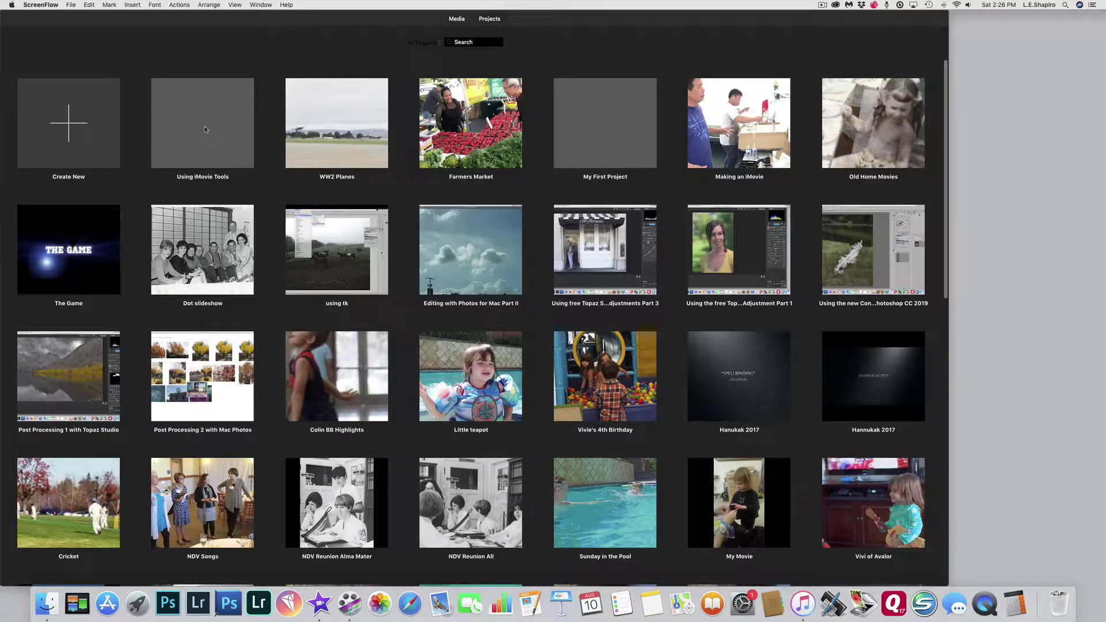
Open the Using iMovie Tools project, bring up the media import, and reverse the file type sort order.
{"action": "double_click", "coordinate": [207, 129]}
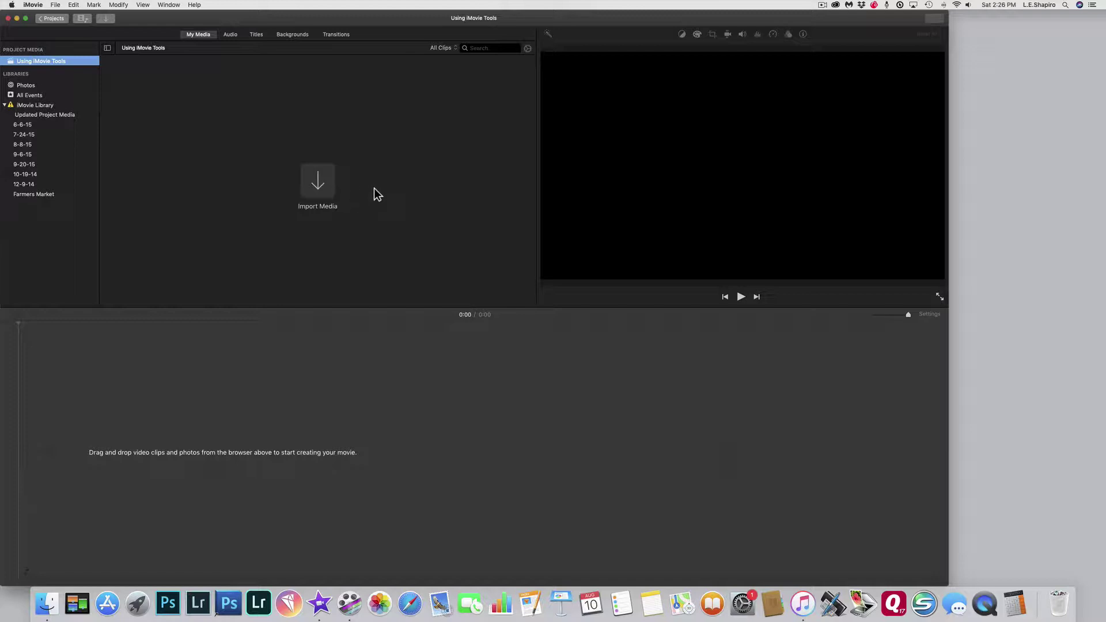
{"action": "left_click", "coordinate": [320, 185]}
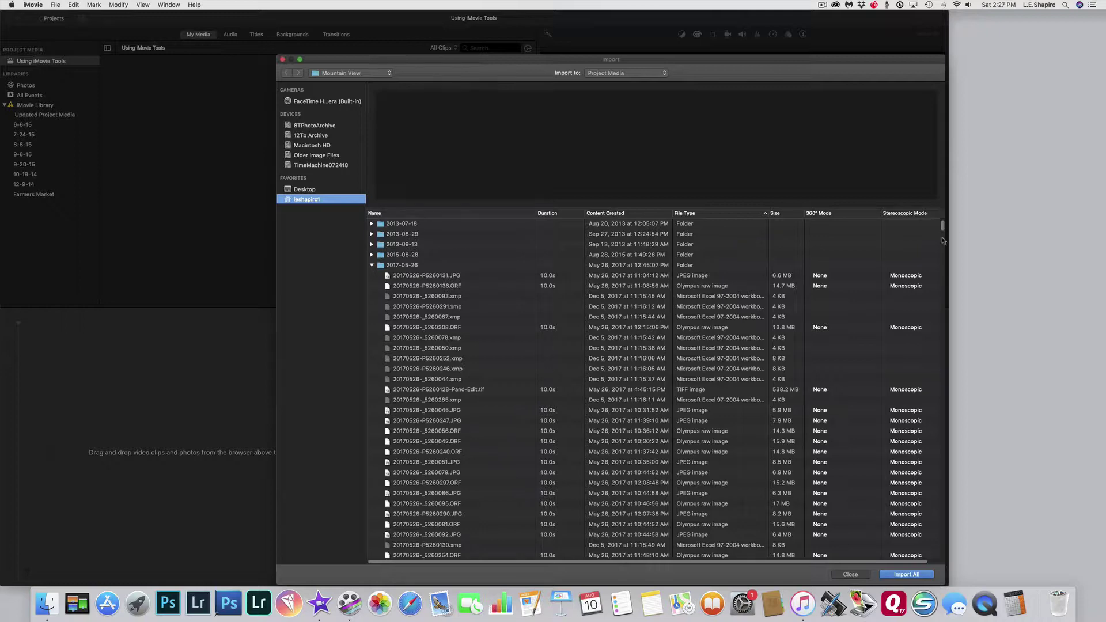
{"action": "left_click_drag", "start_coordinate": [943, 226], "coordinate": [949, 268]}
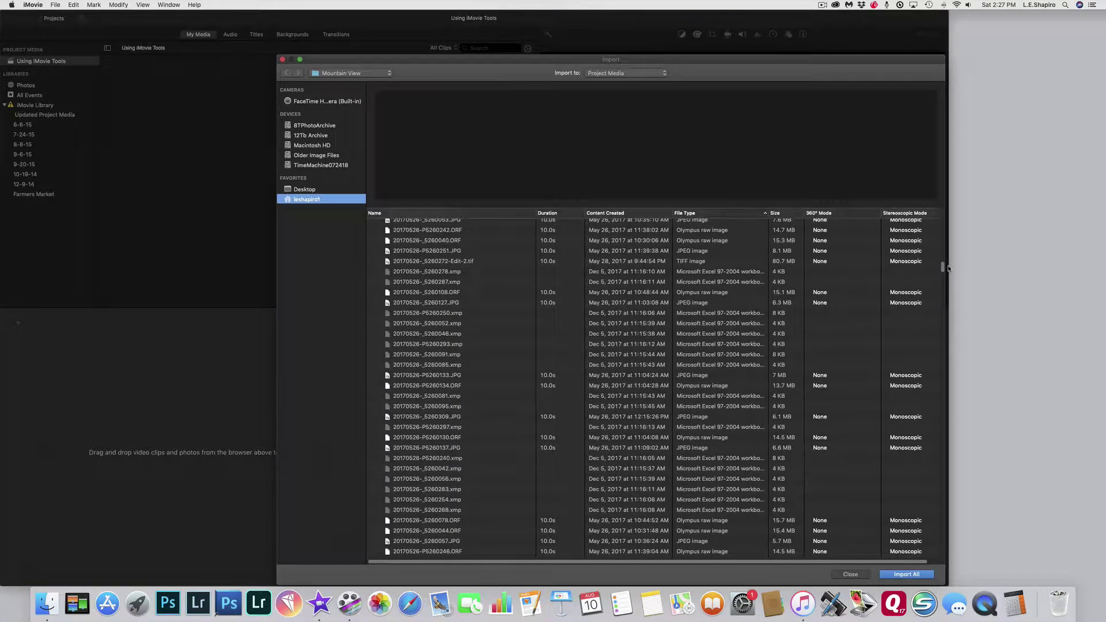
{"action": "left_click_drag", "start_coordinate": [948, 269], "coordinate": [948, 210]}
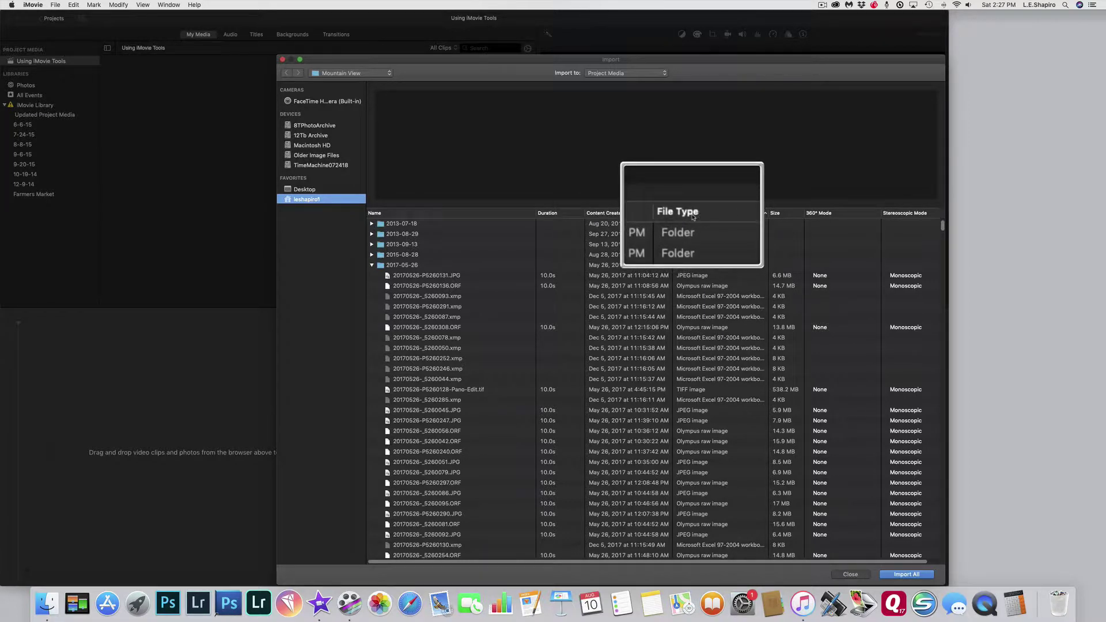
{"action": "left_click", "coordinate": [693, 214]}
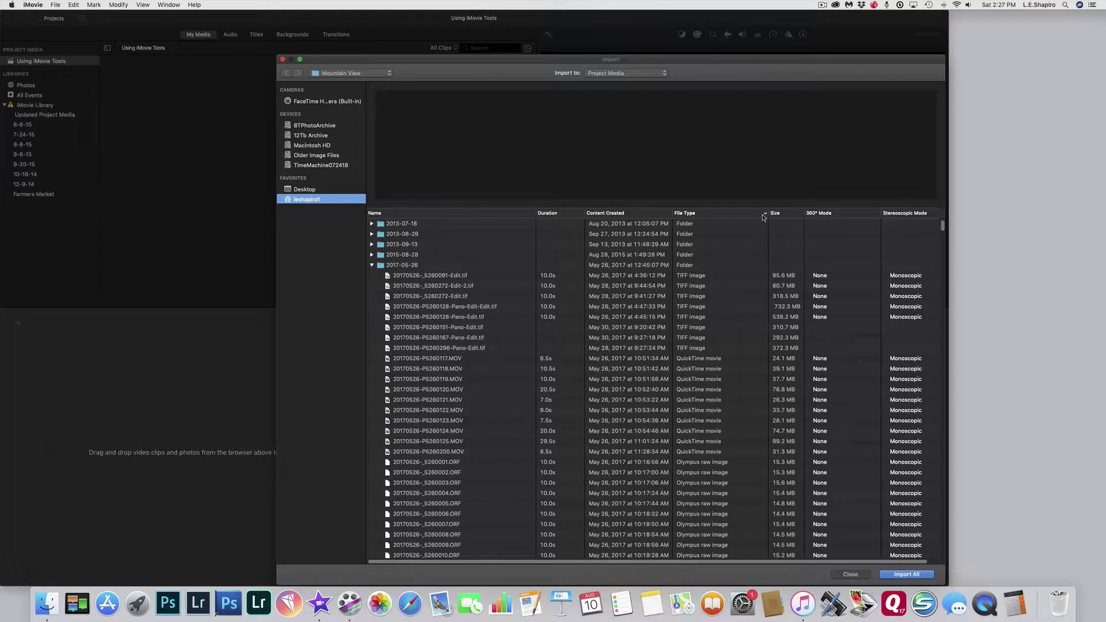
Import the QuickTime movies from 20170526-P5260117.MOV through 20170526-P5260200.MOV in the 2017-05-26 folder into the project media.
{"action": "left_click", "coordinate": [704, 361]}
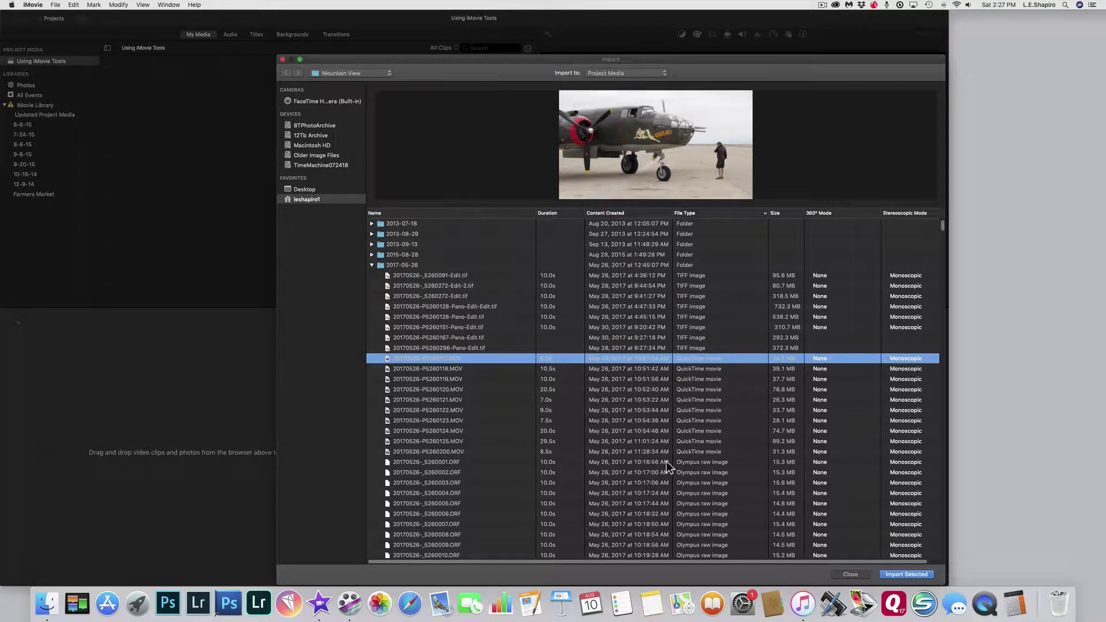
{"action": "left_click", "coordinate": [463, 454], "text": "shift"}
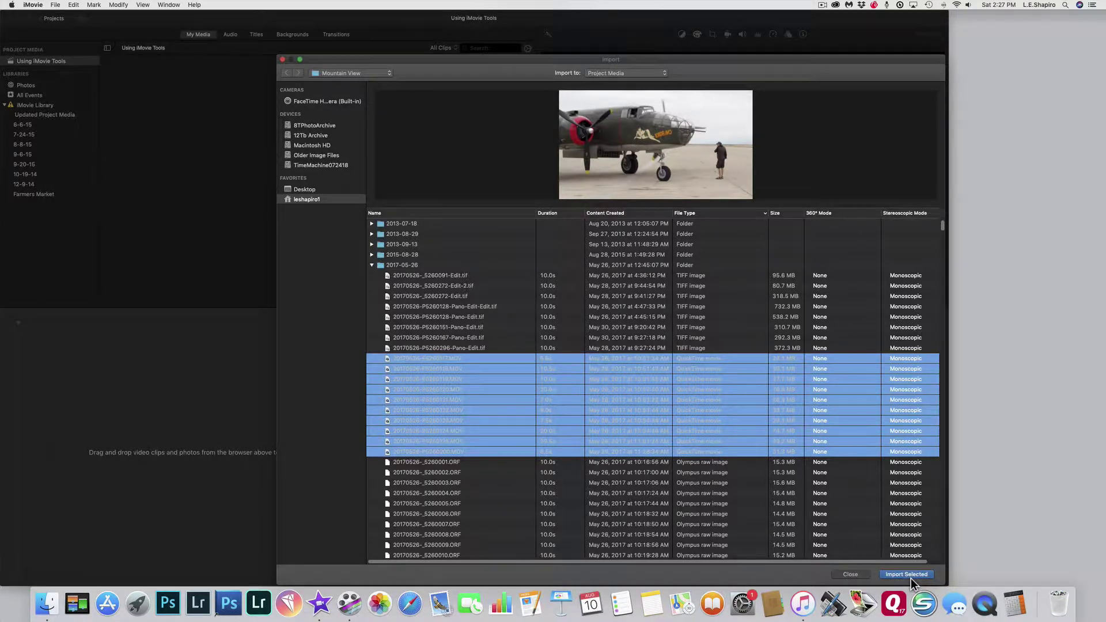
{"action": "left_click", "coordinate": [911, 577]}
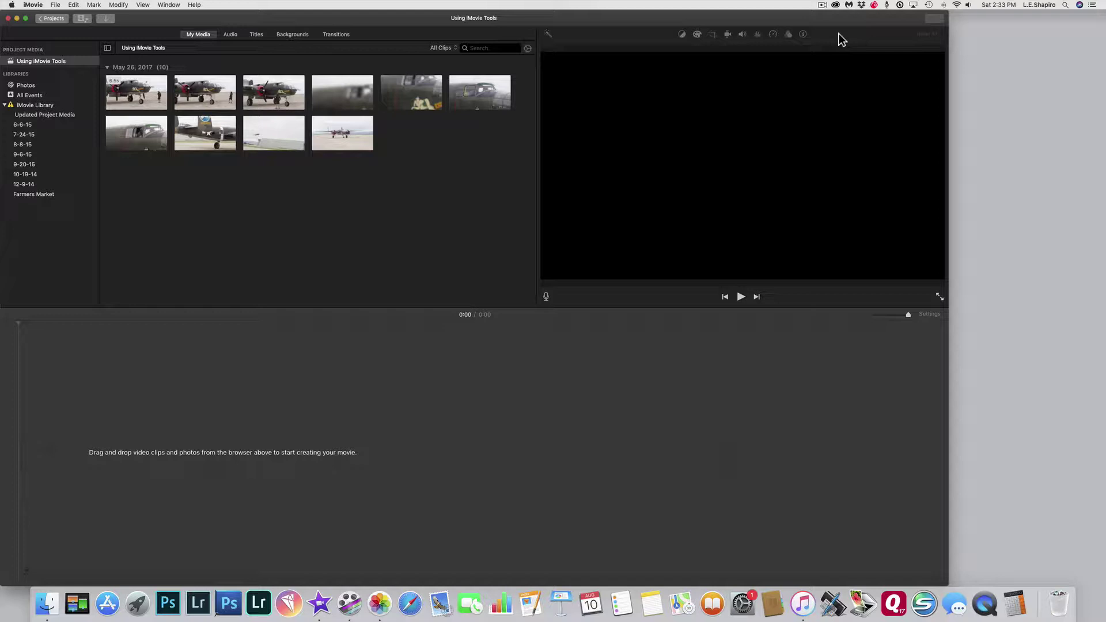
Open the Moffett album from My Albums in the Photos library.
{"action": "left_click", "coordinate": [22, 87]}
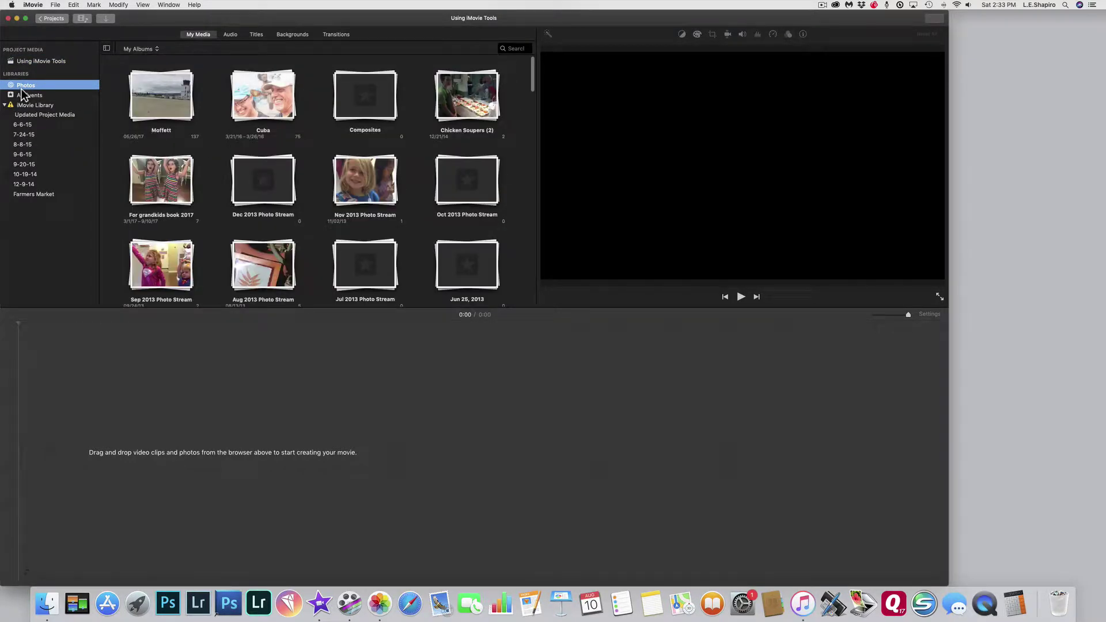
{"action": "left_click", "coordinate": [147, 52]}
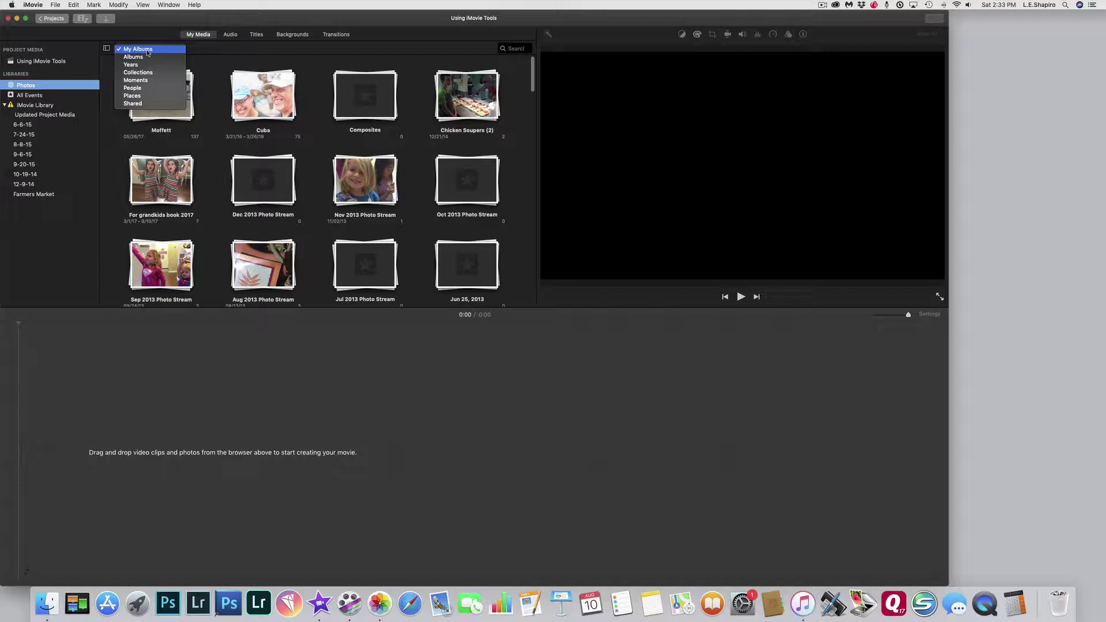
{"action": "left_click", "coordinate": [148, 52]}
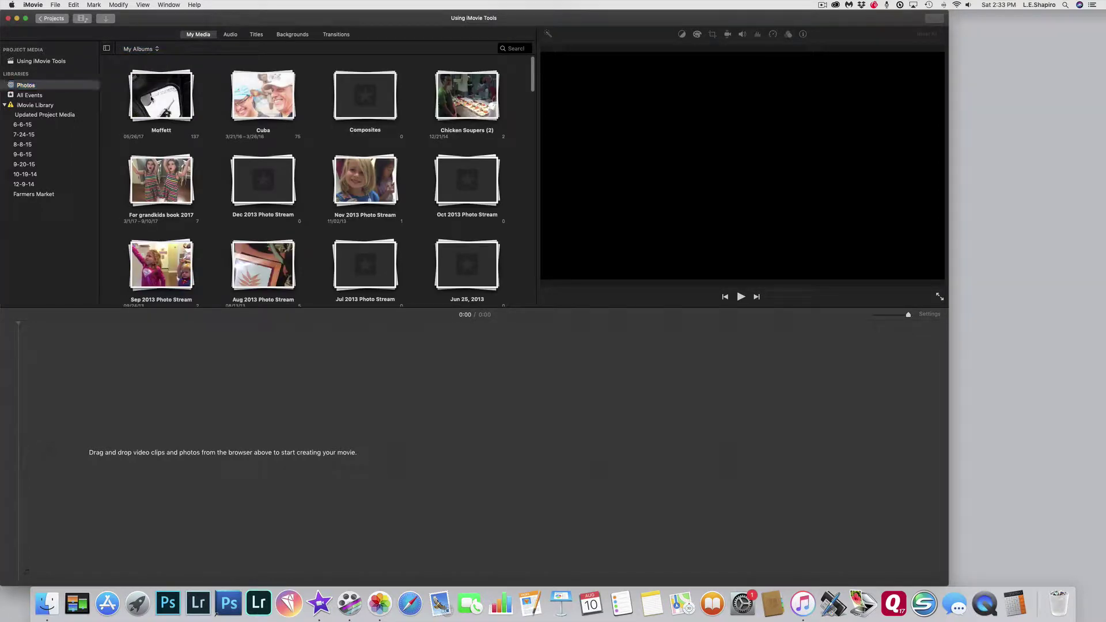
{"action": "left_click", "coordinate": [152, 99]}
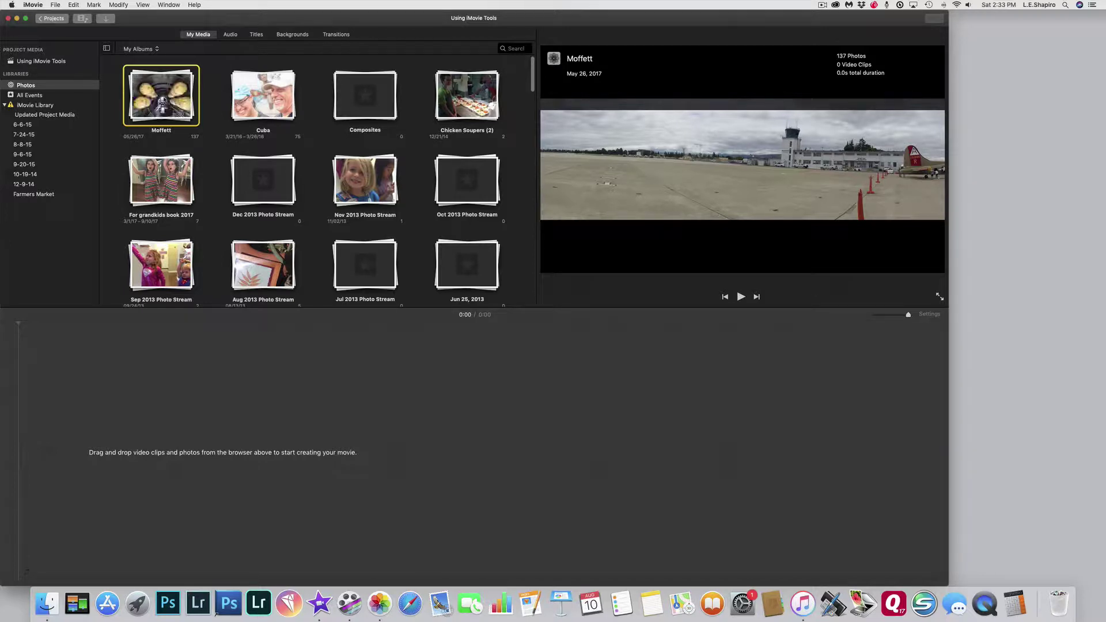
{"action": "double_click", "coordinate": [165, 98]}
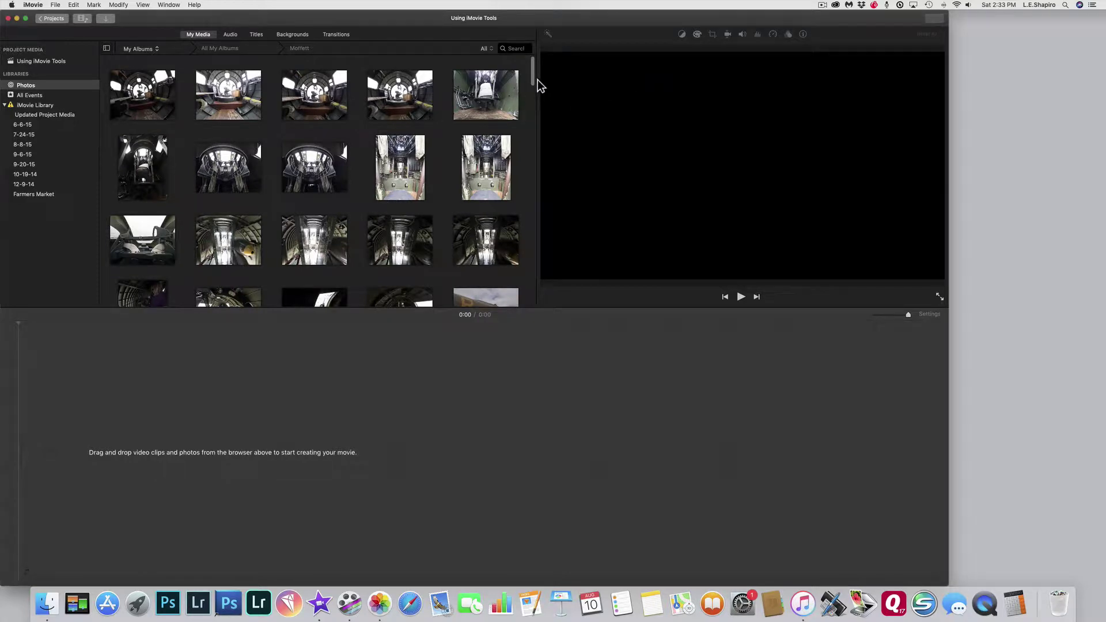
Look through the photos in the Moffett album and compare them with the movie clips in the project media.
{"action": "mouse_move", "coordinate": [535, 79]}
{"action": "left_mouse_down"}
{"action": "mouse_move", "coordinate": [538, 133]}
{"action": "mouse_move", "coordinate": [535, 82]}
{"action": "left_mouse_up"}
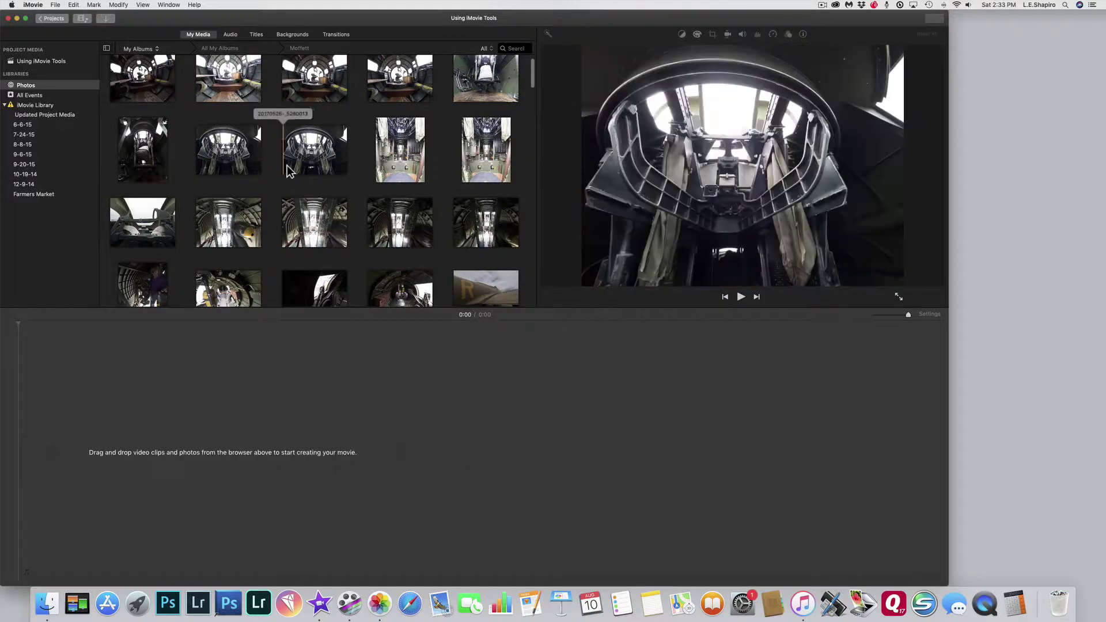
{"action": "scroll", "coordinate": [291, 149], "scroll_direction": "down", "scroll_amount": 5}
{"action": "scroll", "coordinate": [296, 172], "scroll_direction": "down", "scroll_amount": 15}
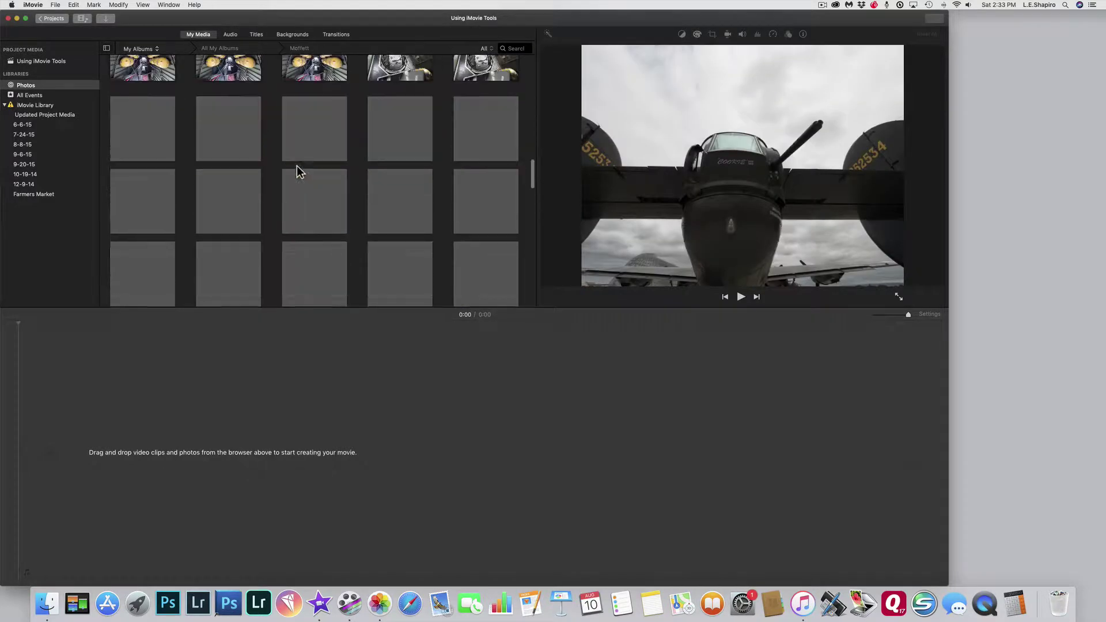
{"action": "scroll", "coordinate": [311, 190], "scroll_direction": "down", "scroll_amount": 5}
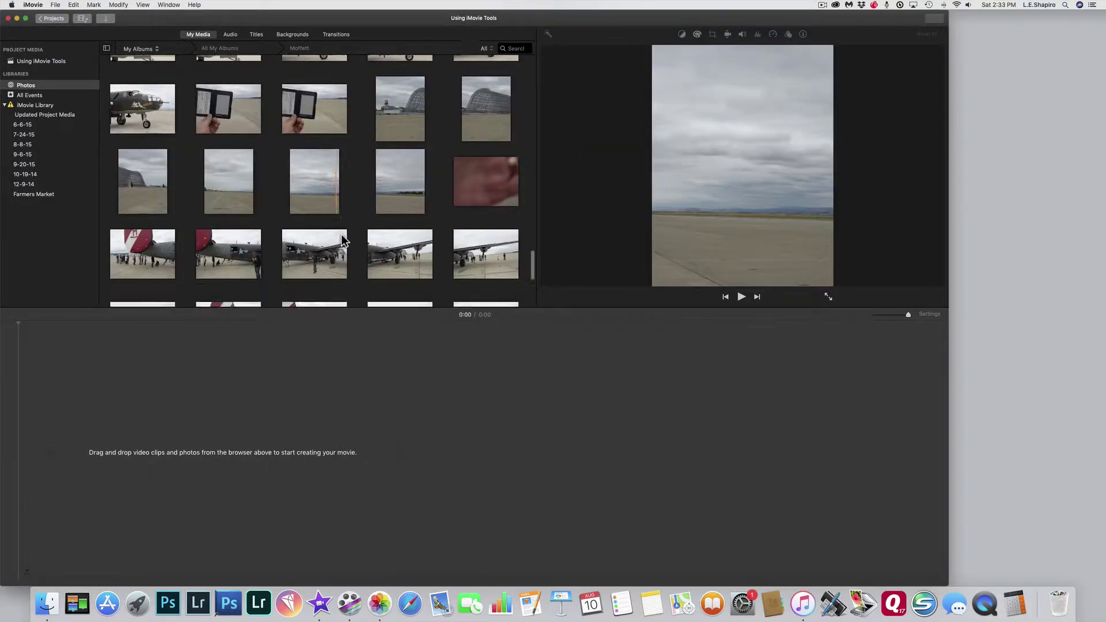
{"action": "scroll", "coordinate": [346, 242], "scroll_direction": "up", "scroll_amount": 20}
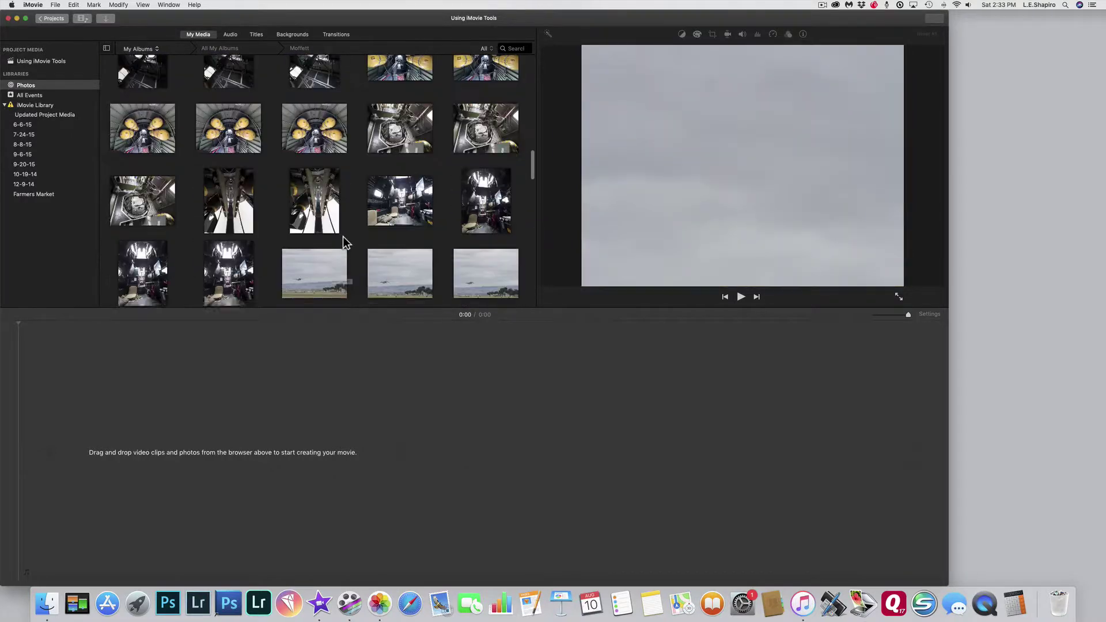
{"action": "scroll", "coordinate": [344, 242], "scroll_direction": "up", "scroll_amount": 3}
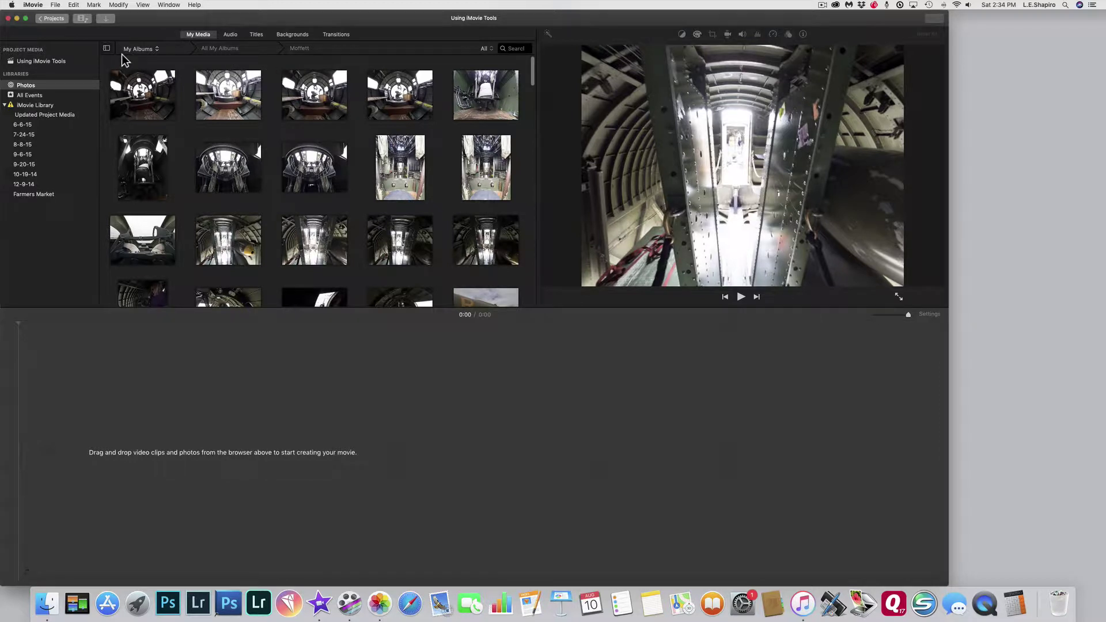
{"action": "left_click", "coordinate": [65, 64]}
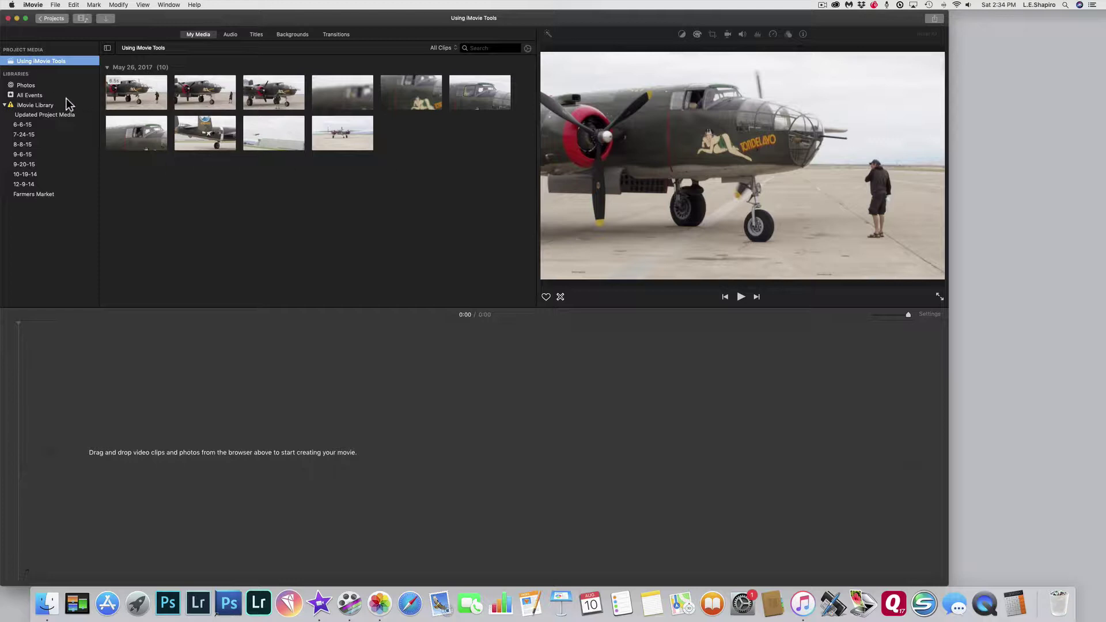
{"action": "left_click", "coordinate": [32, 87]}
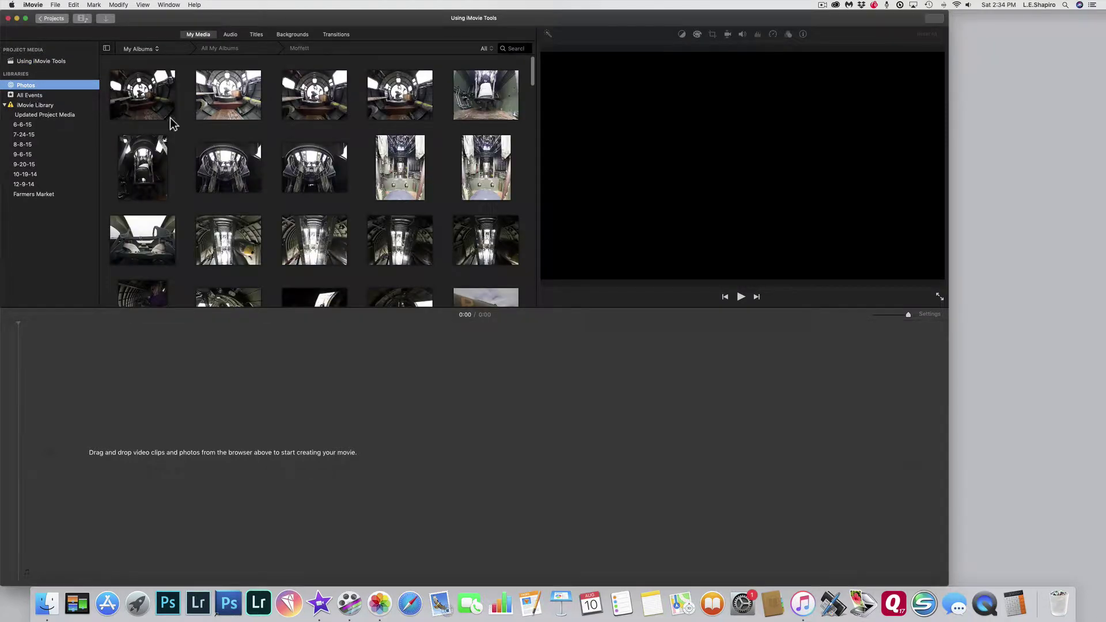
{"action": "left_click", "coordinate": [311, 182]}
Add all the movie clips from the Using iMovie Tools project media to the empty timeline.
{"action": "left_click", "coordinate": [40, 62]}
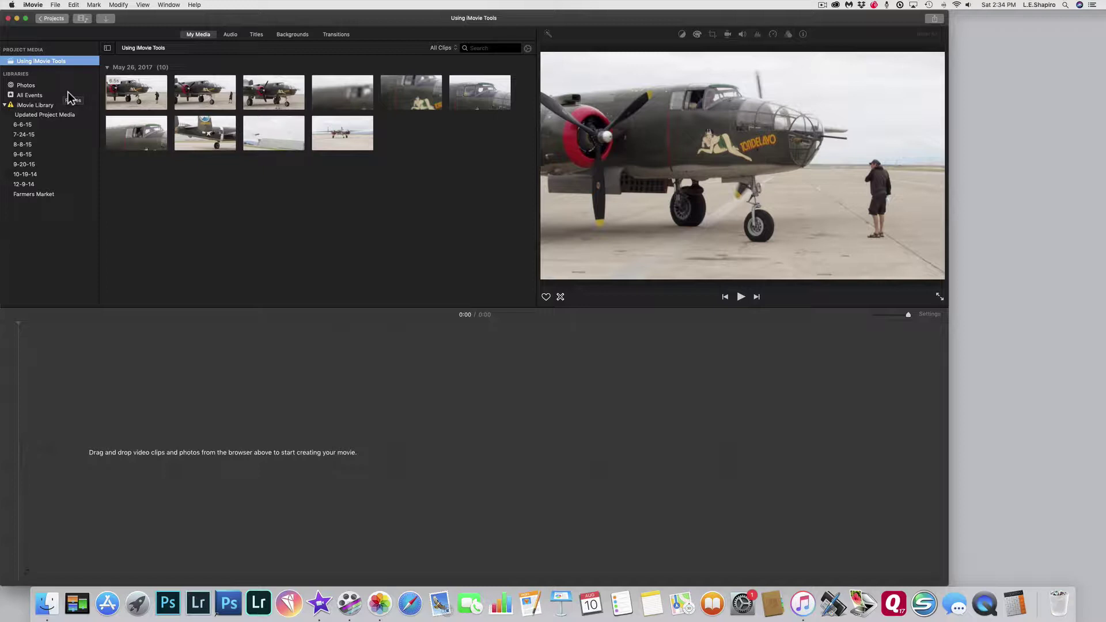
{"action": "left_click", "coordinate": [141, 101]}
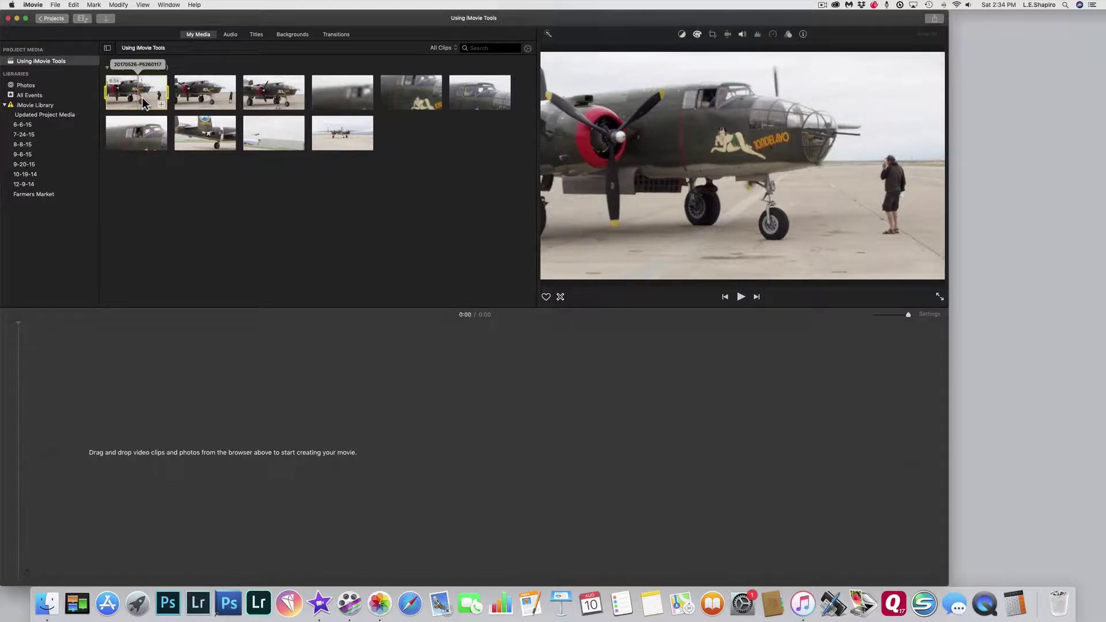
{"action": "key", "text": "super+a"}
{"action": "left_click_drag", "start_coordinate": [137, 95], "coordinate": [46, 460]}
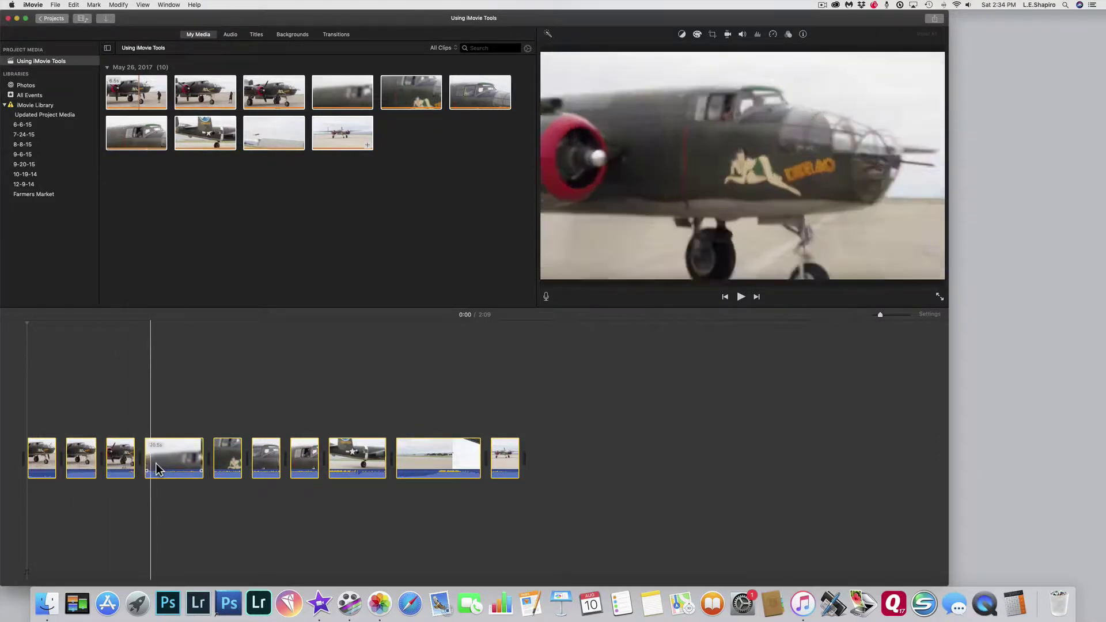
Delete the blurry fourth clip and the clip right after it from the timeline.
{"action": "left_click", "coordinate": [192, 472]}
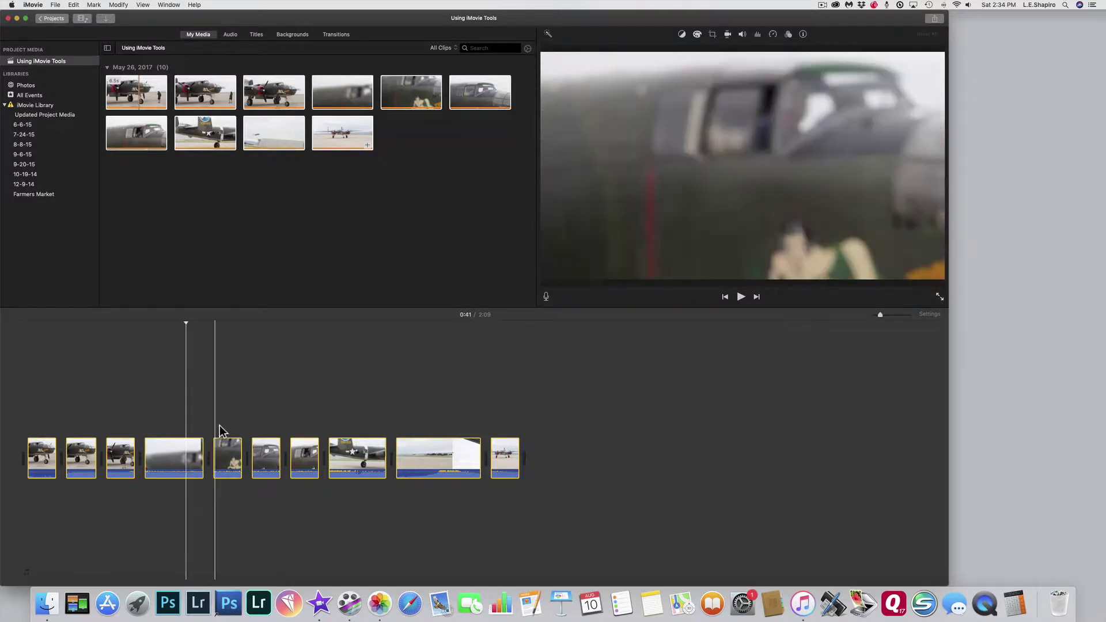
{"action": "left_click", "coordinate": [188, 455]}
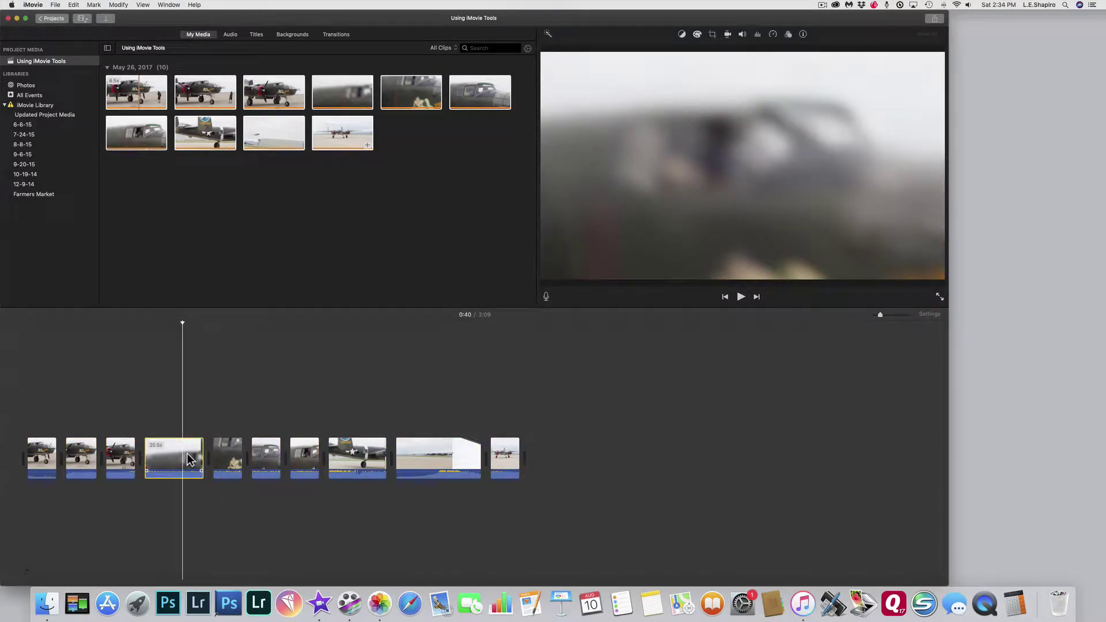
{"action": "right_click", "coordinate": [183, 454]}
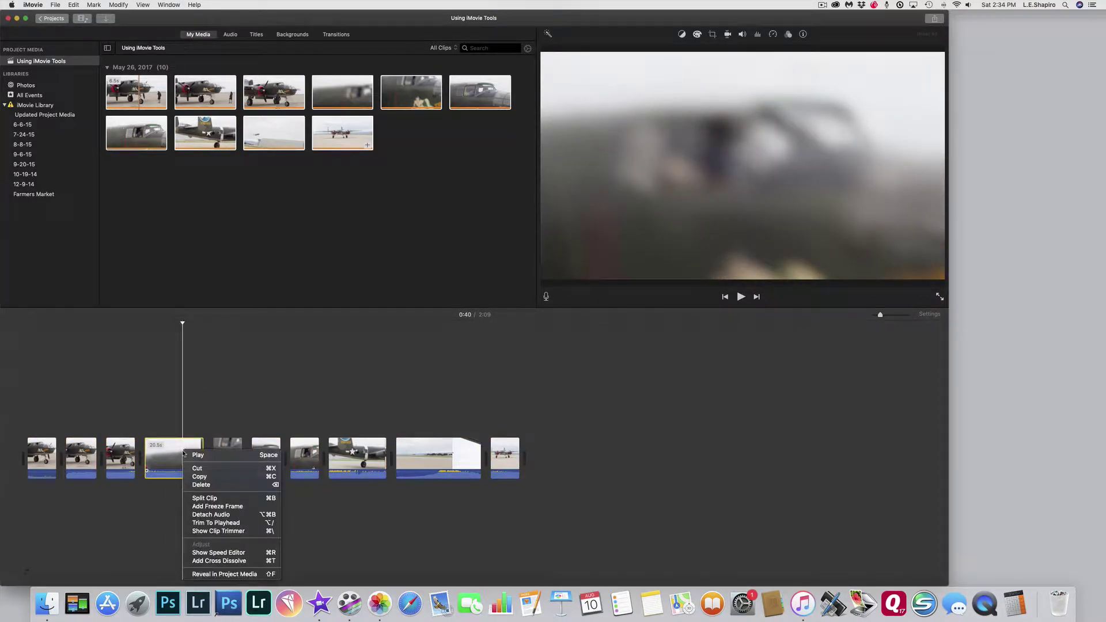
{"action": "left_click", "coordinate": [204, 485]}
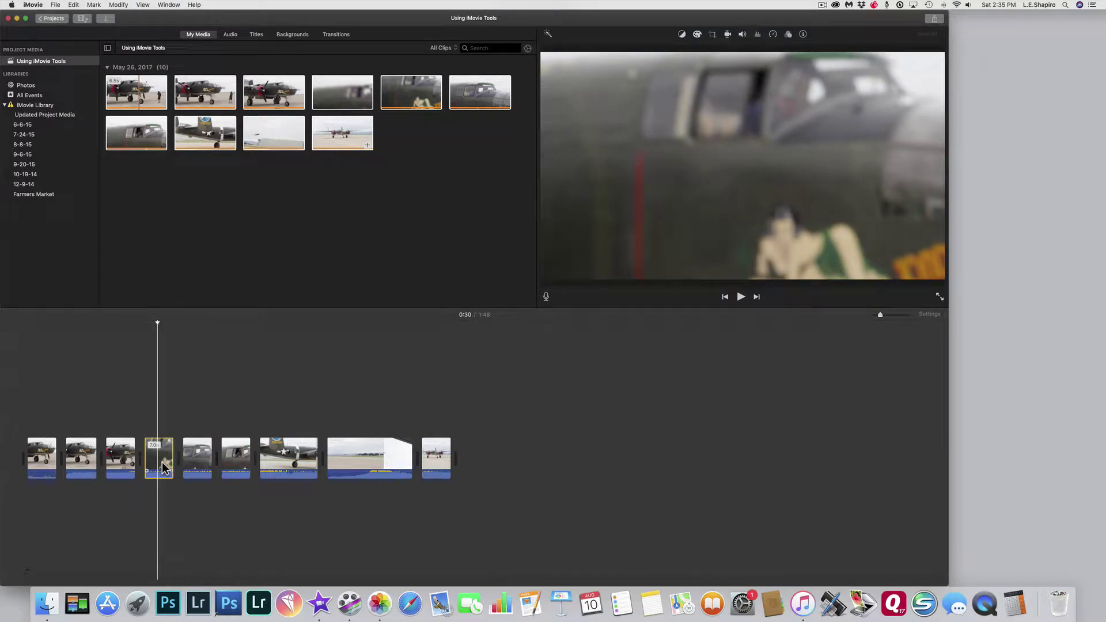
{"action": "right_click", "coordinate": [159, 462]}
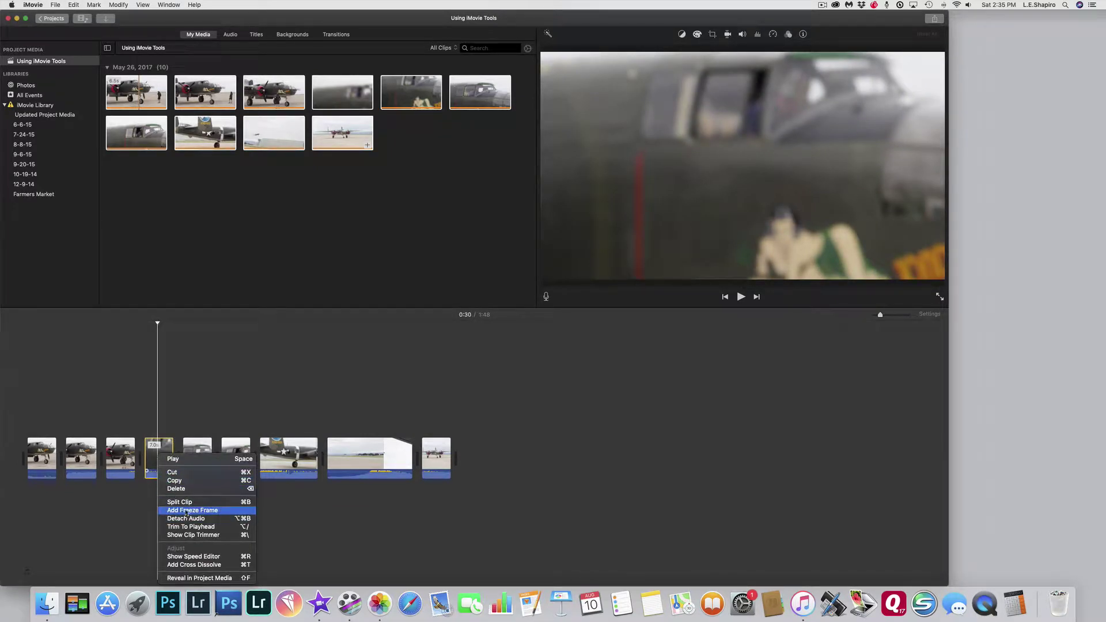
{"action": "left_click", "coordinate": [182, 491]}
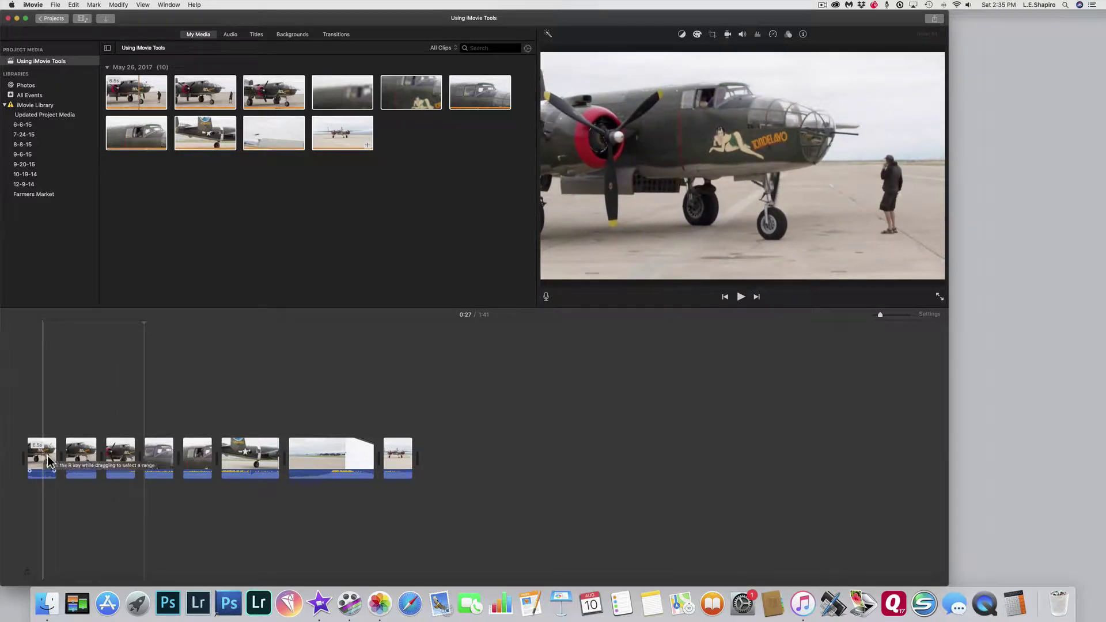
Detach the audio from all the clips in the timeline.
{"action": "key", "text": "super+a"}
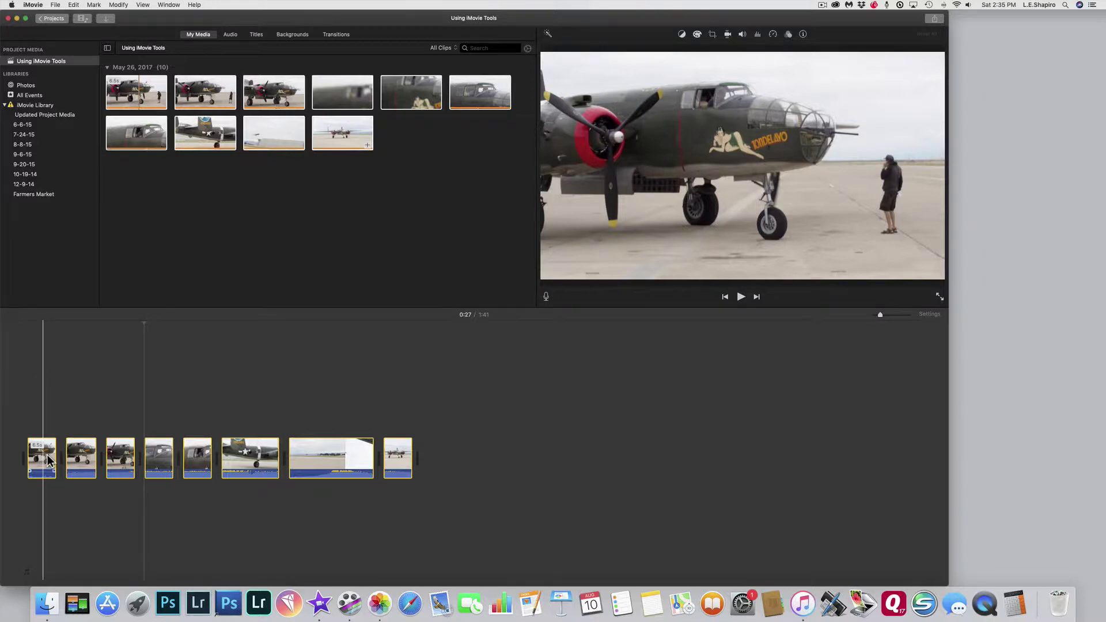
{"action": "right_click", "coordinate": [49, 449]}
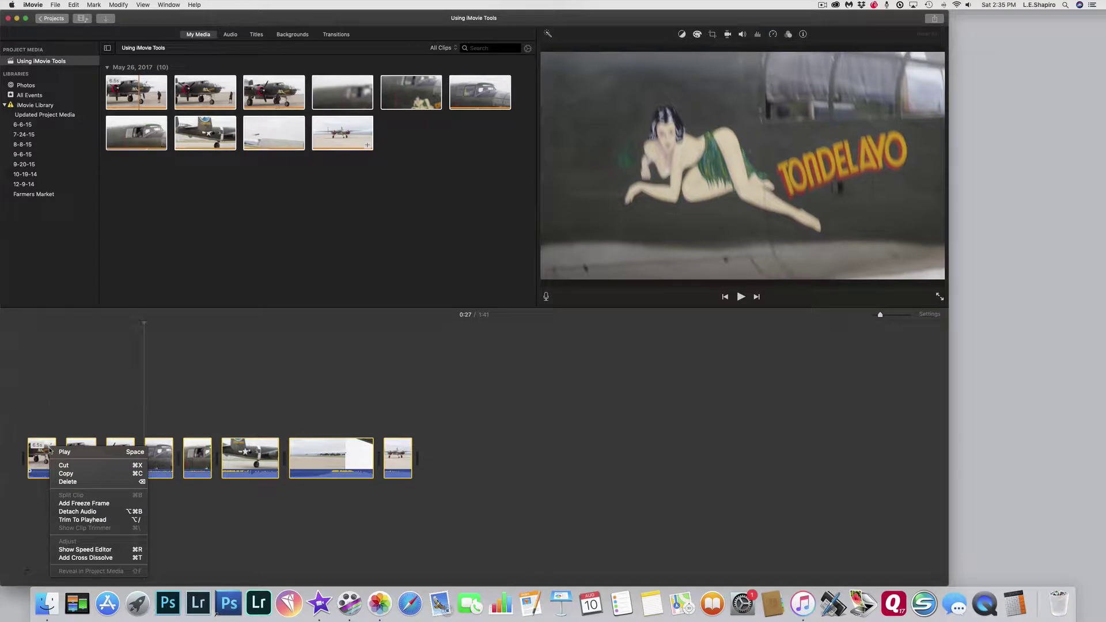
{"action": "left_click", "coordinate": [81, 514]}
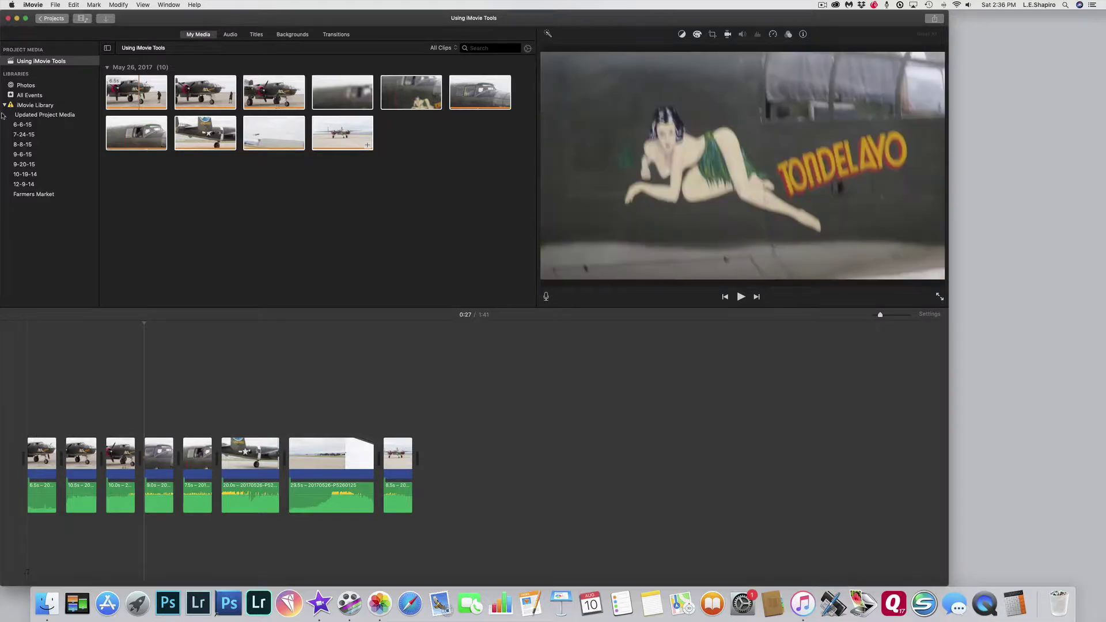
Insert the photo 20170526-_5260014 from the Moffett album between the third and fourth timeline clips.
{"action": "left_click", "coordinate": [25, 87]}
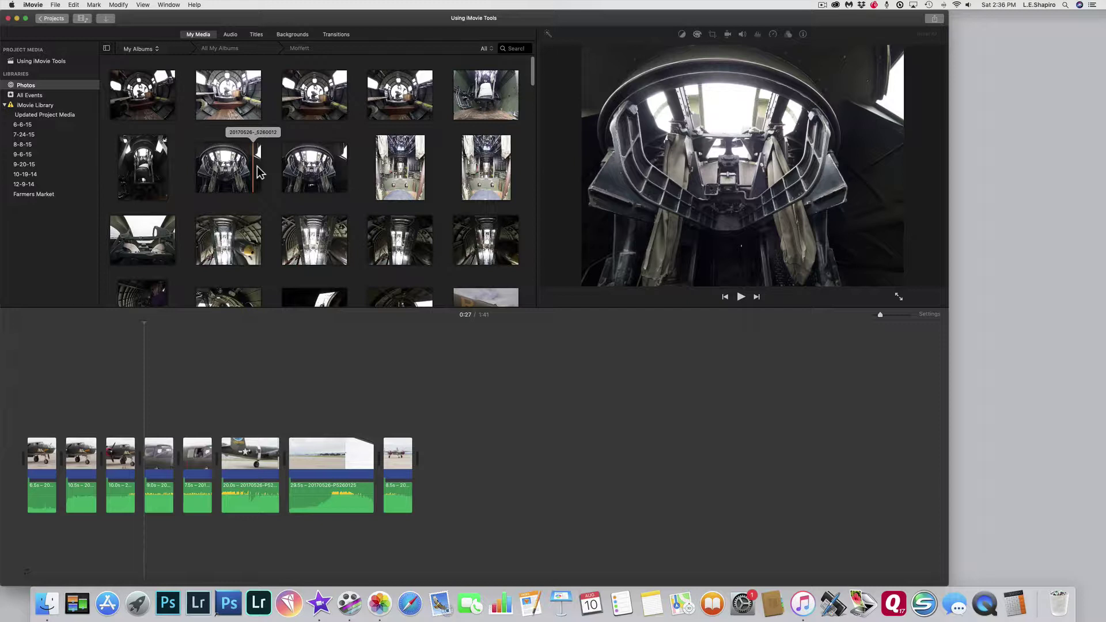
{"action": "left_click", "coordinate": [408, 171]}
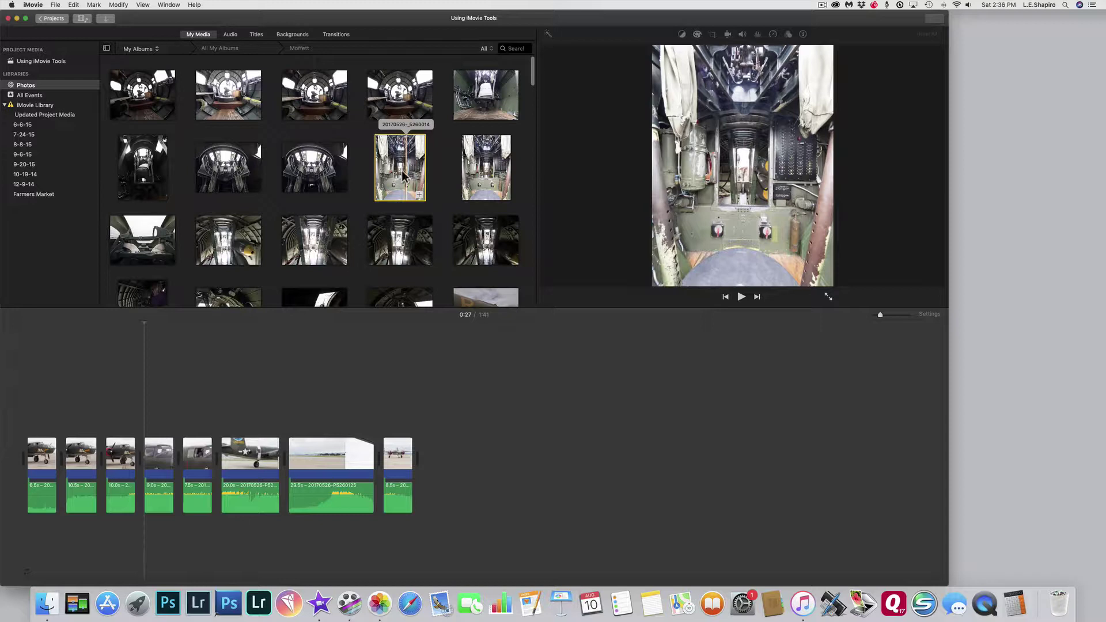
{"action": "left_click_drag", "start_coordinate": [403, 176], "coordinate": [151, 478]}
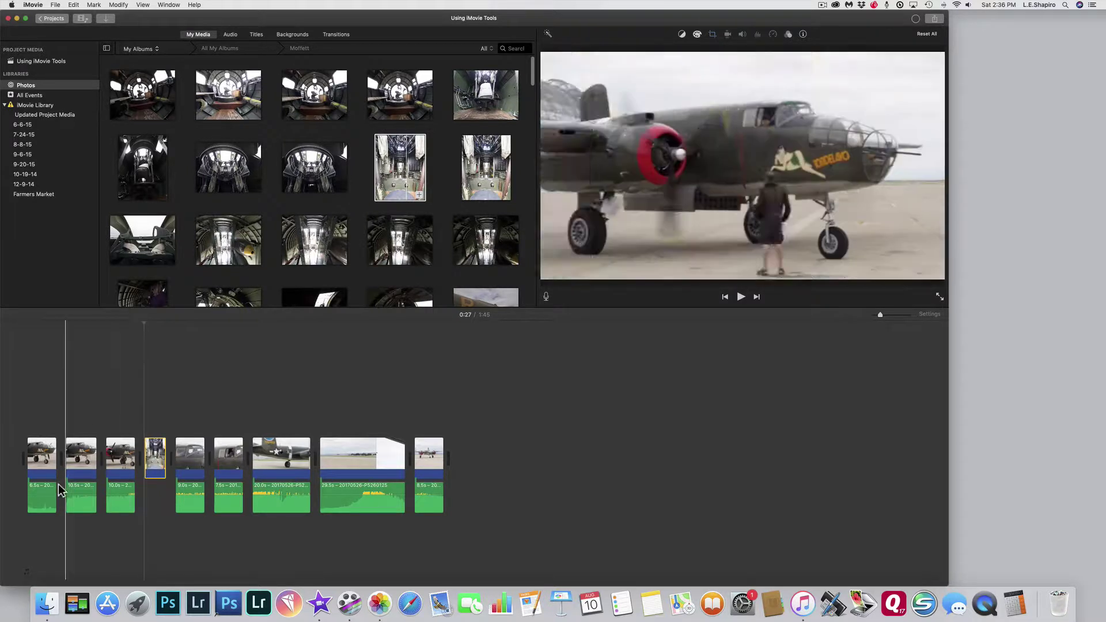
Move the cockpit interior photo between the first and second timeline clips and play back that part of the movie.
{"action": "left_click", "coordinate": [80, 499]}
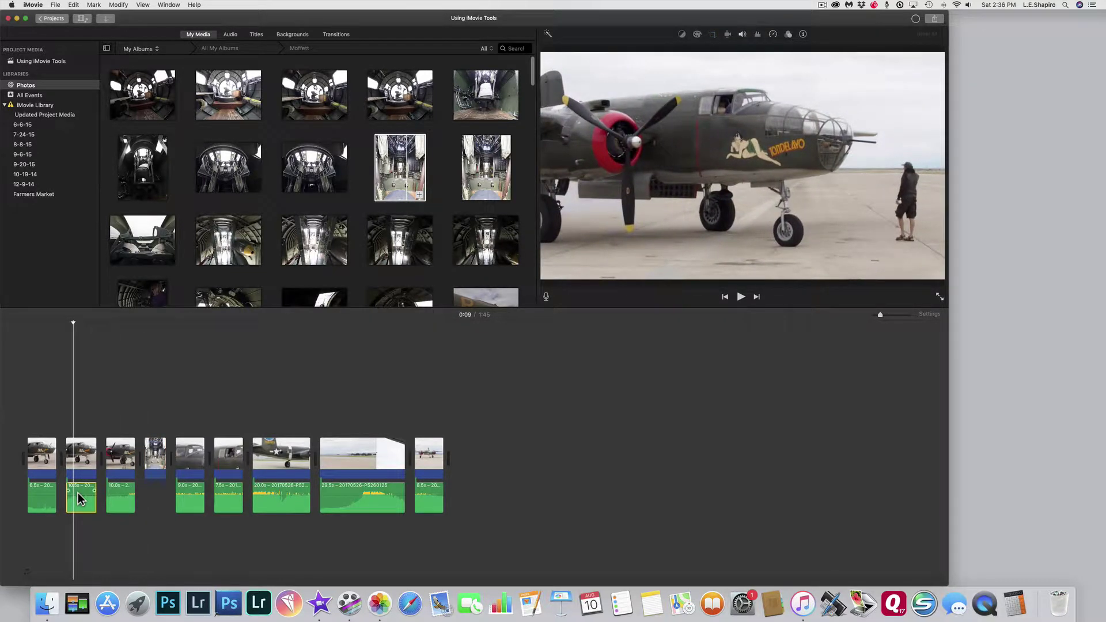
{"action": "key", "text": "space"}
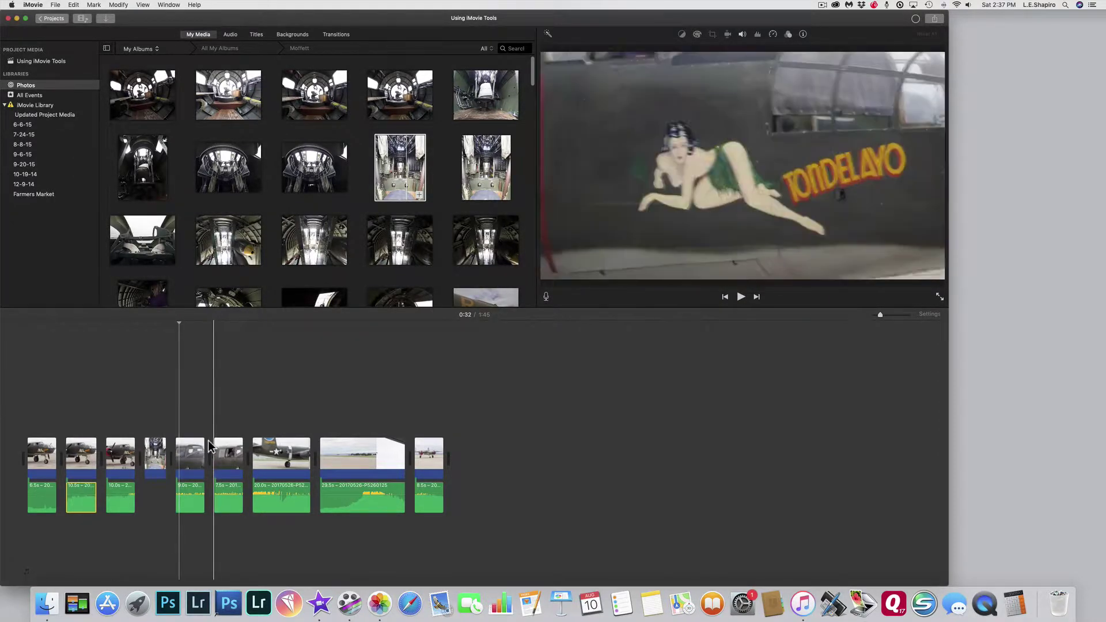
{"action": "left_click_drag", "start_coordinate": [161, 451], "coordinate": [75, 458]}
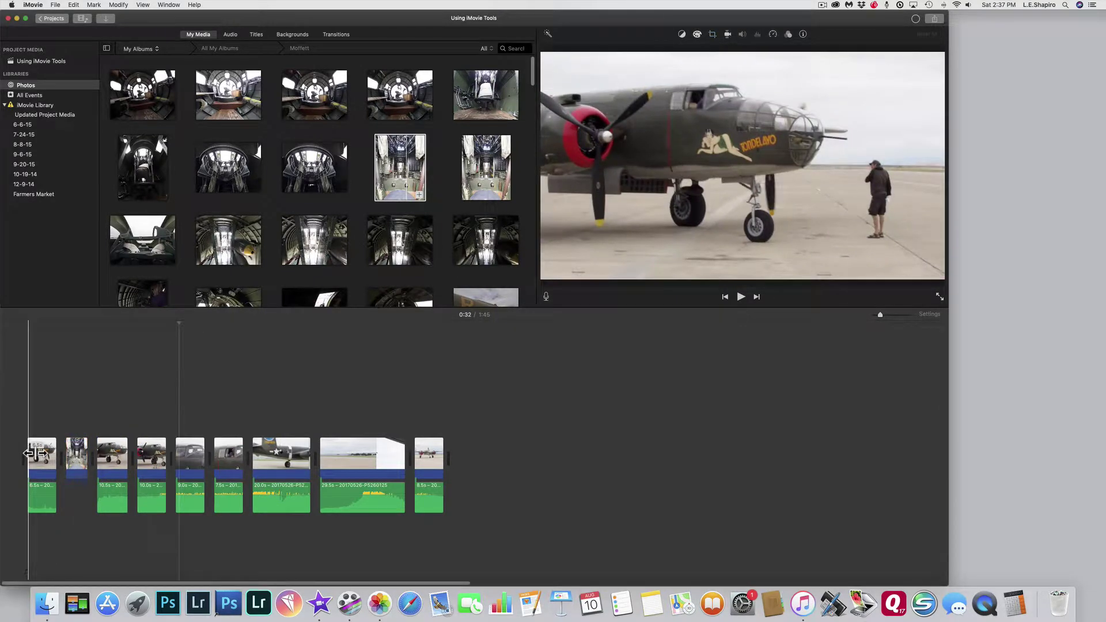
{"action": "key", "text": "space"}
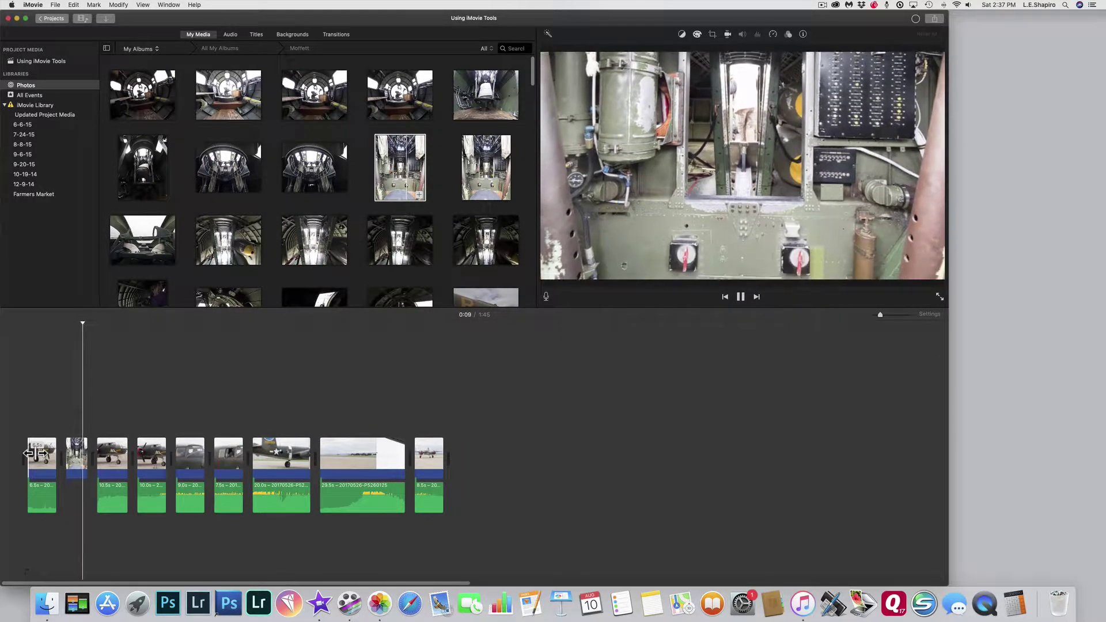
{"action": "key", "text": "space"}
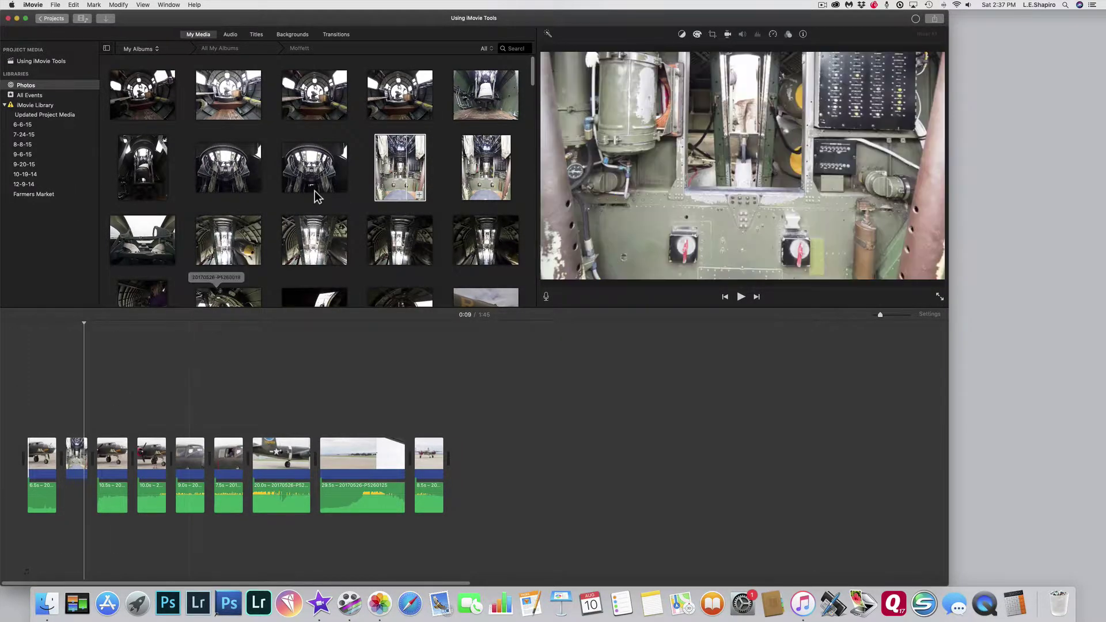
Insert the photo 20170526-_5260063 of the yellow tanks after the second movie clip and play back the section.
{"action": "scroll", "coordinate": [295, 225], "scroll_direction": "down", "scroll_amount": 5}
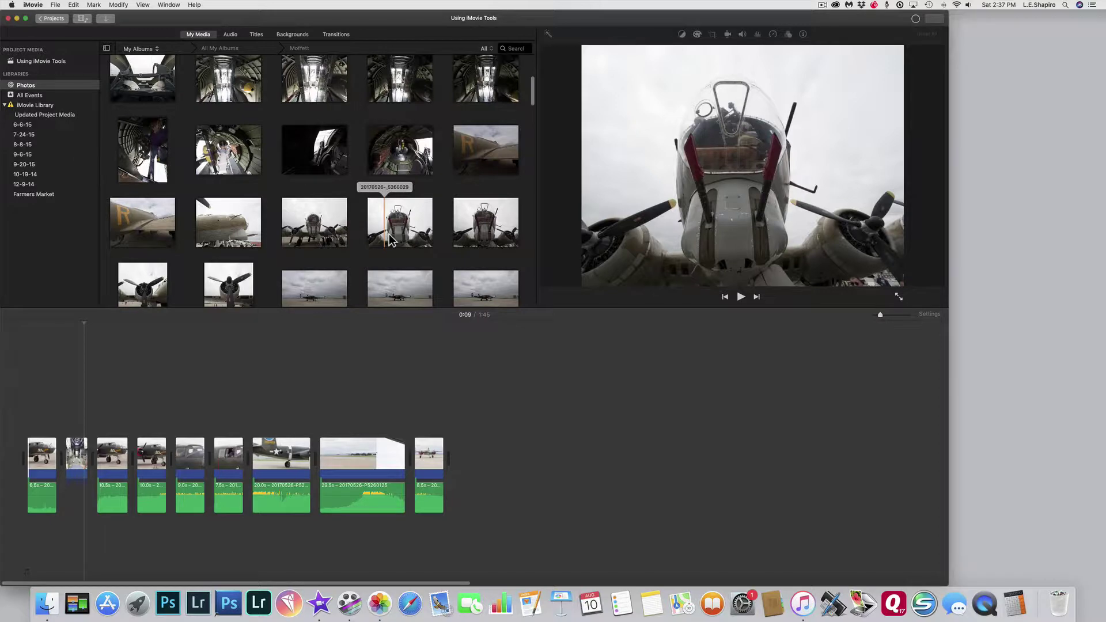
{"action": "scroll", "coordinate": [336, 226], "scroll_direction": "down", "scroll_amount": 10}
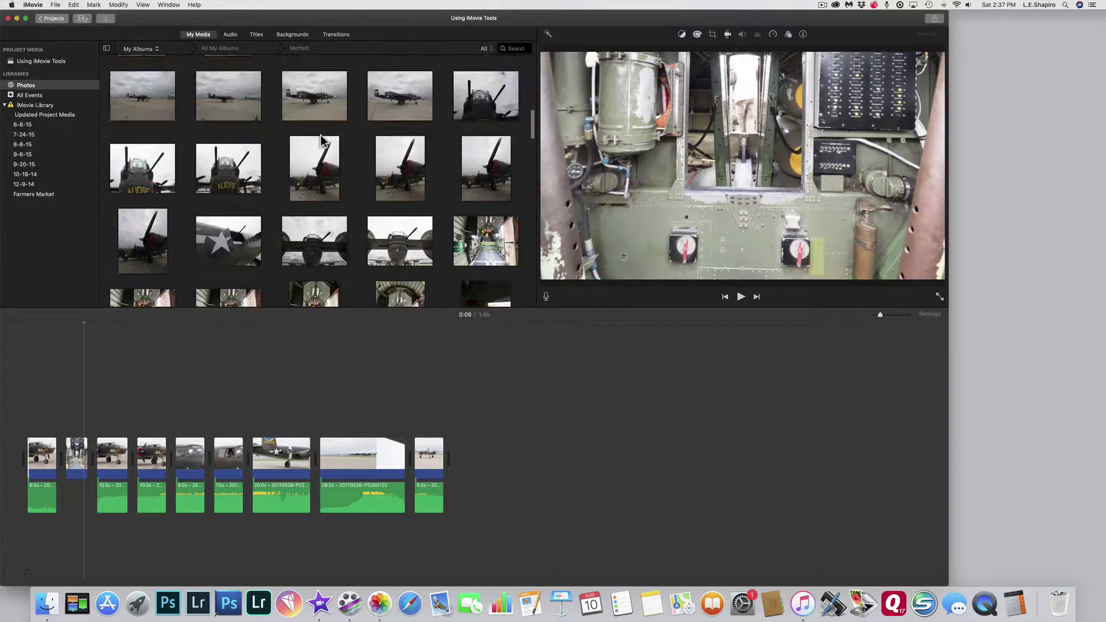
{"action": "scroll", "coordinate": [380, 199], "scroll_direction": "down", "scroll_amount": 1}
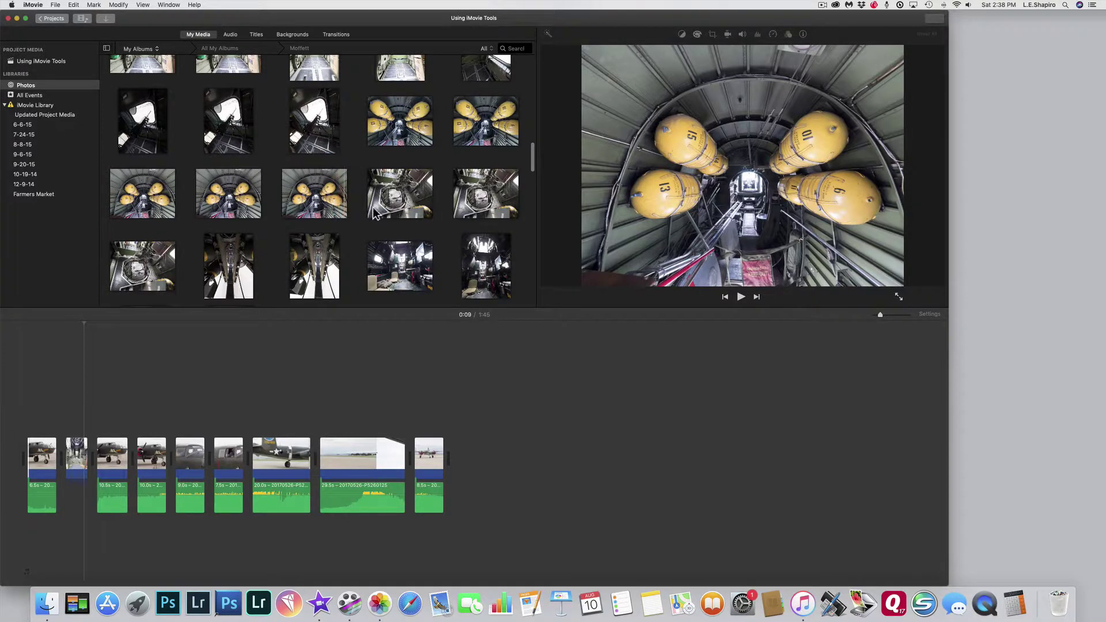
{"action": "left_click", "coordinate": [330, 206]}
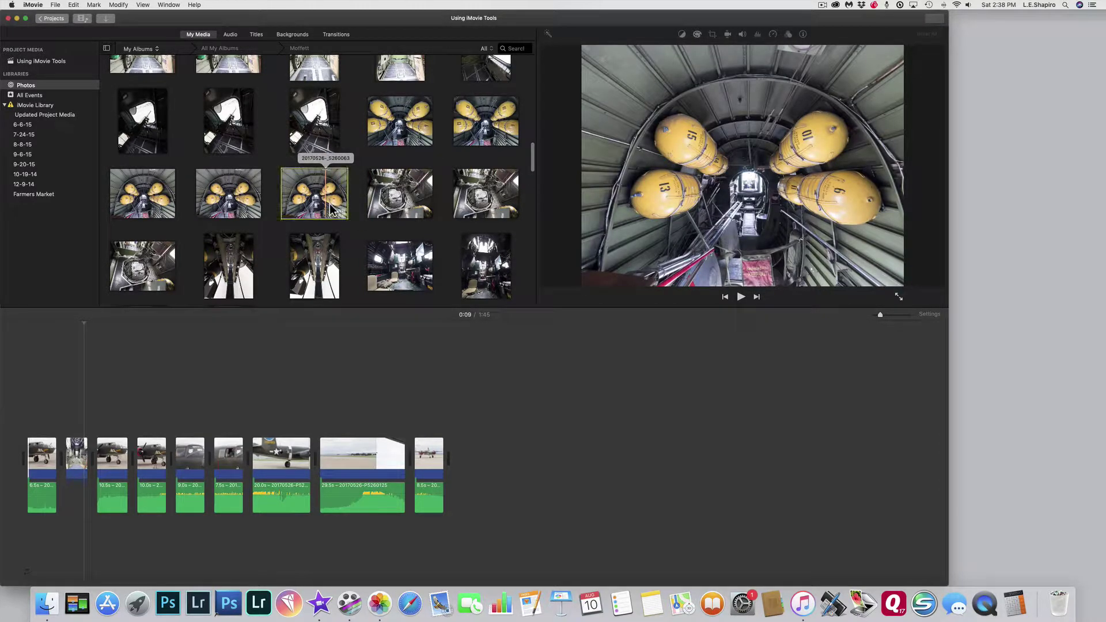
{"action": "left_click_drag", "start_coordinate": [322, 215], "coordinate": [136, 460]}
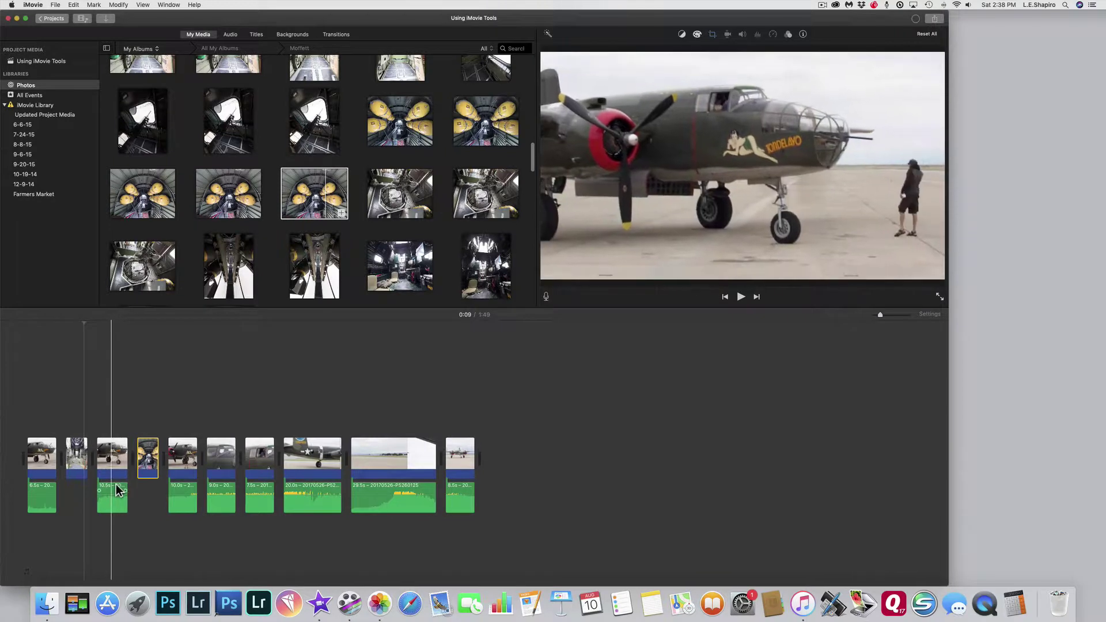
{"action": "left_click", "coordinate": [116, 484]}
{"action": "key", "text": "space"}
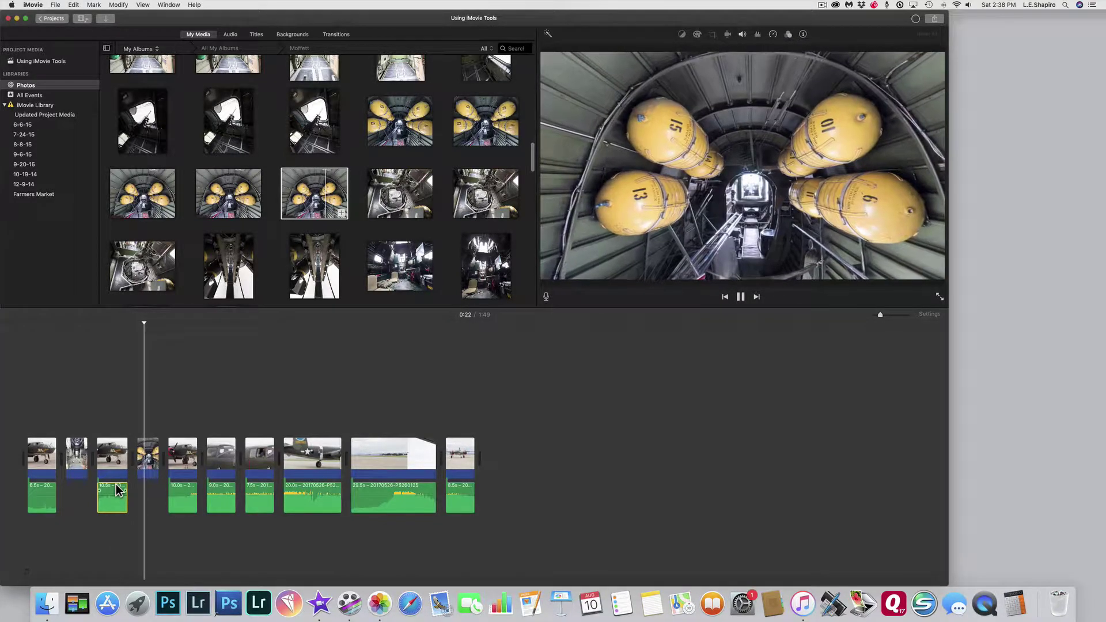
{"action": "key", "text": "space"}
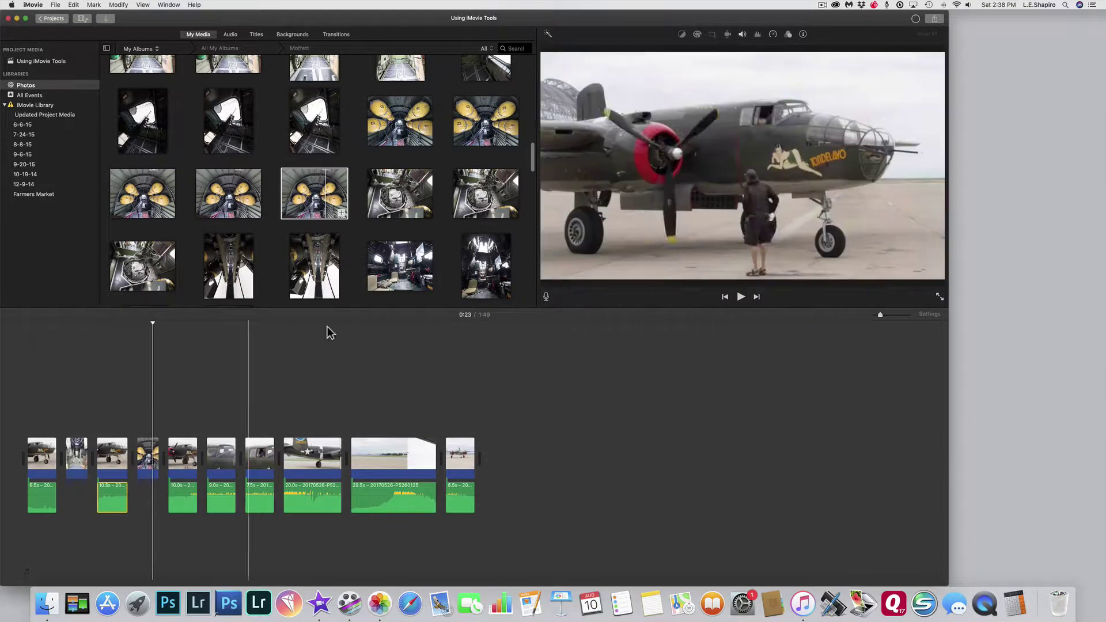
Replace the photo following the first movie clip with the cabin interior photo 20170526-_5260069 from the Moffett album.
{"action": "left_click", "coordinate": [402, 207]}
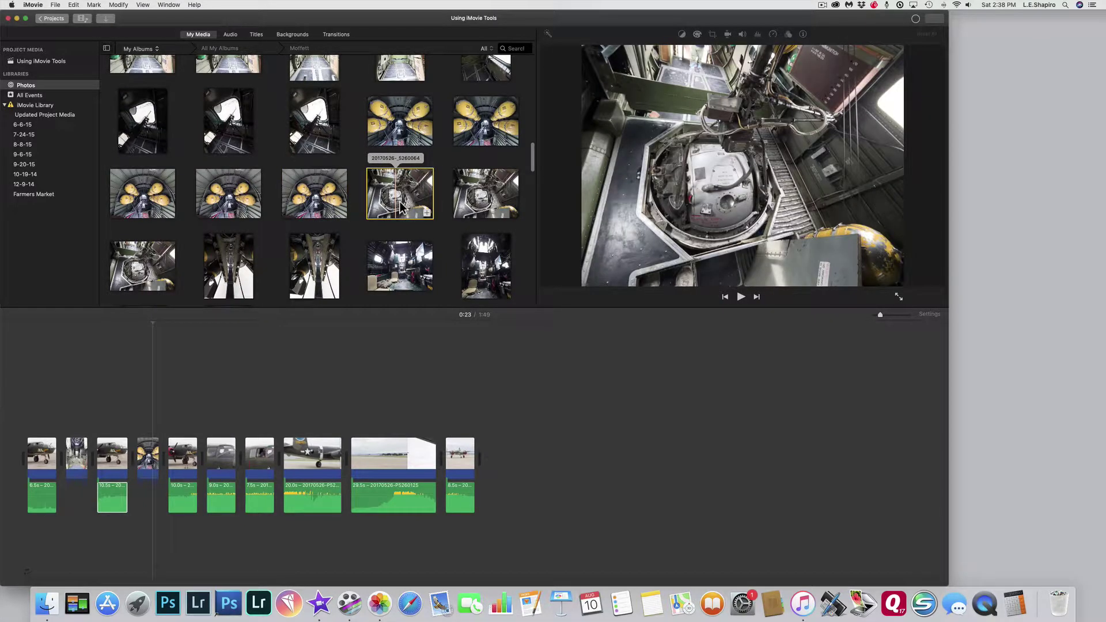
{"action": "scroll", "coordinate": [402, 199], "scroll_direction": "down", "scroll_amount": 5}
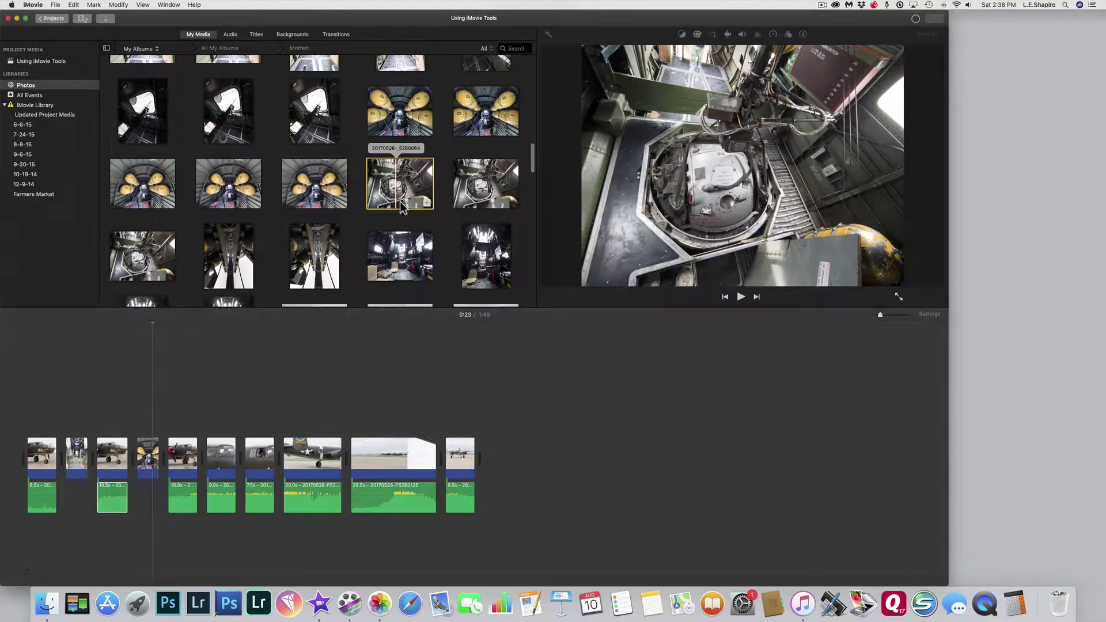
{"action": "left_click", "coordinate": [410, 147]}
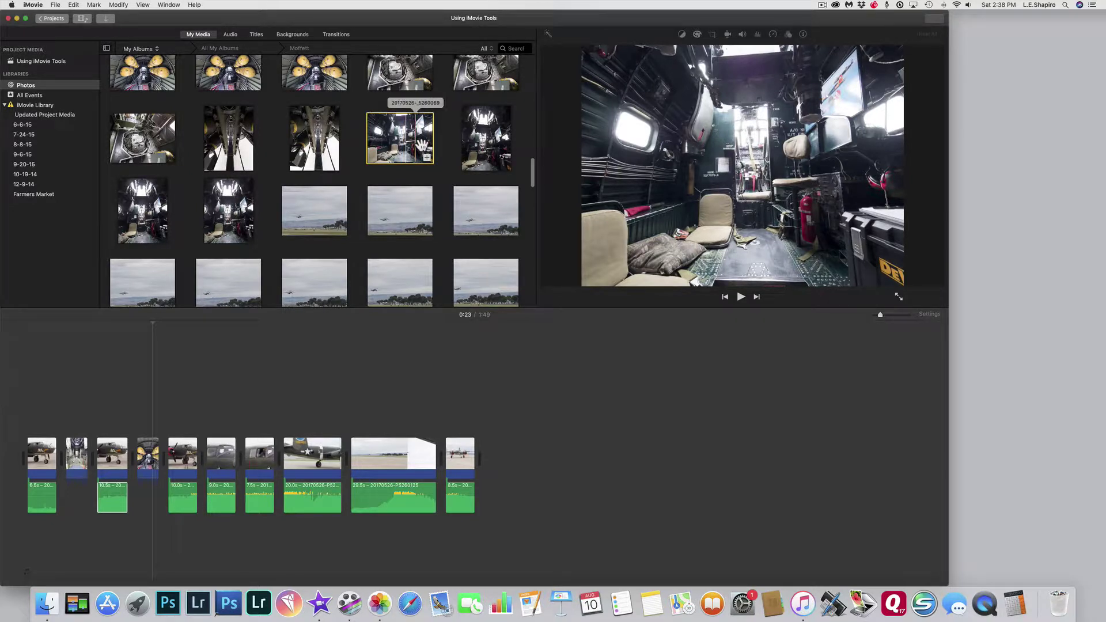
{"action": "left_click_drag", "start_coordinate": [415, 142], "coordinate": [95, 467]}
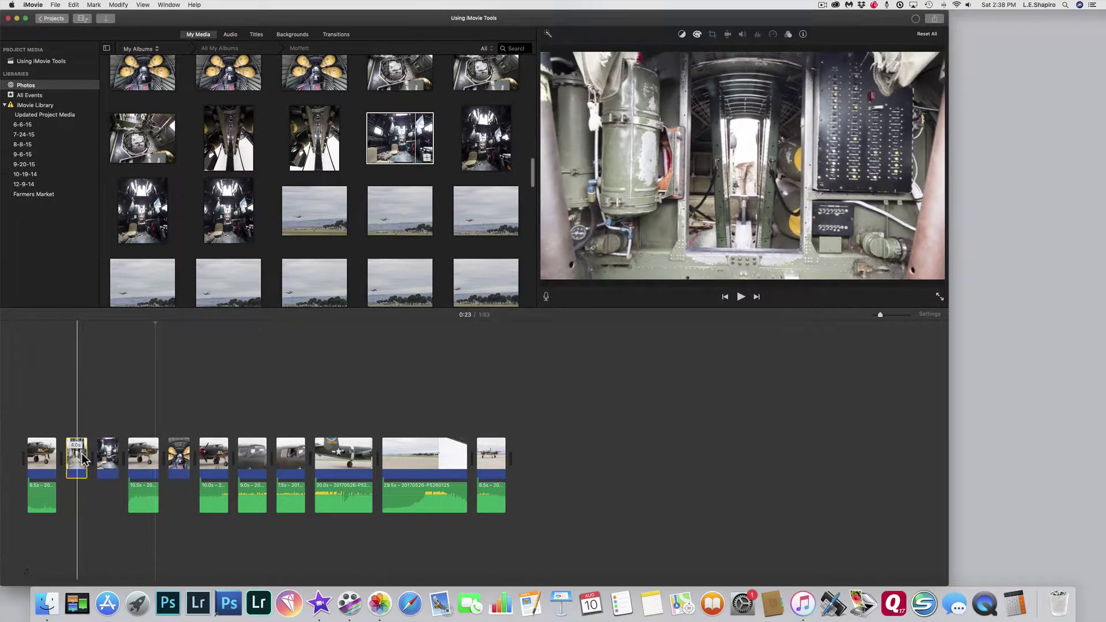
{"action": "right_click", "coordinate": [78, 454]}
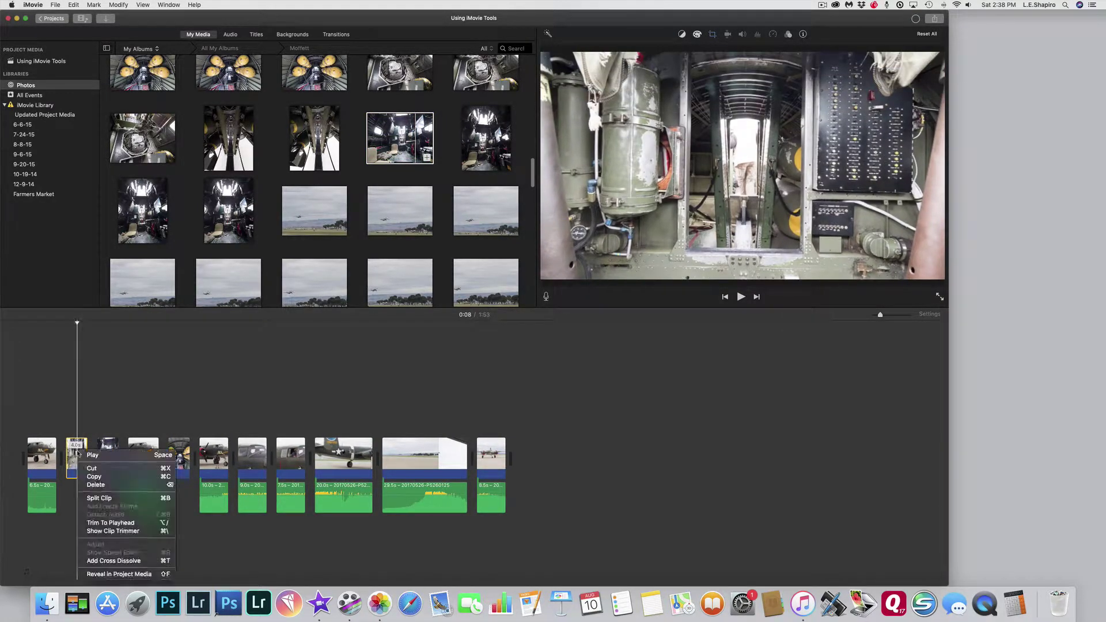
{"action": "left_click", "coordinate": [117, 486]}
Insert the nose art photo 20170526-_5260100 at the very beginning of the timeline and play the opening.
{"action": "scroll", "coordinate": [420, 215], "scroll_direction": "down", "scroll_amount": 3}
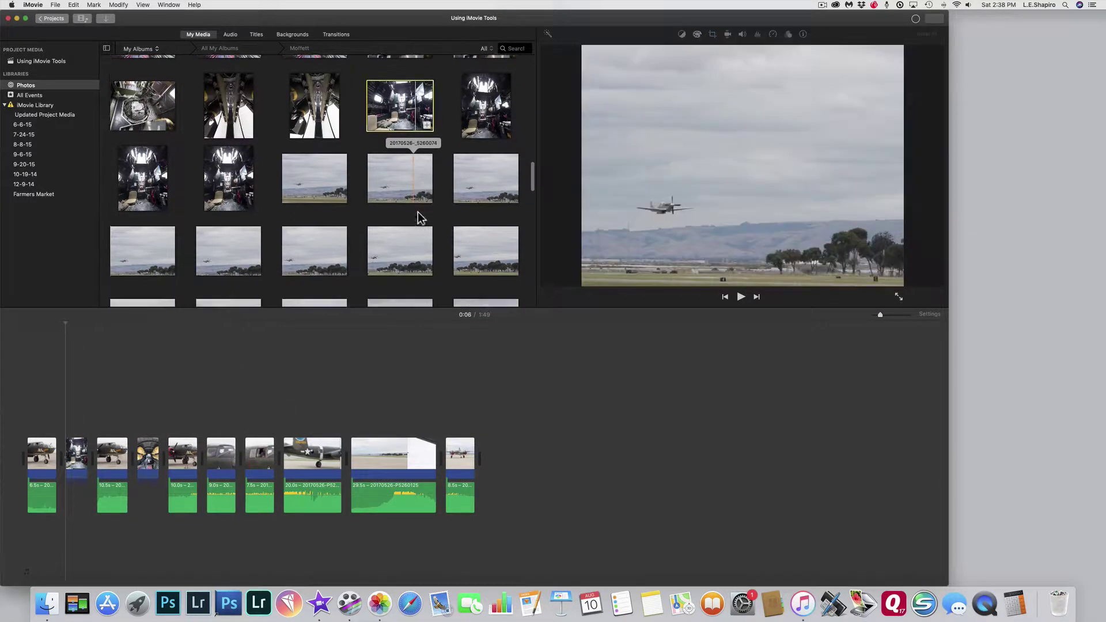
{"action": "scroll", "coordinate": [420, 215], "scroll_direction": "down", "scroll_amount": 10}
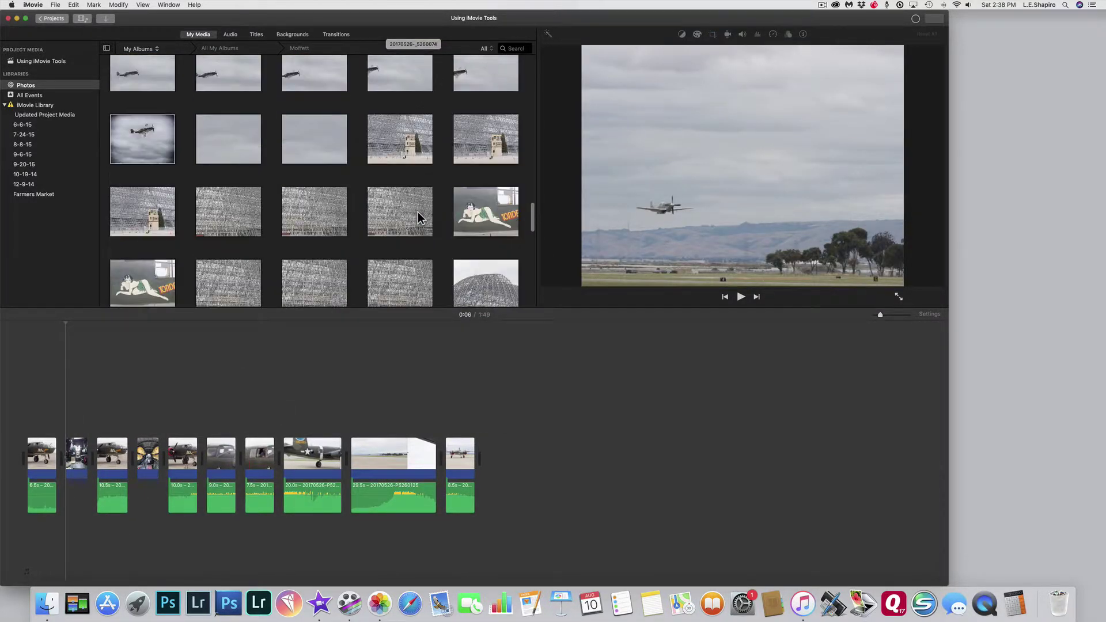
{"action": "left_click", "coordinate": [507, 219]}
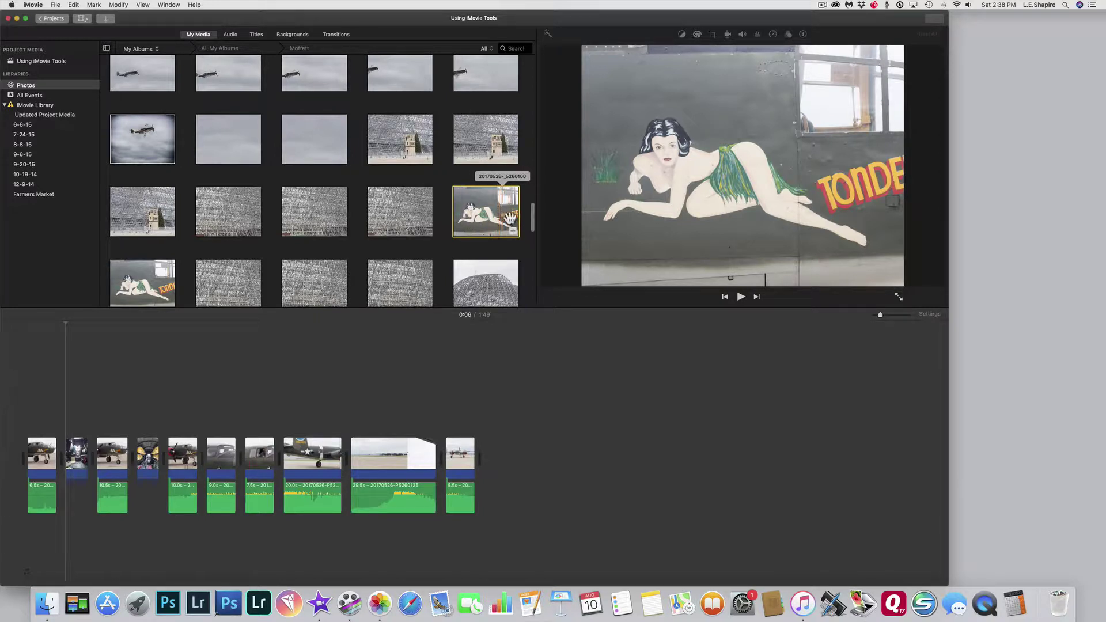
{"action": "left_click_drag", "start_coordinate": [507, 211], "coordinate": [38, 484]}
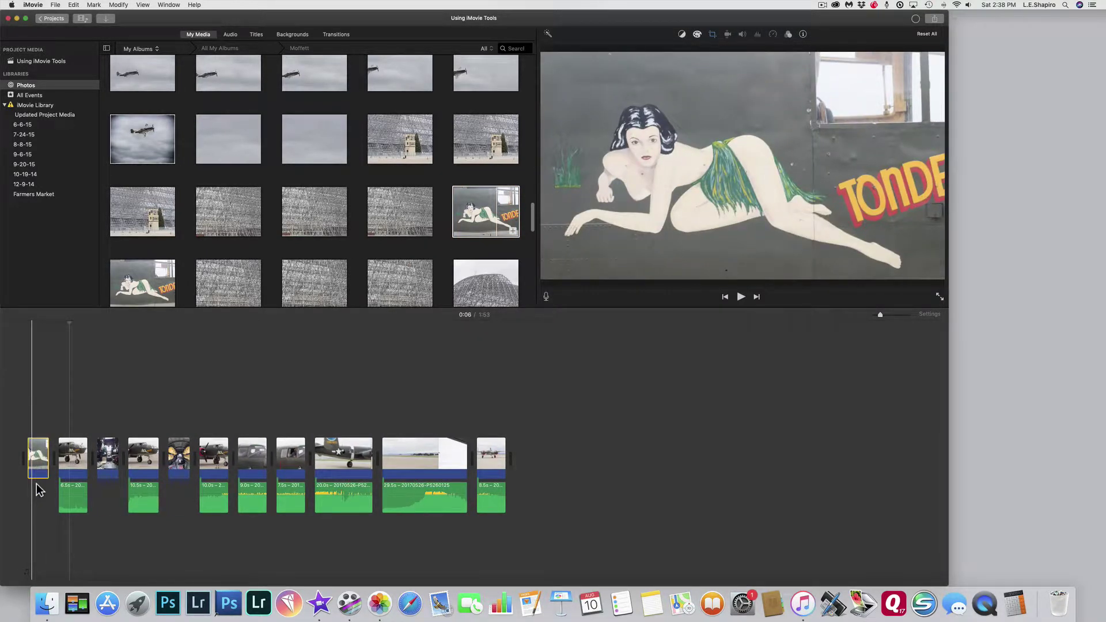
{"action": "key", "text": "space"}
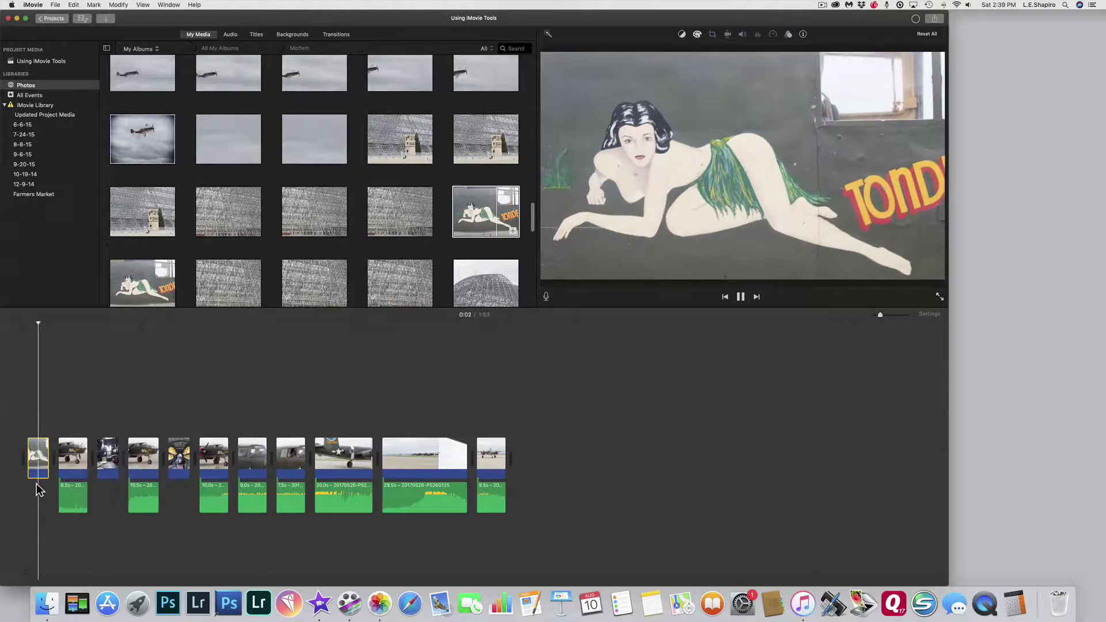
{"action": "key", "text": "space"}
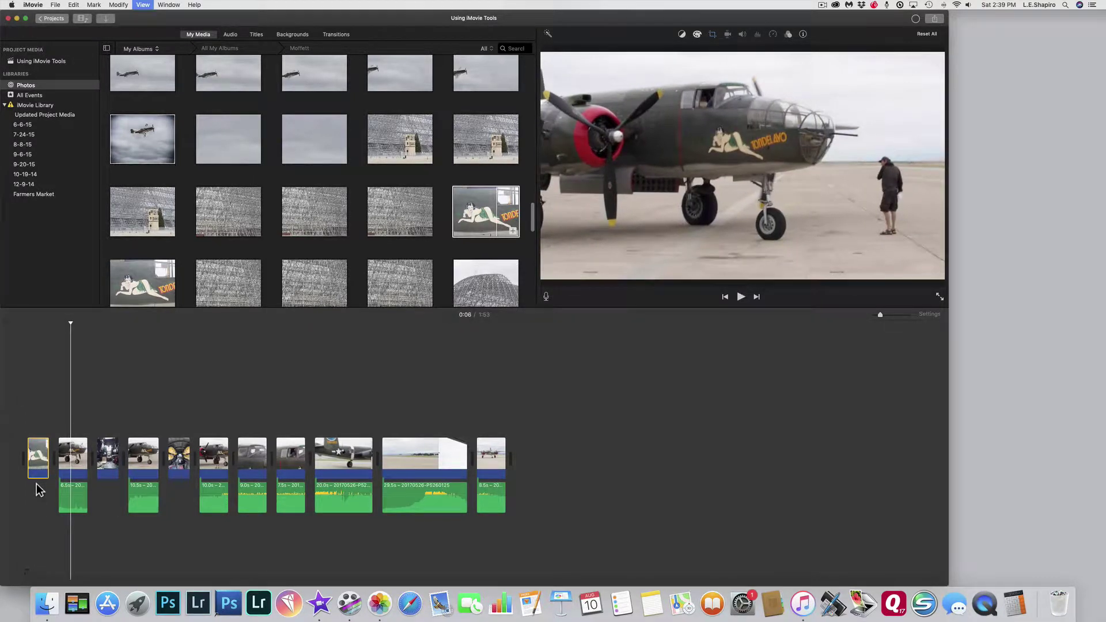
Insert the engine close-up photo 20170526-_5260108 after the third movie clip and play back that section.
{"action": "scroll", "coordinate": [419, 128], "scroll_direction": "down", "scroll_amount": 5}
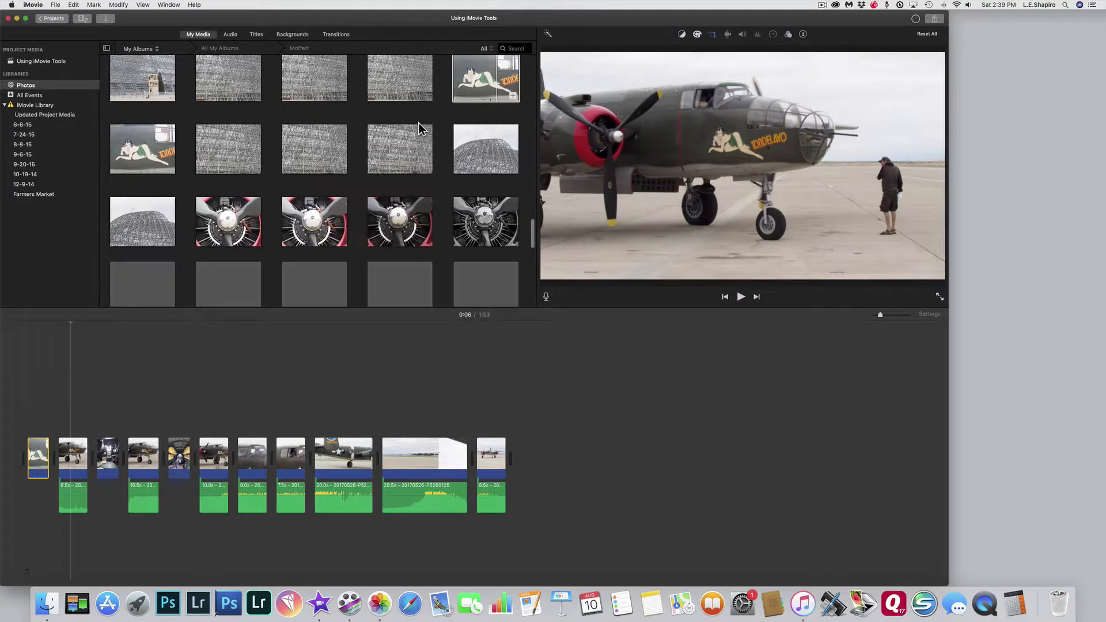
{"action": "scroll", "coordinate": [419, 128], "scroll_direction": "down", "scroll_amount": 2}
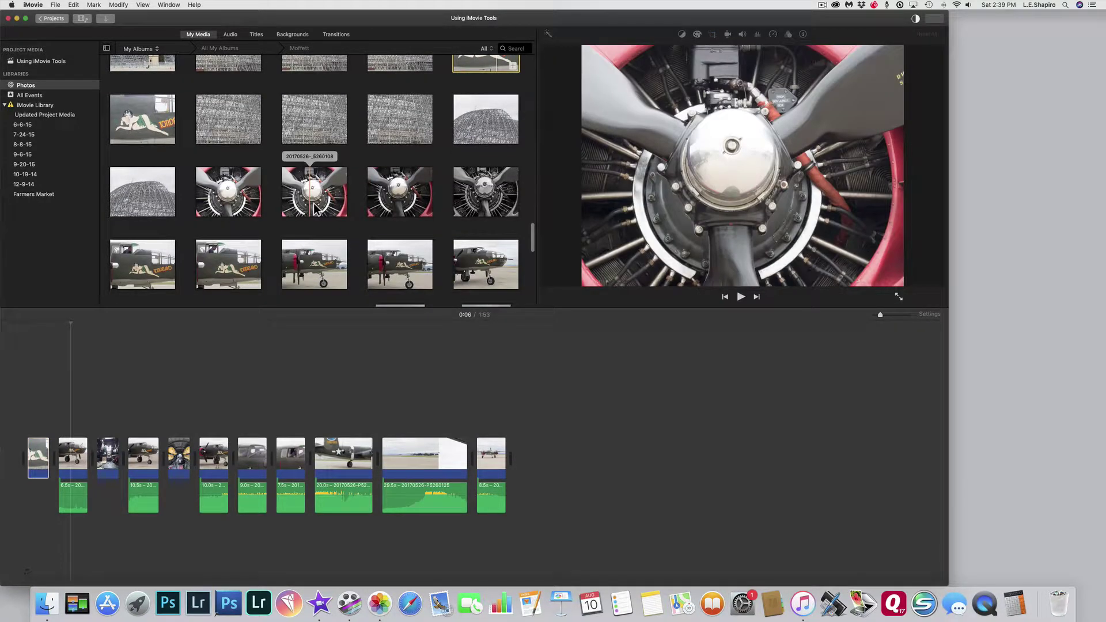
{"action": "left_click", "coordinate": [325, 205]}
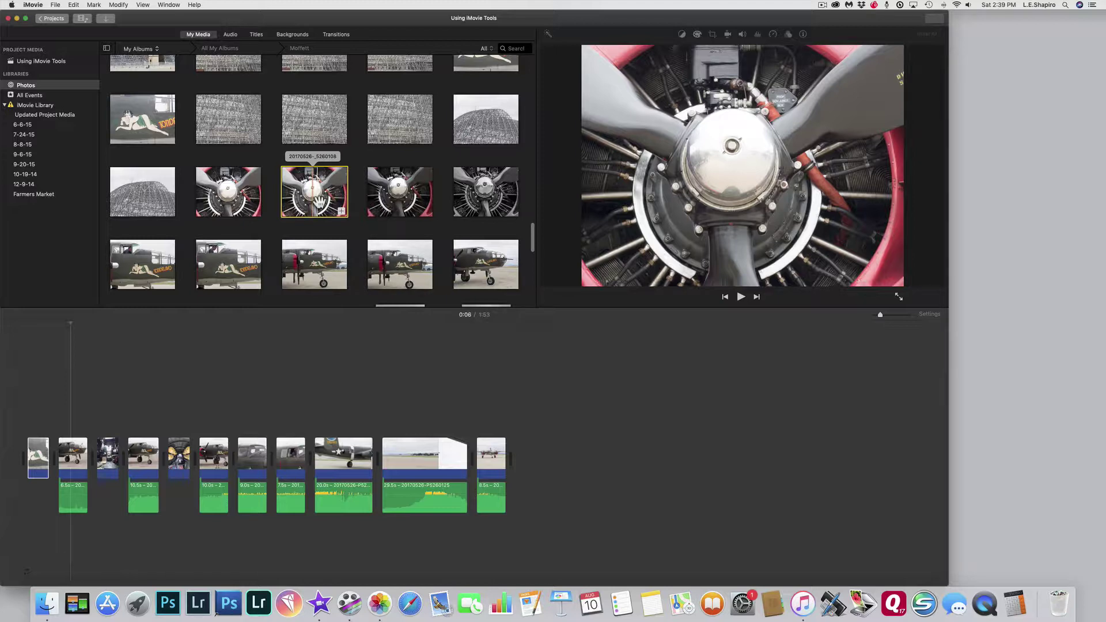
{"action": "left_click_drag", "start_coordinate": [320, 202], "coordinate": [234, 464]}
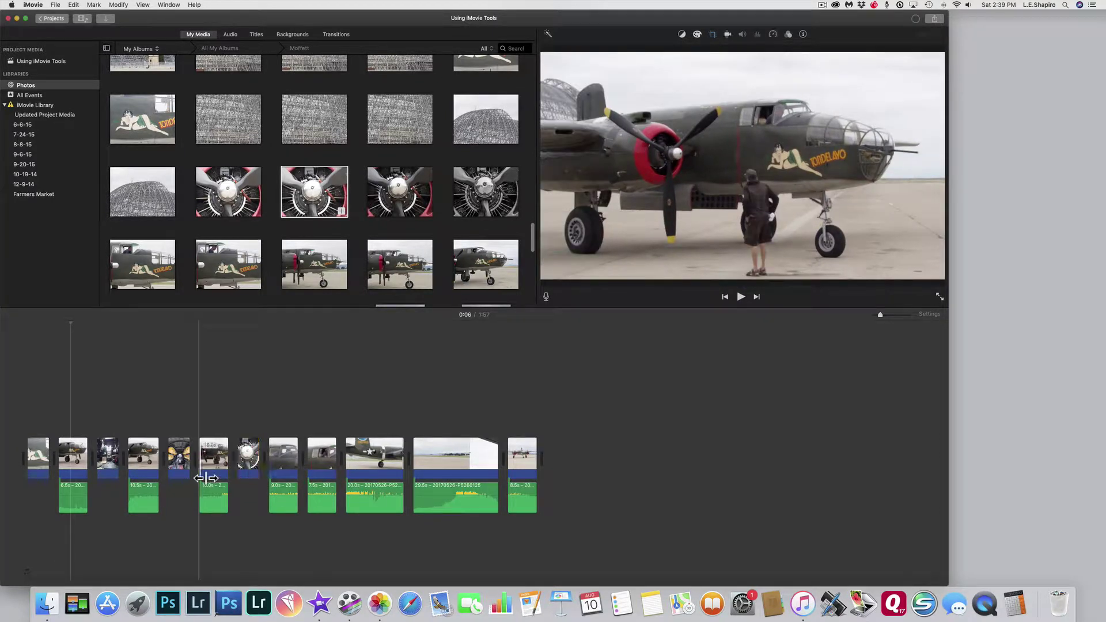
{"action": "key", "text": "space"}
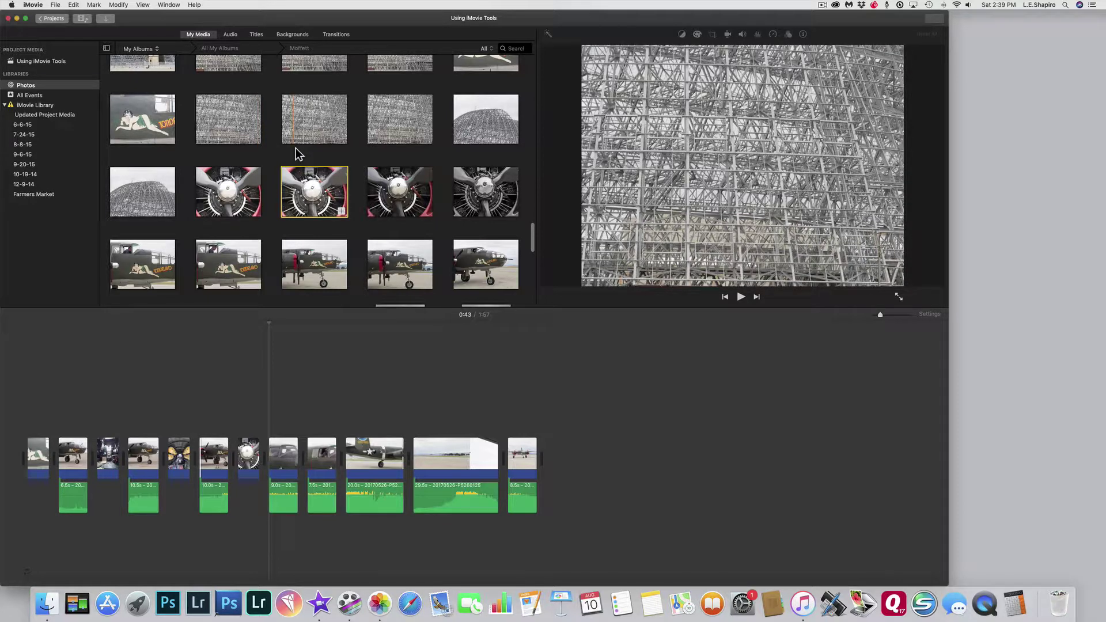
Try White Balance on the first movie clip, sampling the nose art, the standing photographer and the pavement as neutral references.
{"action": "left_click", "coordinate": [79, 458]}
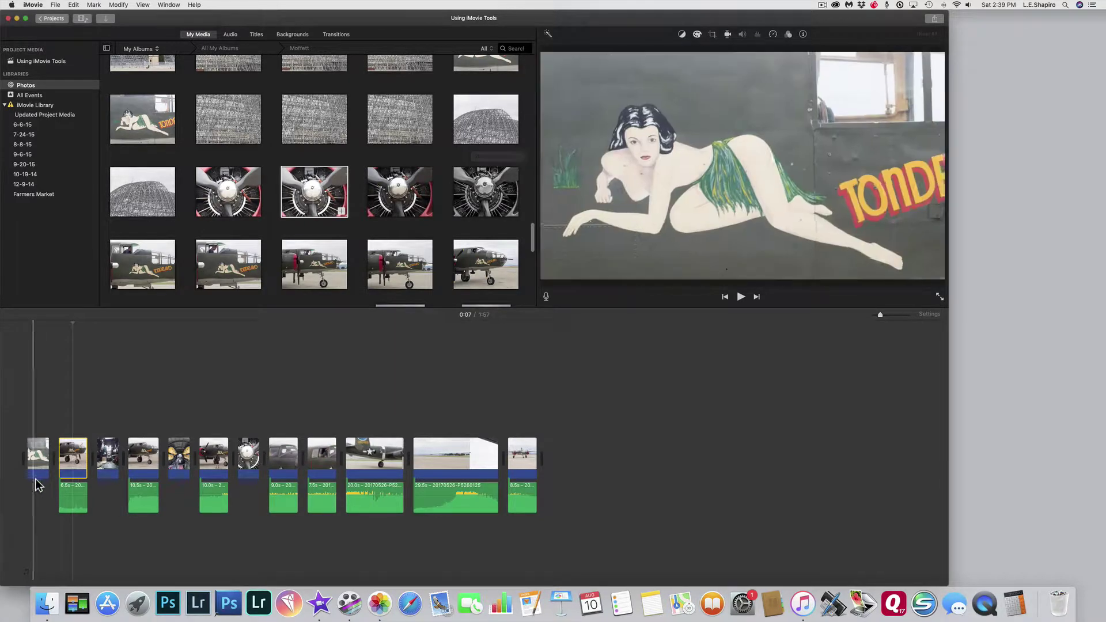
{"action": "double_click", "coordinate": [74, 467]}
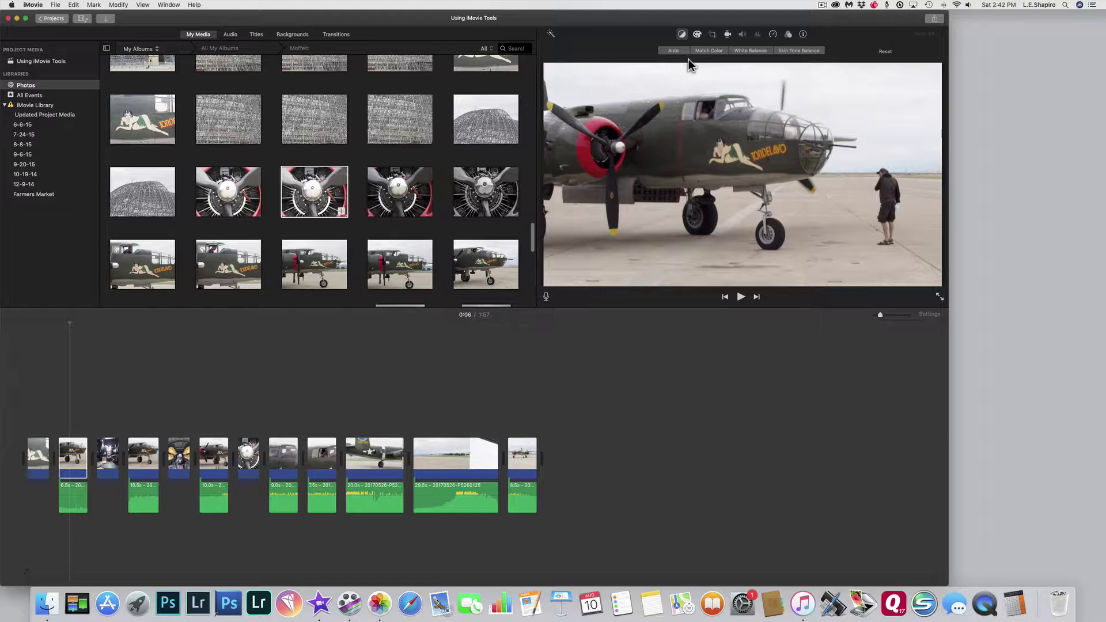
{"action": "left_click", "coordinate": [754, 55]}
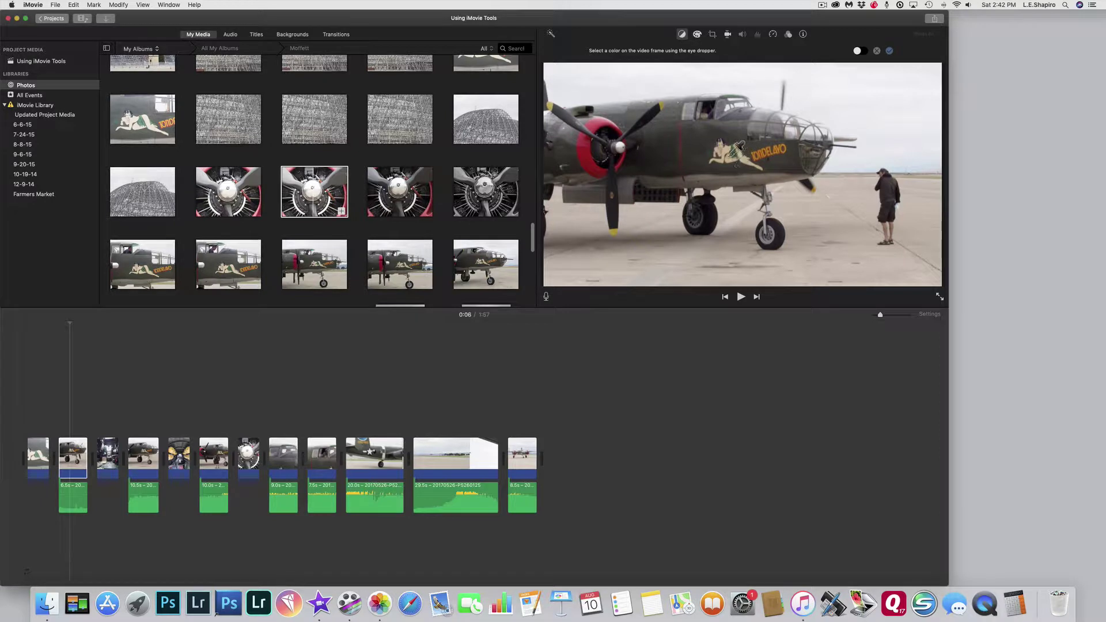
{"action": "left_click", "coordinate": [738, 152]}
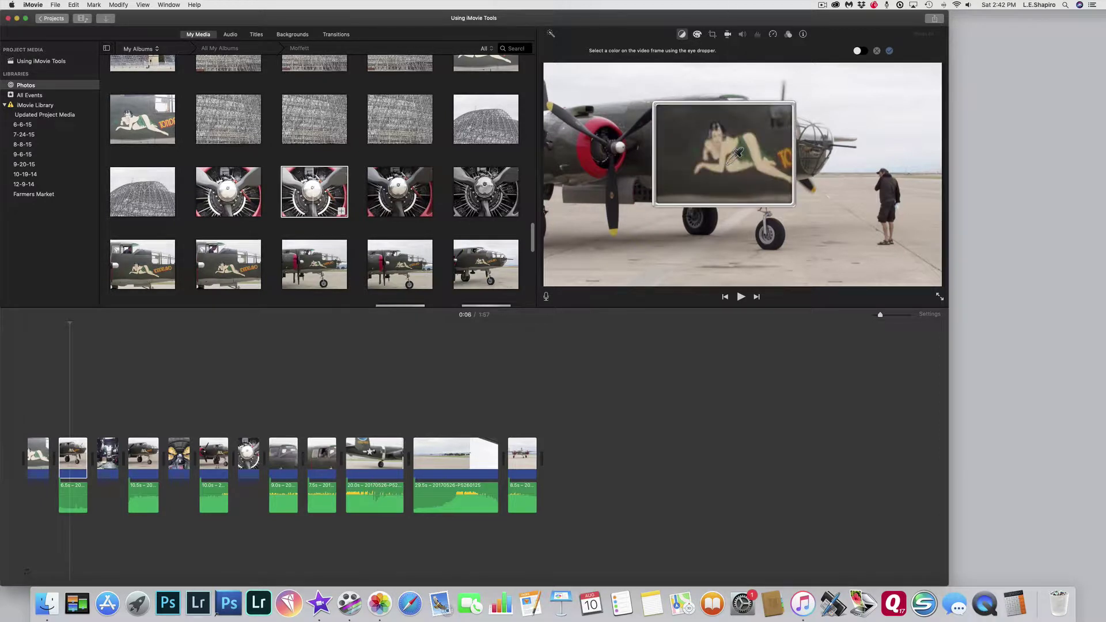
{"action": "left_click_drag", "start_coordinate": [738, 153], "coordinate": [739, 149]}
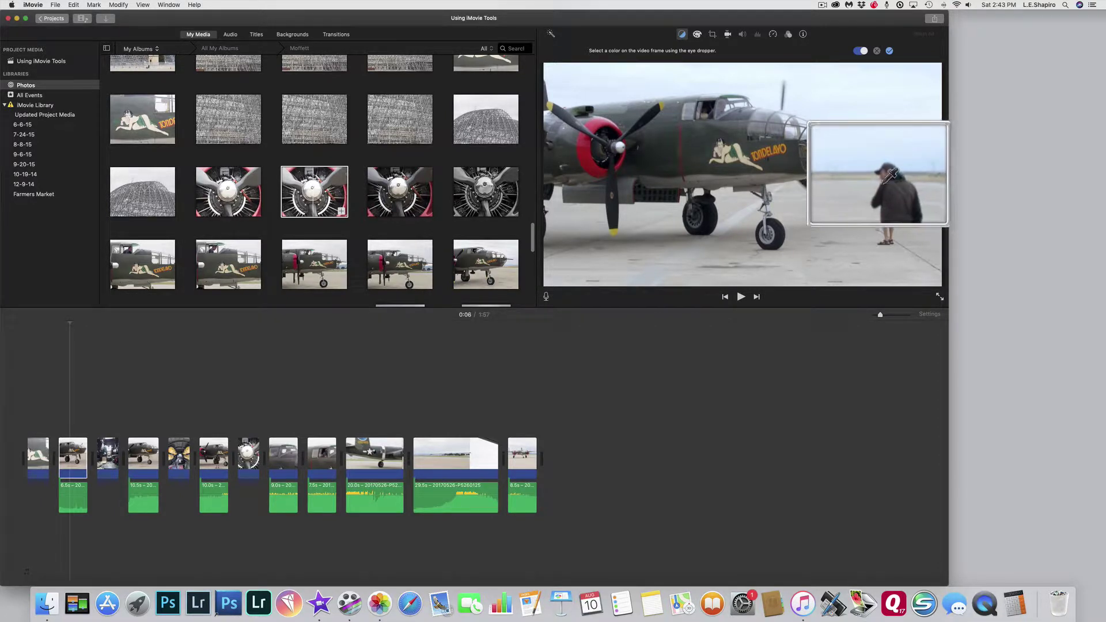
{"action": "left_click", "coordinate": [886, 182]}
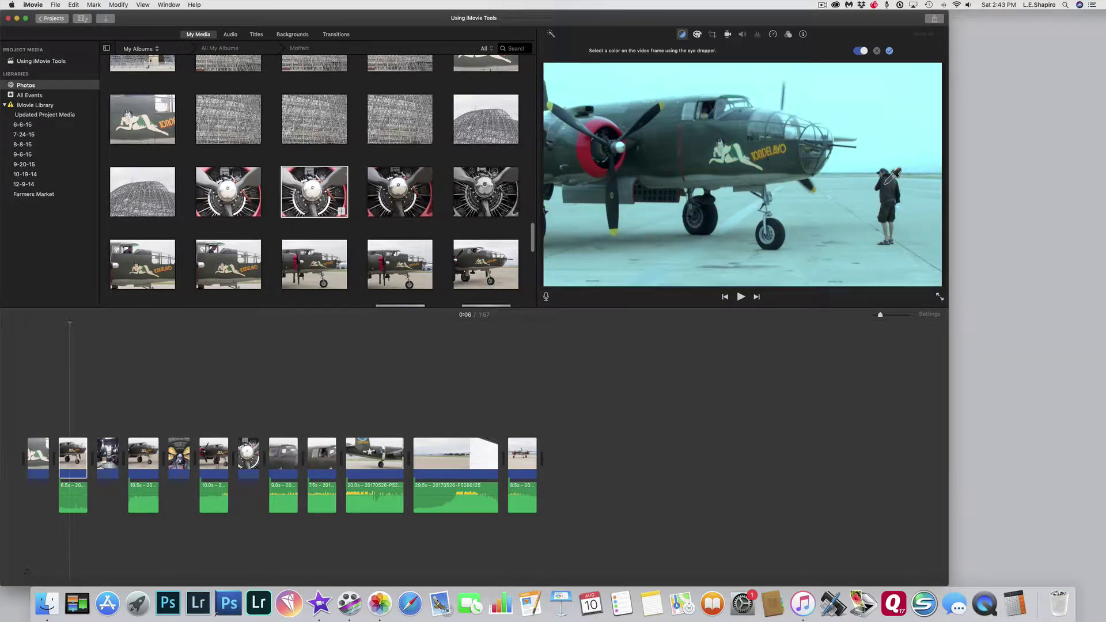
{"action": "left_click", "coordinate": [837, 253]}
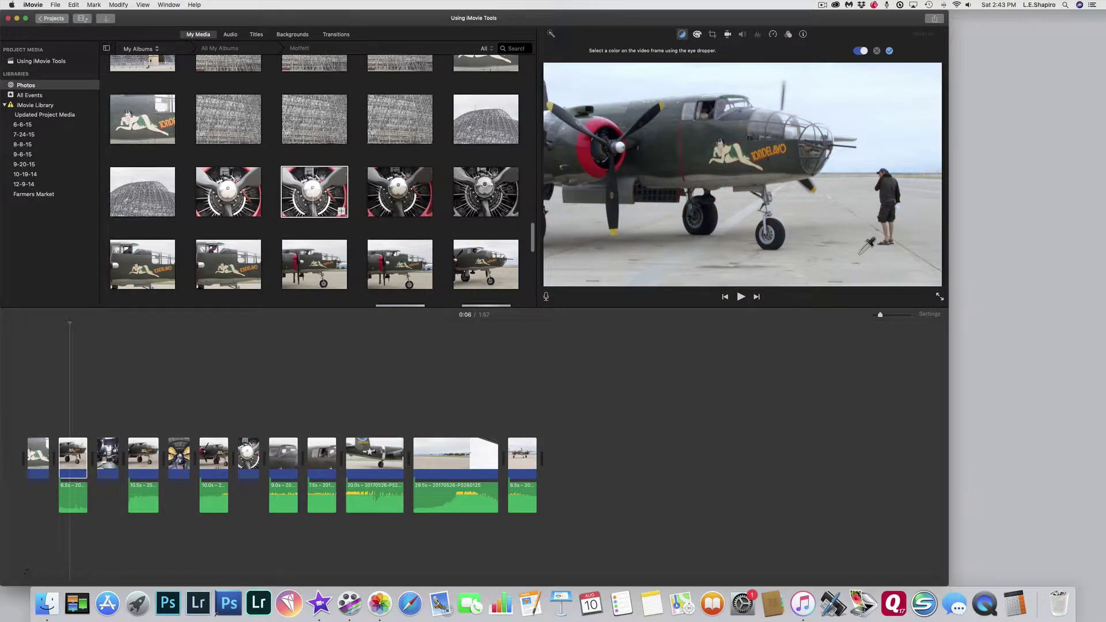
Warm the first movie clip's color temperature and set its saturation slightly above the default.
{"action": "left_click", "coordinate": [697, 35]}
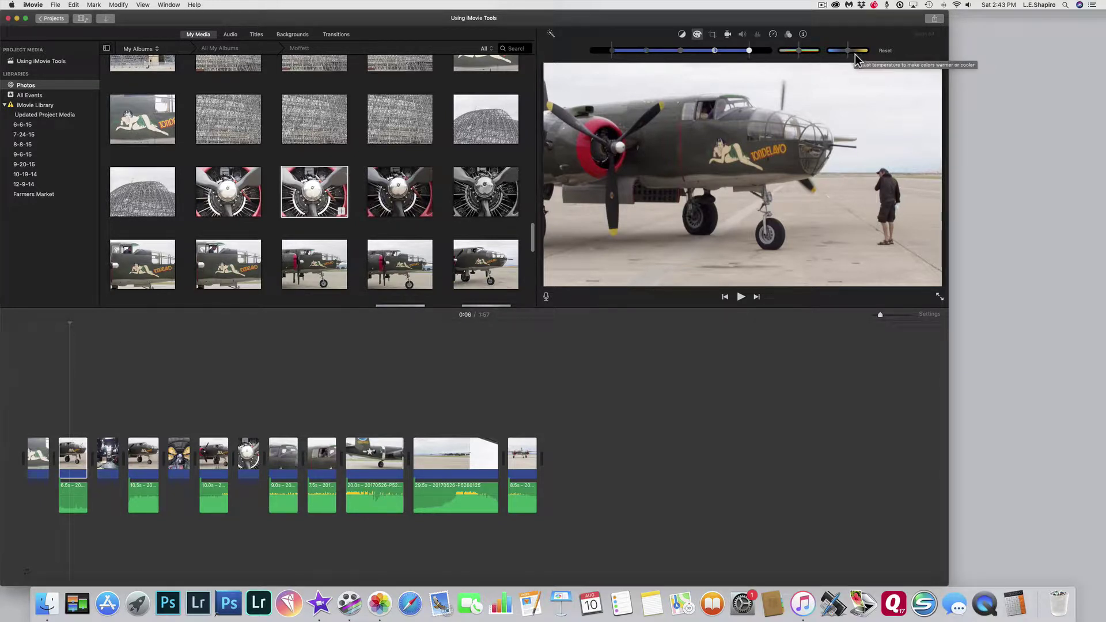
{"action": "left_click_drag", "start_coordinate": [854, 54], "coordinate": [850, 55]}
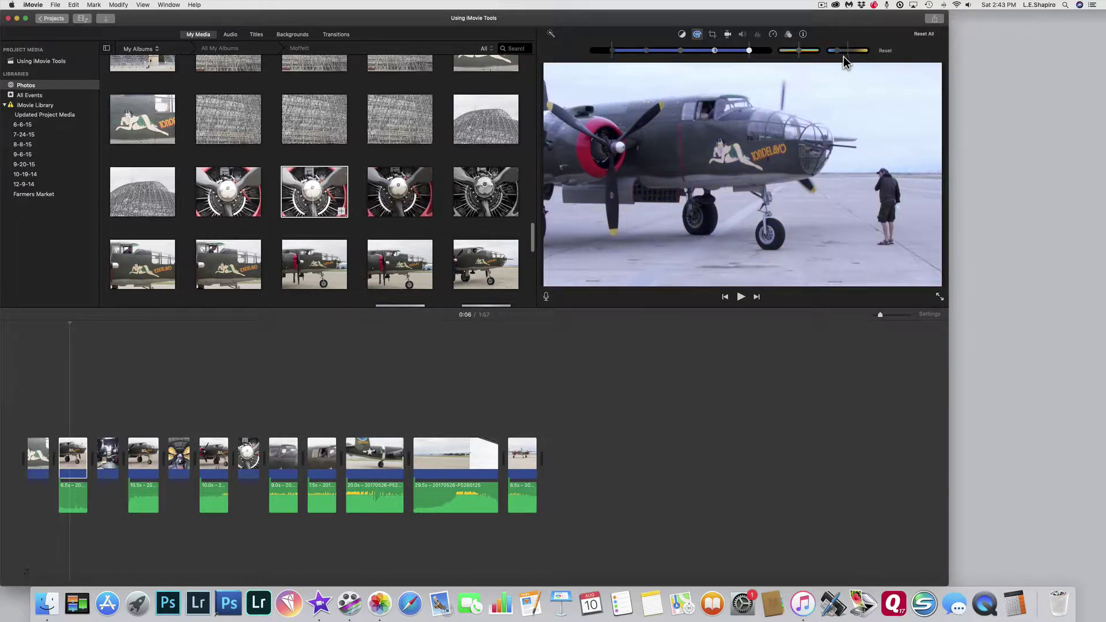
{"action": "left_click_drag", "start_coordinate": [852, 57], "coordinate": [860, 57]}
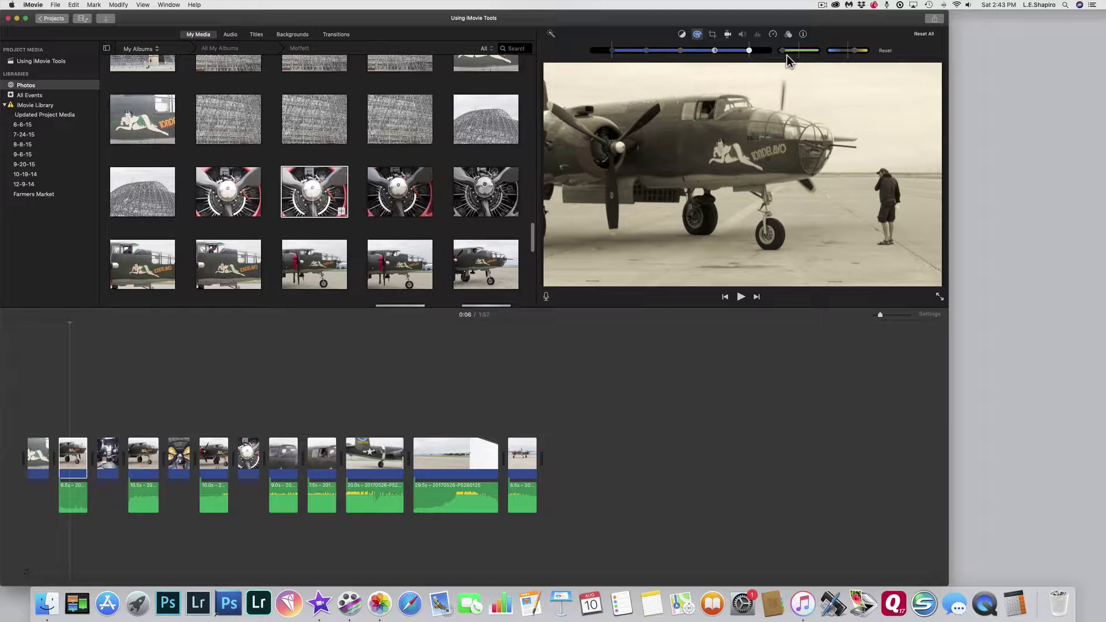
{"action": "left_click_drag", "start_coordinate": [801, 57], "coordinate": [805, 58]}
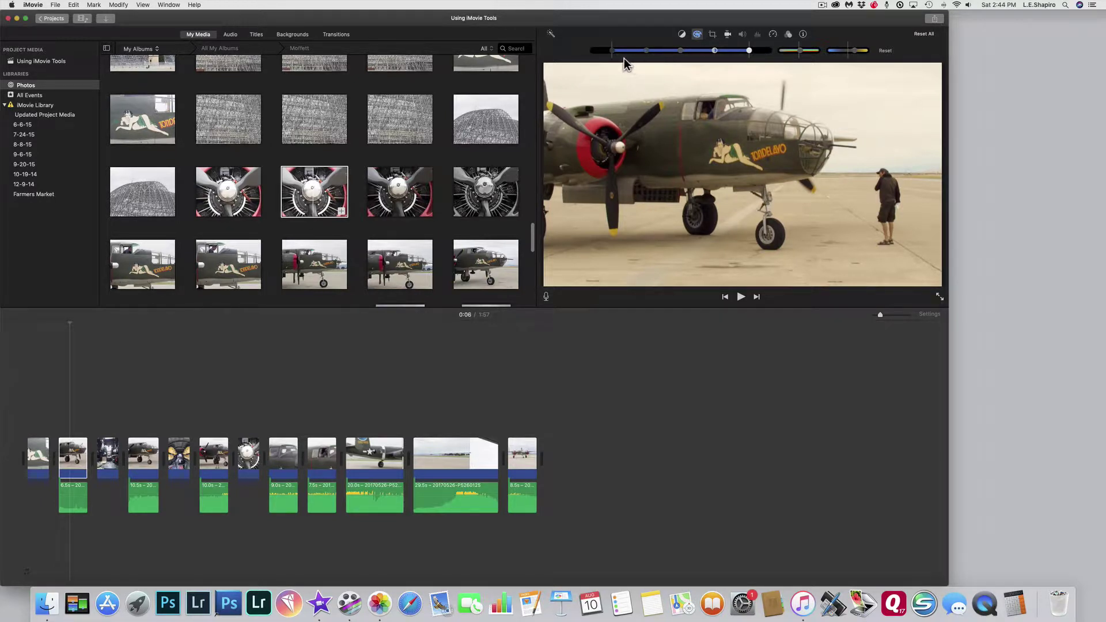
Lighten the shadows and slightly lower the highlights of the first movie clip, and play back the corrected clip.
{"action": "left_click_drag", "start_coordinate": [618, 56], "coordinate": [658, 60]}
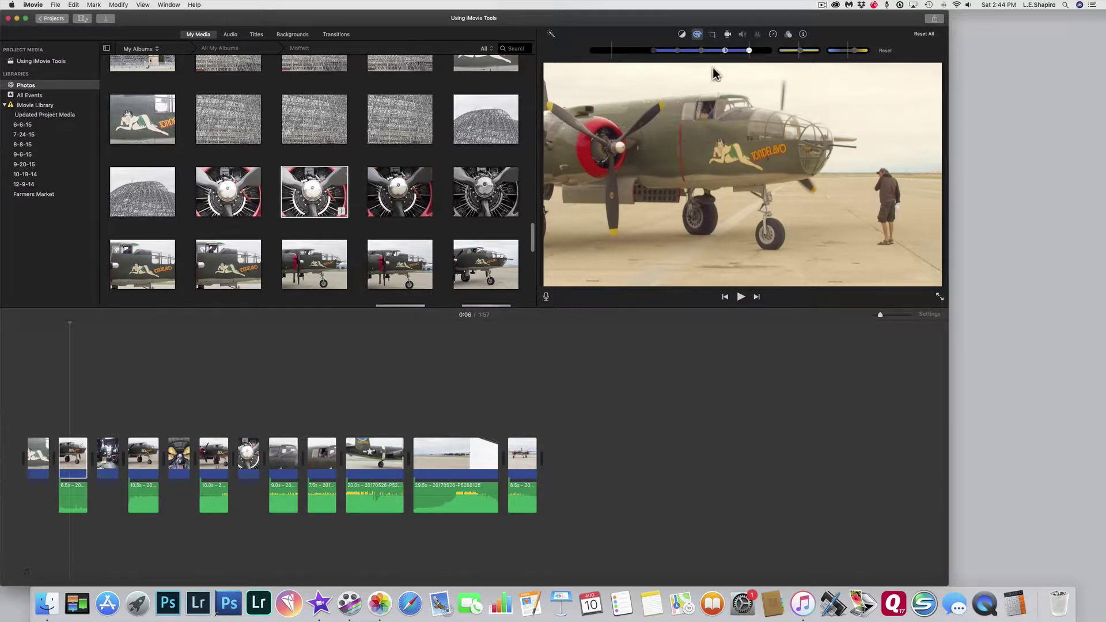
{"action": "left_click_drag", "start_coordinate": [753, 53], "coordinate": [693, 56]}
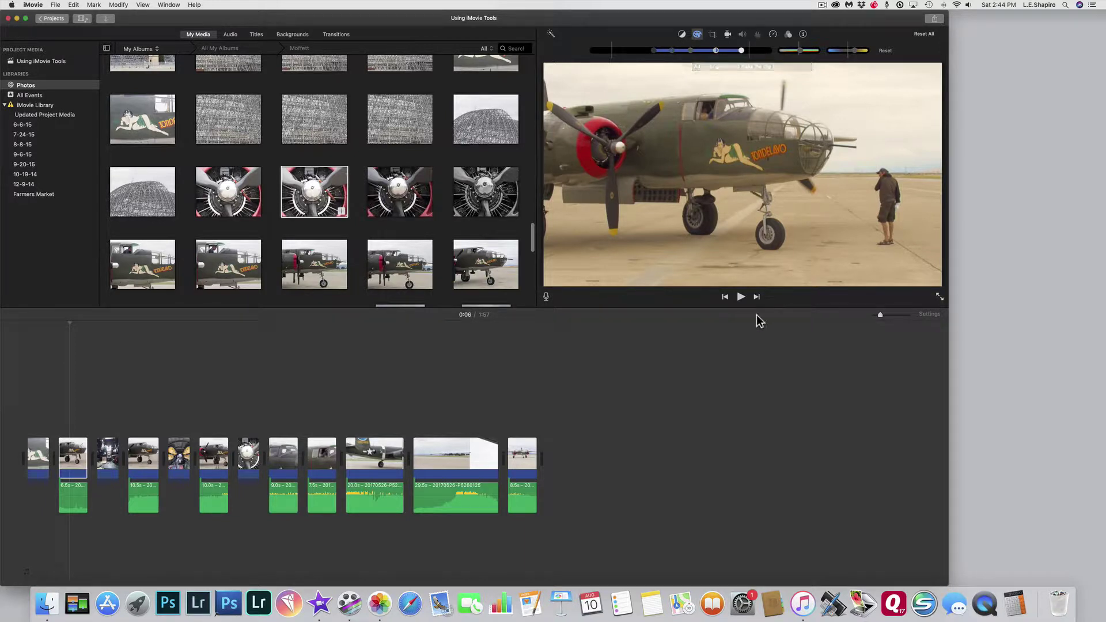
{"action": "left_click", "coordinate": [741, 297]}
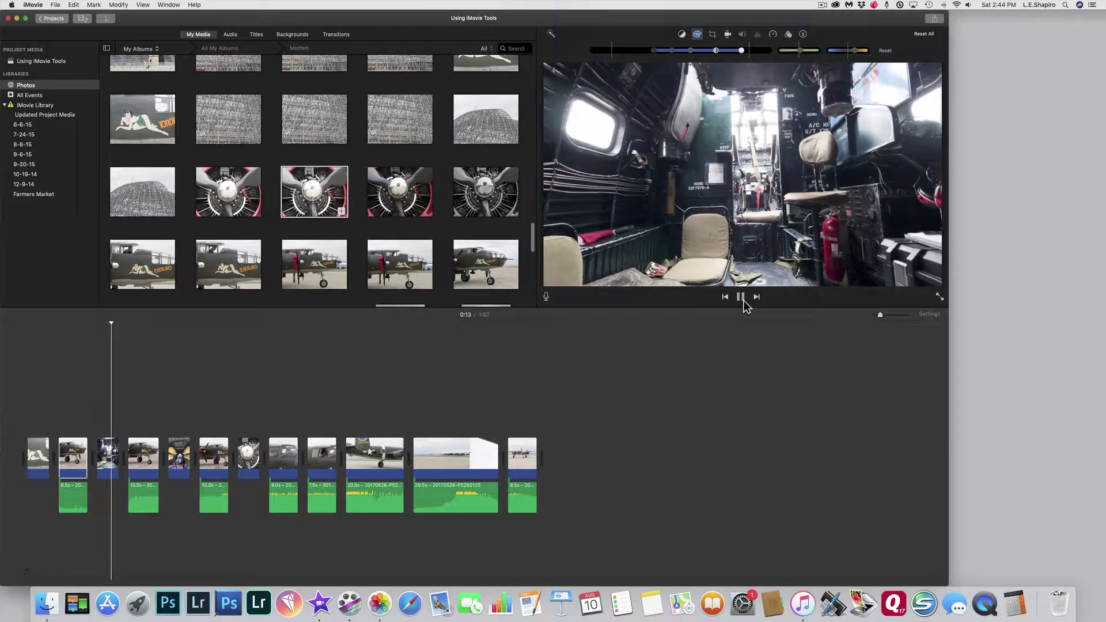
{"action": "left_click", "coordinate": [742, 297]}
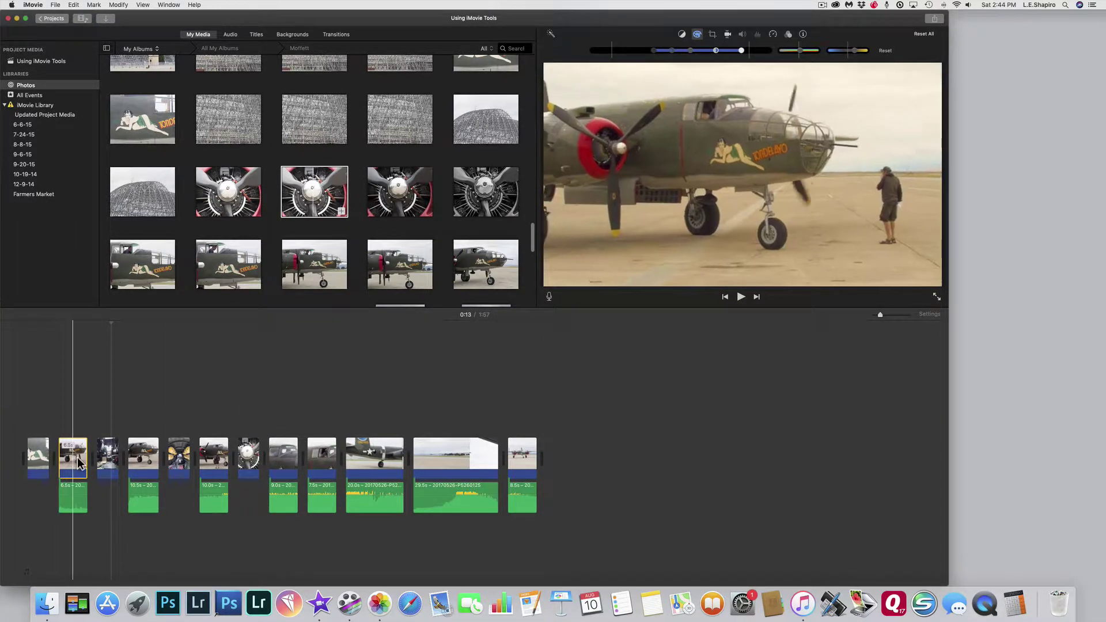
Try the Crop to Fill style on the first movie clip, keeping the crop frame around the whole image.
{"action": "left_click", "coordinate": [74, 461]}
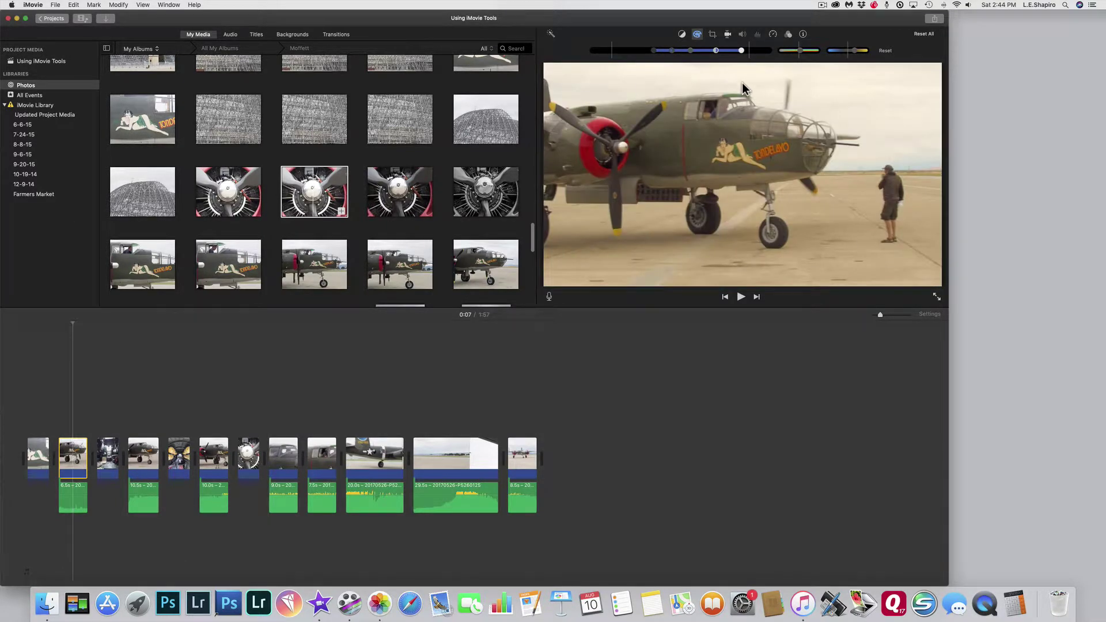
{"action": "left_click", "coordinate": [717, 36]}
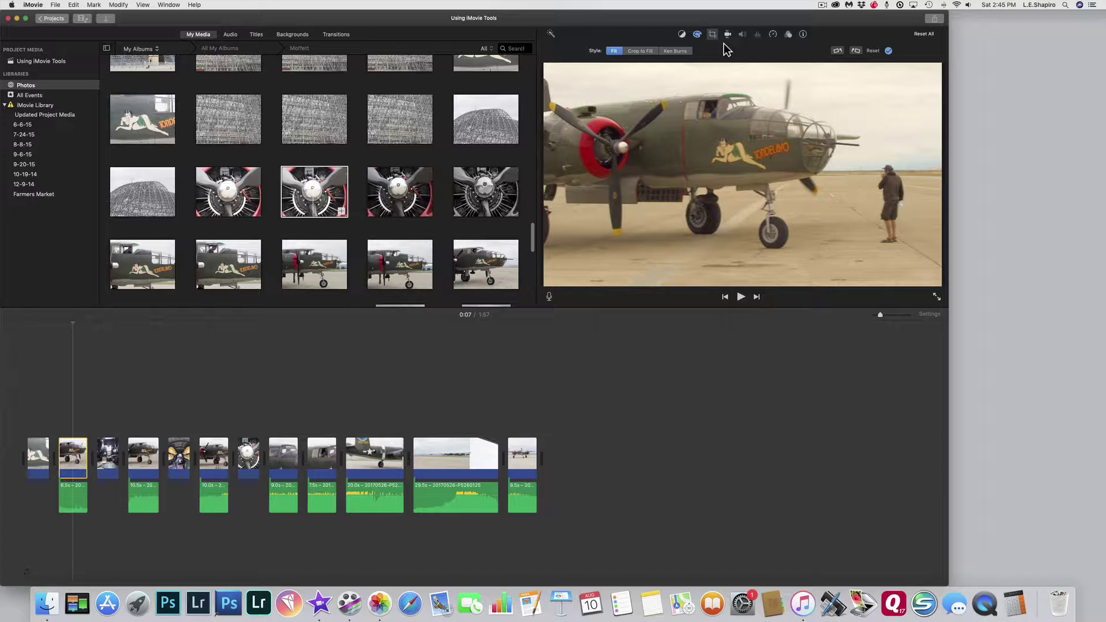
{"action": "left_click", "coordinate": [642, 51]}
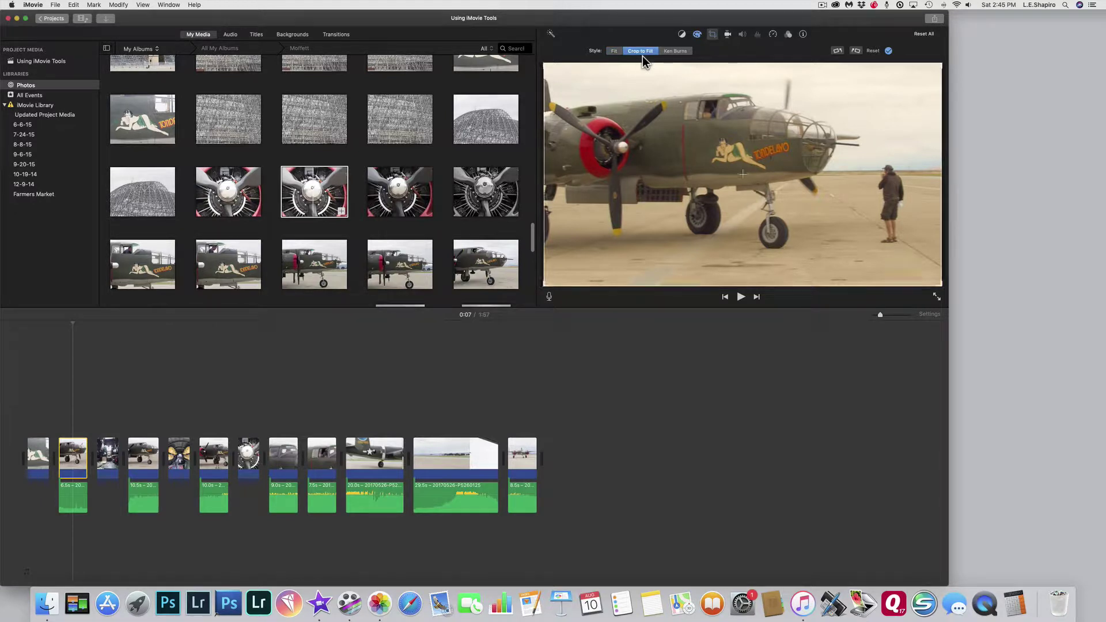
{"action": "mouse_move", "coordinate": [545, 287]}
{"action": "left_mouse_down"}
{"action": "mouse_move", "coordinate": [684, 192]}
{"action": "mouse_move", "coordinate": [530, 276]}
{"action": "left_mouse_up"}
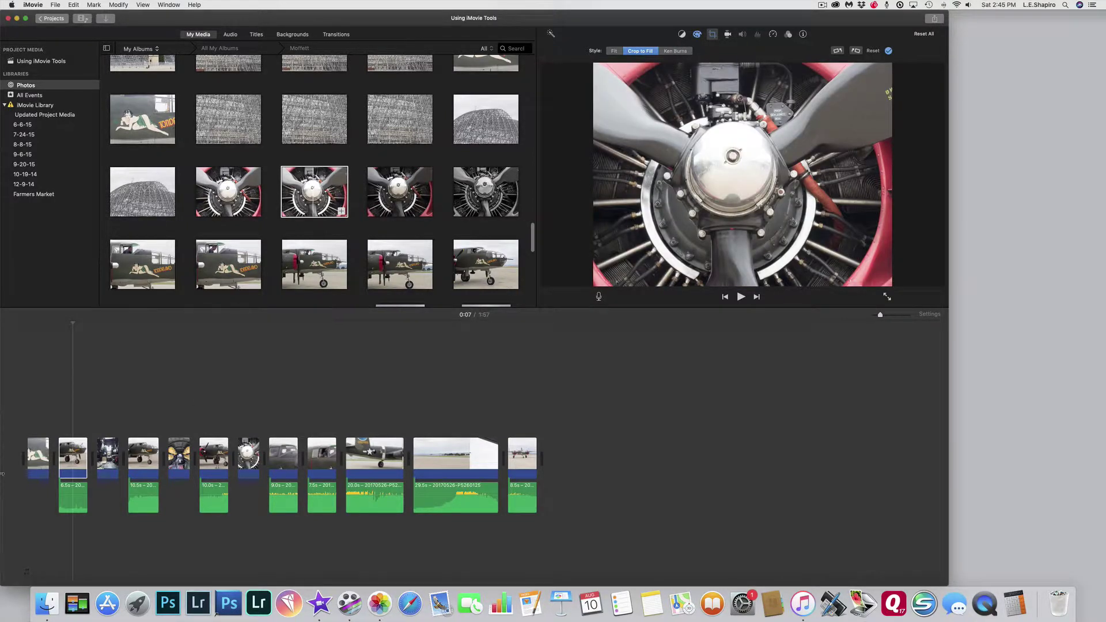
{"action": "left_click", "coordinate": [83, 466]}
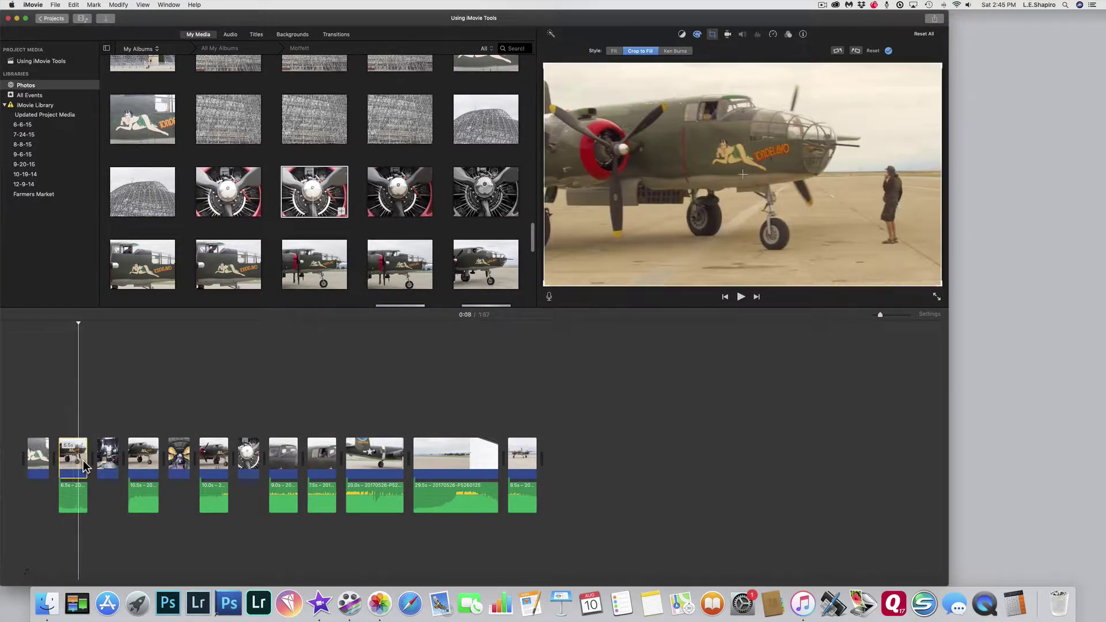
Apply a Ken Burns crop to the first movie clip, starting on the full frame and ending tightly on the cockpit window.
{"action": "left_click", "coordinate": [677, 52]}
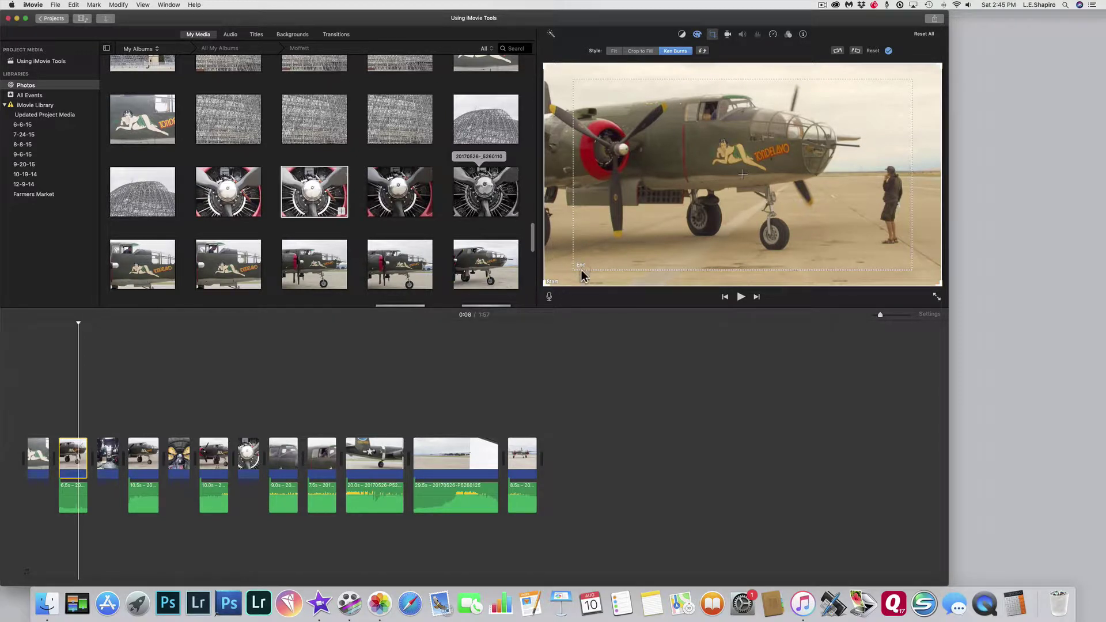
{"action": "left_click_drag", "start_coordinate": [581, 274], "coordinate": [677, 182]}
{"action": "left_click_drag", "start_coordinate": [815, 130], "coordinate": [705, 130]}
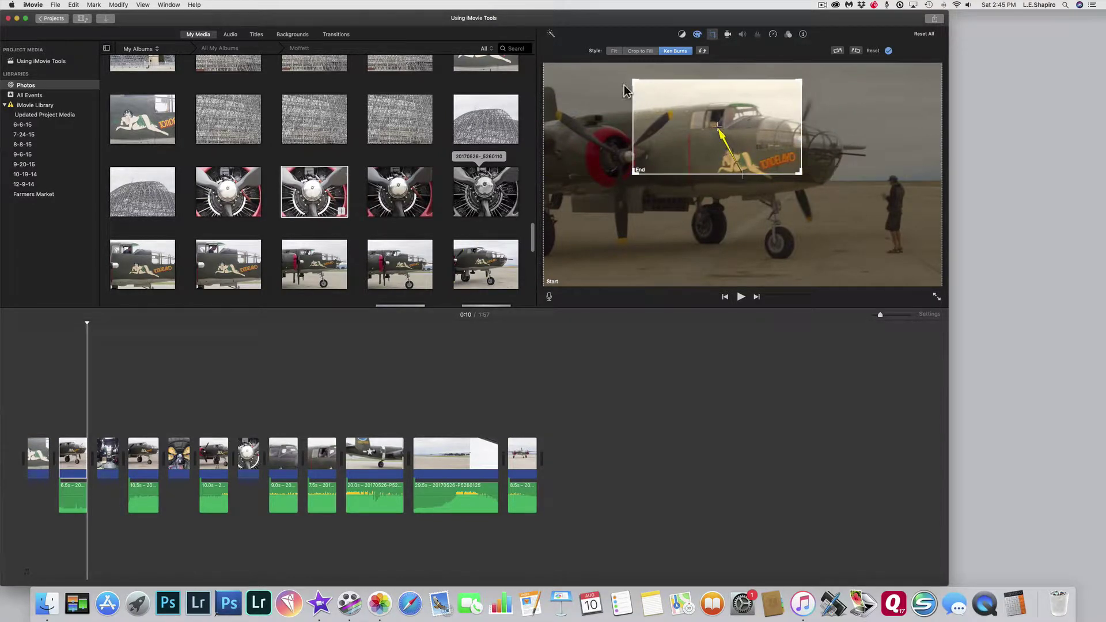
{"action": "left_click_drag", "start_coordinate": [639, 88], "coordinate": [691, 115]}
{"action": "left_click_drag", "start_coordinate": [769, 170], "coordinate": [752, 155]}
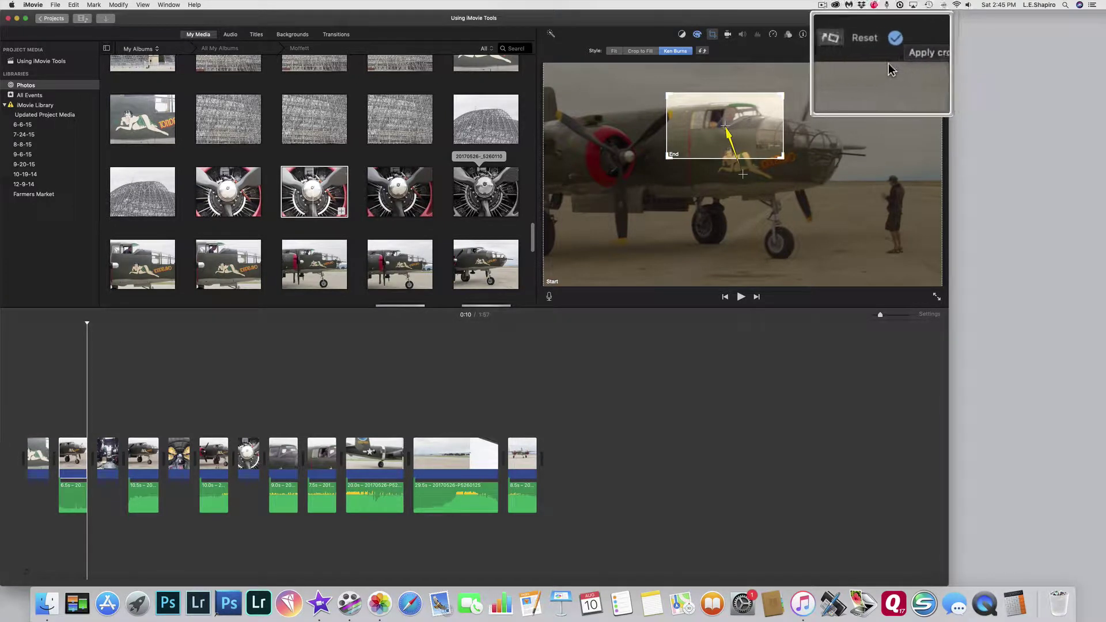
{"action": "left_click", "coordinate": [922, 51]}
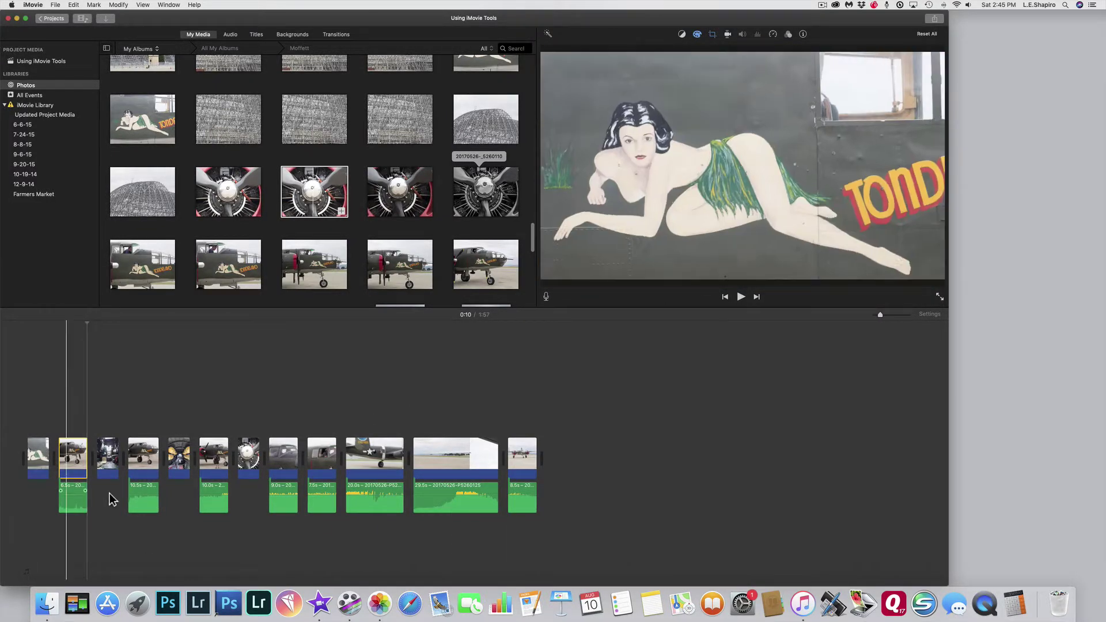
Play back the first movie clip from its start and scrub through it to review the Ken Burns zoom.
{"action": "left_click", "coordinate": [58, 464]}
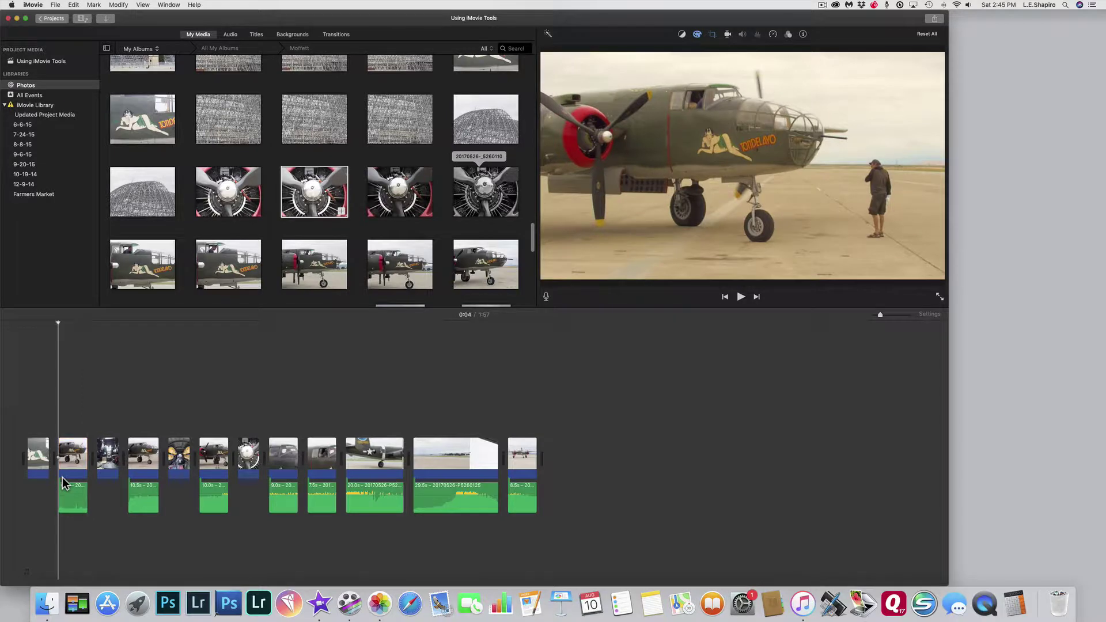
{"action": "left_click", "coordinate": [746, 300]}
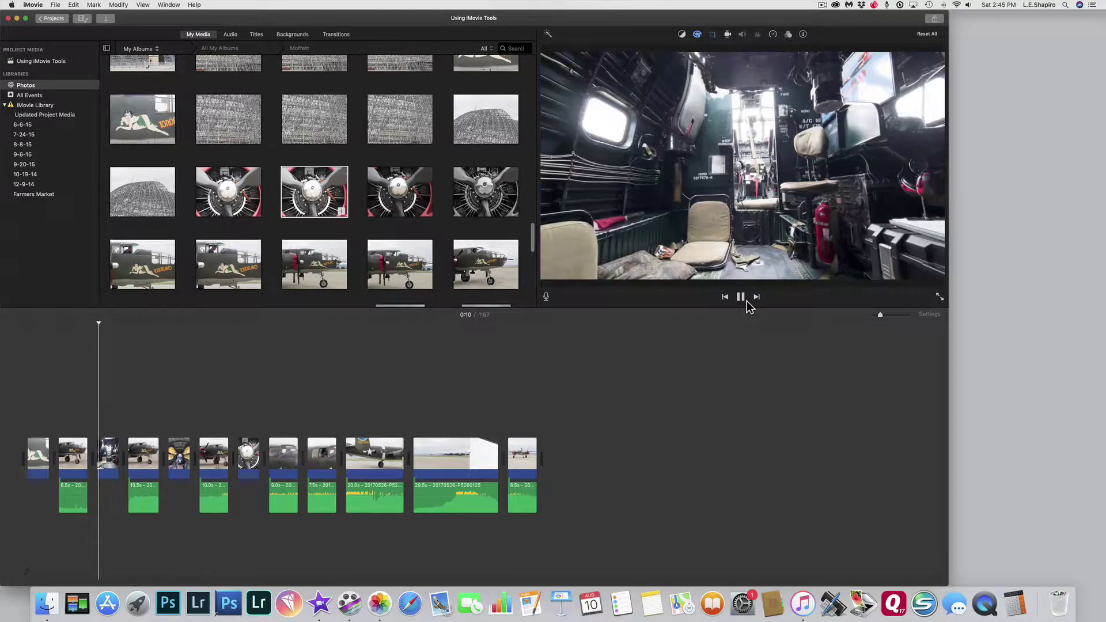
{"action": "left_click", "coordinate": [111, 332]}
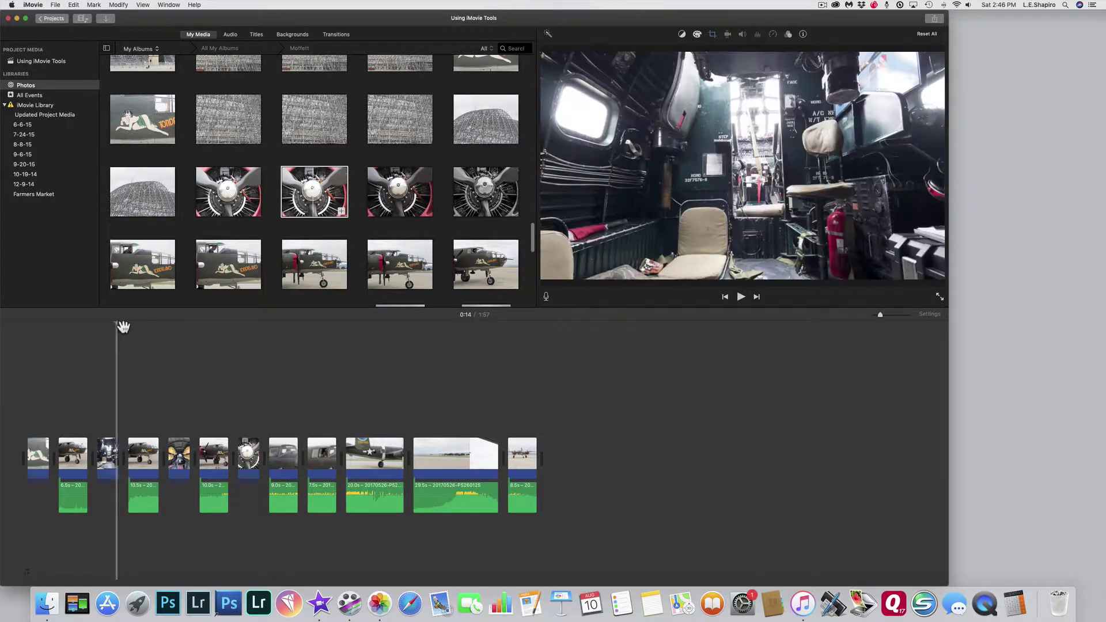
{"action": "left_click_drag", "start_coordinate": [110, 332], "coordinate": [85, 344]}
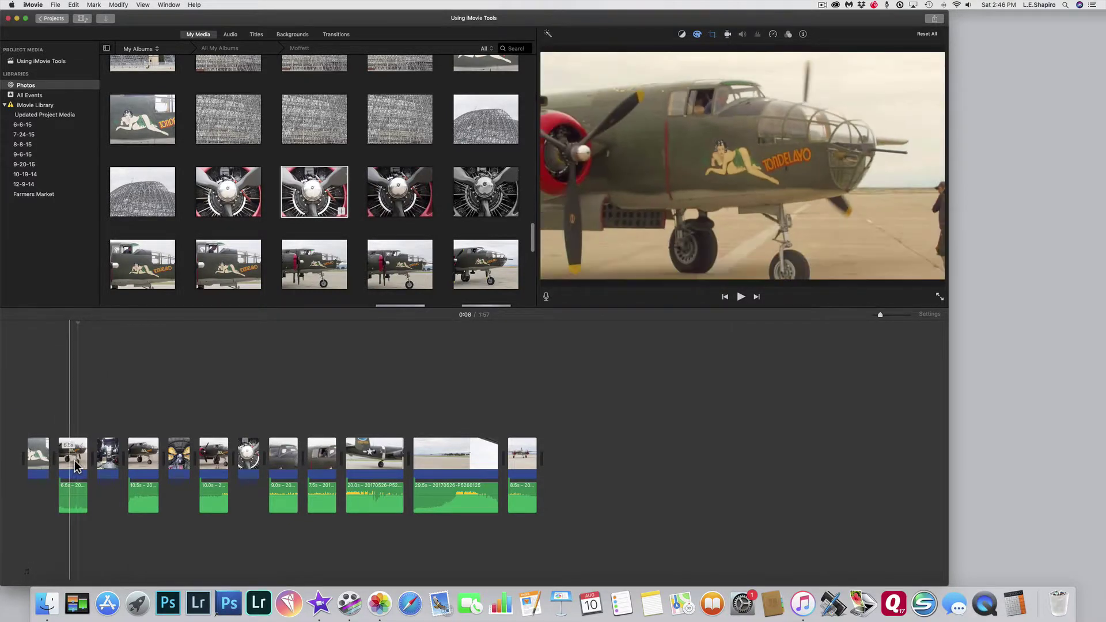
Copy the first movie clip and split it at the 0:08 mark.
{"action": "left_click", "coordinate": [72, 461]}
{"action": "right_click", "coordinate": [70, 459]}
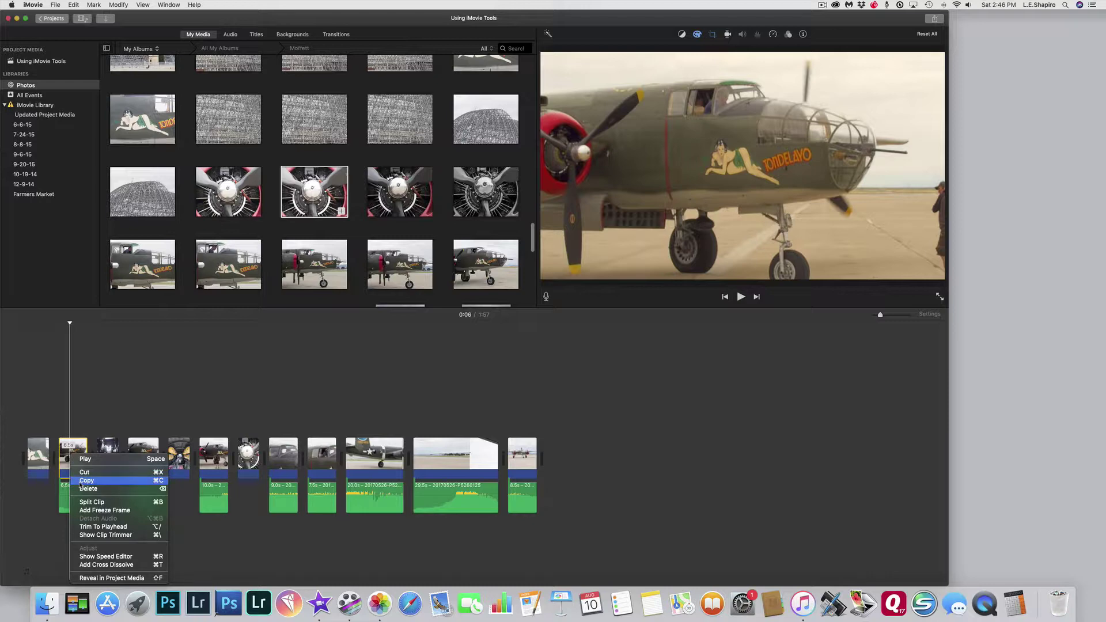
{"action": "left_click", "coordinate": [81, 482]}
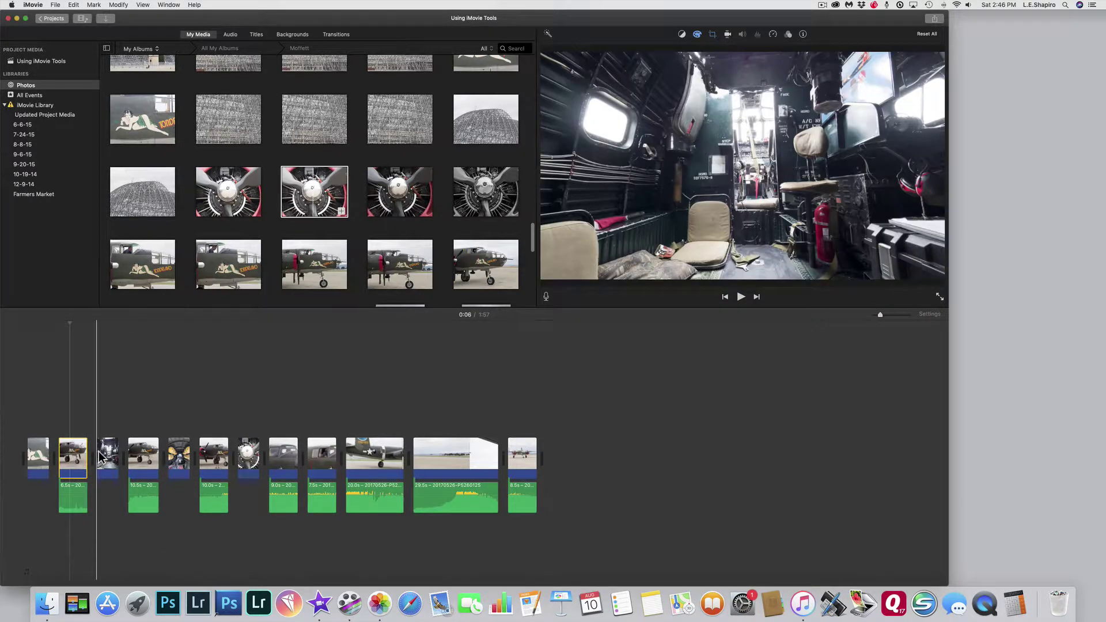
{"action": "left_click", "coordinate": [76, 458]}
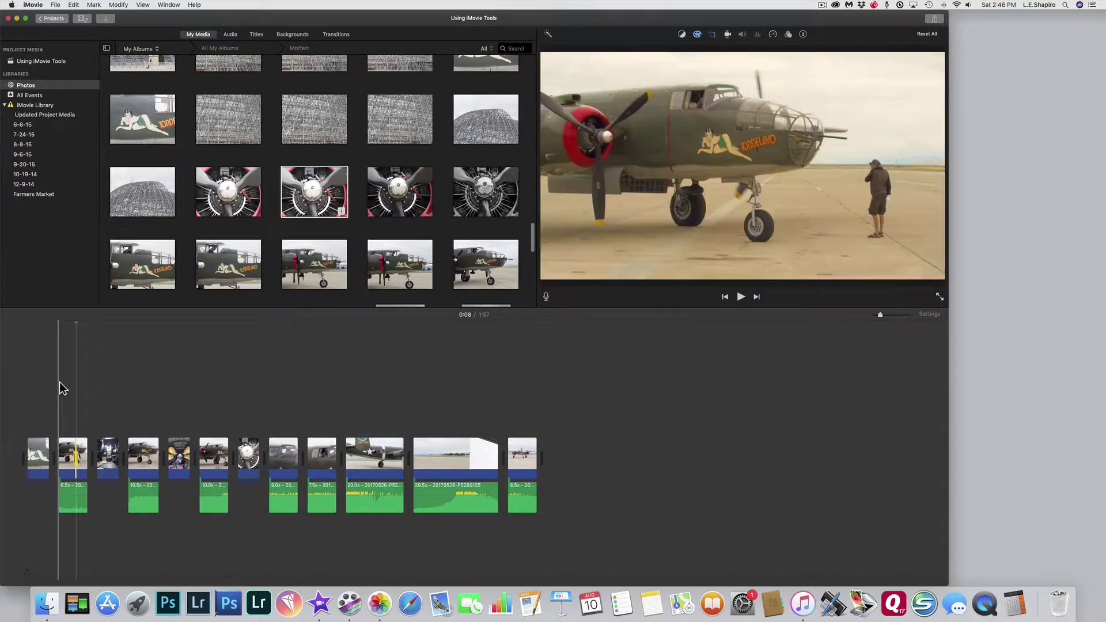
{"action": "key", "text": "super+b"}
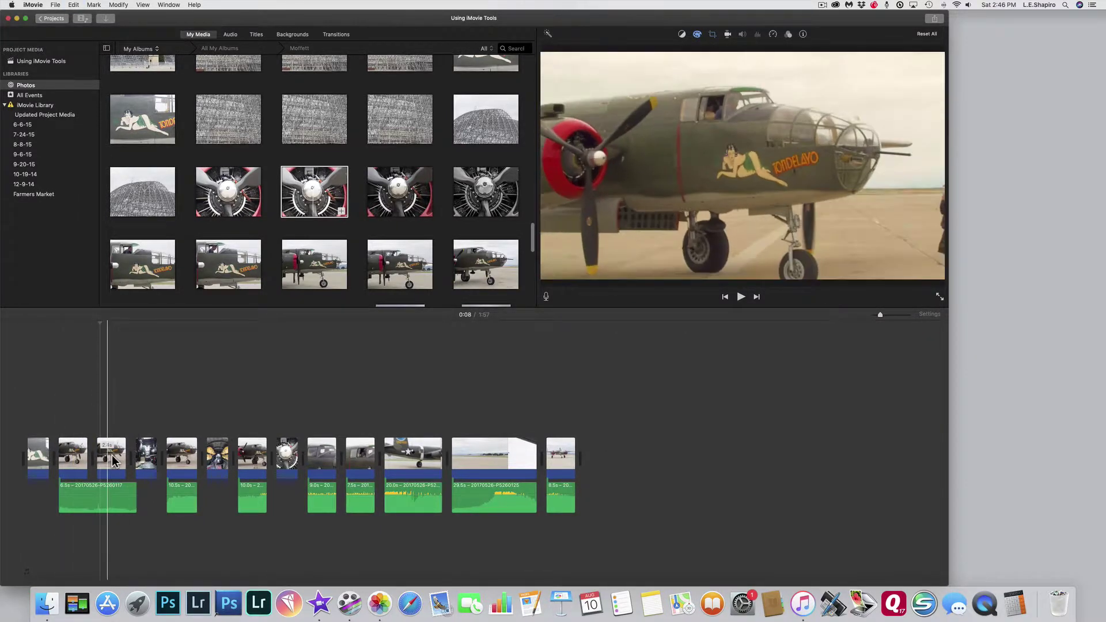
Play back both halves of the split movie clip from the start of the first half.
{"action": "left_click", "coordinate": [113, 459]}
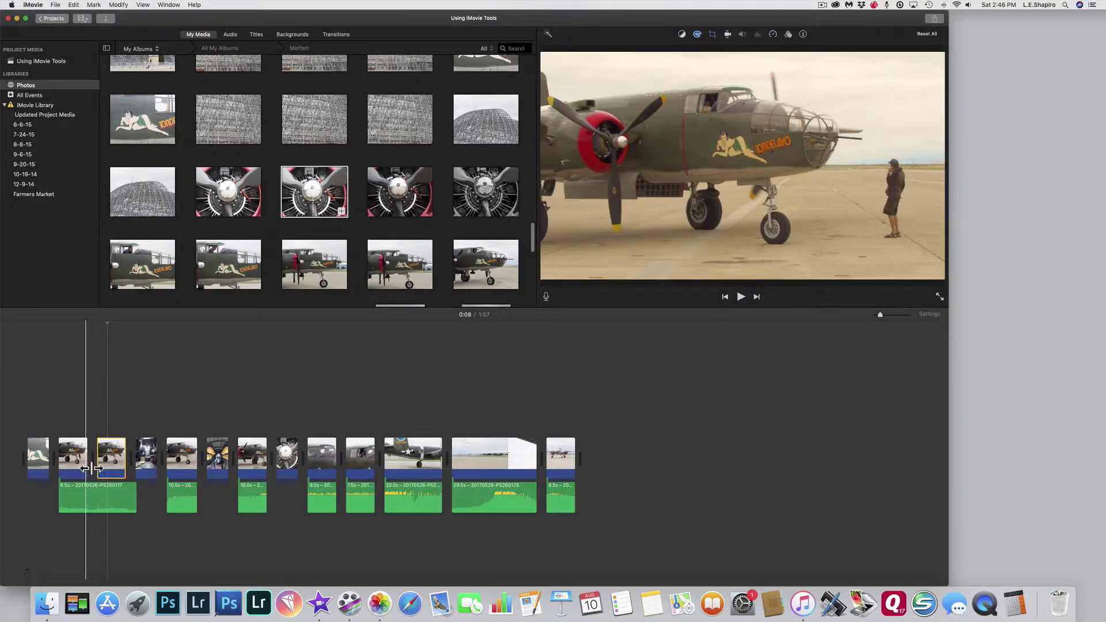
{"action": "left_click", "coordinate": [65, 471]}
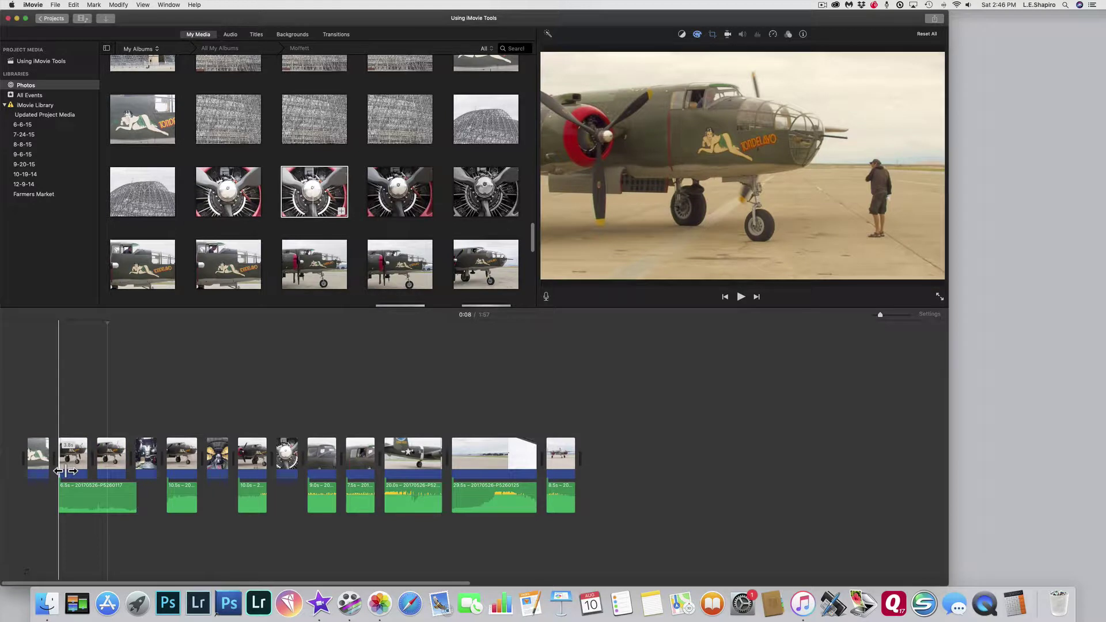
{"action": "key", "text": "space"}
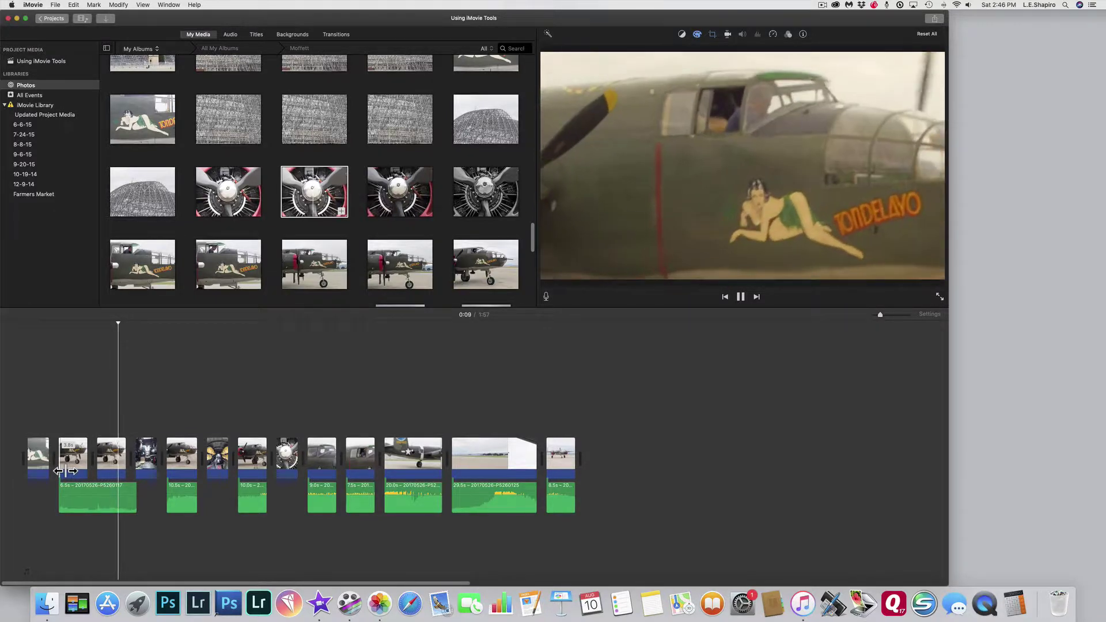
On the second half of the split clip, move the Ken Burns end frame from the cockpit window to the plane's glass nose.
{"action": "key", "text": "space"}
{"action": "left_click", "coordinate": [126, 464]}
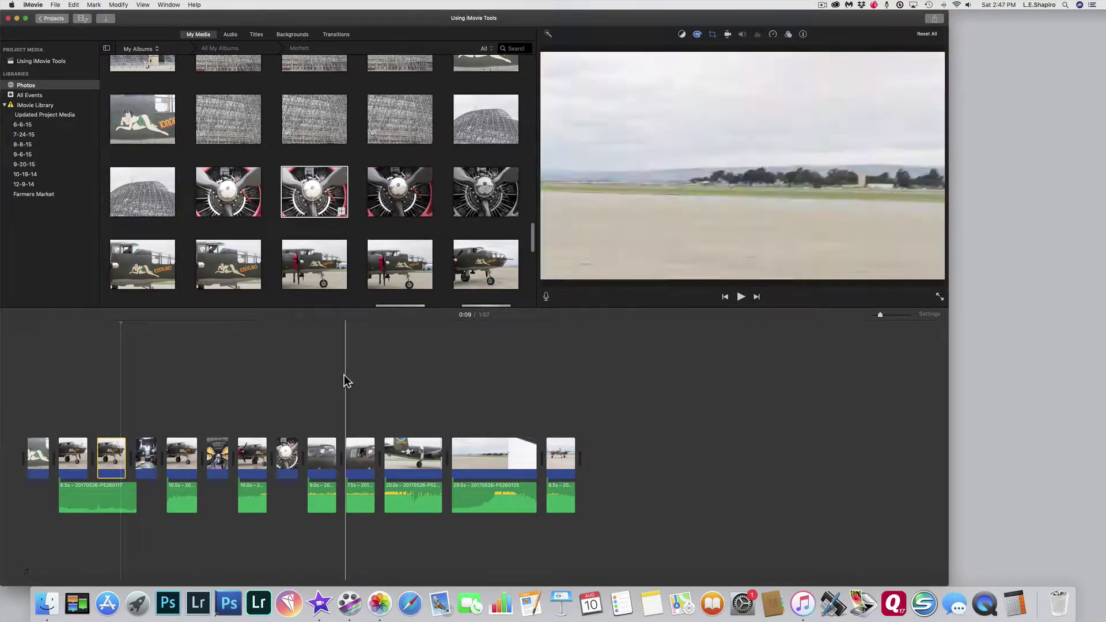
{"action": "left_click", "coordinate": [116, 461]}
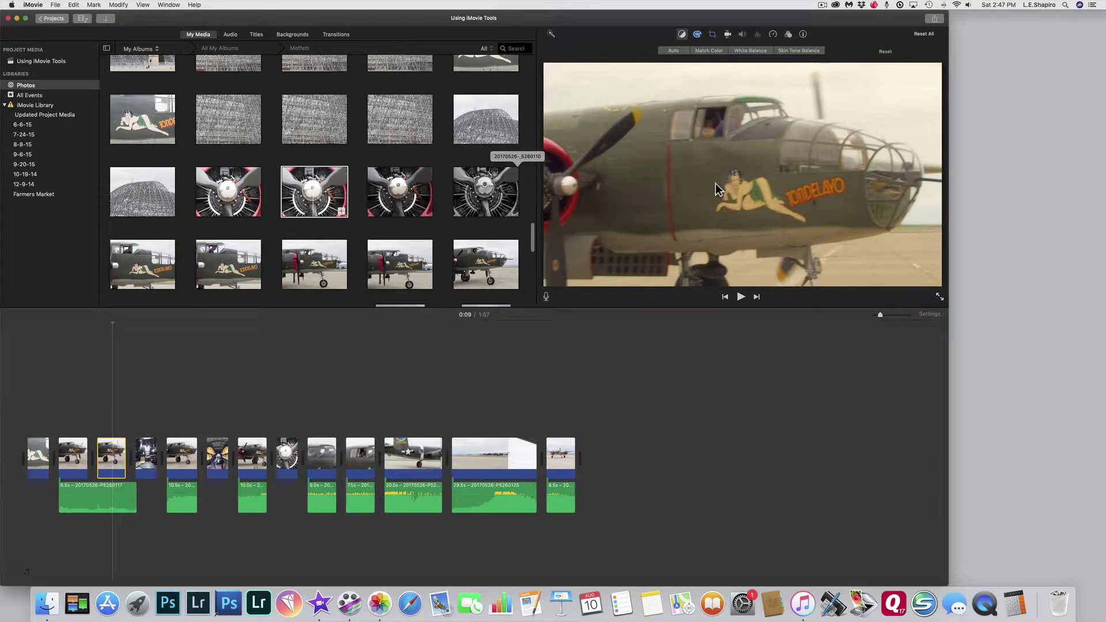
{"action": "left_click", "coordinate": [714, 35]}
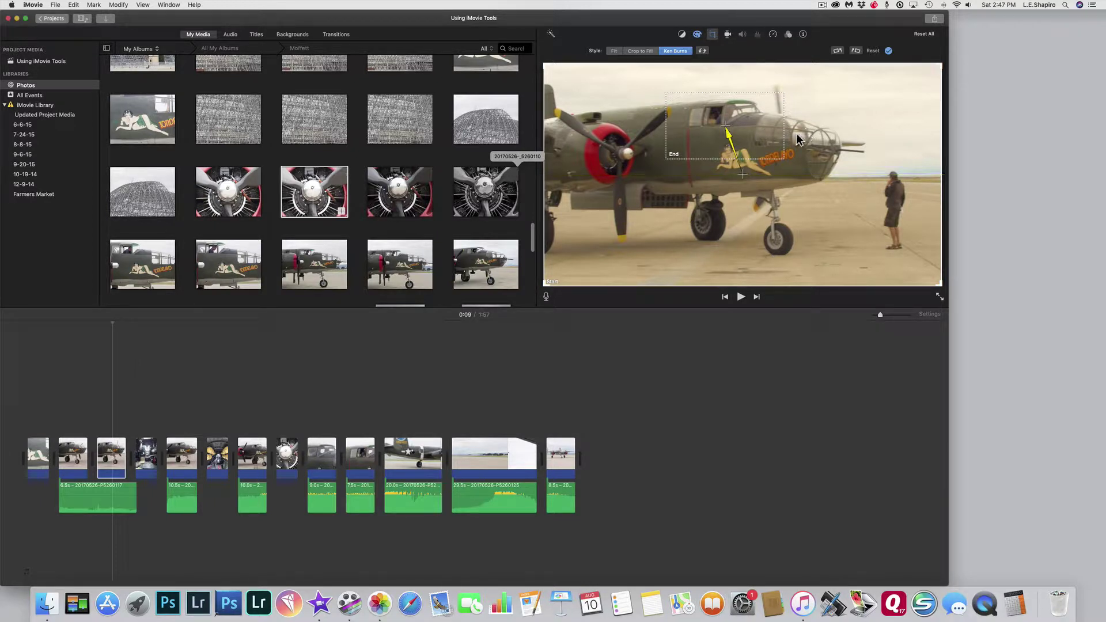
{"action": "left_click", "coordinate": [715, 149]}
{"action": "left_click_drag", "start_coordinate": [715, 149], "coordinate": [815, 141]}
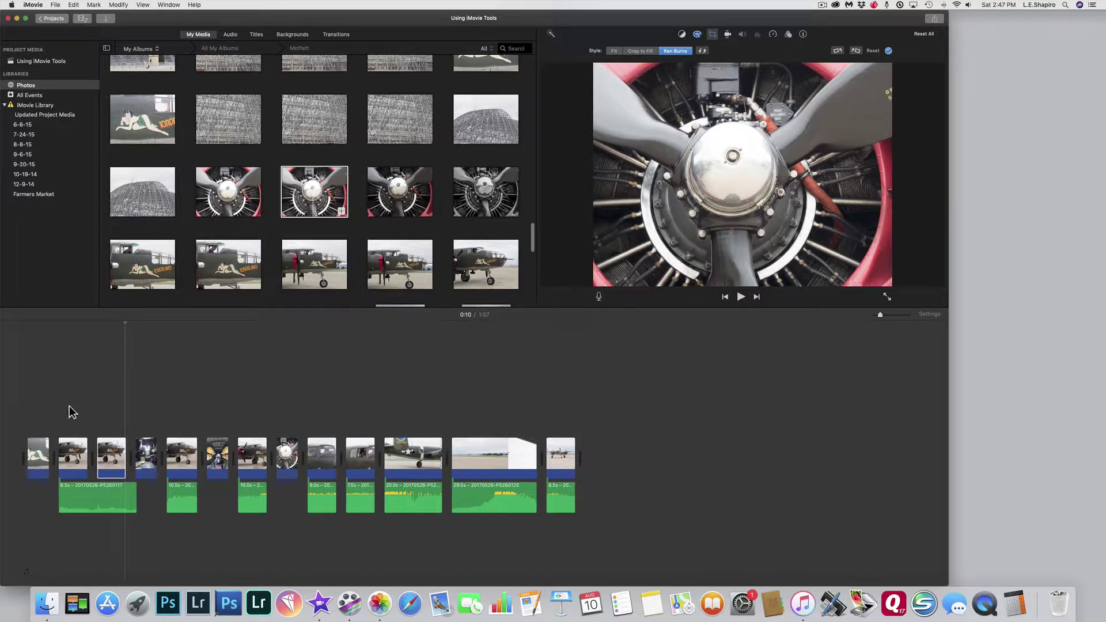
Play back the split clip's second half to review the Ken Burns move and return the playhead to 0:08.
{"action": "left_click", "coordinate": [109, 458]}
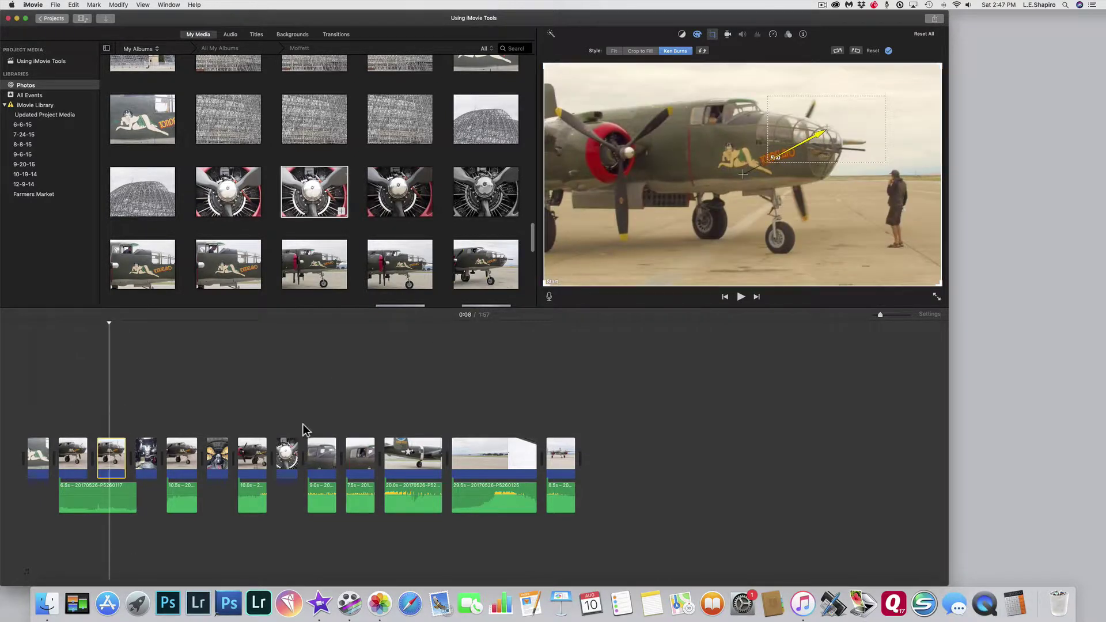
{"action": "left_click", "coordinate": [744, 299]}
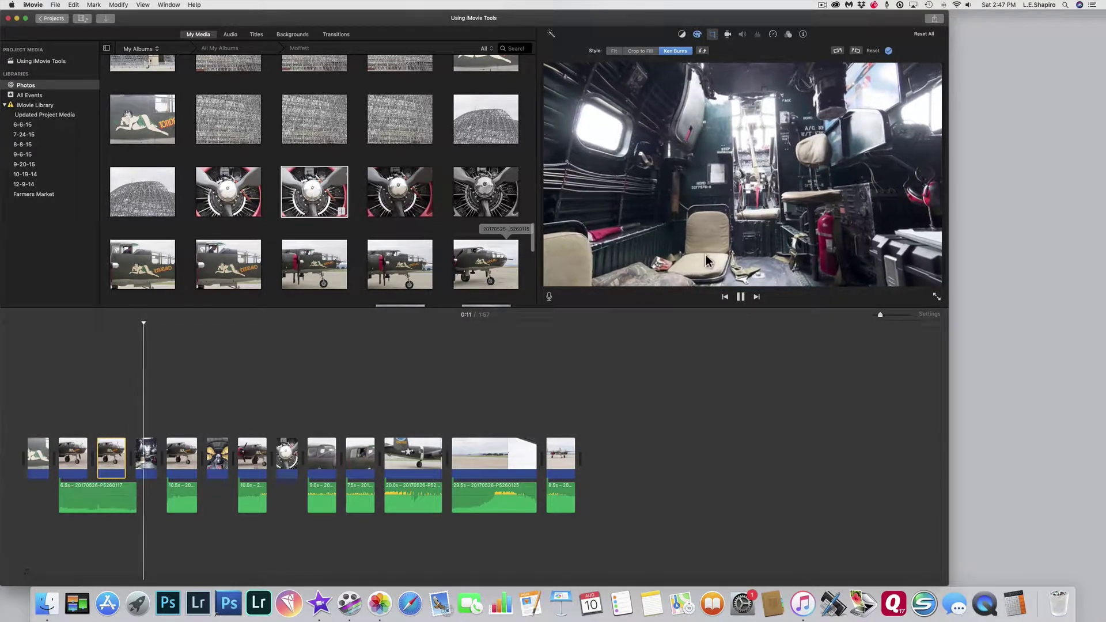
{"action": "left_click", "coordinate": [741, 297]}
{"action": "left_click_drag", "start_coordinate": [163, 330], "coordinate": [115, 345]}
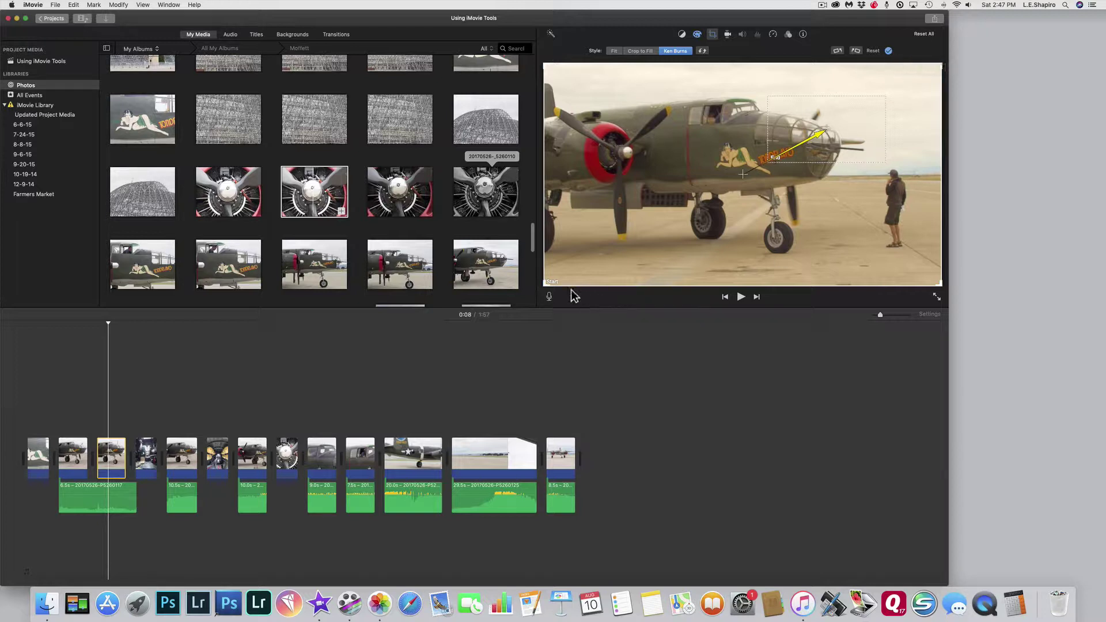
Shrink the Ken Burns start frame around the plane's front fuselage and nose, and apply the crop.
{"action": "left_click_drag", "start_coordinate": [550, 287], "coordinate": [687, 208]}
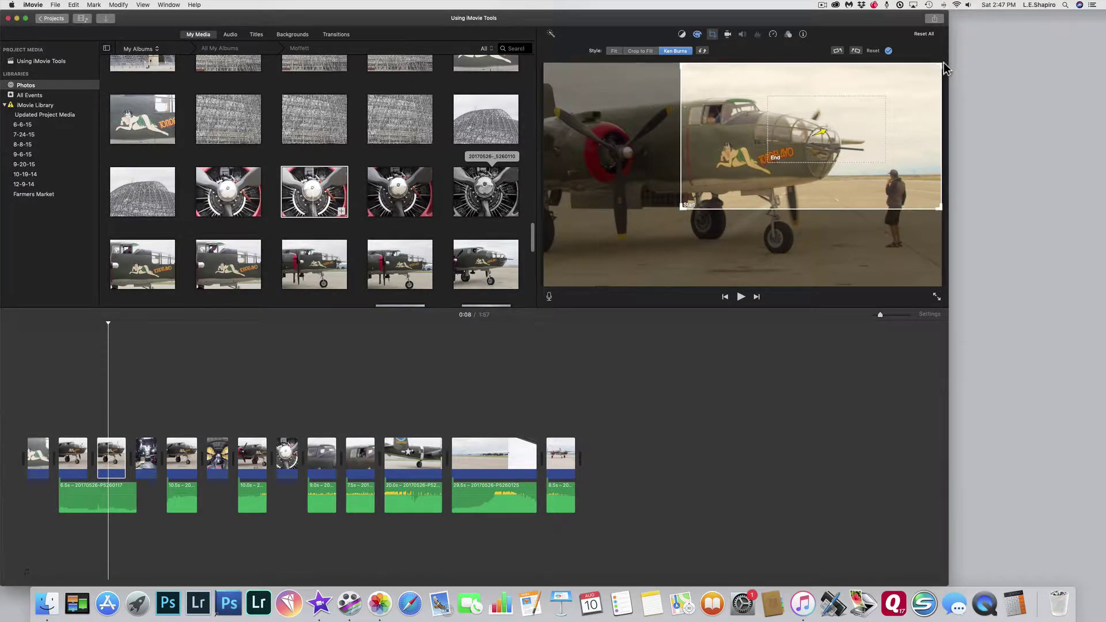
{"action": "left_click_drag", "start_coordinate": [944, 67], "coordinate": [907, 96]}
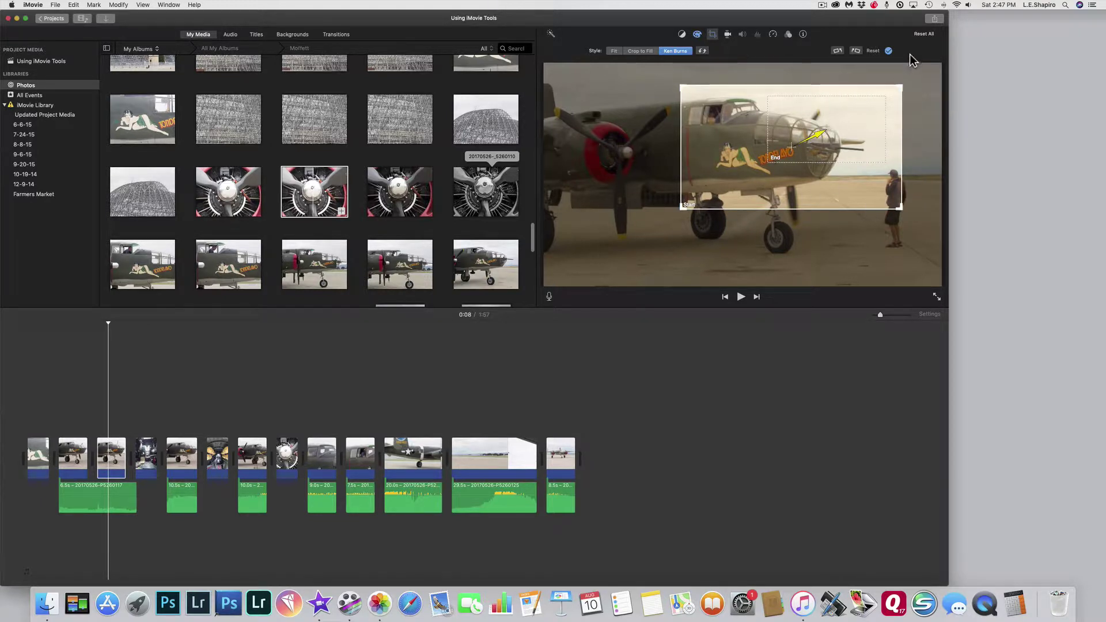
{"action": "left_click", "coordinate": [889, 51]}
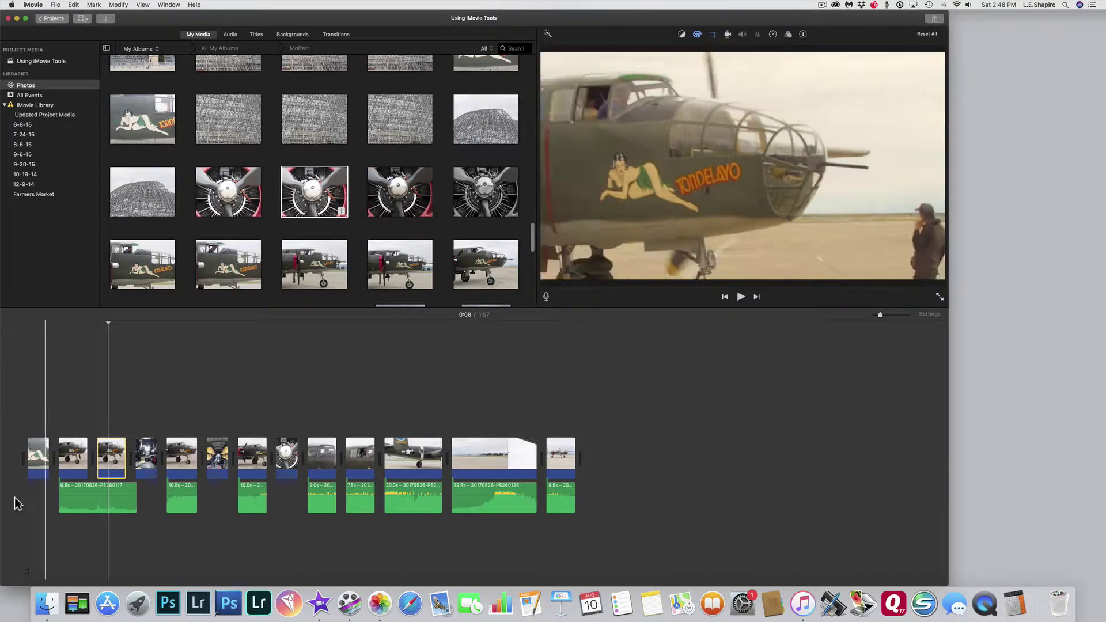
Play back both halves of the split clip from 0:04 into the aircraft interior photo.
{"action": "left_click", "coordinate": [63, 503]}
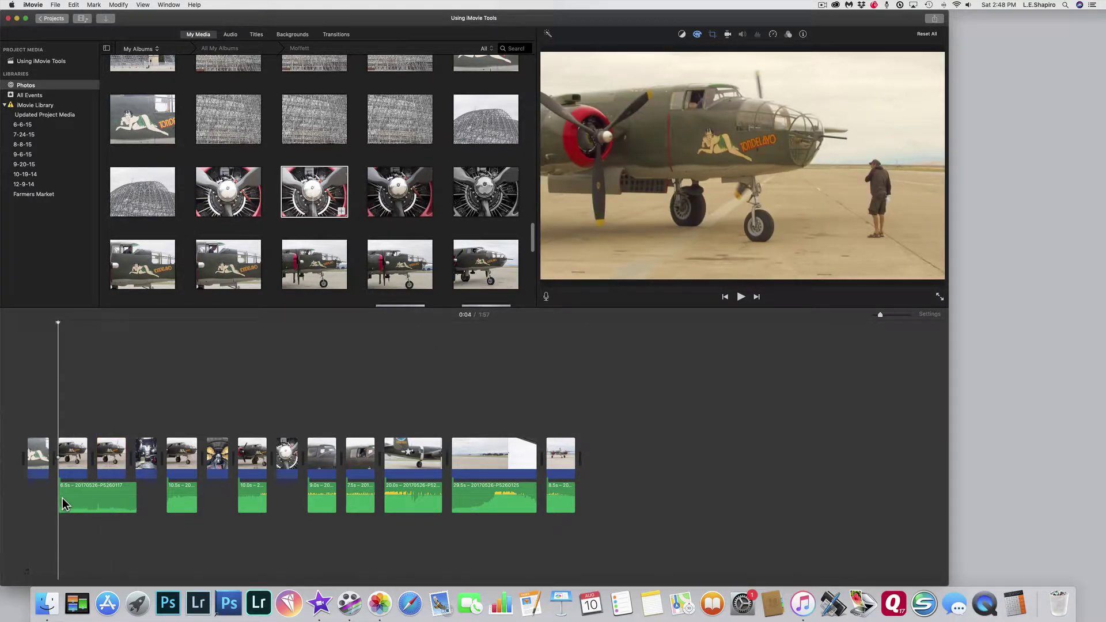
{"action": "key", "text": "space"}
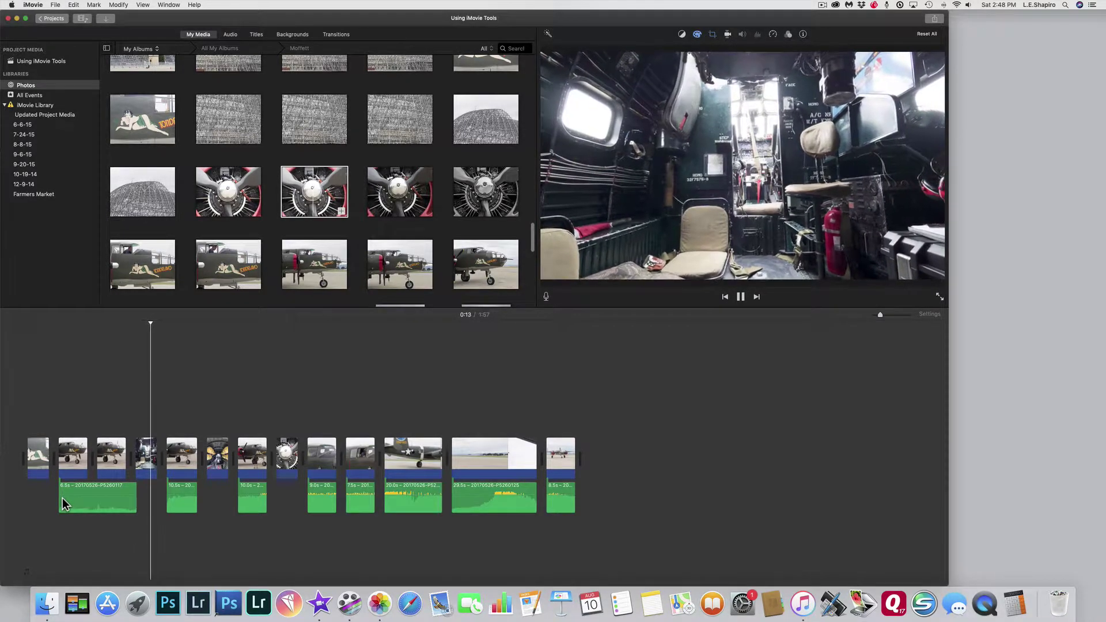
{"action": "key", "text": "space"}
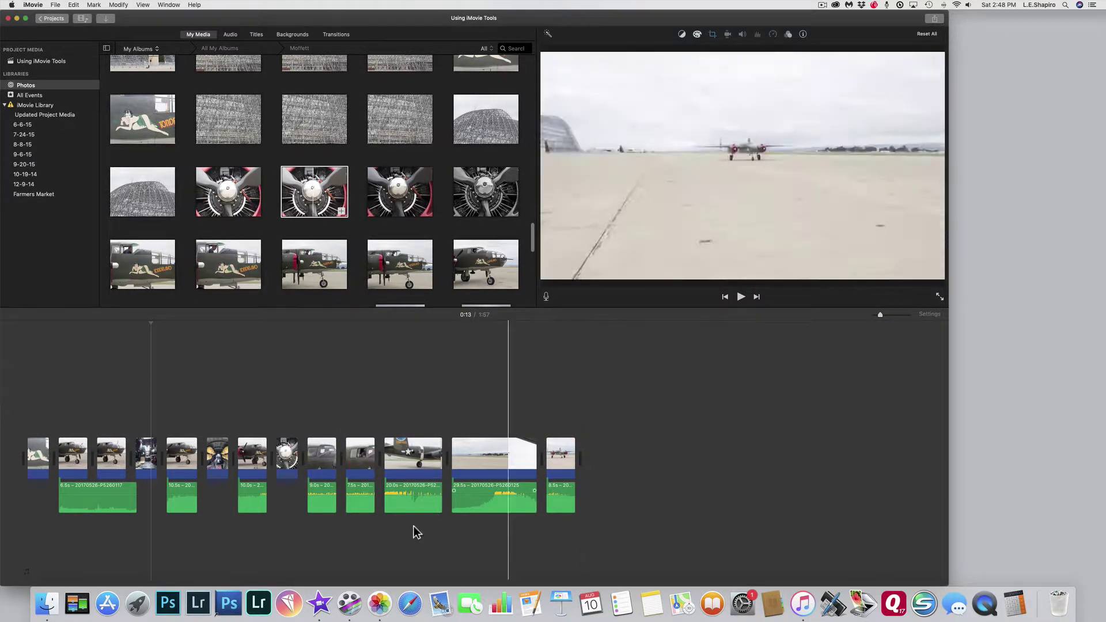
On the aircraft interior photo, shrink the Ken Burns end frame and centre it on the bright passage at the back.
{"action": "left_click", "coordinate": [152, 462]}
{"action": "key", "text": "c"}
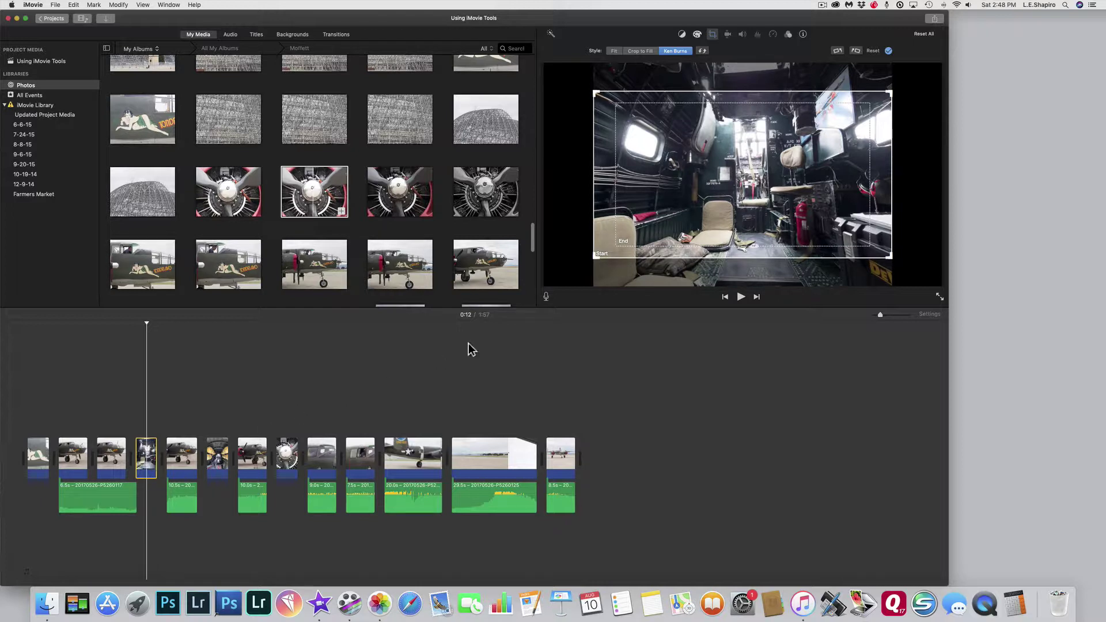
{"action": "left_click", "coordinate": [639, 240]}
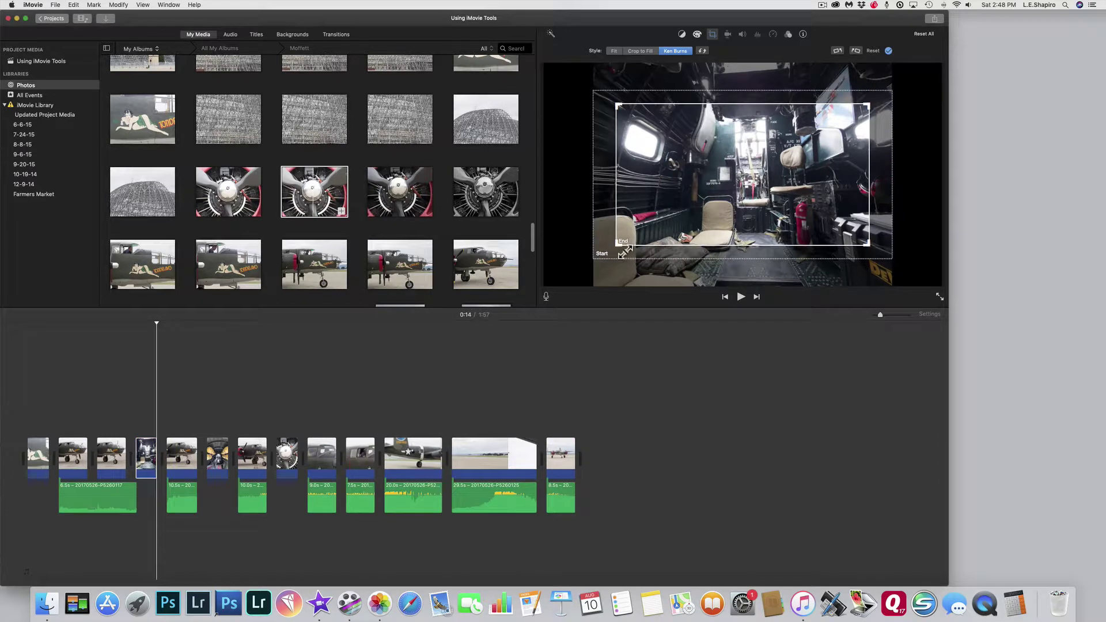
{"action": "left_click_drag", "start_coordinate": [625, 252], "coordinate": [702, 209]}
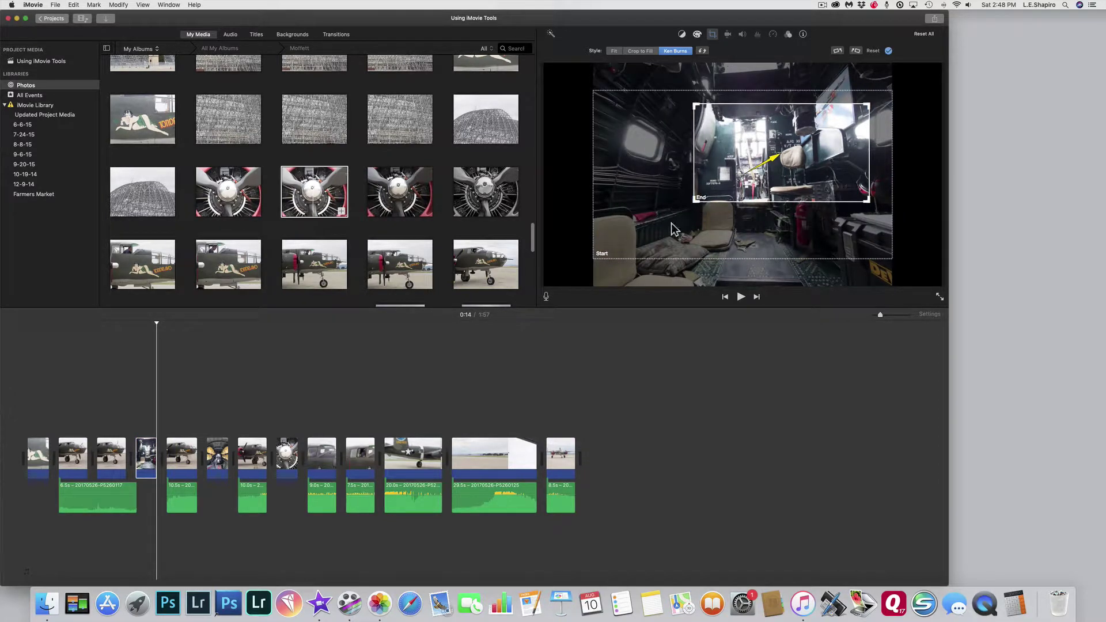
{"action": "left_click_drag", "start_coordinate": [823, 193], "coordinate": [786, 196]}
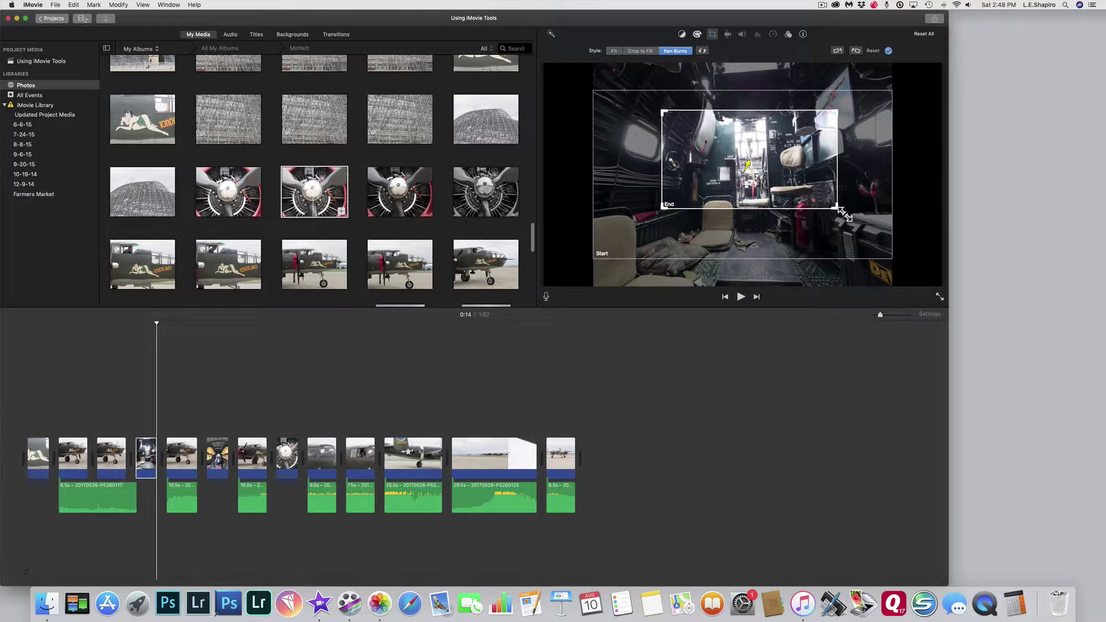
{"action": "left_click_drag", "start_coordinate": [845, 213], "coordinate": [784, 200]}
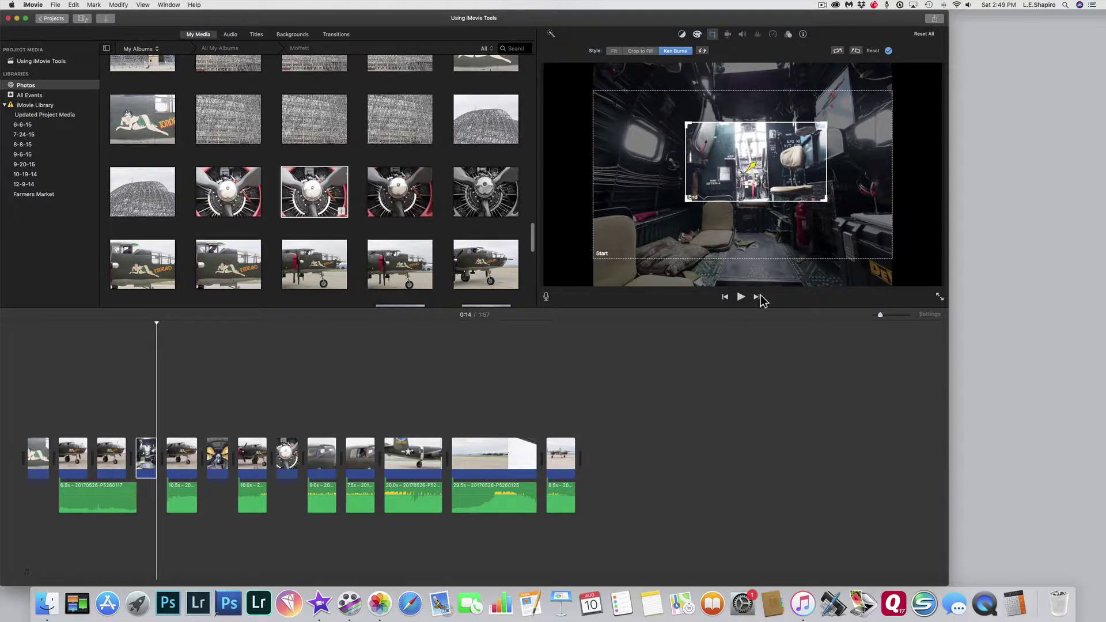
Play back the aircraft interior photo to review its Ken Burns zoom.
{"action": "left_click", "coordinate": [742, 296]}
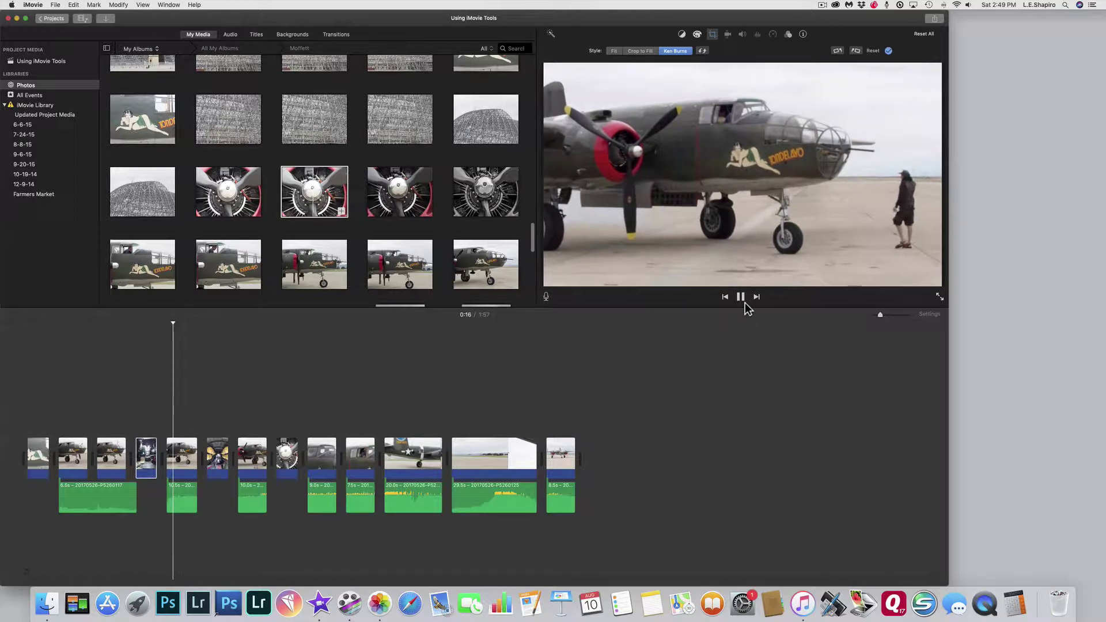
{"action": "left_click", "coordinate": [742, 296]}
{"action": "left_click_drag", "start_coordinate": [176, 324], "coordinate": [122, 336]}
{"action": "key", "text": "space"}
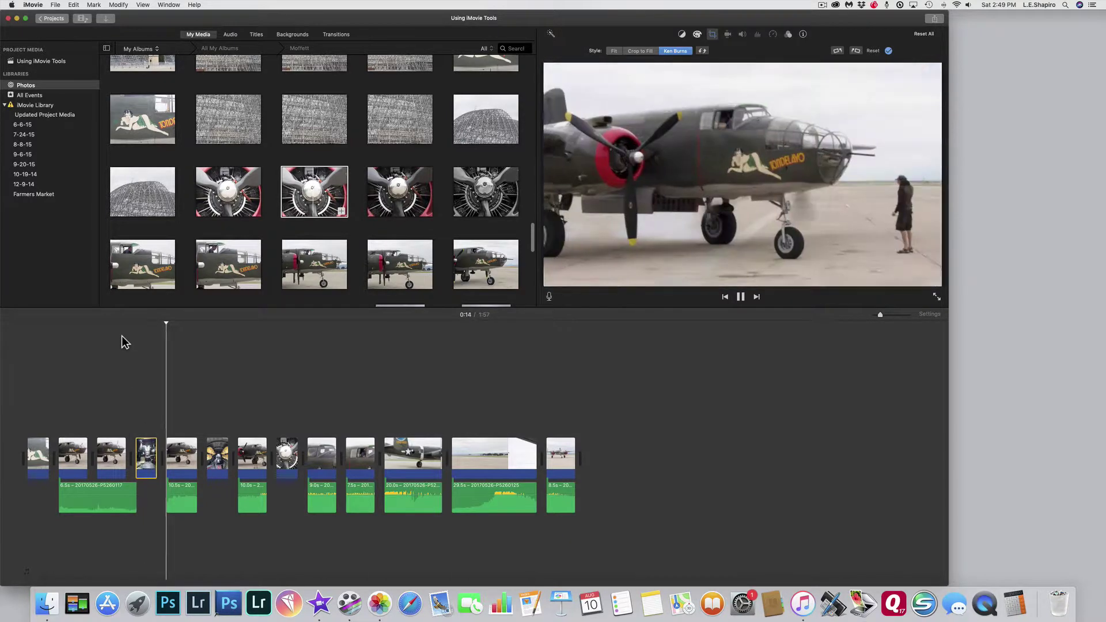
{"action": "key", "text": "space"}
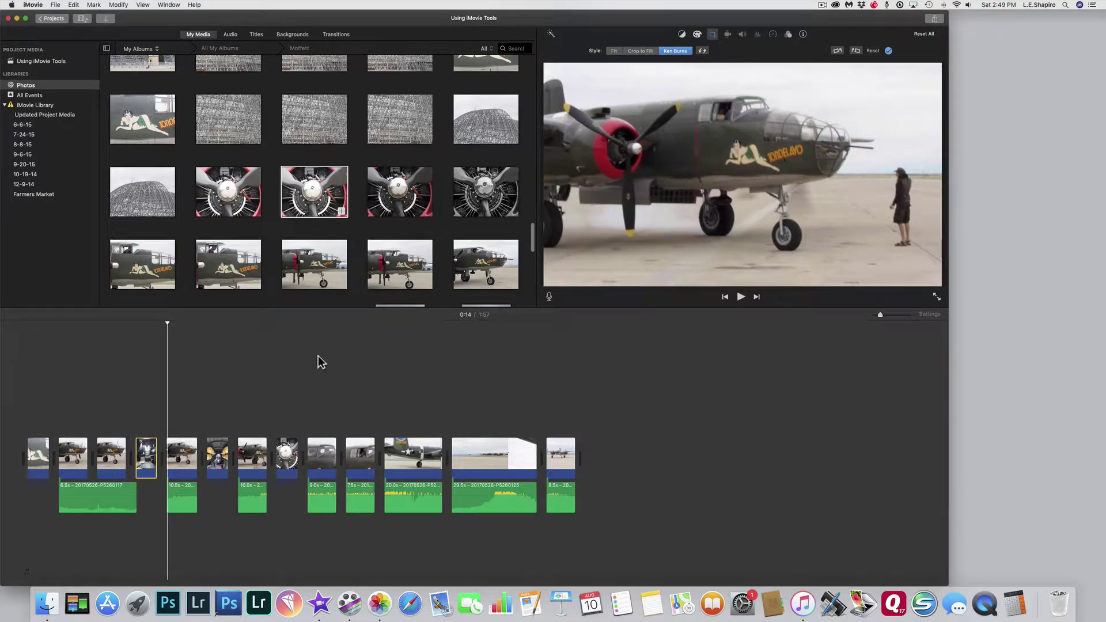
Color-correct the aircraft interior photo by lowering the highlights, deepening the blacks and slightly reducing the brightness.
{"action": "left_click", "coordinate": [146, 461]}
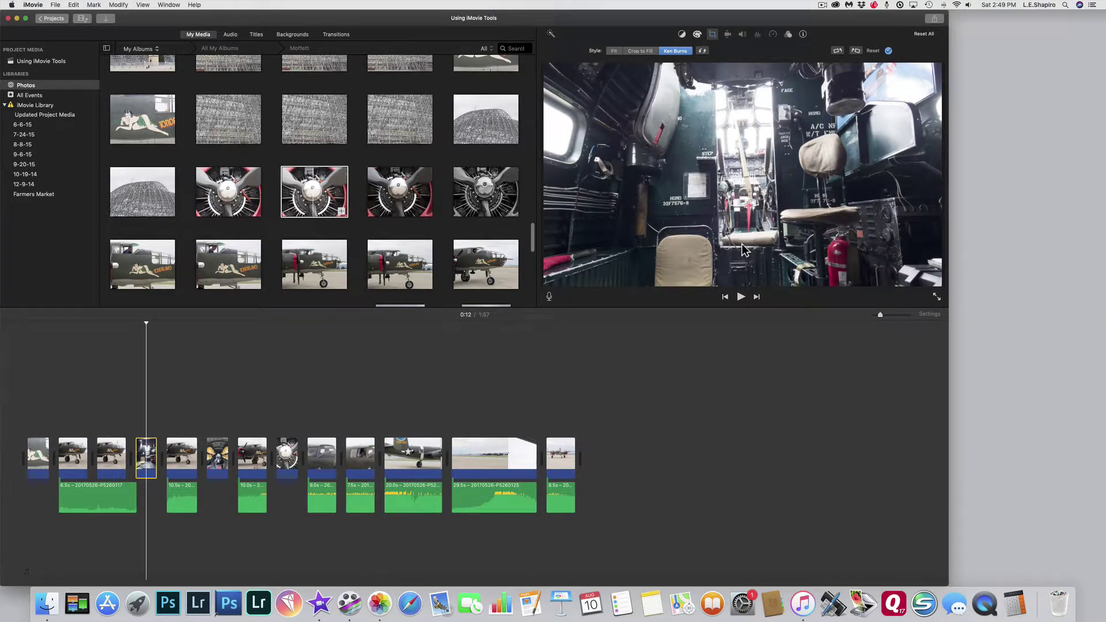
{"action": "left_click", "coordinate": [698, 35]}
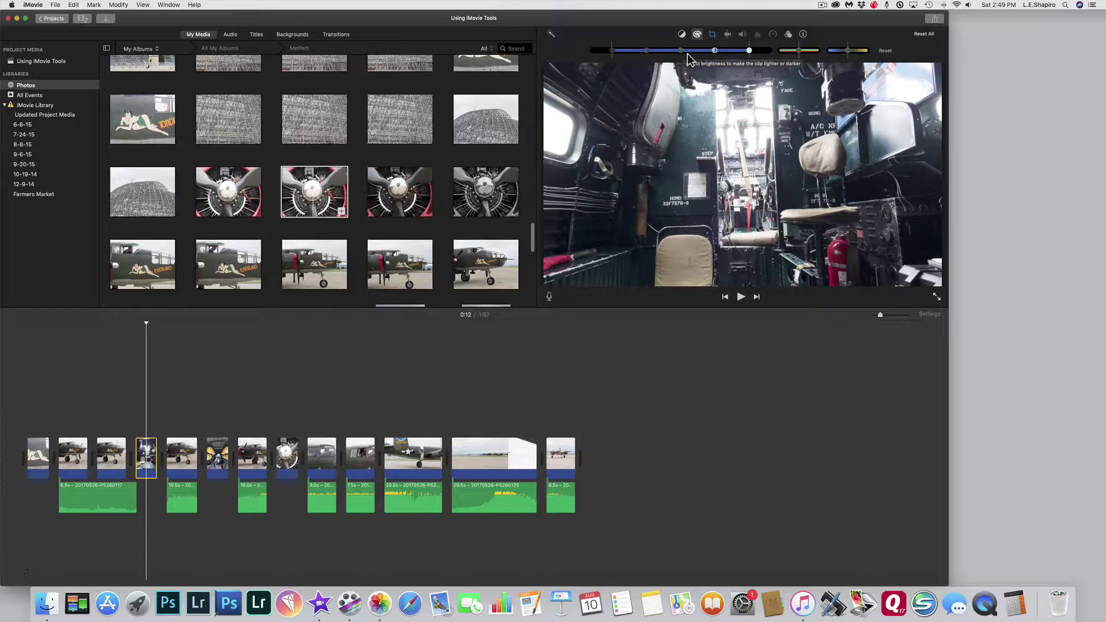
{"action": "left_click_drag", "start_coordinate": [686, 54], "coordinate": [714, 54]}
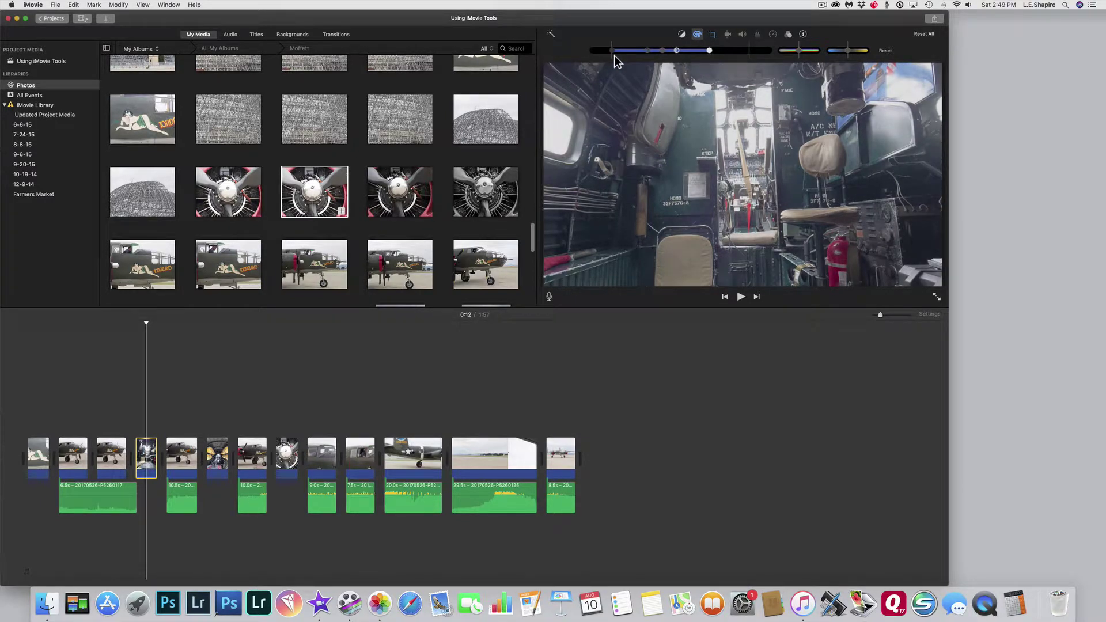
{"action": "left_click_drag", "start_coordinate": [614, 55], "coordinate": [656, 54]}
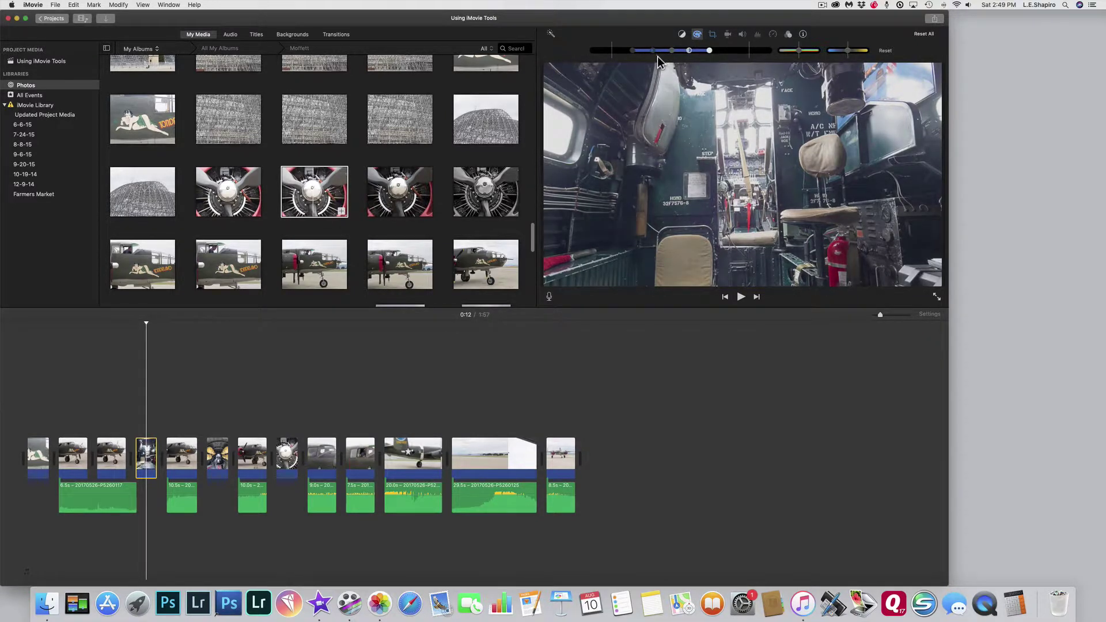
{"action": "left_click_drag", "start_coordinate": [677, 56], "coordinate": [672, 55]}
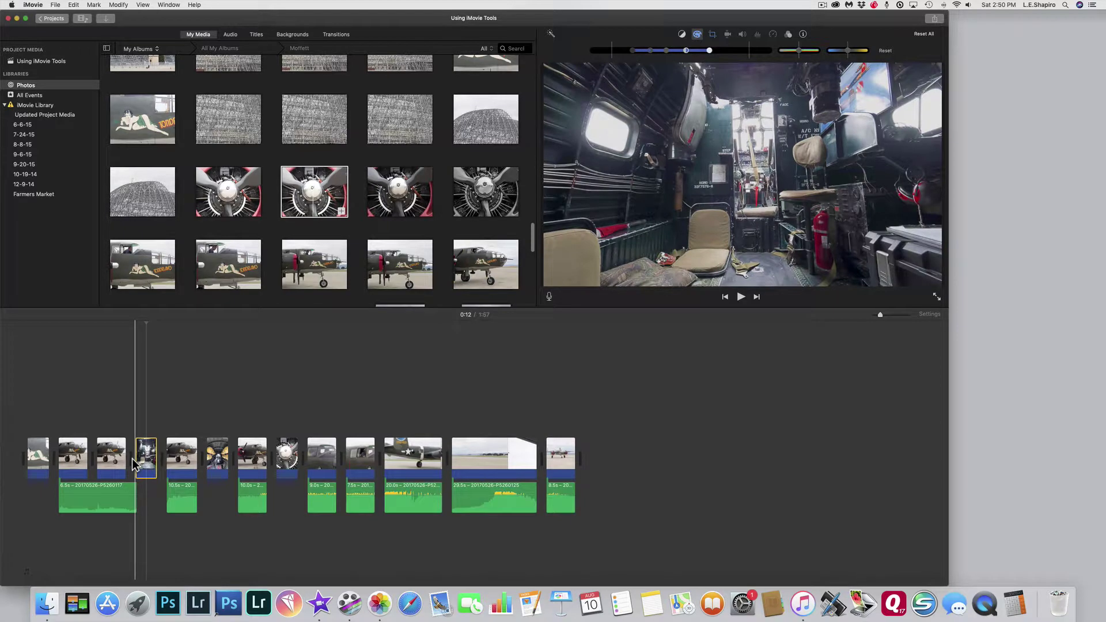
Play back from the split clip's second half through the corrected interior photo, and play the 10-second plane clip from its start.
{"action": "left_click", "coordinate": [118, 354]}
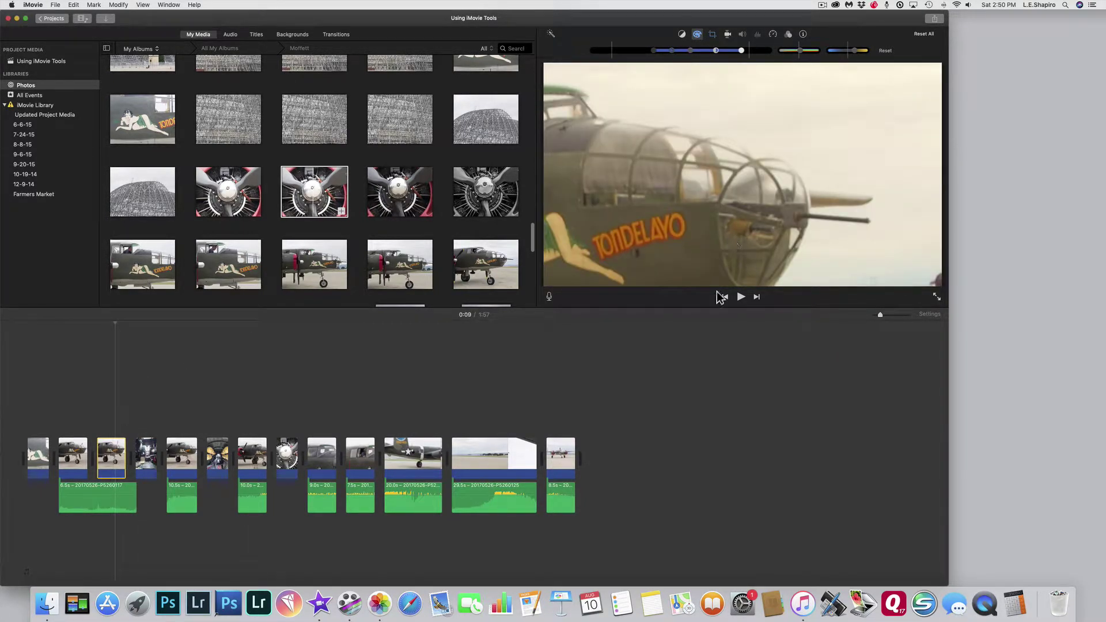
{"action": "left_click", "coordinate": [746, 299]}
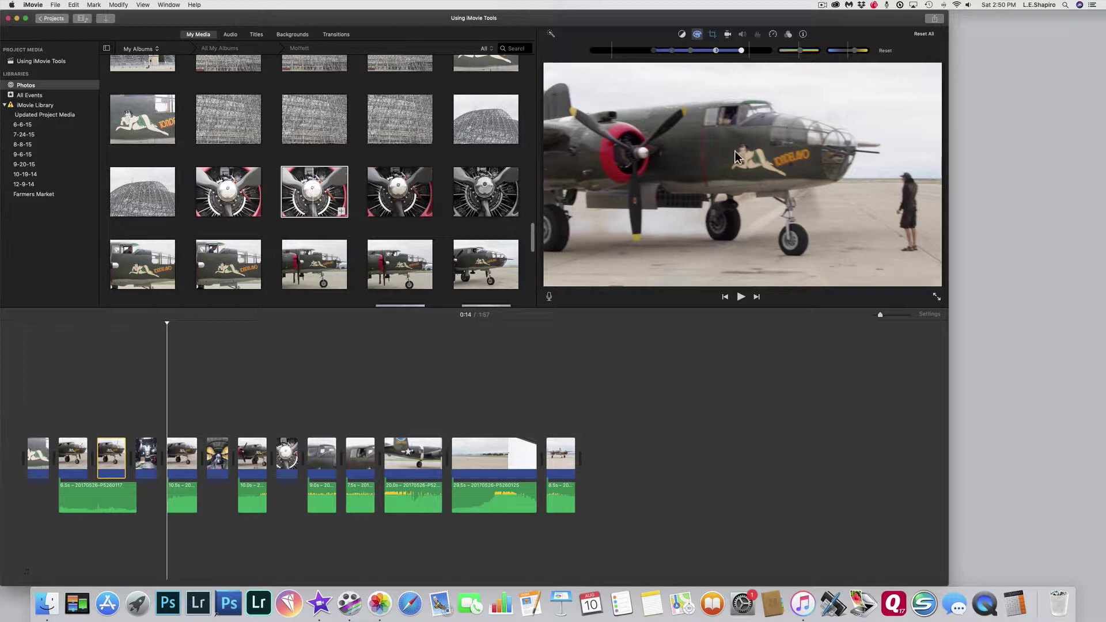
{"action": "left_click", "coordinate": [246, 458]}
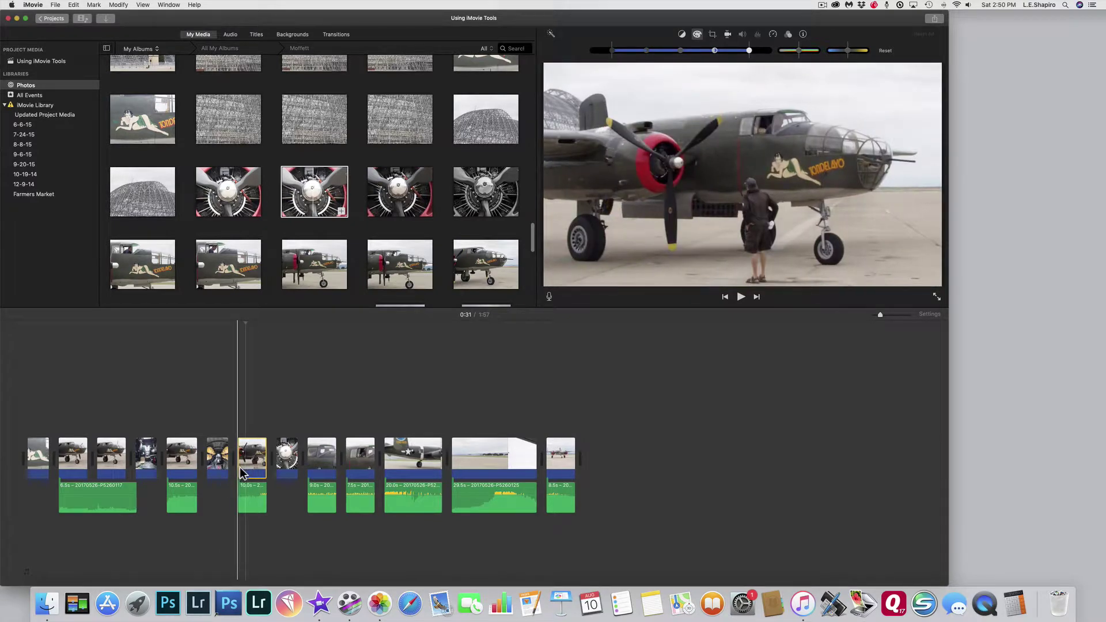
{"action": "key", "text": "space"}
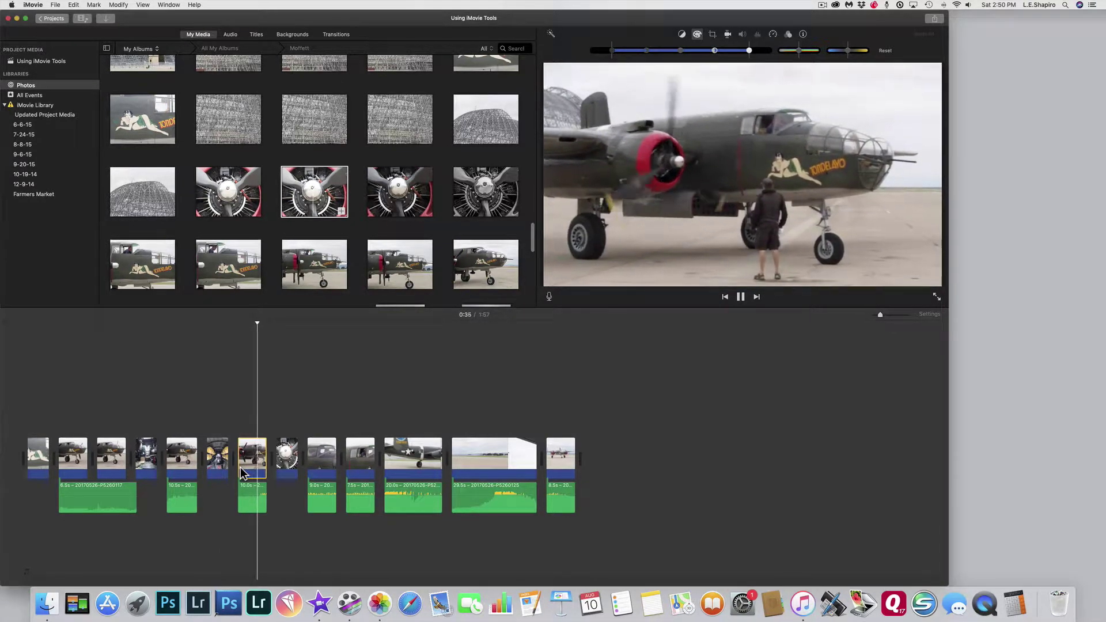
{"action": "key", "text": "space"}
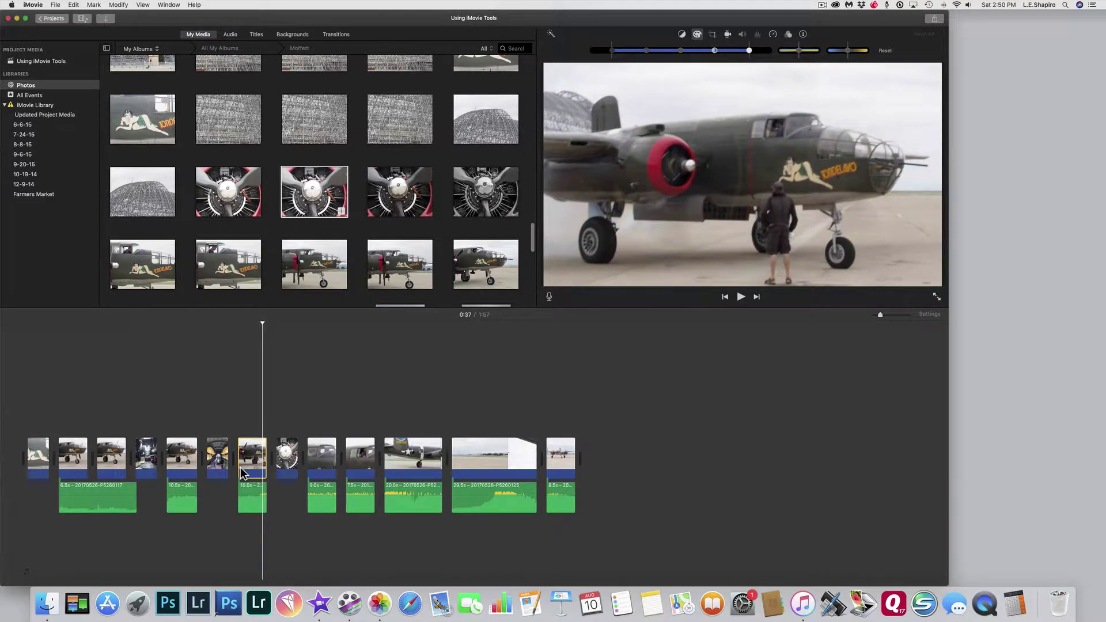
Select the 10-second plane clip and zoom in the timeline so its clips are shown wider.
{"action": "left_click", "coordinate": [247, 471]}
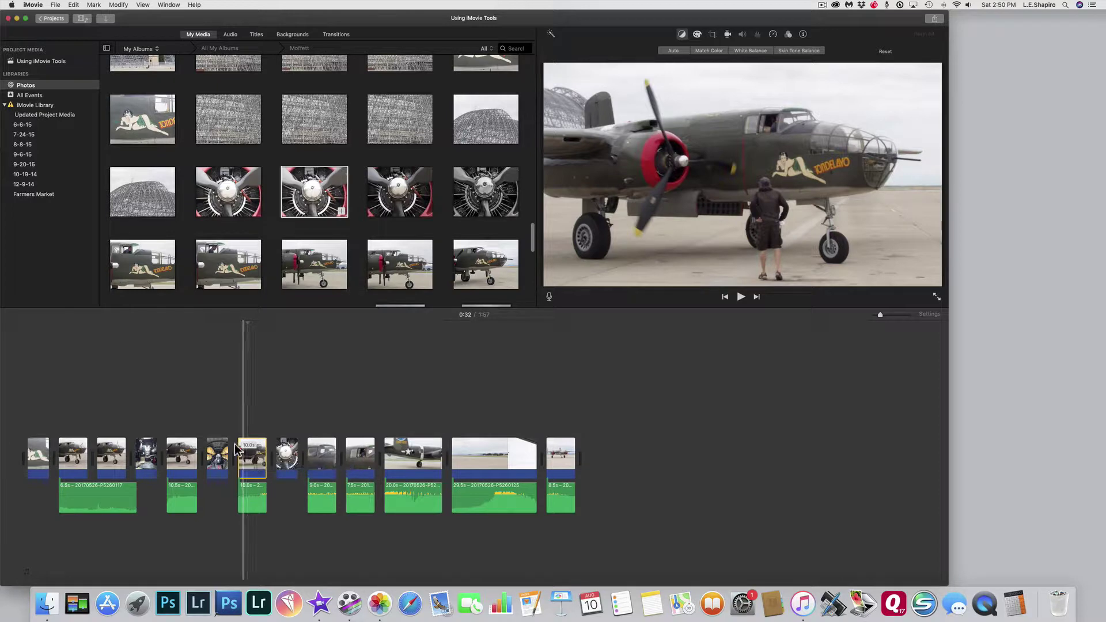
{"action": "left_click", "coordinate": [250, 457]}
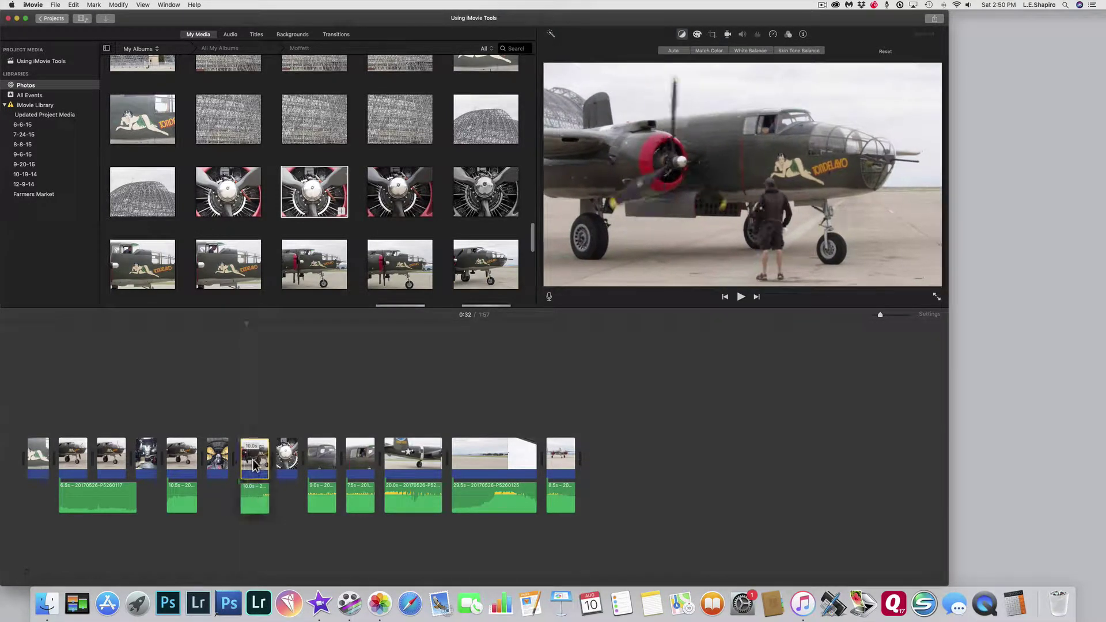
{"action": "left_click", "coordinate": [259, 468]}
{"action": "left_click_drag", "start_coordinate": [262, 472], "coordinate": [260, 469]}
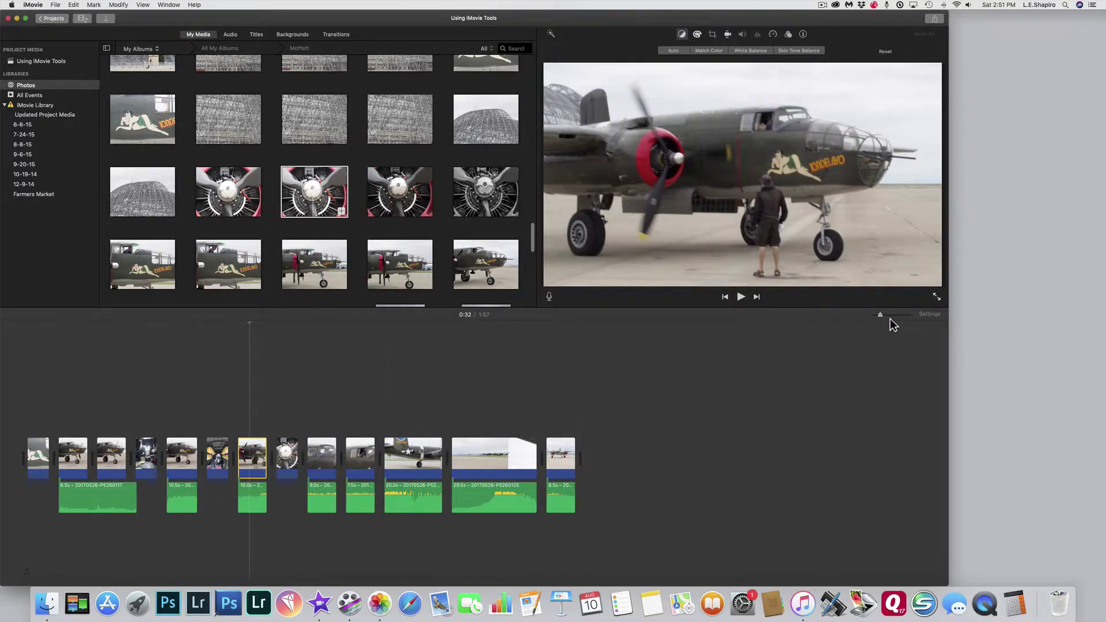
{"action": "left_click", "coordinate": [890, 317]}
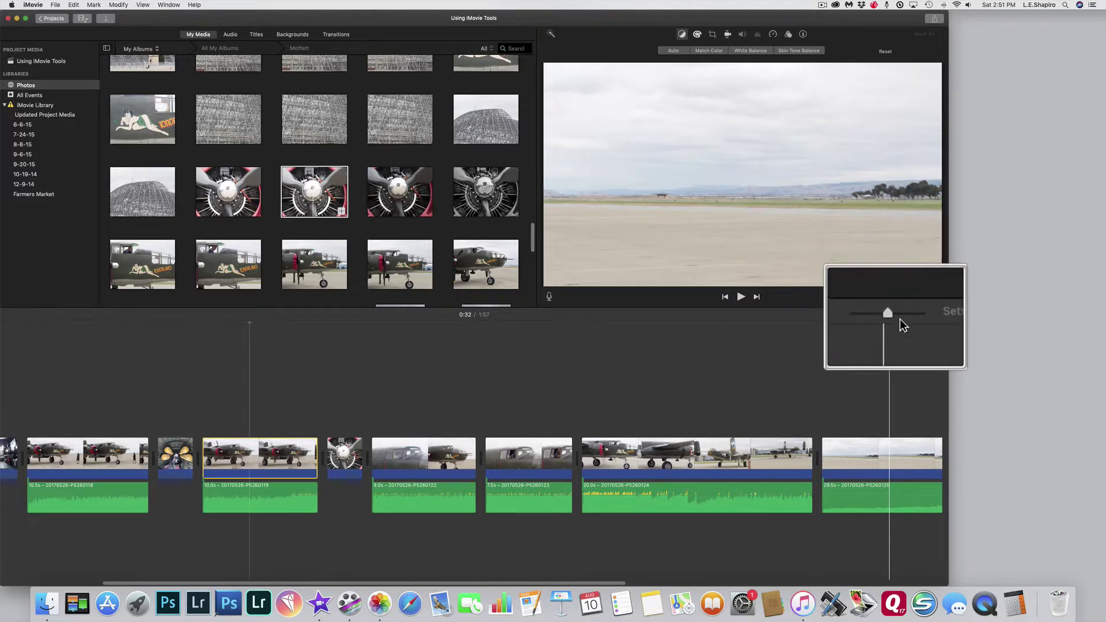
Select a range in the middle of the 10-second plane clip and set that range's speed to Slow.
{"action": "mouse_move", "coordinate": [898, 317]}
{"action": "left_mouse_down"}
{"action": "mouse_move", "coordinate": [883, 319]}
{"action": "mouse_move", "coordinate": [893, 317]}
{"action": "left_mouse_up"}
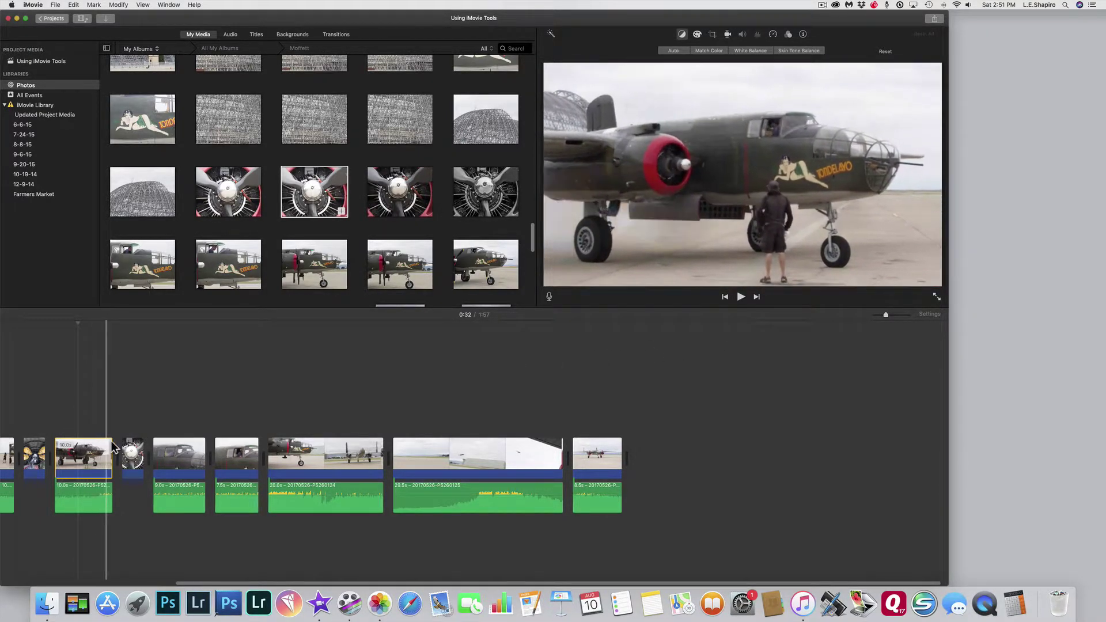
{"action": "left_click", "coordinate": [84, 455]}
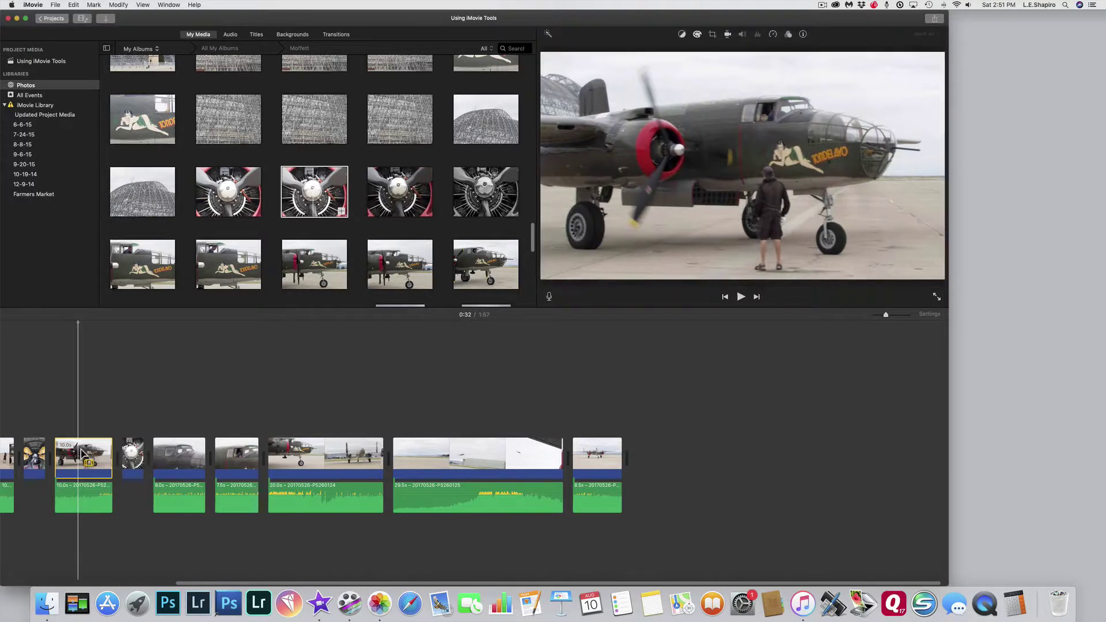
{"action": "left_click_drag", "start_coordinate": [68, 459], "coordinate": [84, 465]}
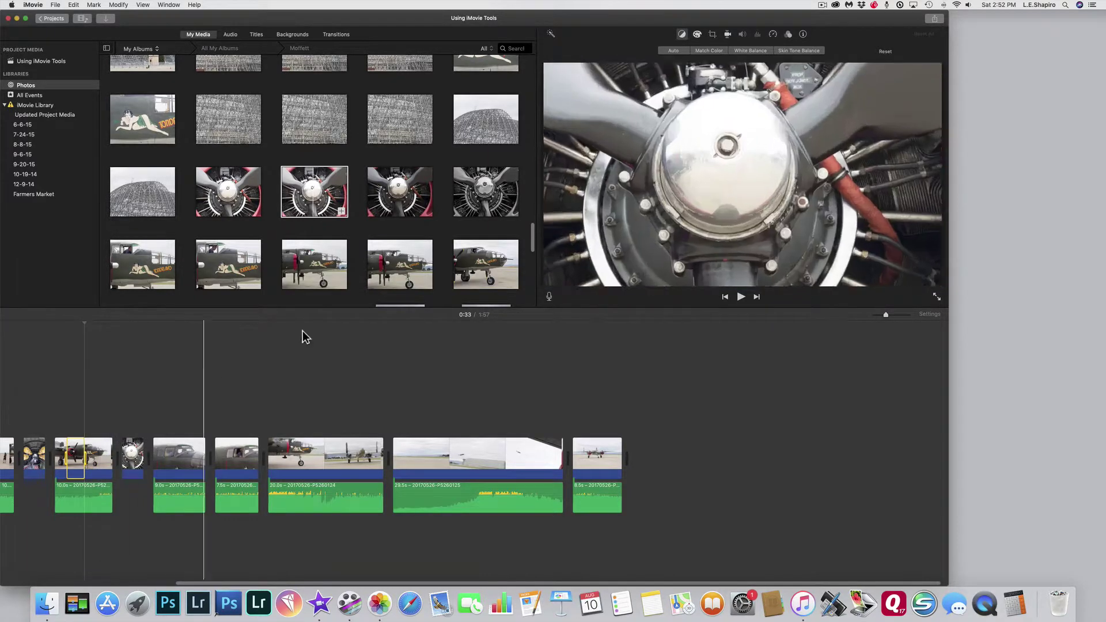
{"action": "left_click", "coordinate": [746, 302]}
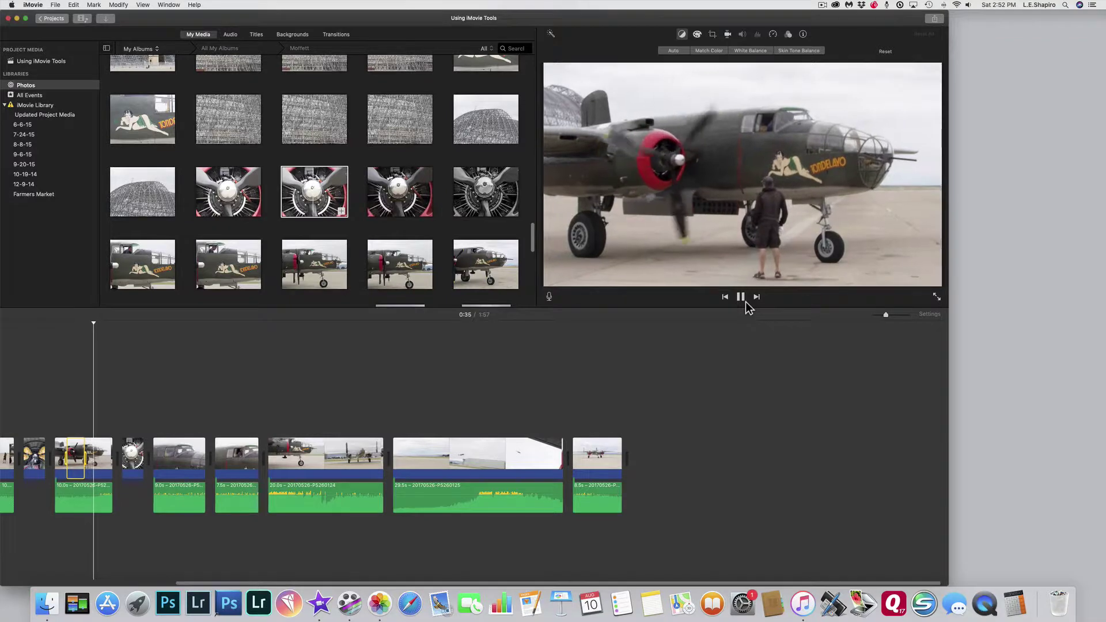
{"action": "left_click", "coordinate": [741, 297]}
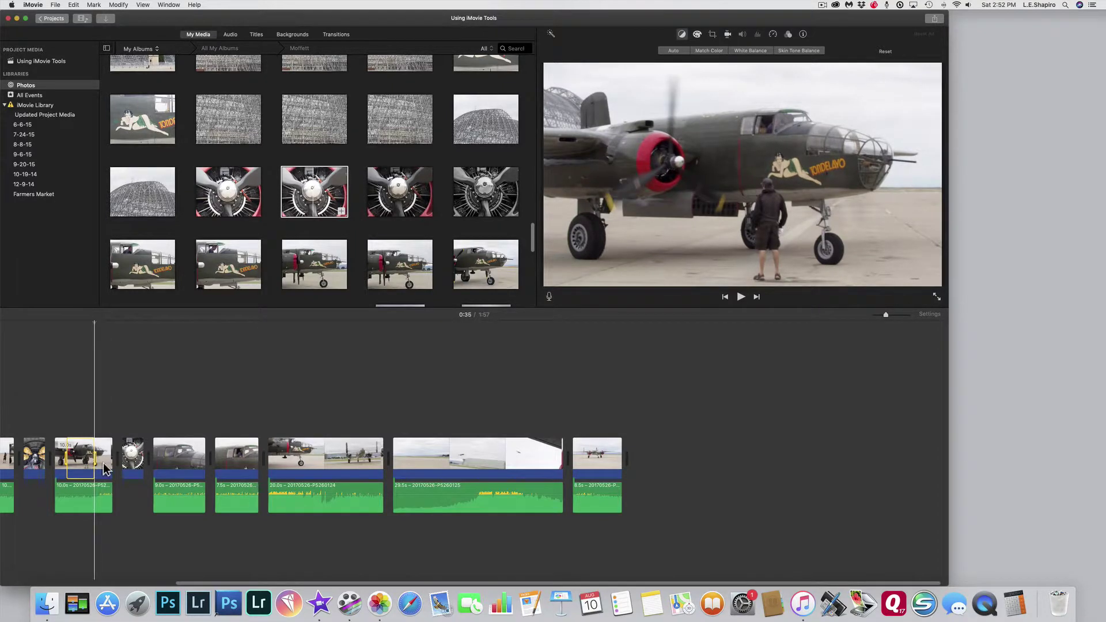
{"action": "left_click", "coordinate": [774, 36]}
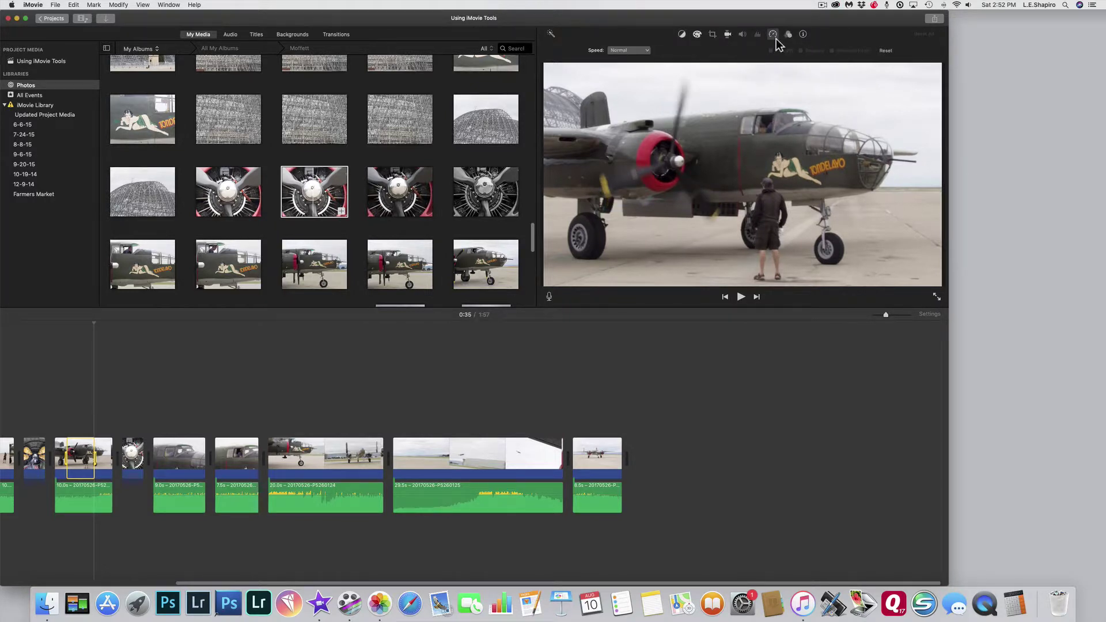
{"action": "left_click", "coordinate": [642, 51]}
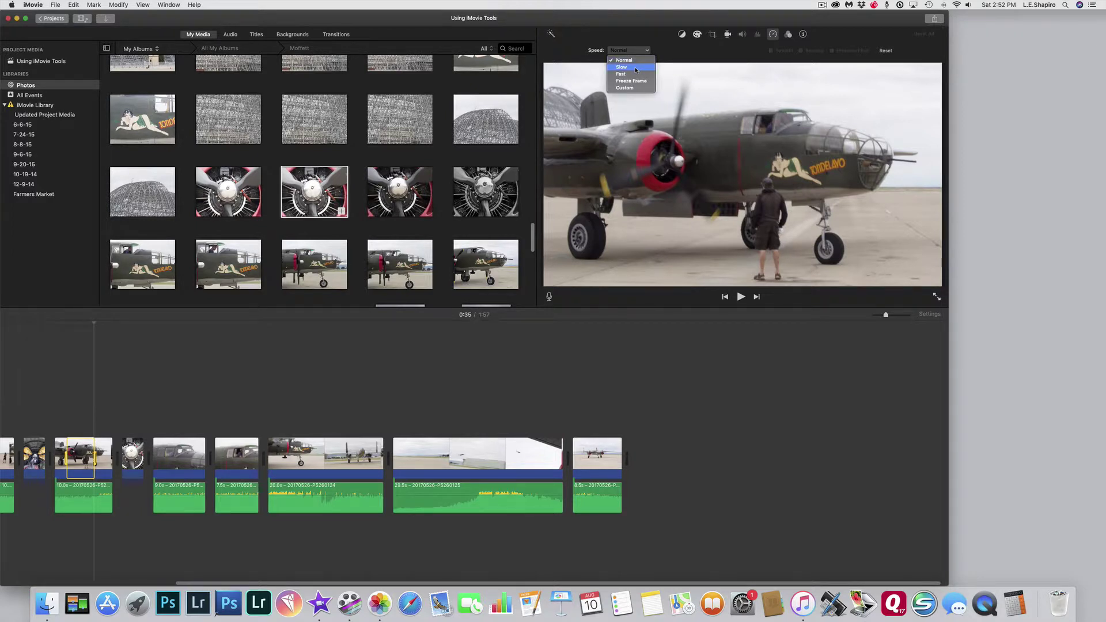
{"action": "left_click", "coordinate": [622, 67]}
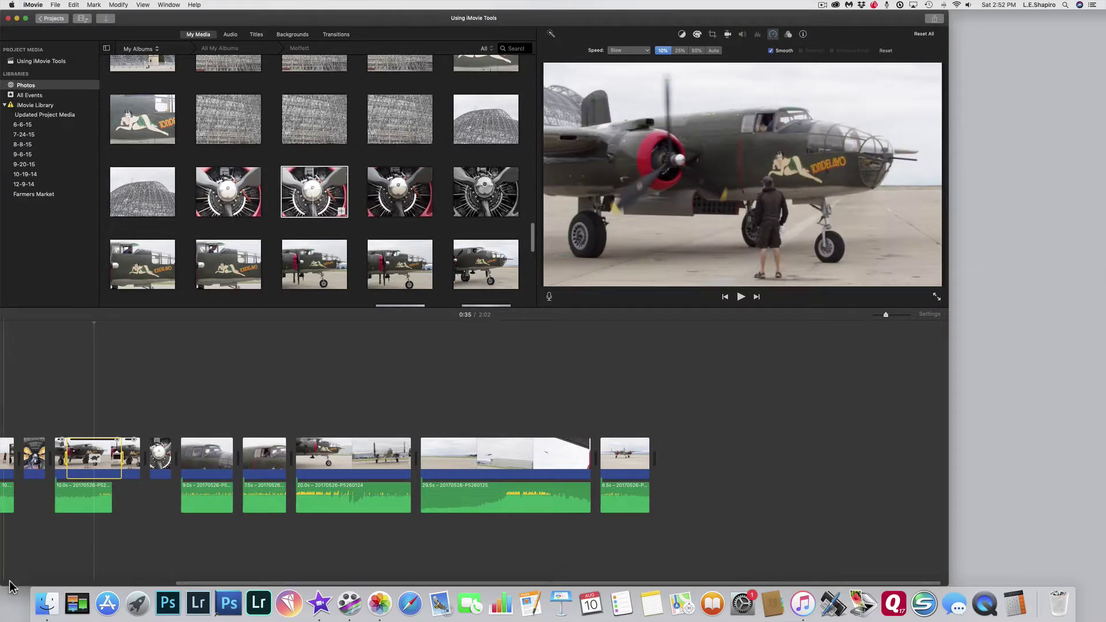
Play back the 10-second plane clip from its start to review the slow-motion range.
{"action": "left_click", "coordinate": [55, 575]}
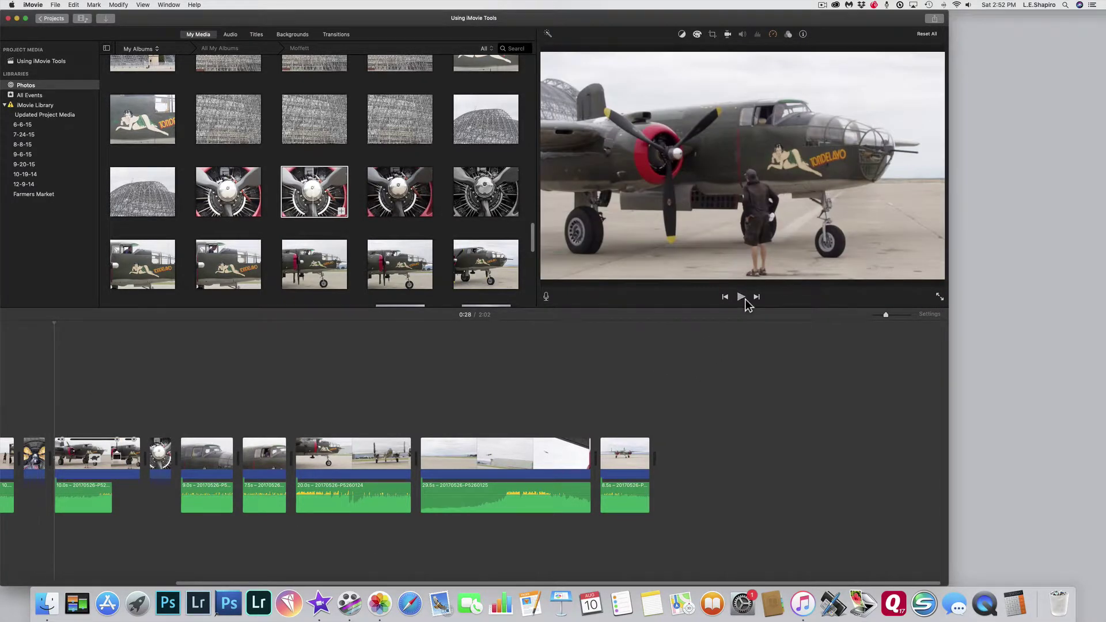
{"action": "left_click", "coordinate": [746, 299]}
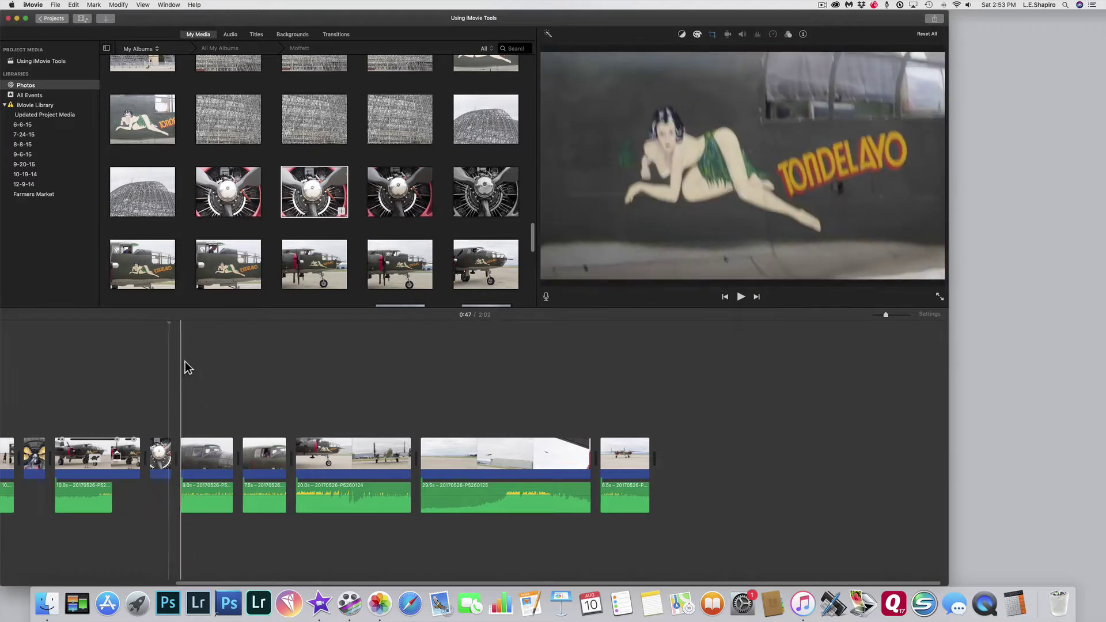
{"action": "left_click", "coordinate": [81, 356]}
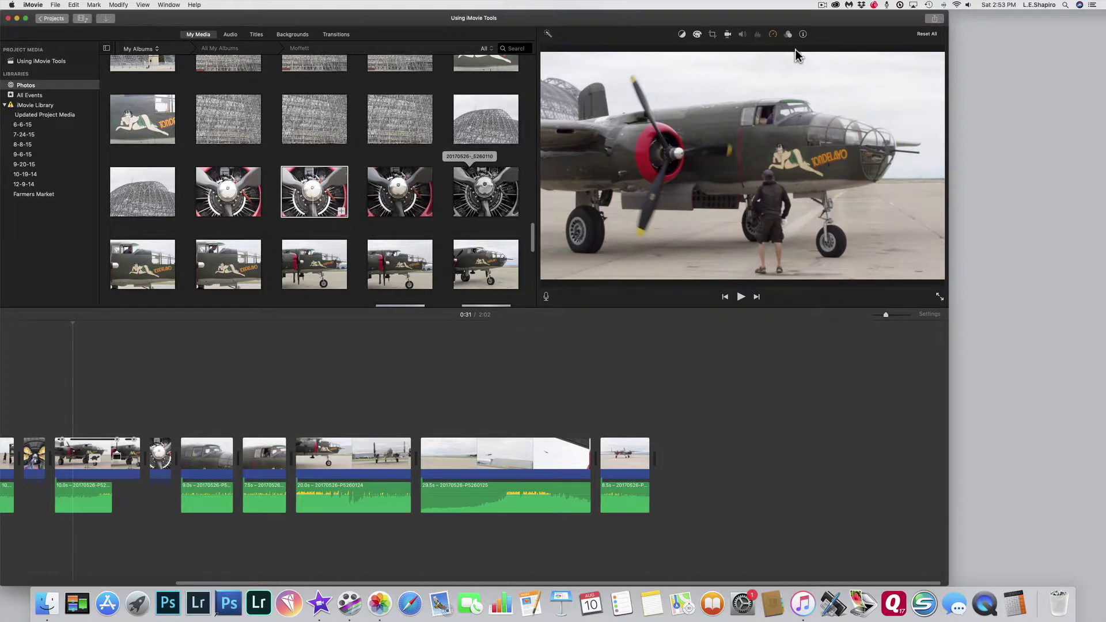
Apply the Blast clip filter to the 9-second fuselage clip, and play back from the propeller photo just before it.
{"action": "left_click", "coordinate": [222, 467]}
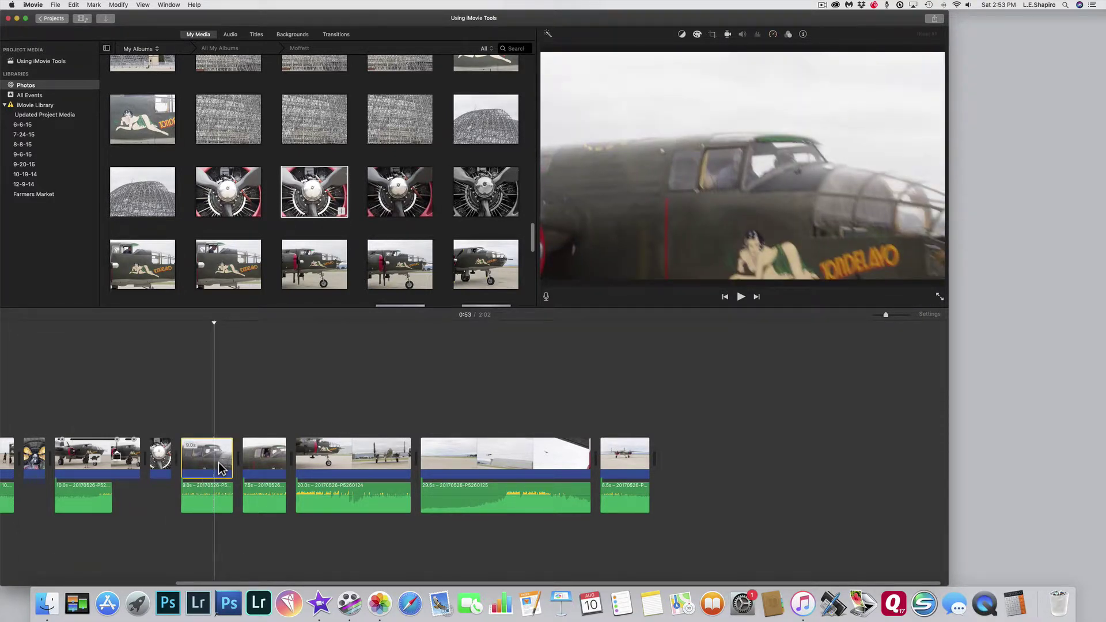
{"action": "key", "text": "shift+super+b"}
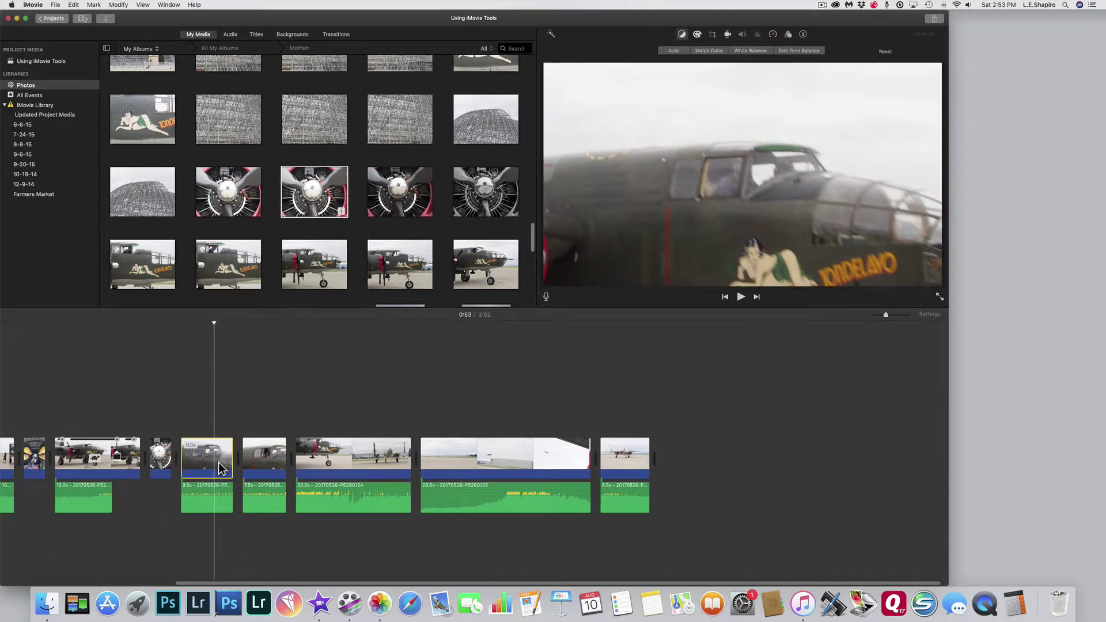
{"action": "left_click", "coordinate": [789, 35]}
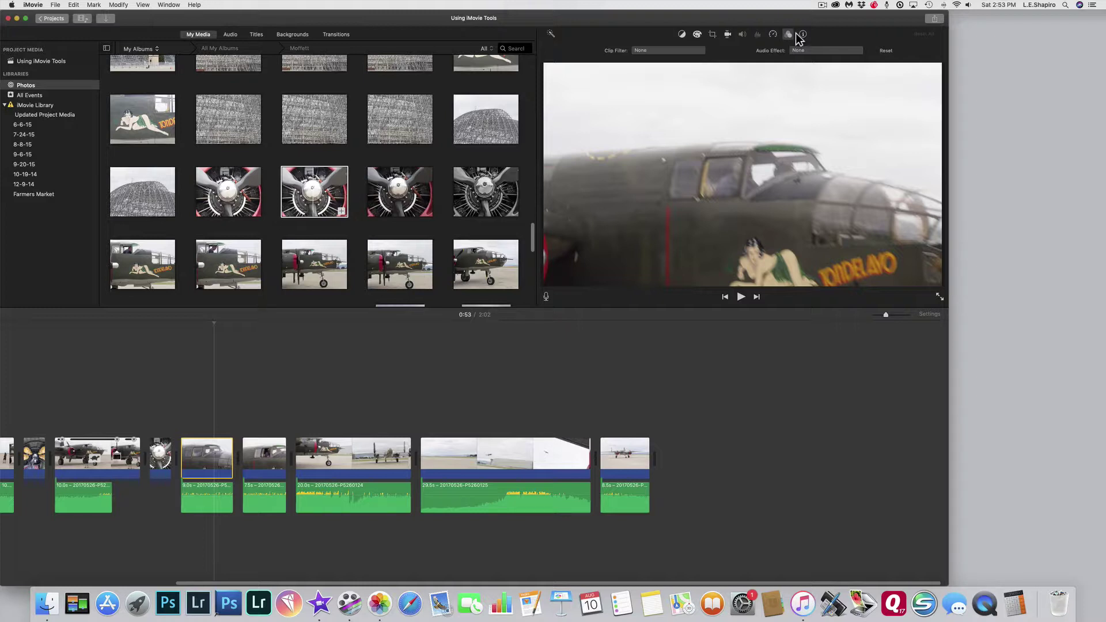
{"action": "left_click", "coordinate": [658, 51]}
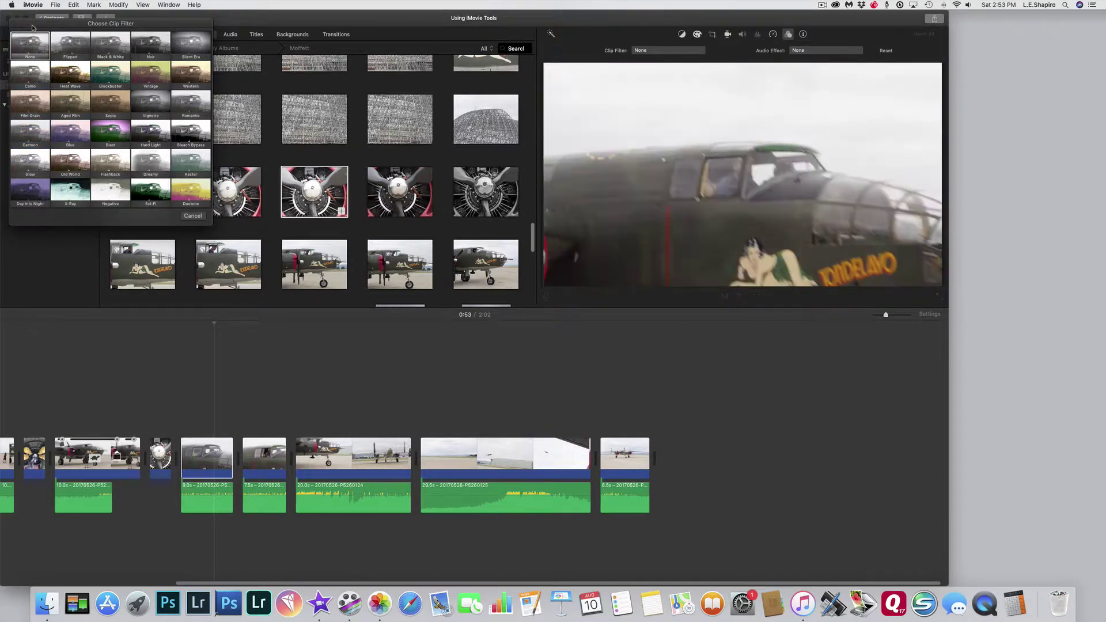
{"action": "left_click_drag", "start_coordinate": [33, 27], "coordinate": [353, 41]}
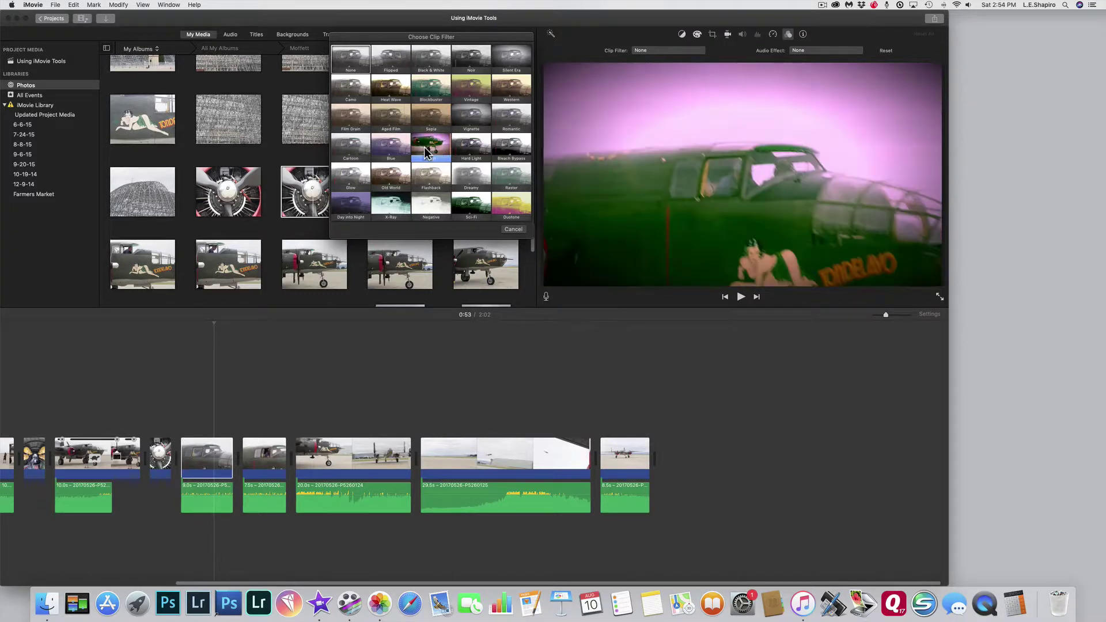
{"action": "left_click", "coordinate": [426, 151]}
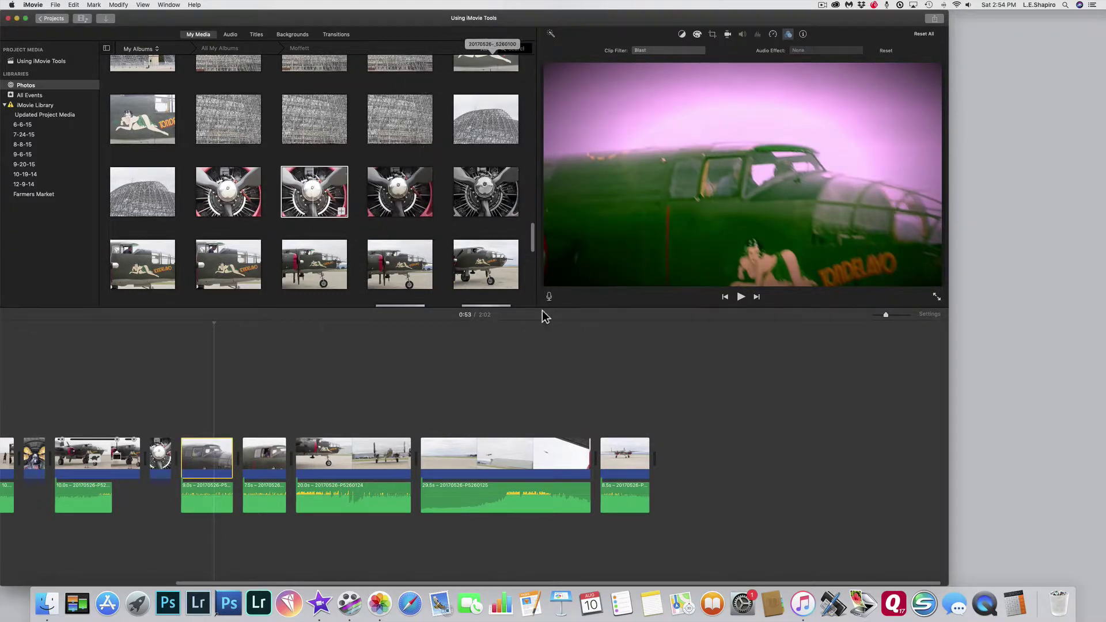
{"action": "left_click", "coordinate": [162, 474]}
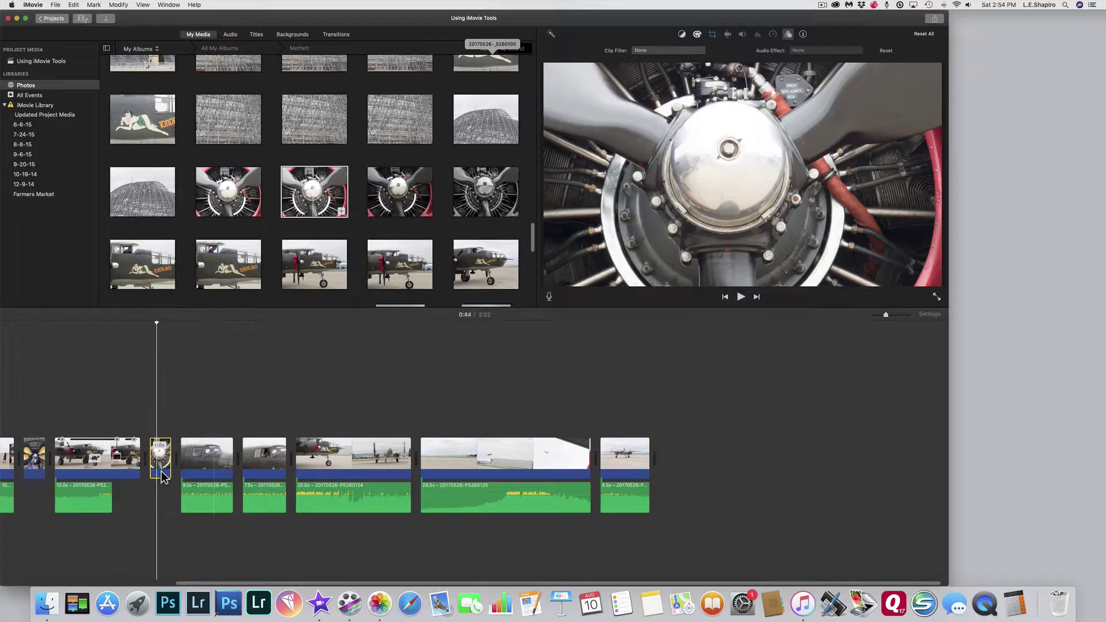
{"action": "key", "text": "space"}
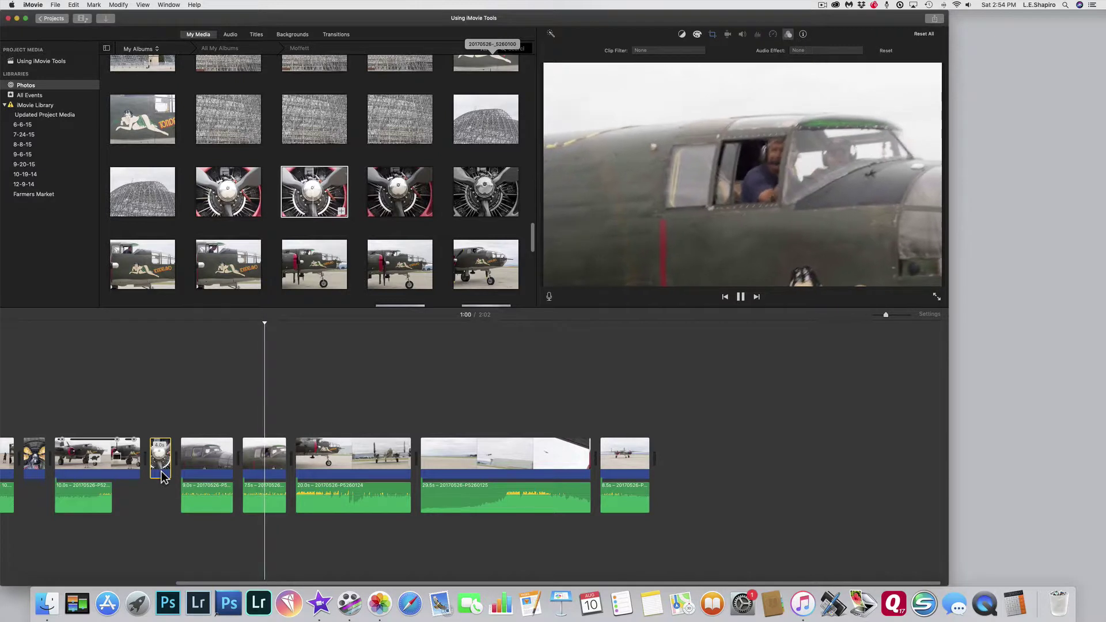
Apply the Blast clip filter to the 7.5-second cockpit window clip.
{"action": "left_click", "coordinate": [262, 458]}
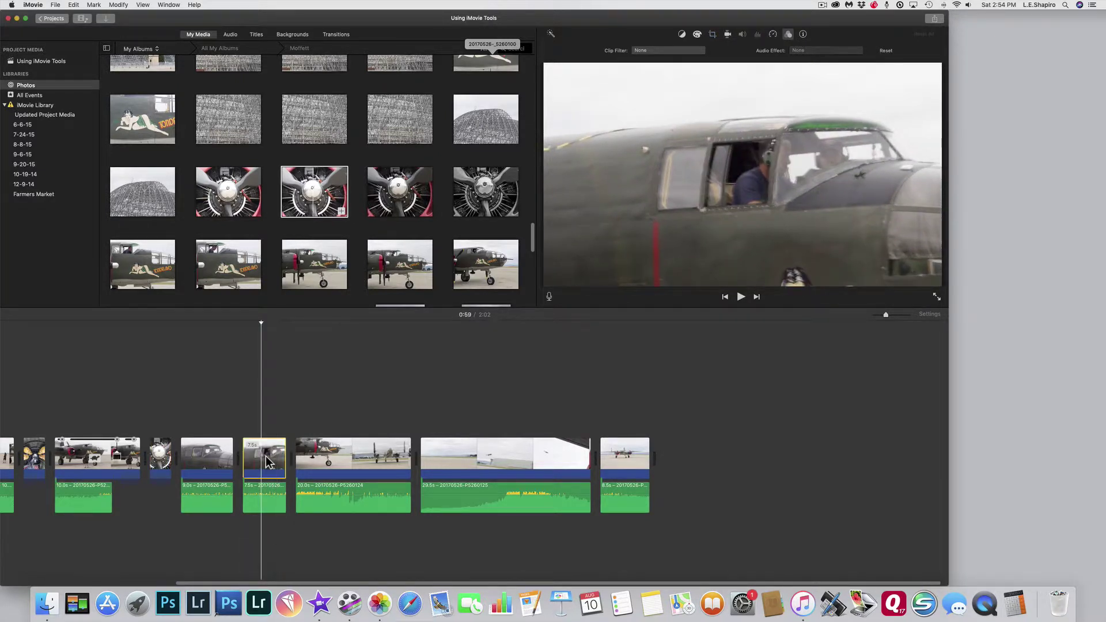
{"action": "key", "text": "super+shift+b"}
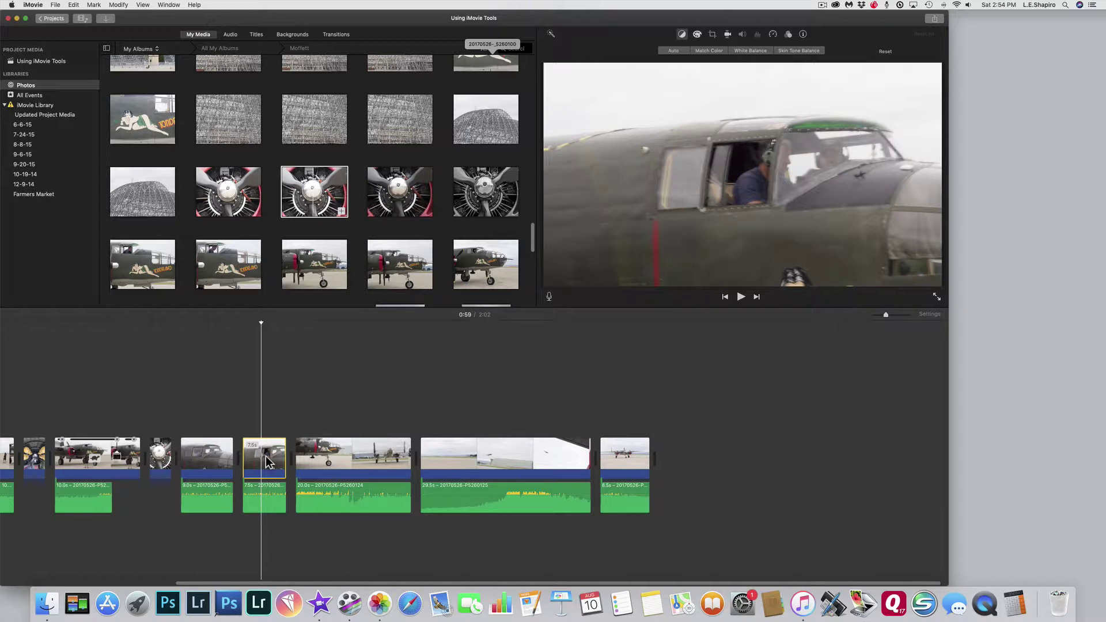
{"action": "left_click", "coordinate": [789, 35]}
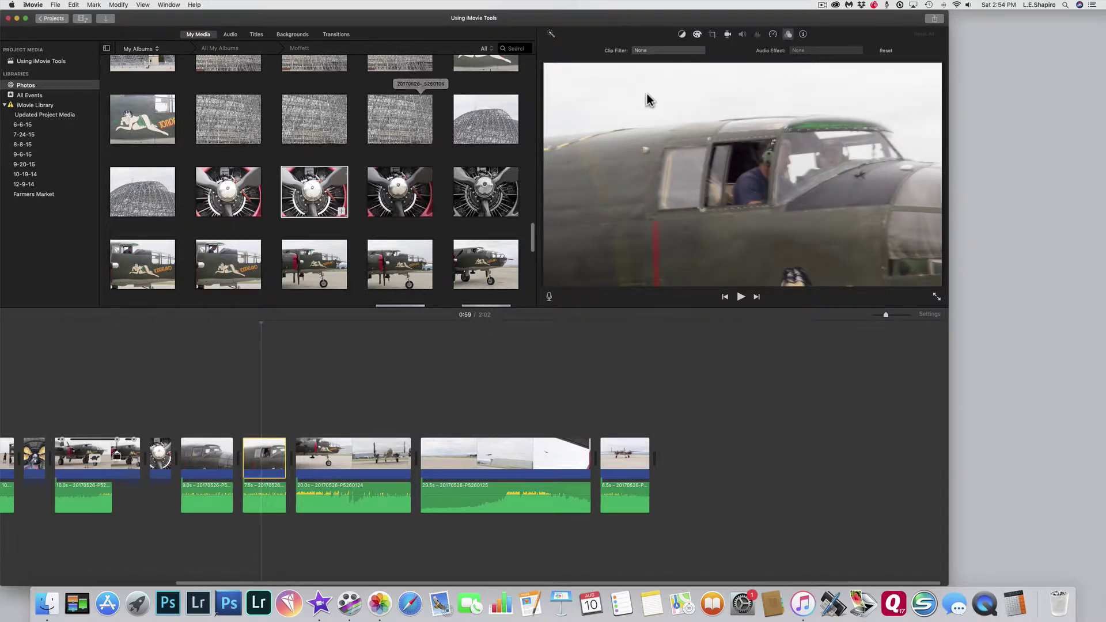
{"action": "left_click", "coordinate": [641, 52]}
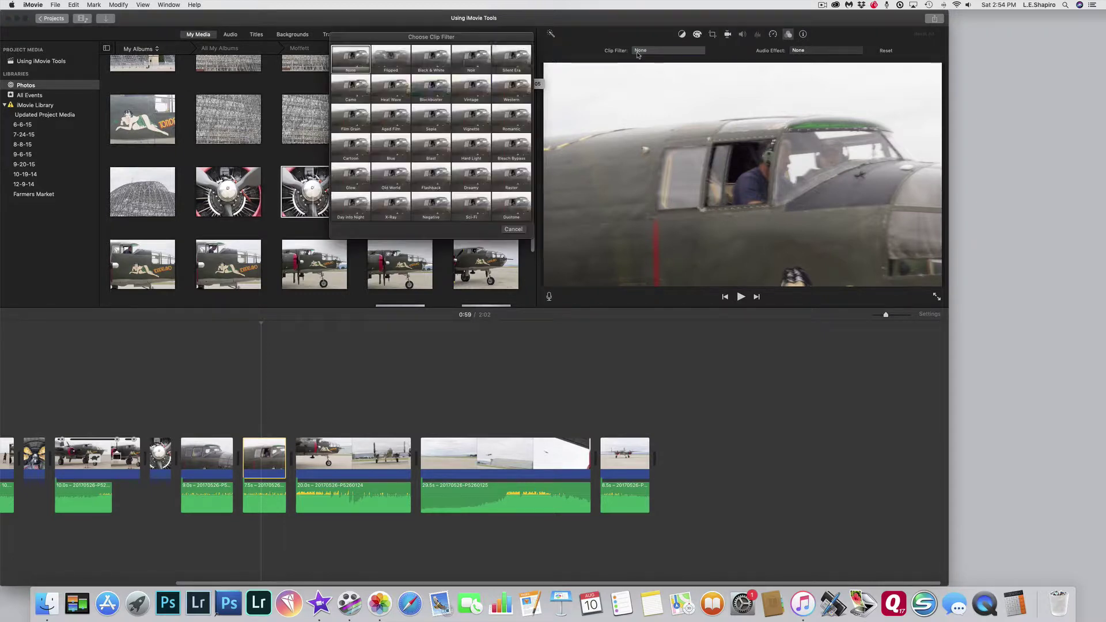
{"action": "left_click", "coordinate": [438, 150]}
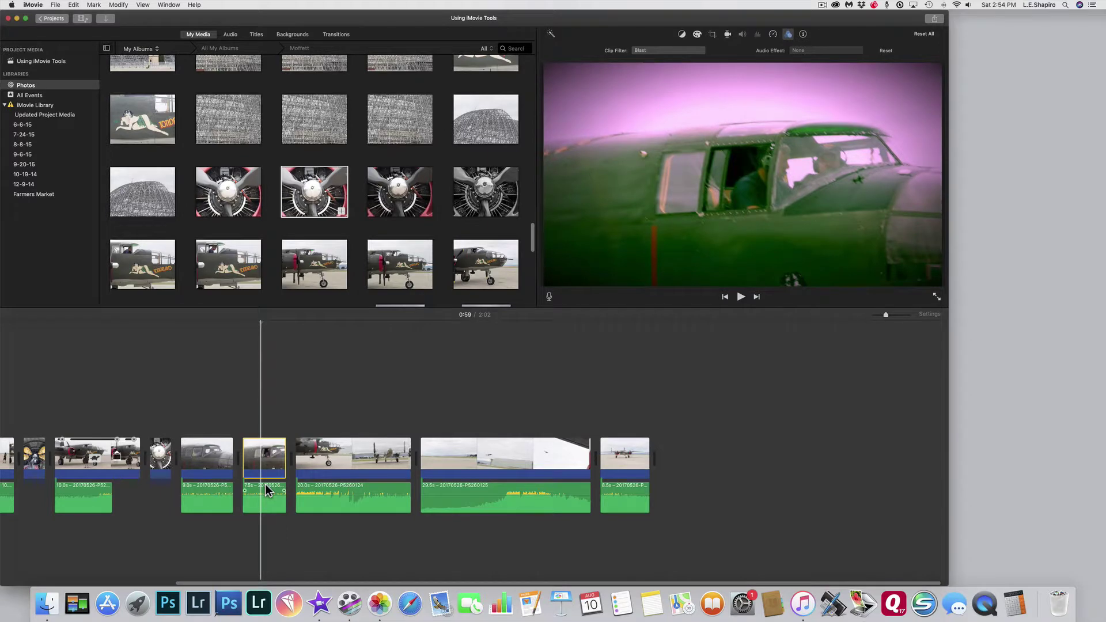
{"action": "left_click", "coordinate": [185, 510]}
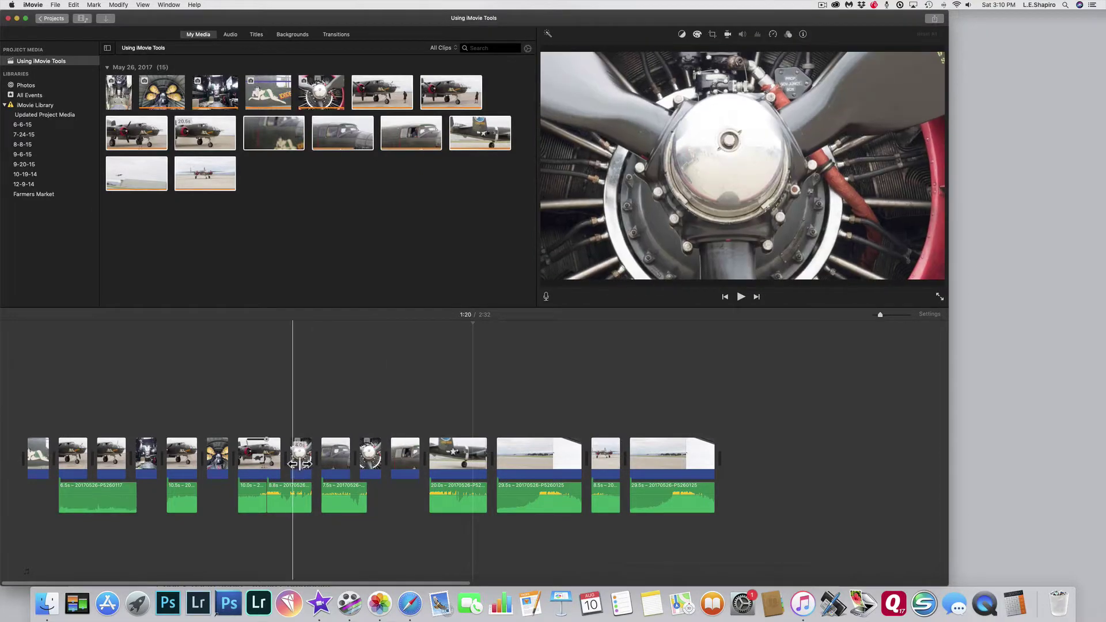
Add the 10.5-second clip 20170526-P5260118 from the project media to the end of the timeline.
{"action": "left_click", "coordinate": [117, 507]}
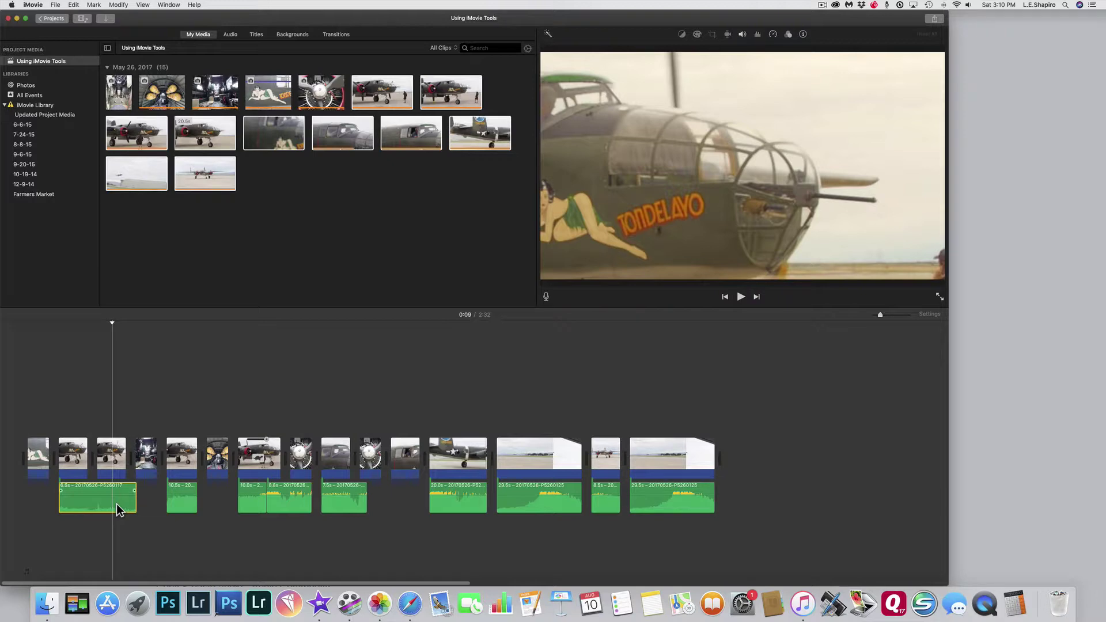
{"action": "left_click", "coordinate": [472, 92]}
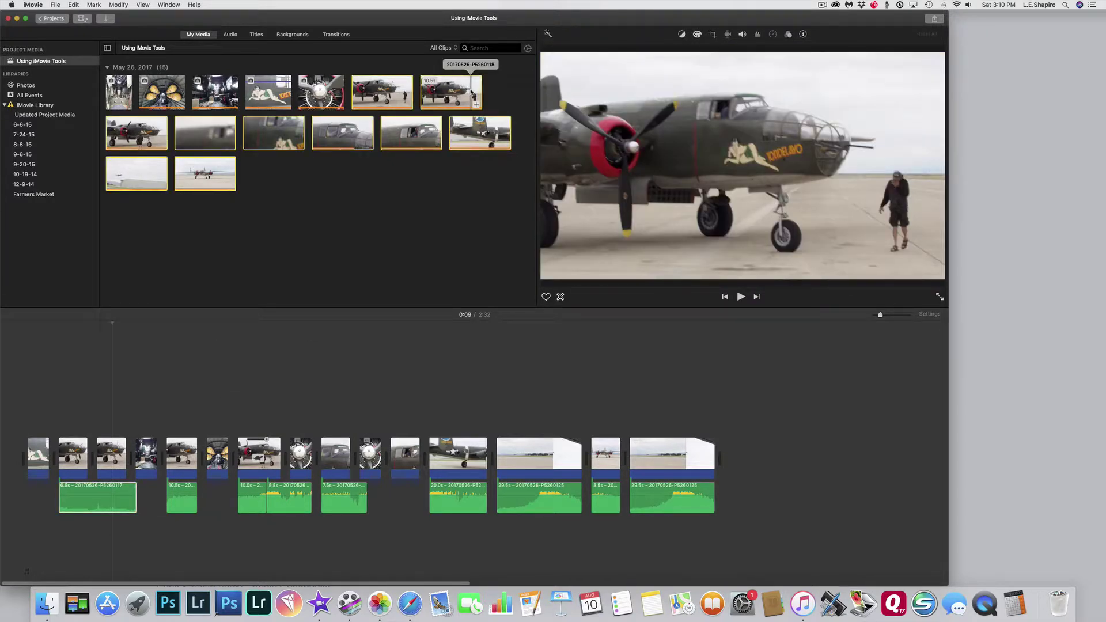
{"action": "left_click", "coordinate": [362, 192]}
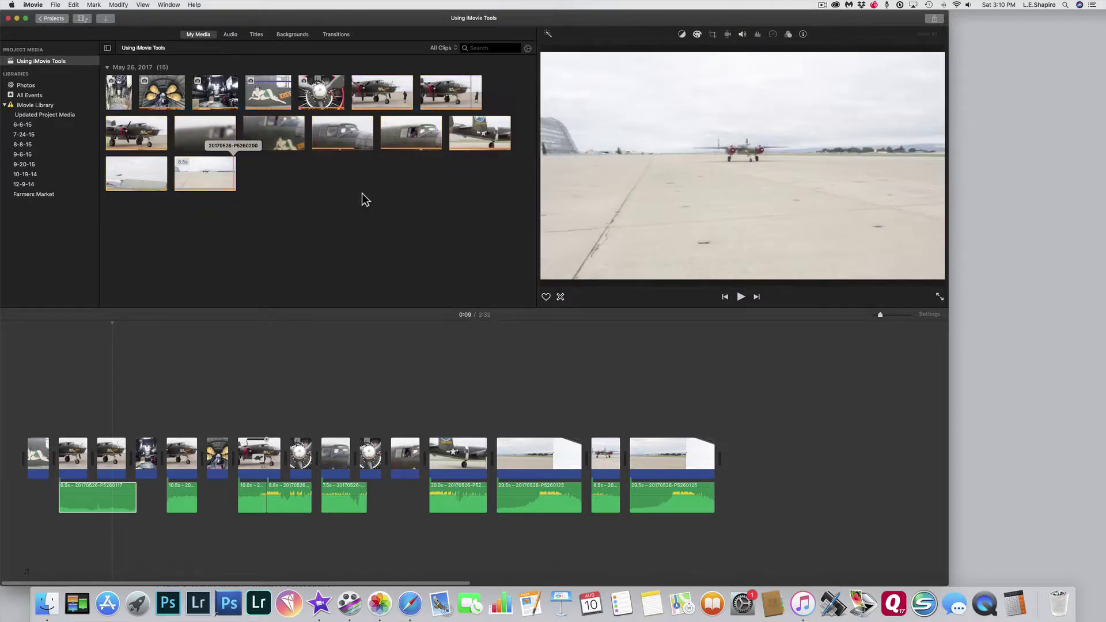
{"action": "left_click", "coordinate": [465, 96]}
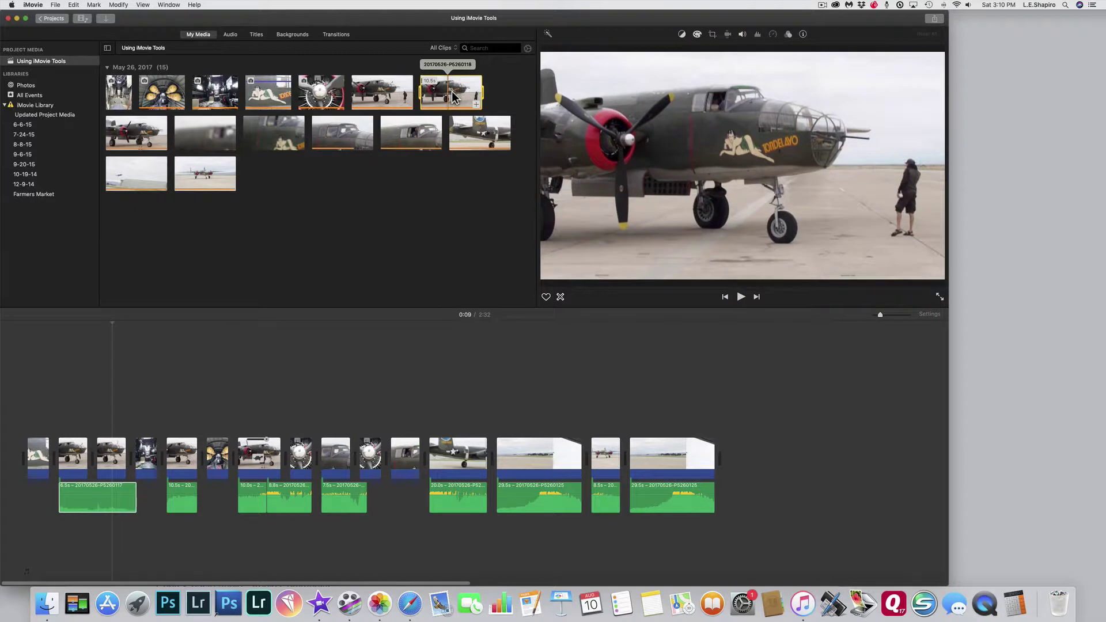
{"action": "left_click_drag", "start_coordinate": [452, 96], "coordinate": [745, 458]}
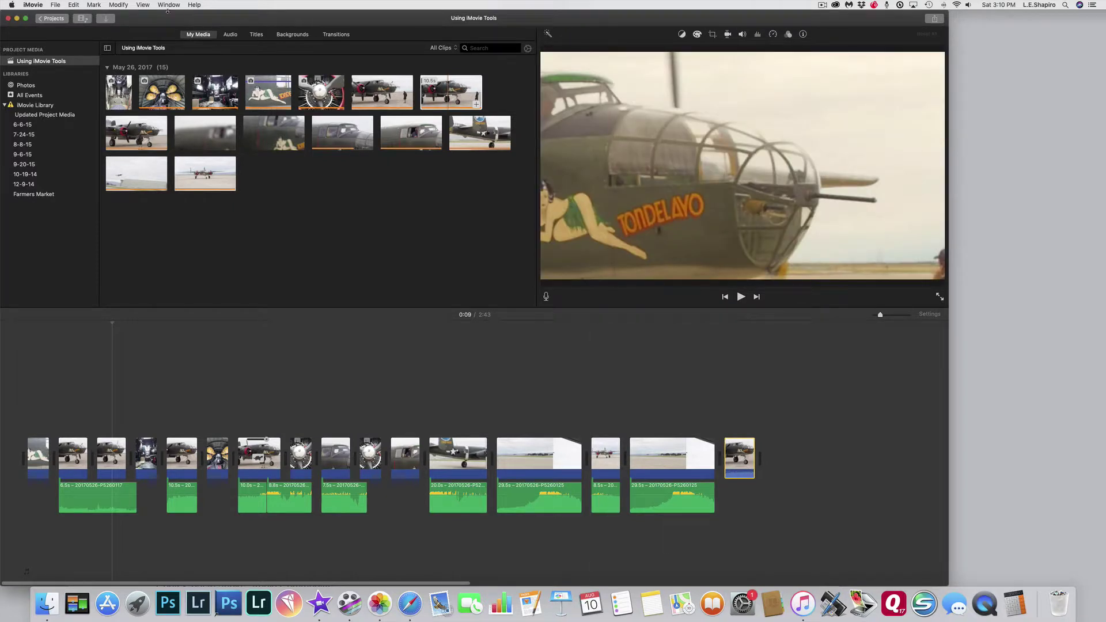
Detach the audio from the plane clip at the timeline's end and move it beneath the aircraft interior photo.
{"action": "left_click", "coordinate": [114, 5]}
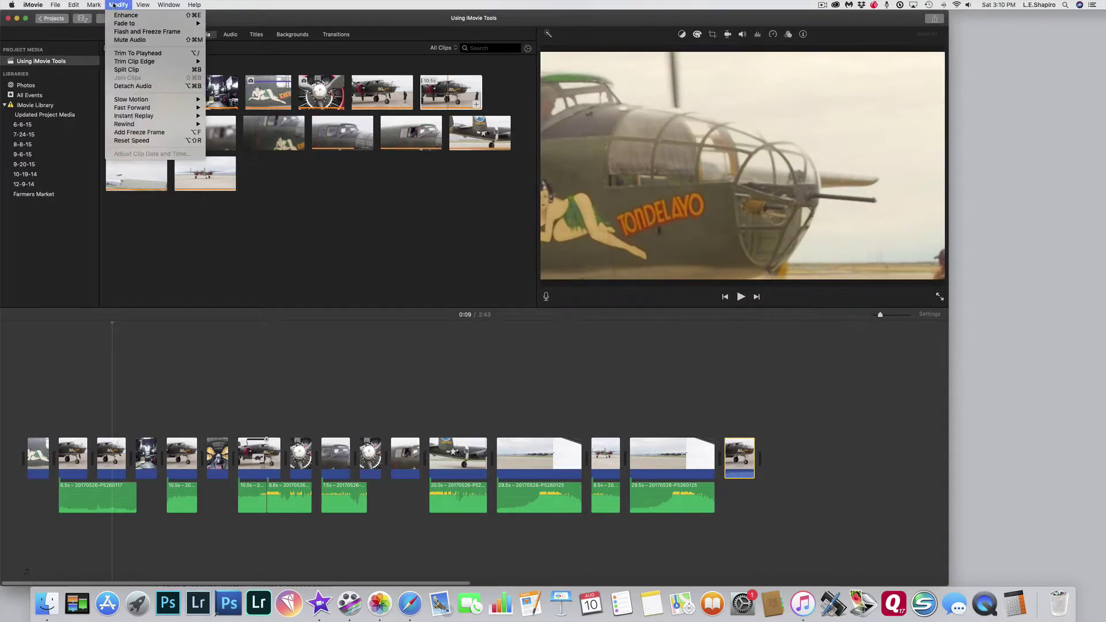
{"action": "left_click", "coordinate": [129, 86]}
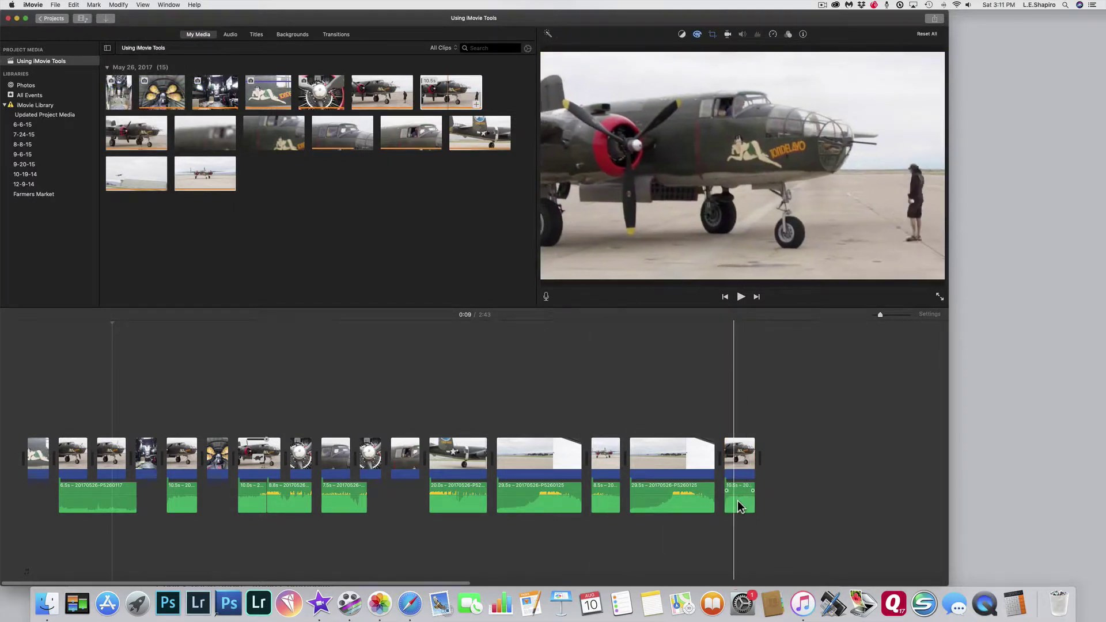
{"action": "left_click", "coordinate": [748, 502]}
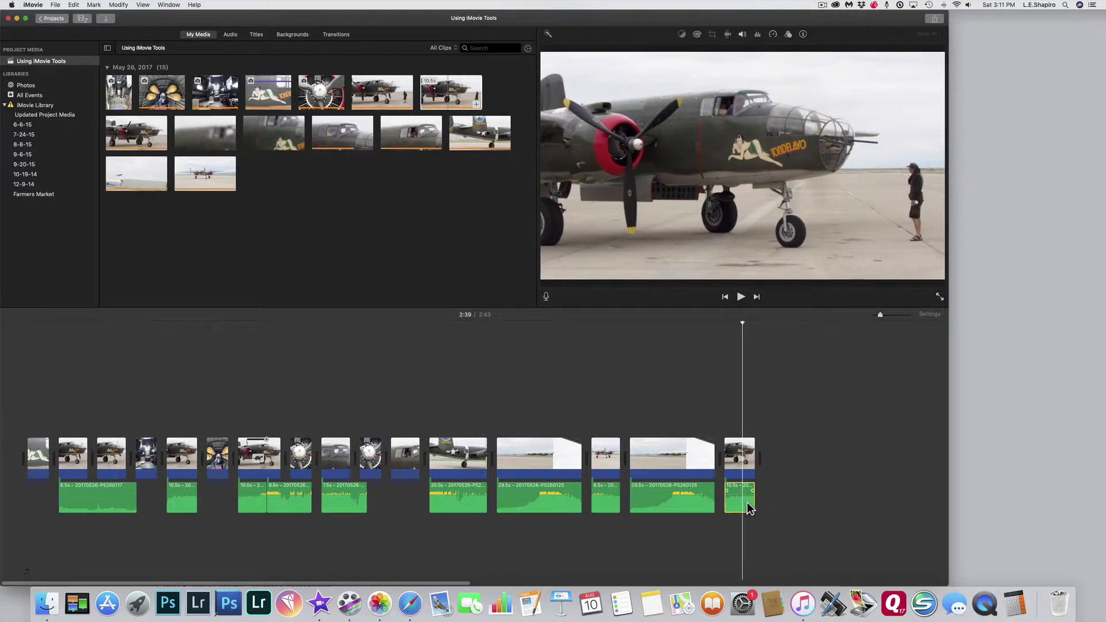
{"action": "left_click_drag", "start_coordinate": [747, 504], "coordinate": [743, 501]}
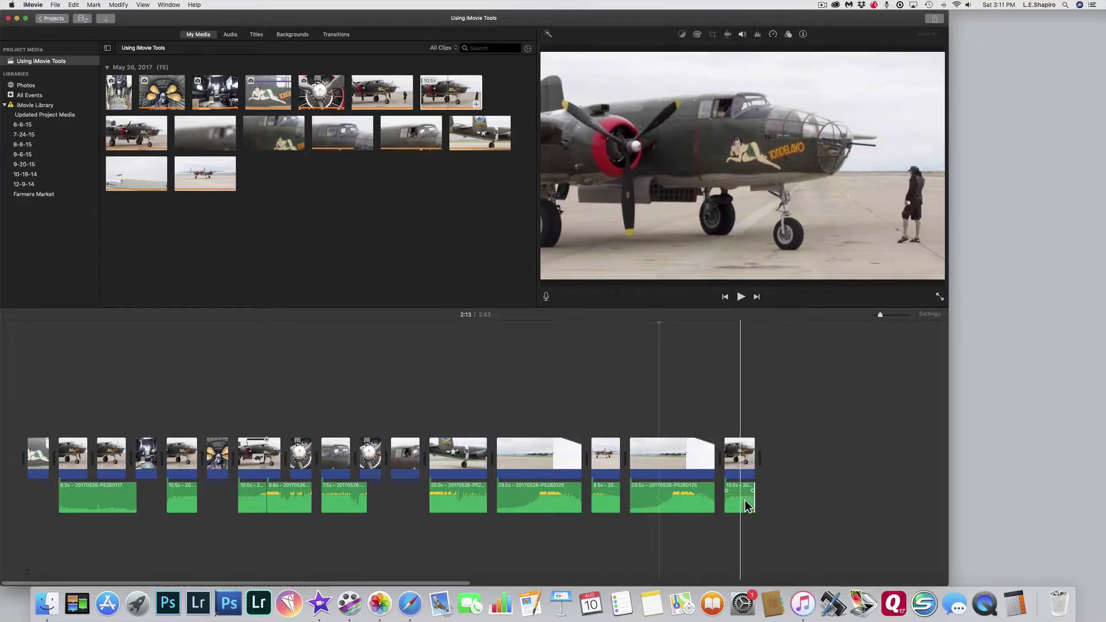
{"action": "left_click_drag", "start_coordinate": [745, 500], "coordinate": [166, 523]}
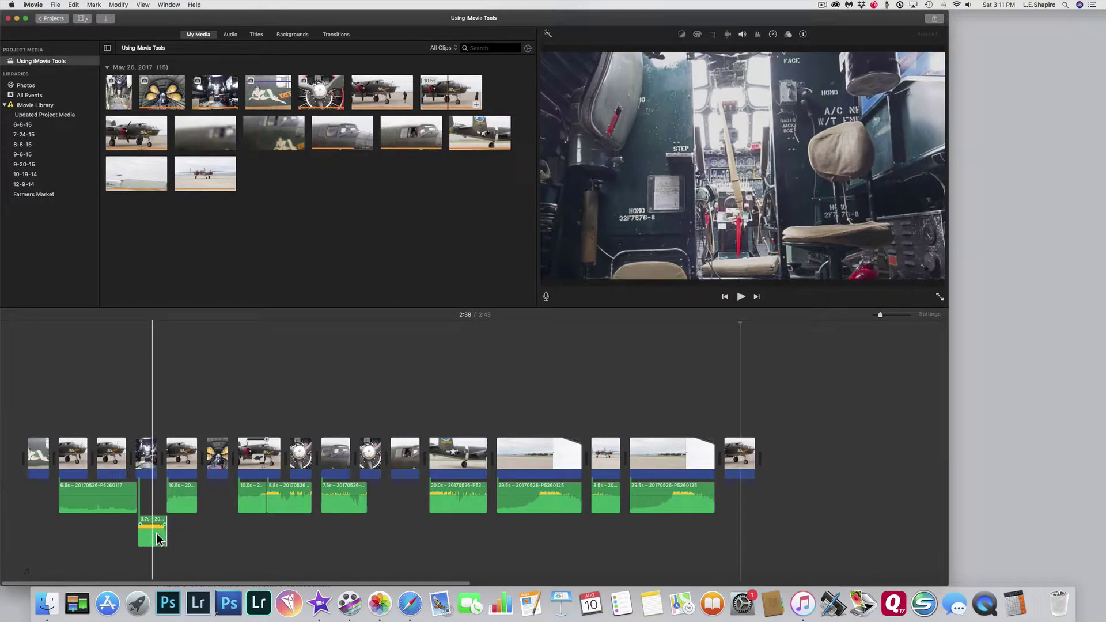
Trim the audio beneath the aircraft interior photo to 3.6 seconds, and lower the volume of it and the adjacent 10.5-second audio clip.
{"action": "left_click_drag", "start_coordinate": [166, 540], "coordinate": [155, 494]}
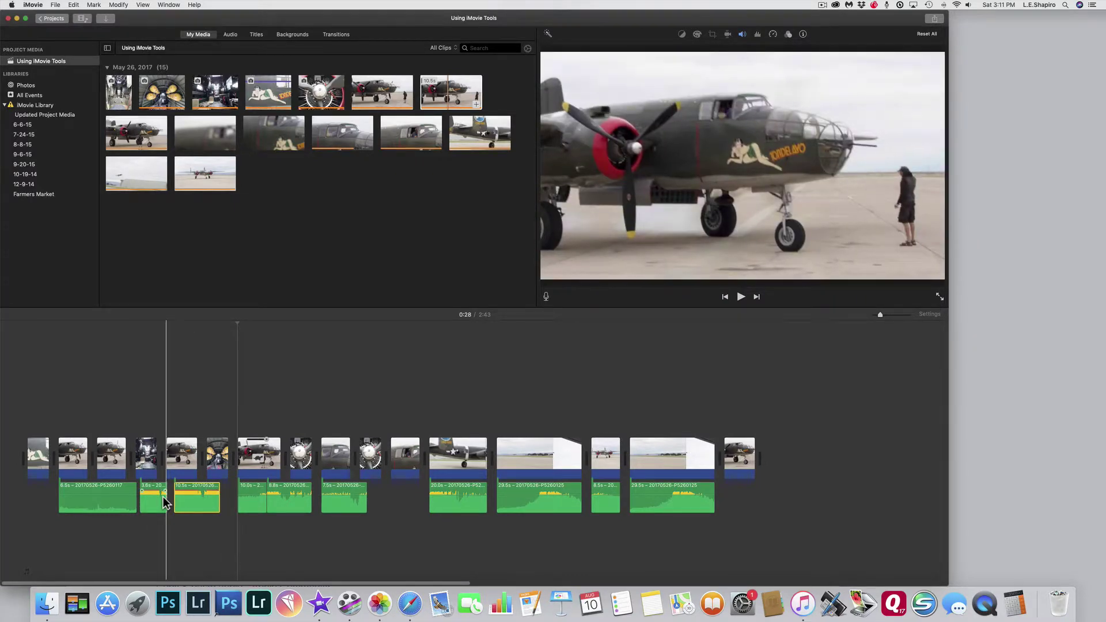
{"action": "left_click", "coordinate": [164, 495]}
{"action": "left_click", "coordinate": [163, 496]}
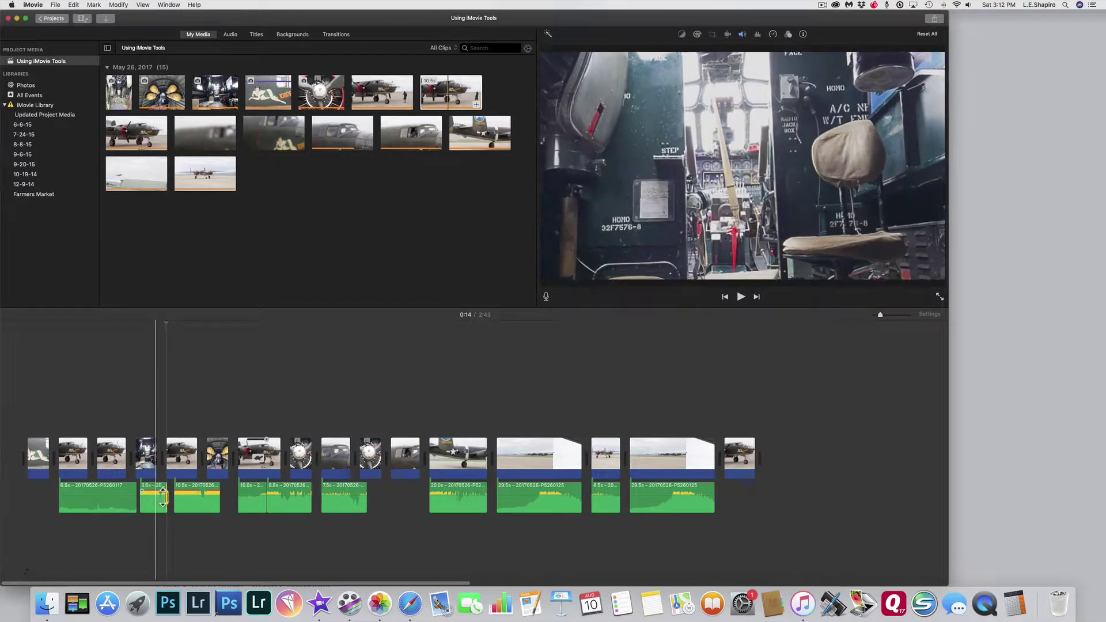
{"action": "left_click_drag", "start_coordinate": [162, 493], "coordinate": [201, 500]}
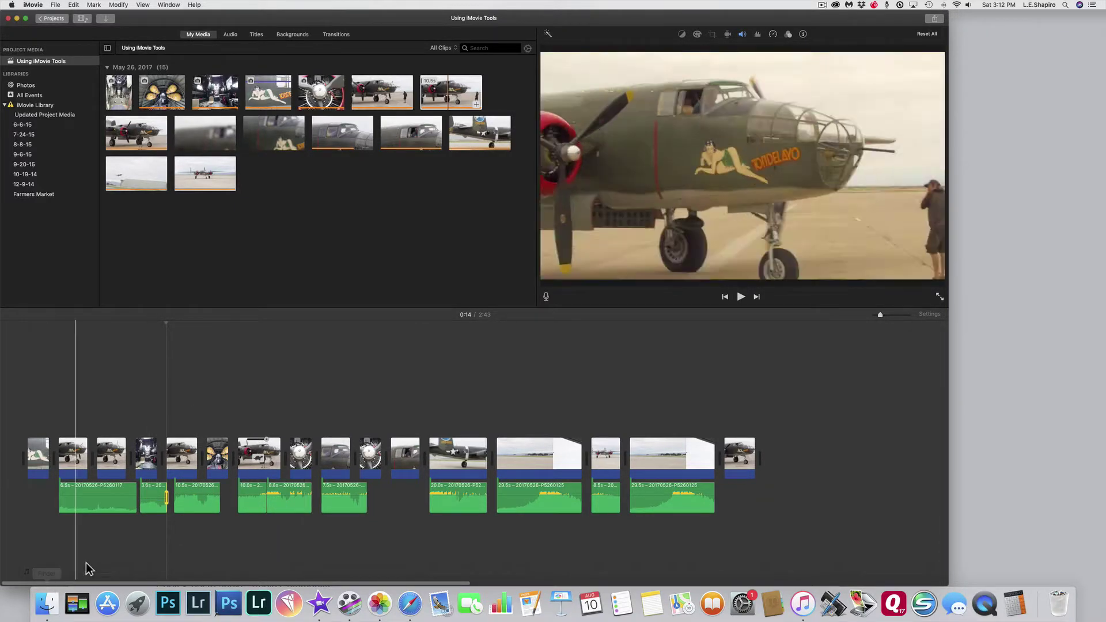
Close the gap between the 3.6-second and 10.5-second audio clips, playing back this part of the movie before and after the move.
{"action": "left_click", "coordinate": [63, 574]}
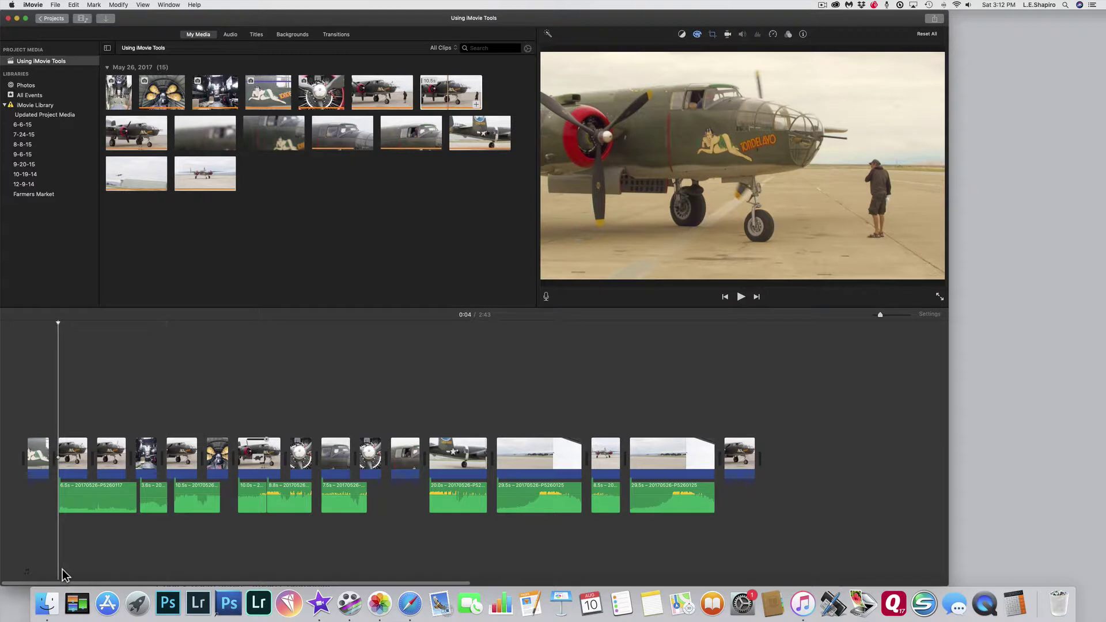
{"action": "key", "text": "space"}
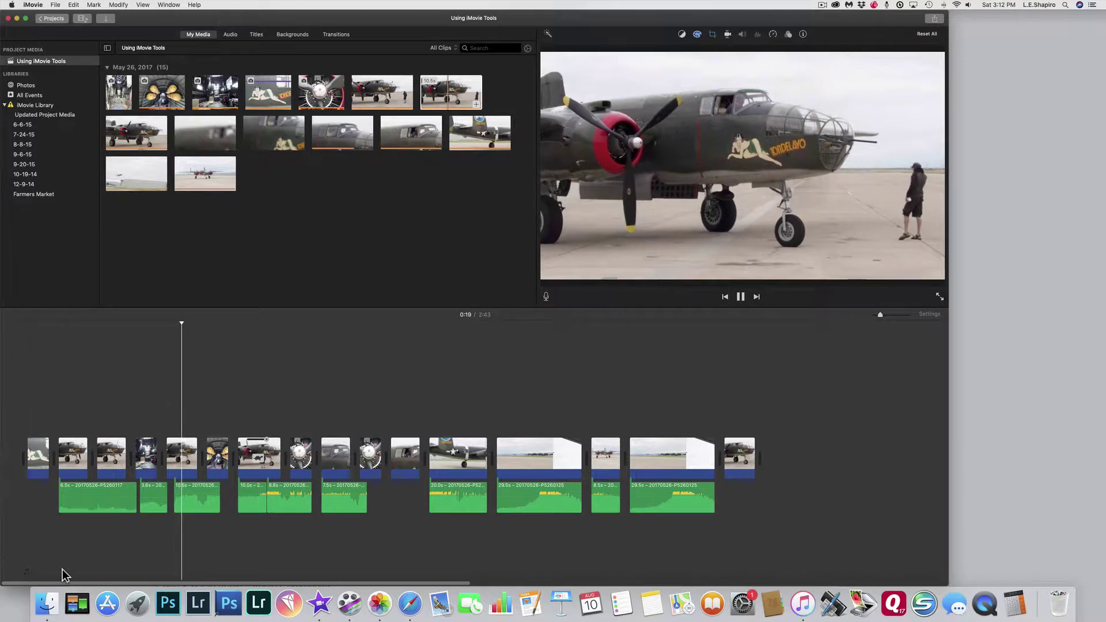
{"action": "key", "text": "space"}
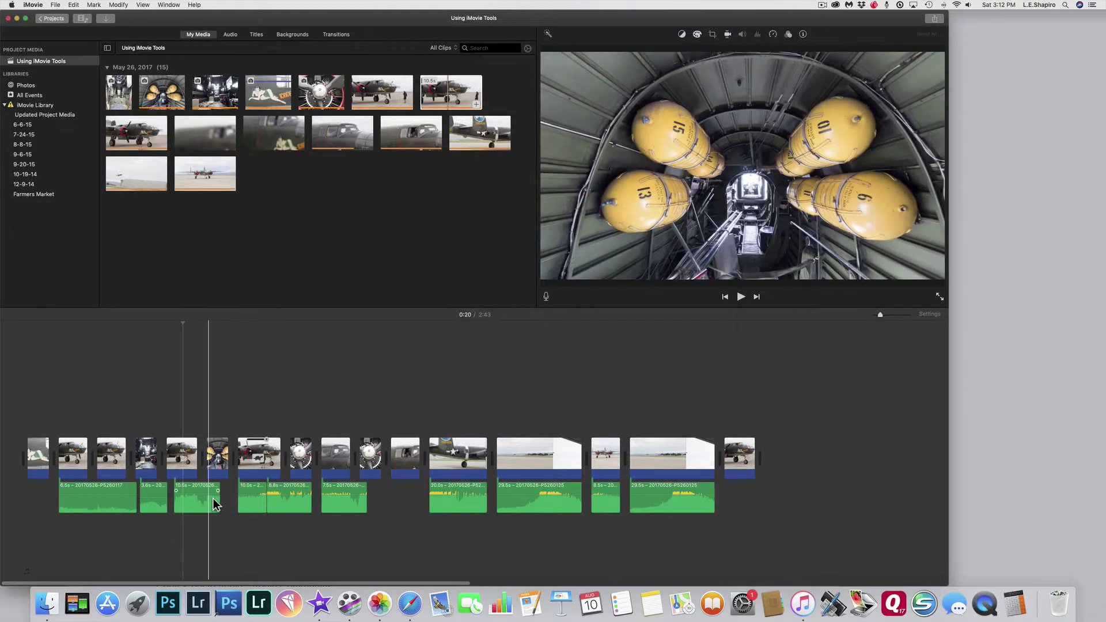
{"action": "left_click", "coordinate": [200, 499]}
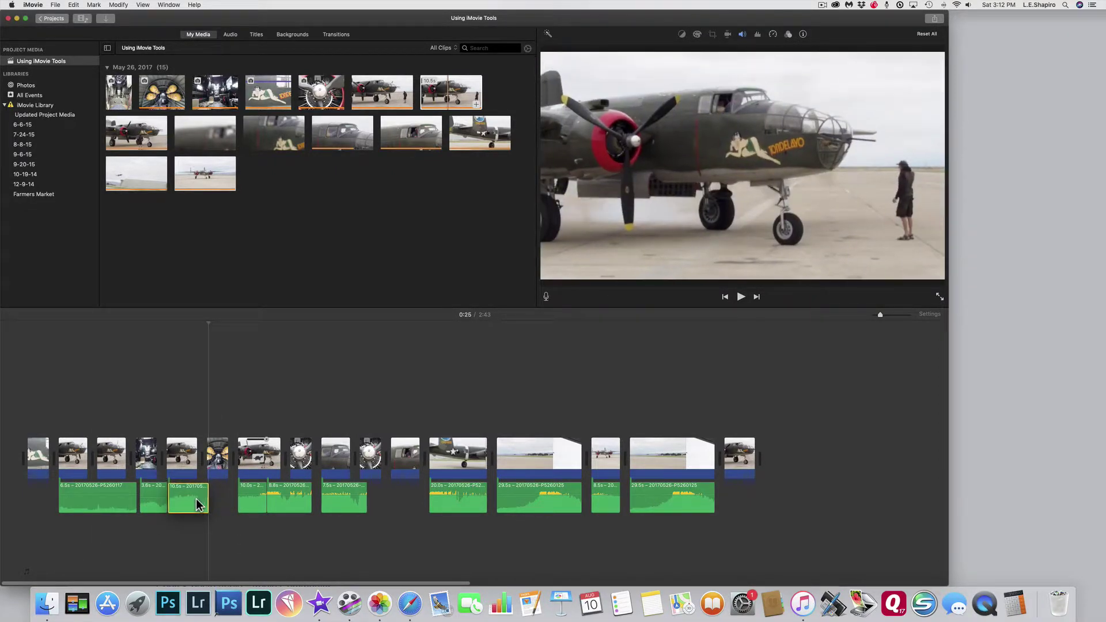
{"action": "left_click", "coordinate": [157, 516]}
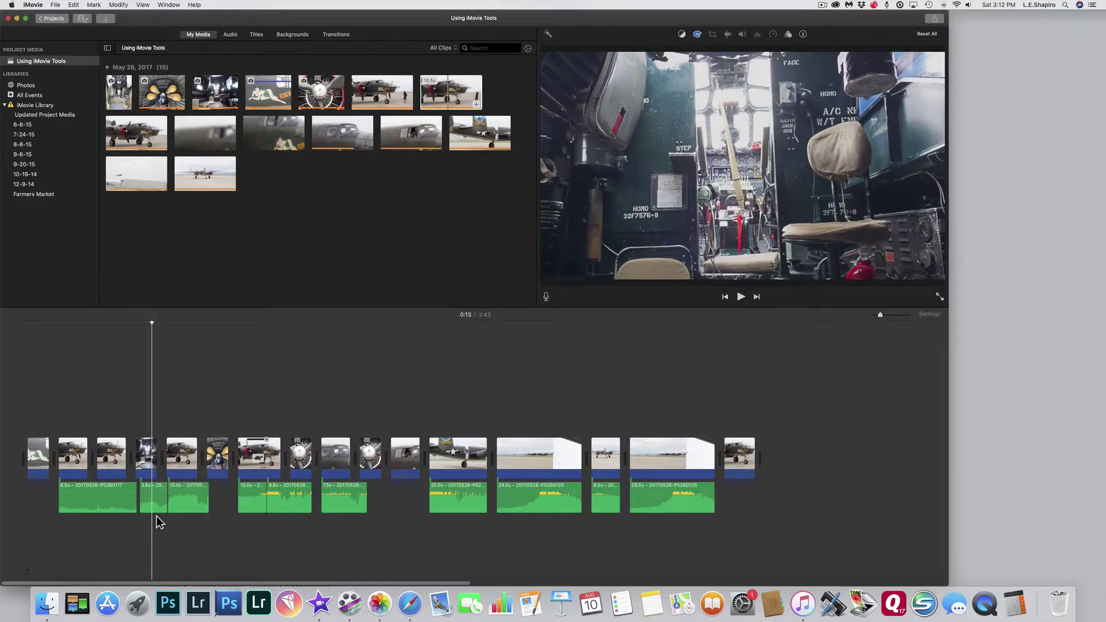
{"action": "key", "text": "space"}
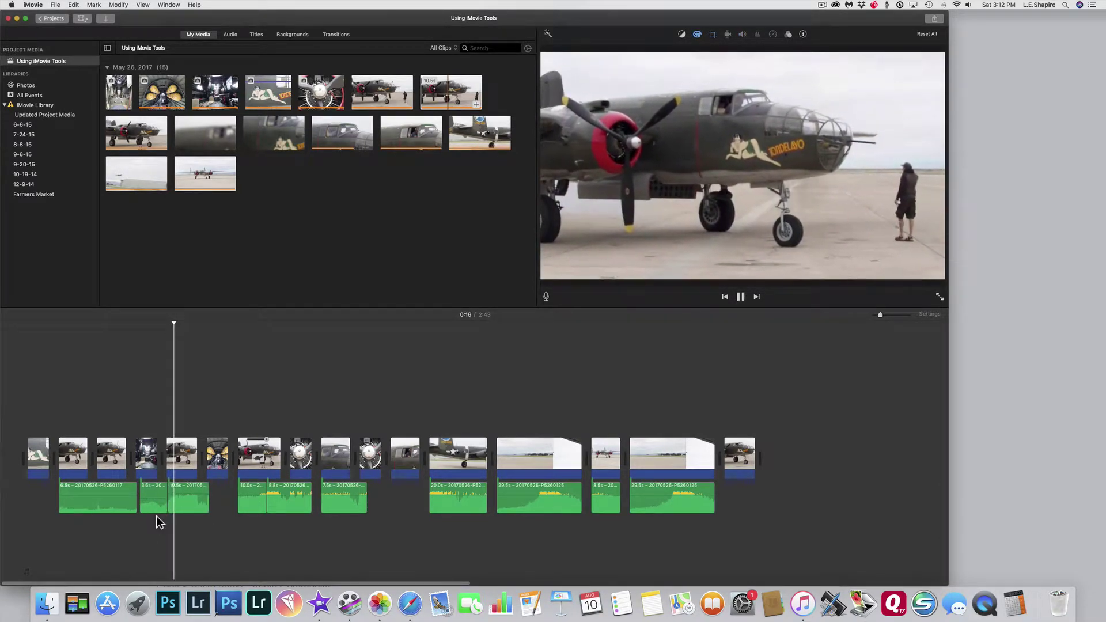
{"action": "key", "text": "space"}
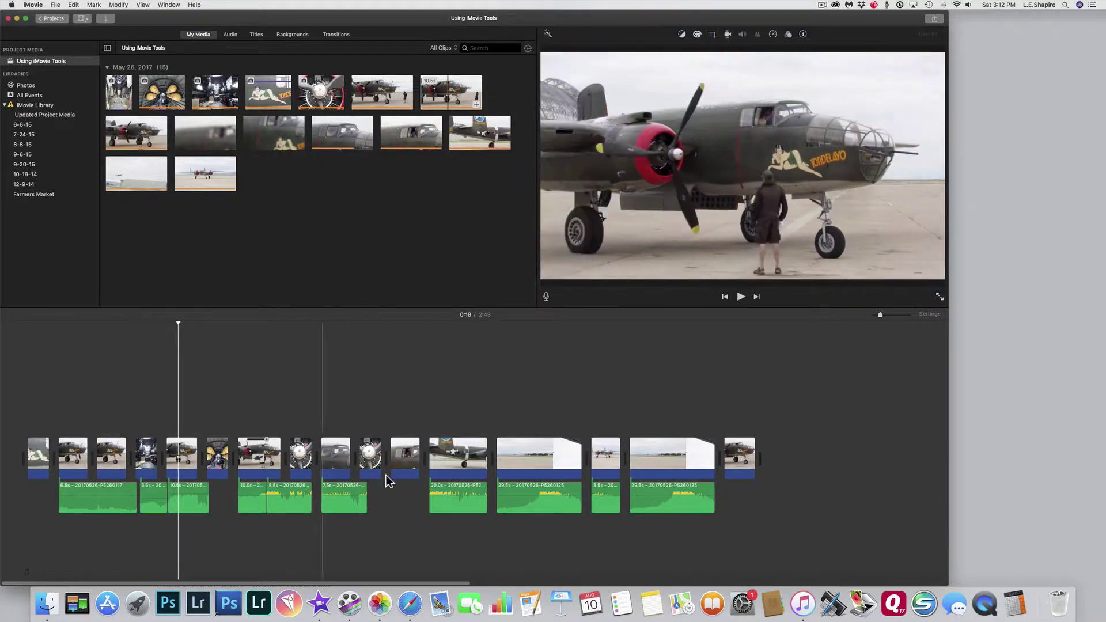
Replace the plane clip whose audio was detached at the timeline's end with a fresh copy of the 10.5-second clip from the project media.
{"action": "left_click", "coordinate": [750, 452]}
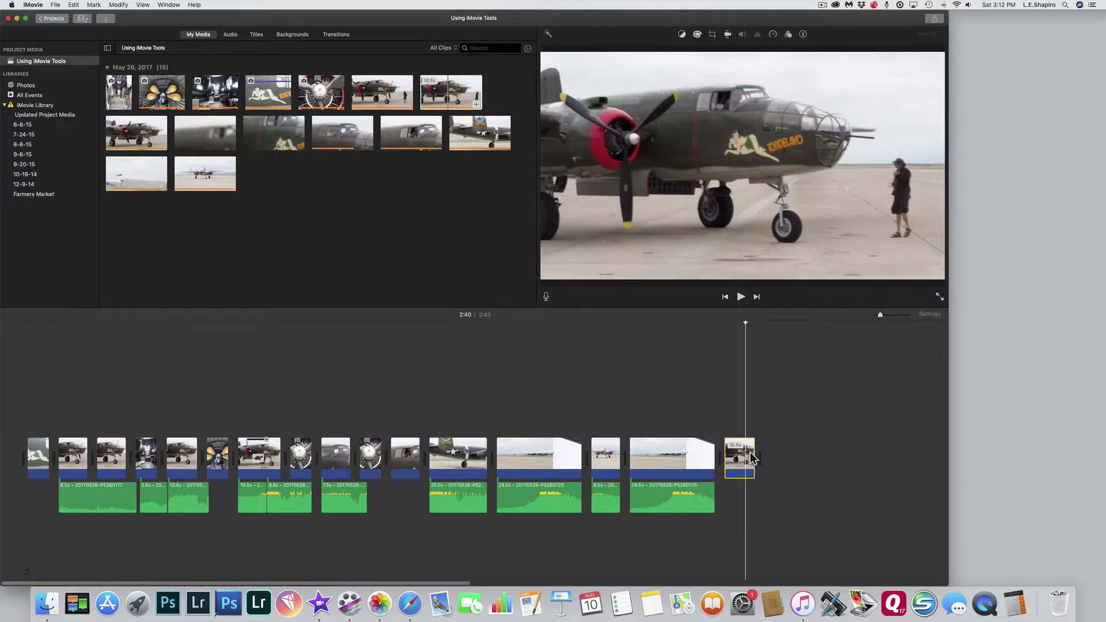
{"action": "key", "text": "Delete"}
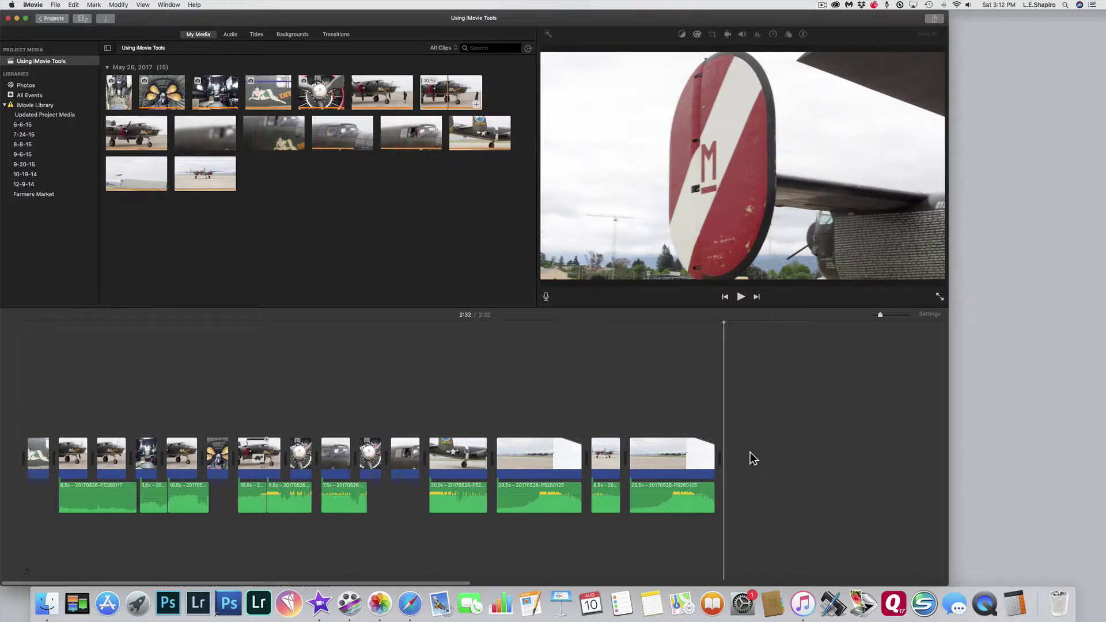
{"action": "left_click_drag", "start_coordinate": [473, 95], "coordinate": [730, 458]}
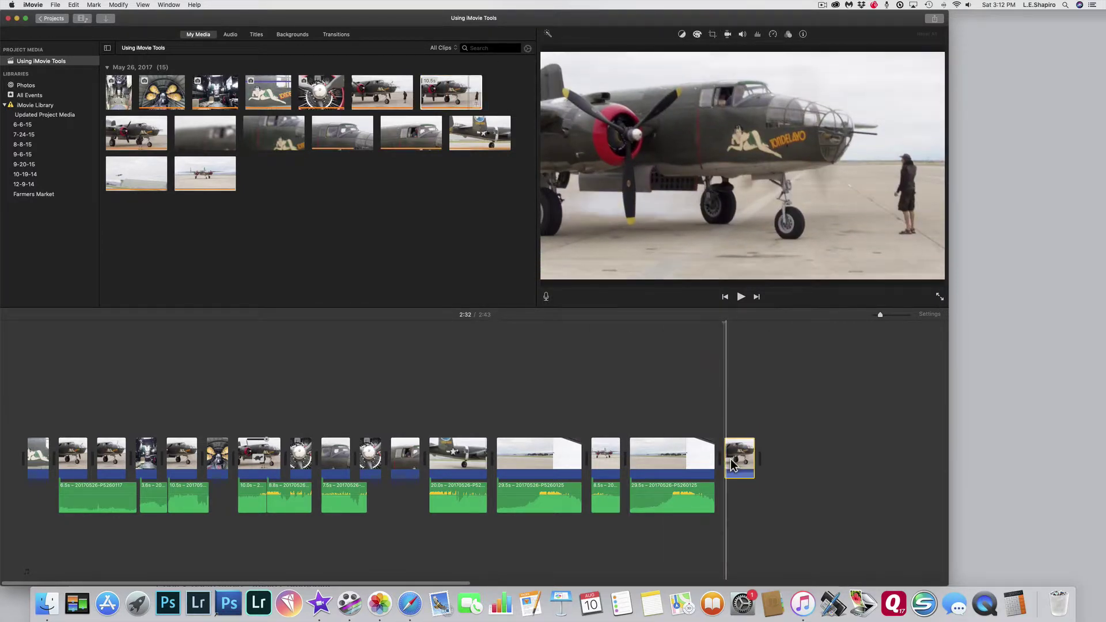
Detach the audio from the 10.5-second plane clip at the timeline's end and move it beneath the yellow tanks photo.
{"action": "left_click", "coordinate": [119, 5]}
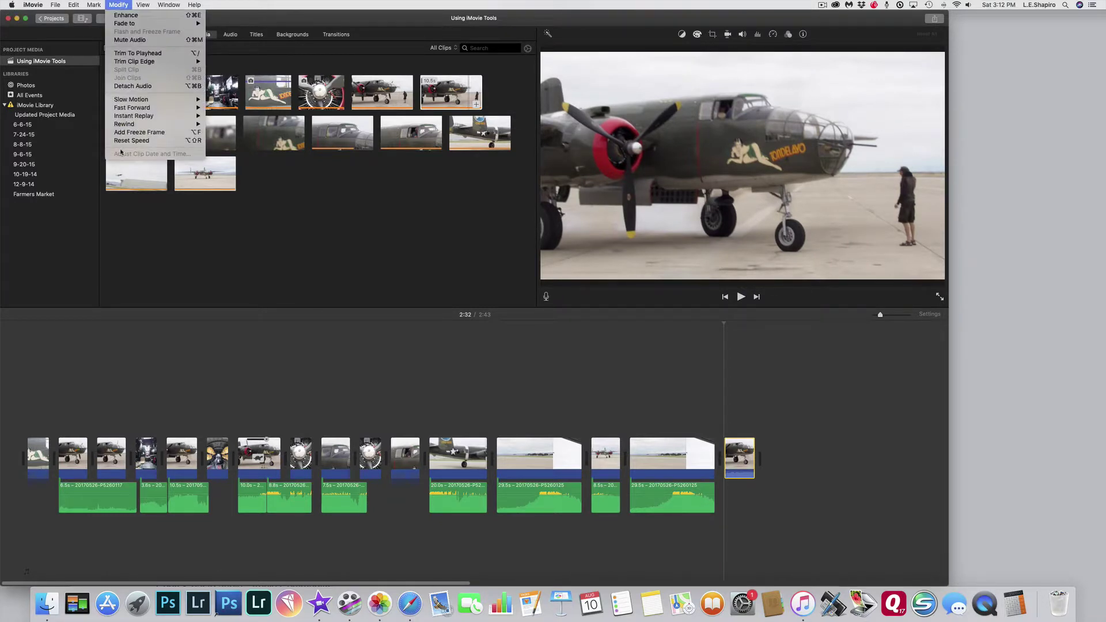
{"action": "left_click", "coordinate": [132, 86]}
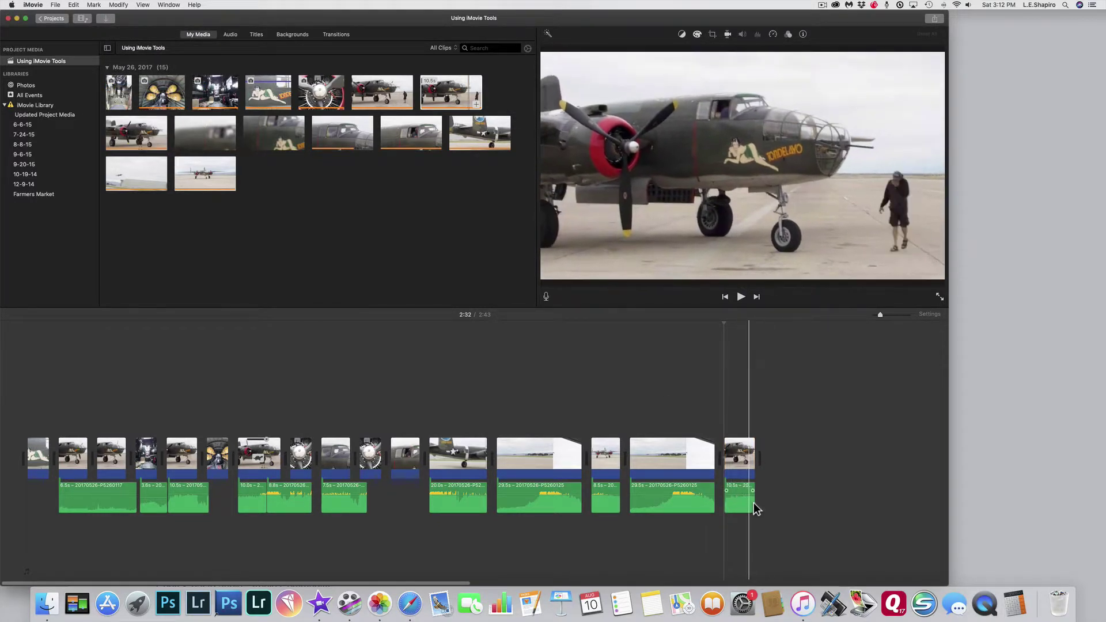
{"action": "left_click", "coordinate": [747, 499]}
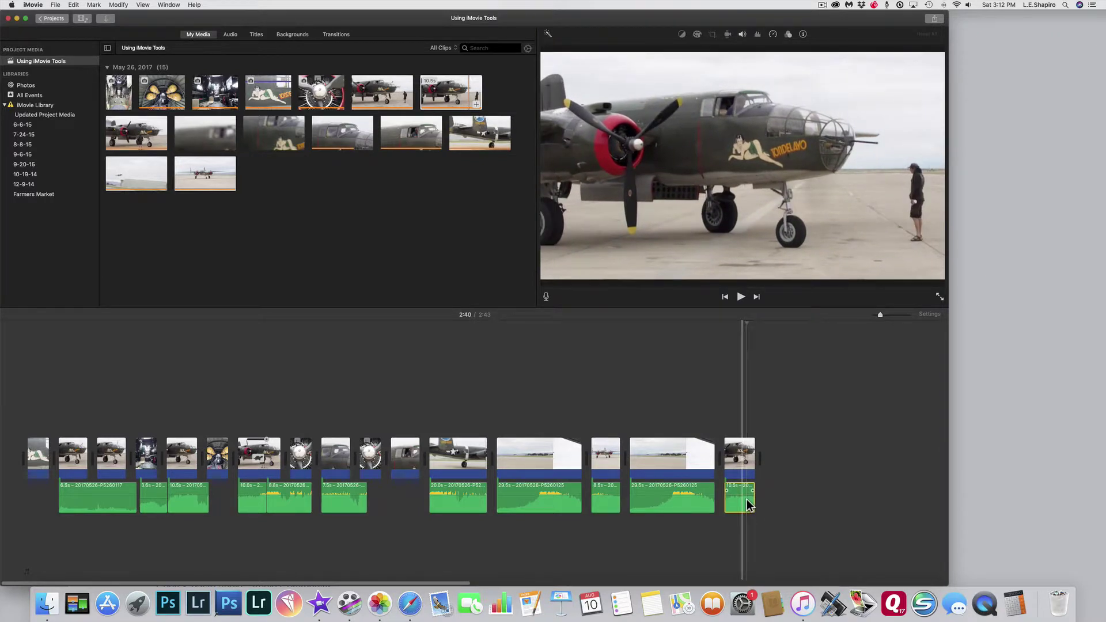
{"action": "key", "text": "r"}
{"action": "left_click_drag", "start_coordinate": [747, 501], "coordinate": [724, 542]}
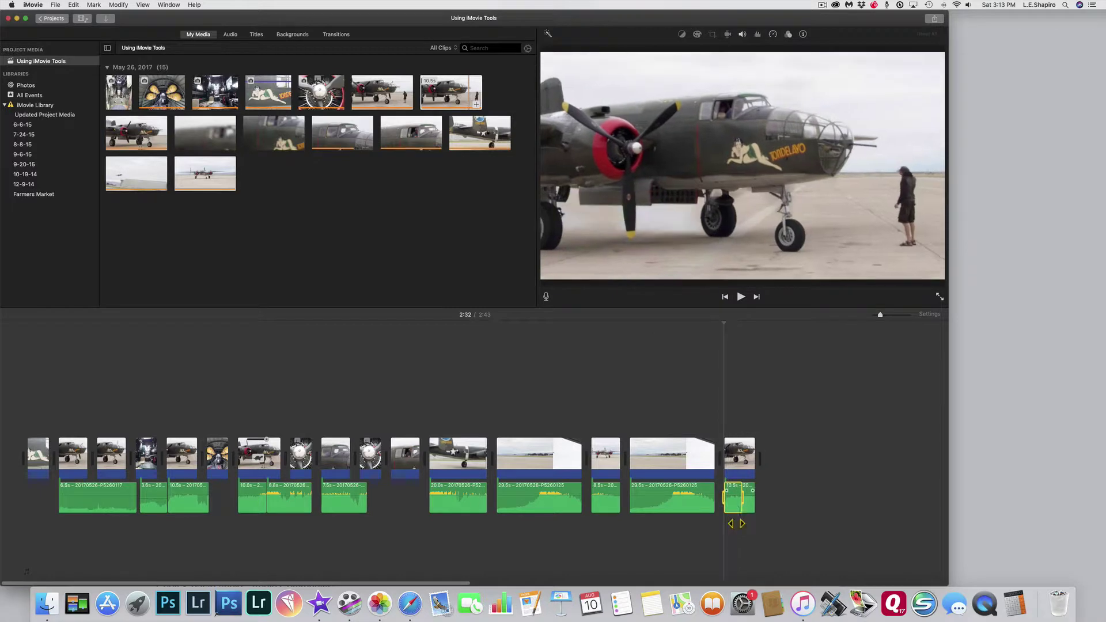
{"action": "left_click", "coordinate": [822, 546]}
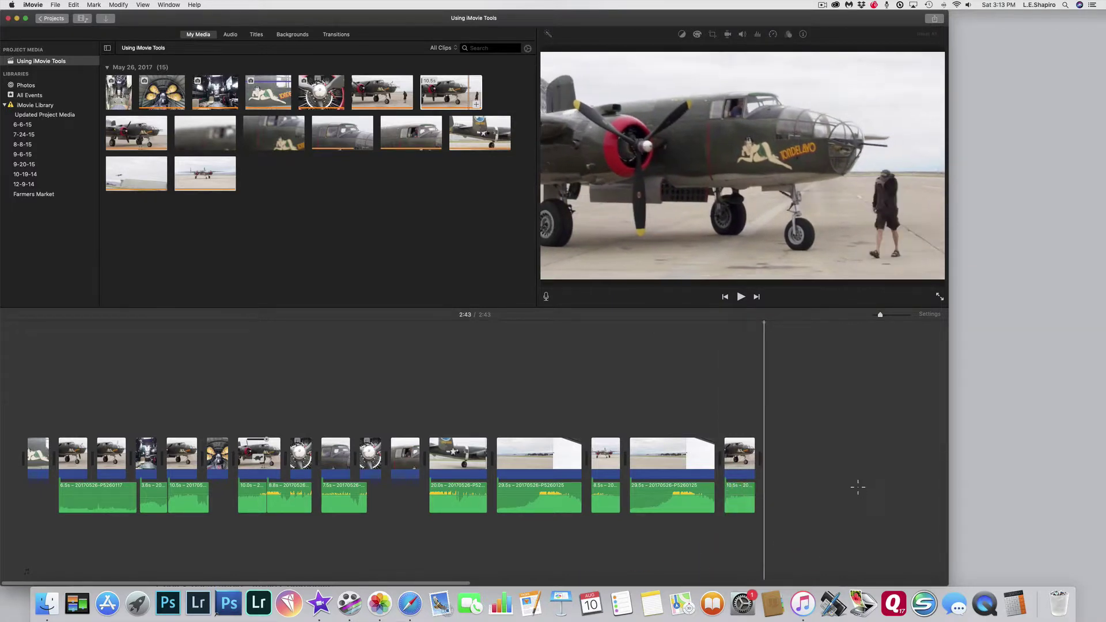
{"action": "left_click_drag", "start_coordinate": [748, 504], "coordinate": [231, 541]}
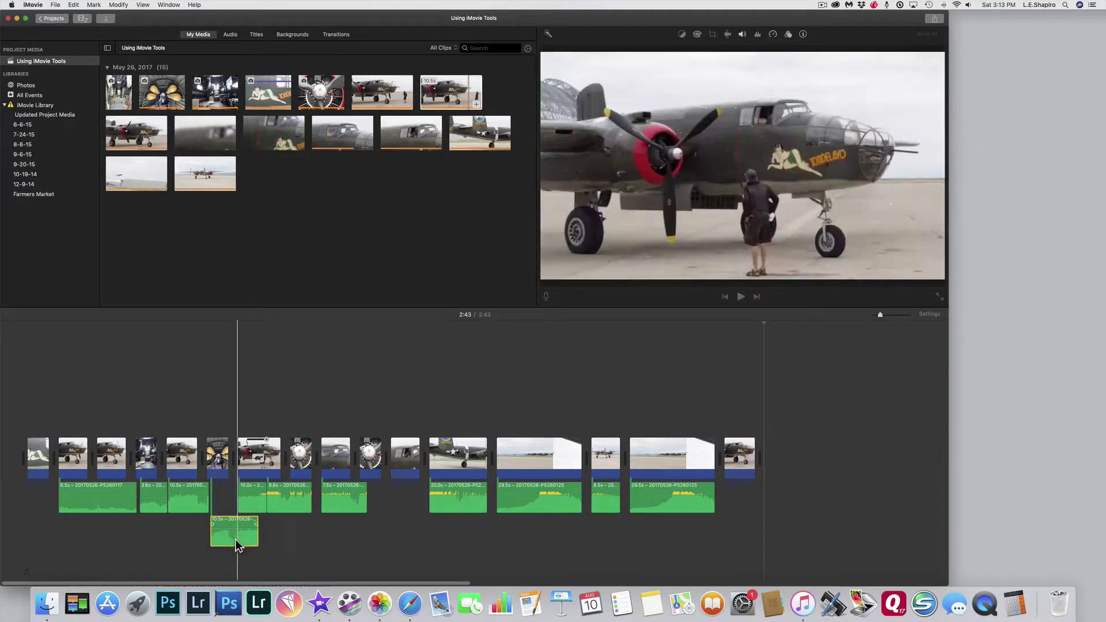
Trim the audio beneath the yellow tanks photo to 3.3 seconds to match the photo's end, and play back from the plane clip before it.
{"action": "left_click_drag", "start_coordinate": [258, 541], "coordinate": [234, 539]}
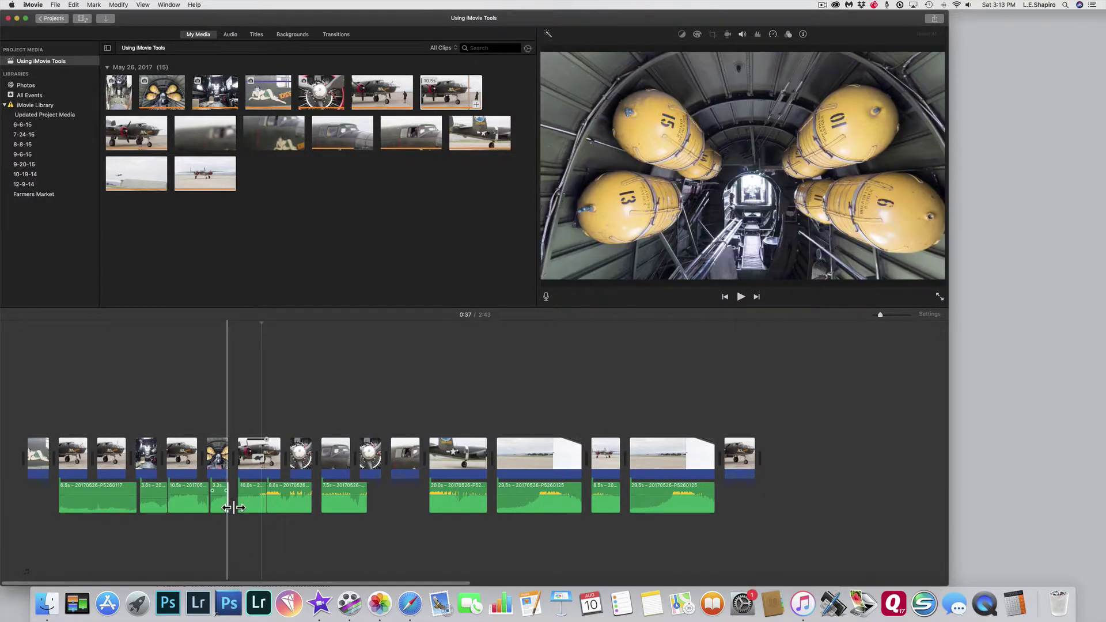
{"action": "left_click_drag", "start_coordinate": [233, 504], "coordinate": [240, 502]}
{"action": "left_click", "coordinate": [151, 505]}
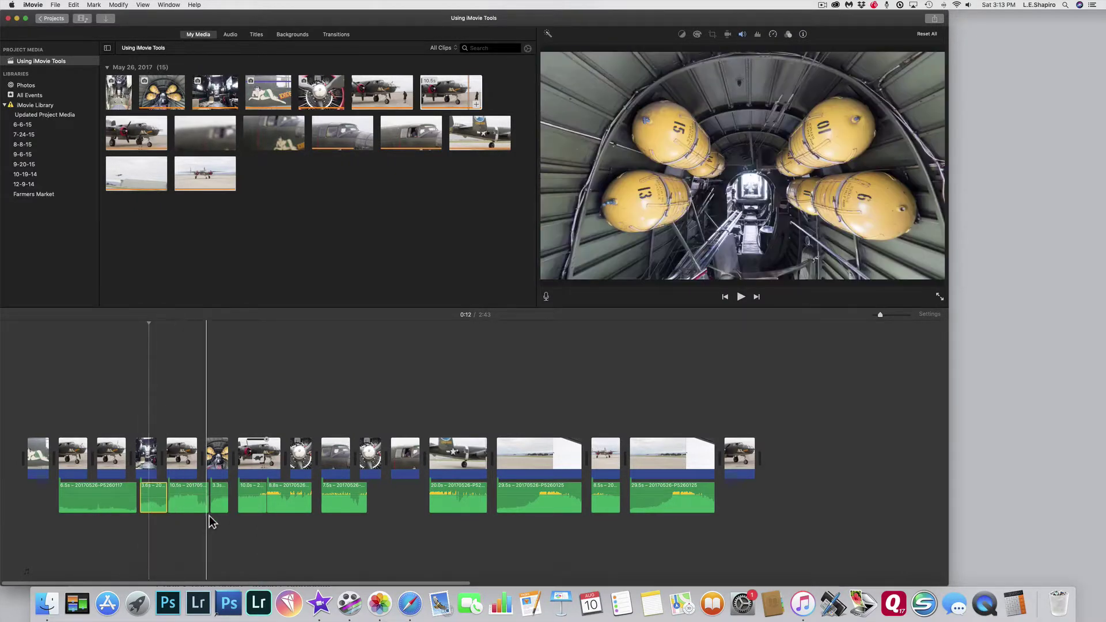
{"action": "left_click", "coordinate": [189, 520]}
{"action": "key", "text": "space"}
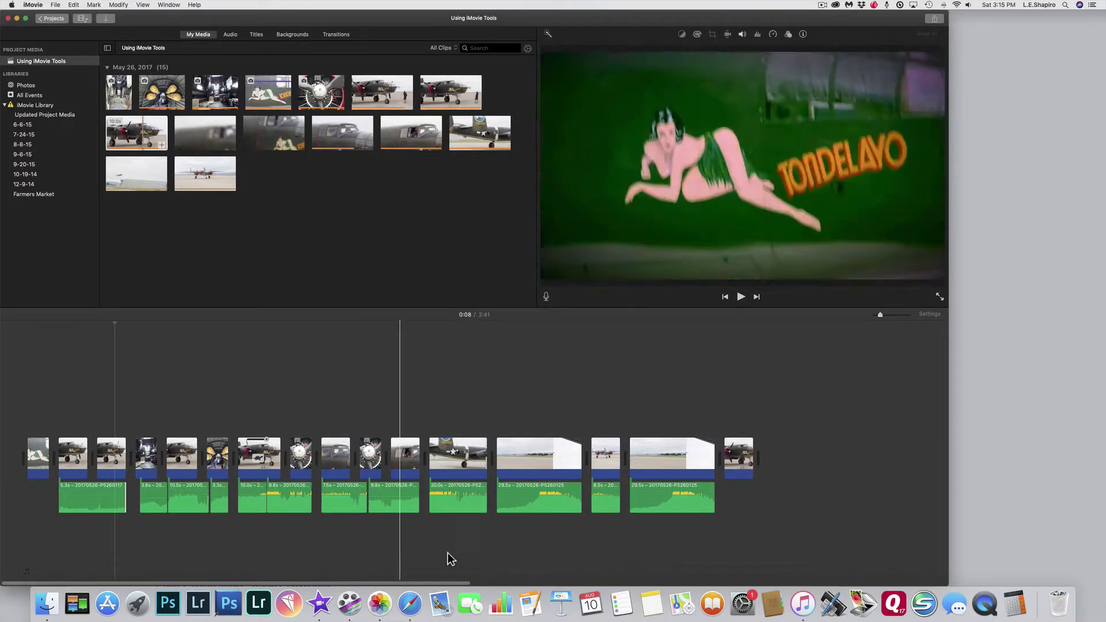
Delete the leftover 10-second plane clip at the end of the timeline.
{"action": "left_click", "coordinate": [746, 458]}
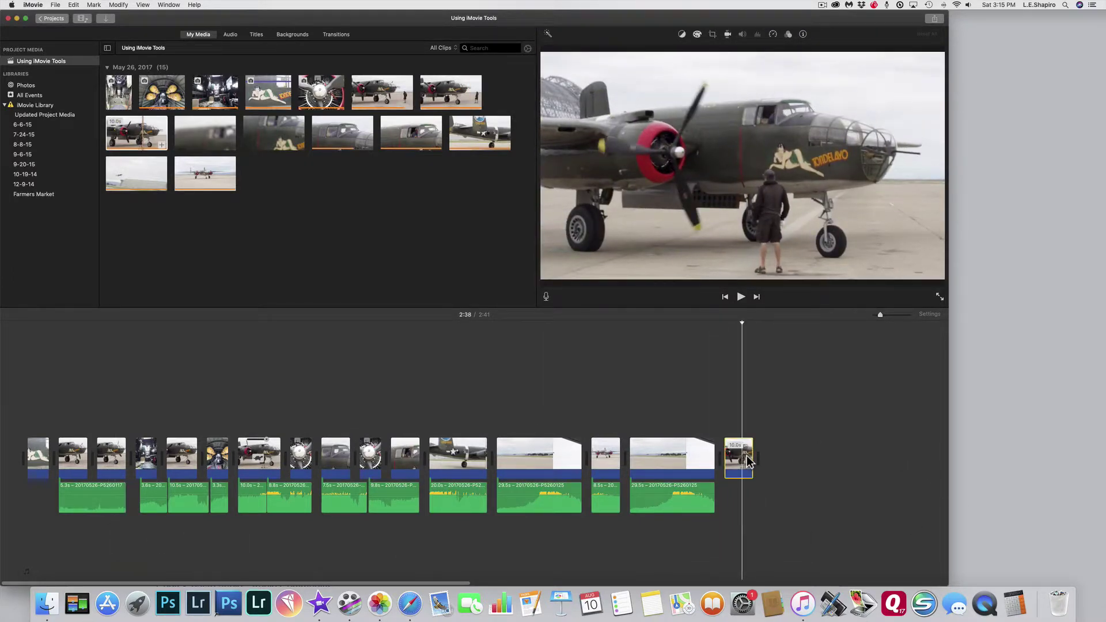
{"action": "key", "text": "Delete"}
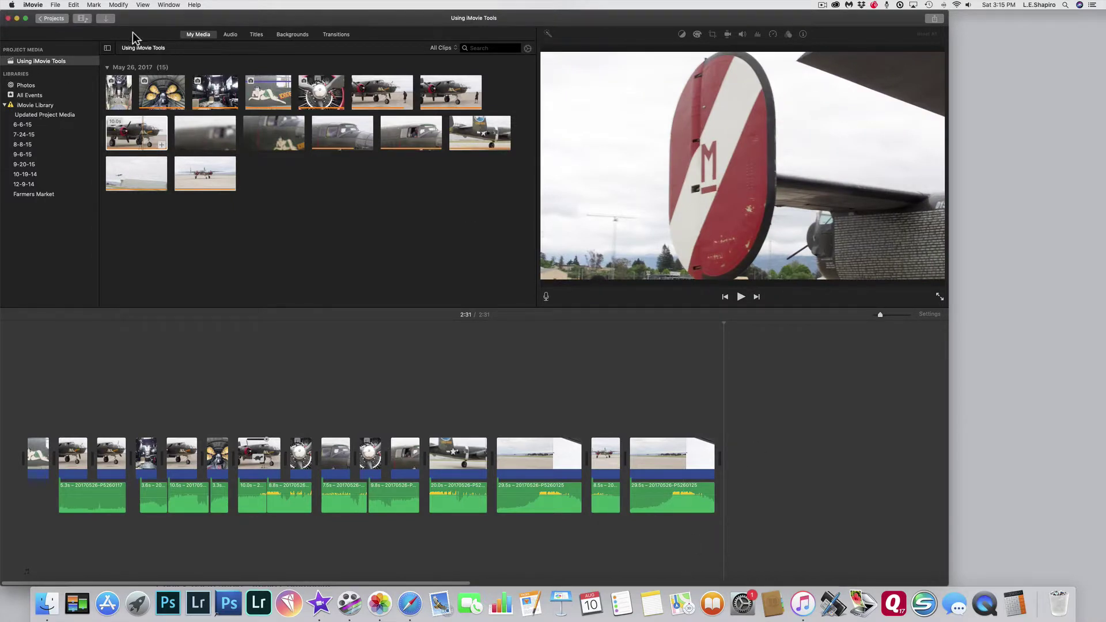
List the Theme Music category of the sound effects library.
{"action": "left_click", "coordinate": [230, 34]}
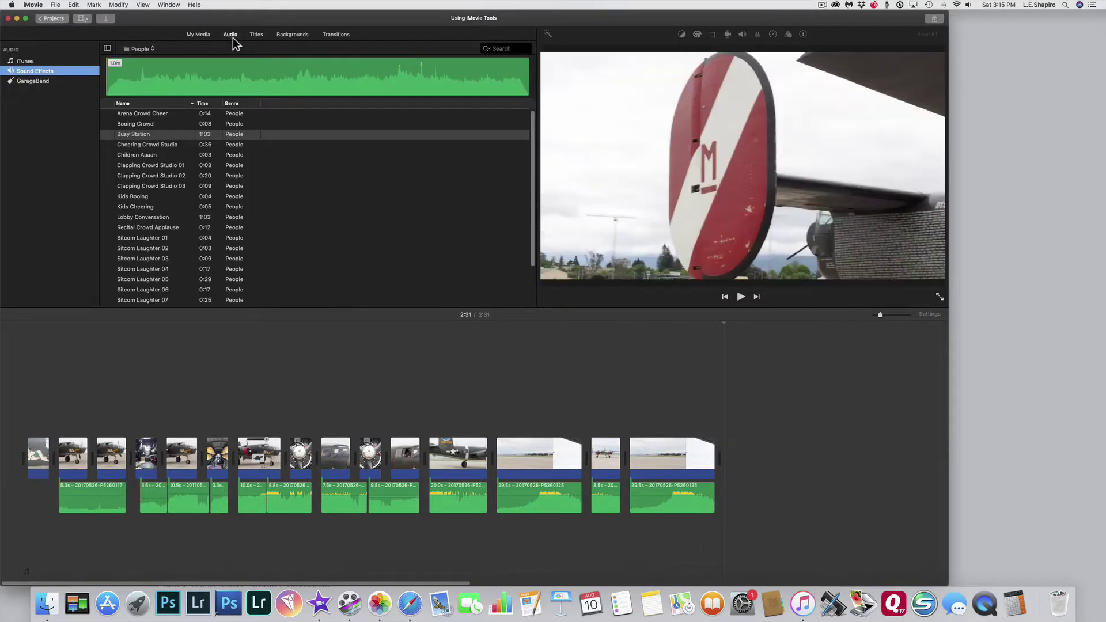
{"action": "left_click", "coordinate": [148, 52]}
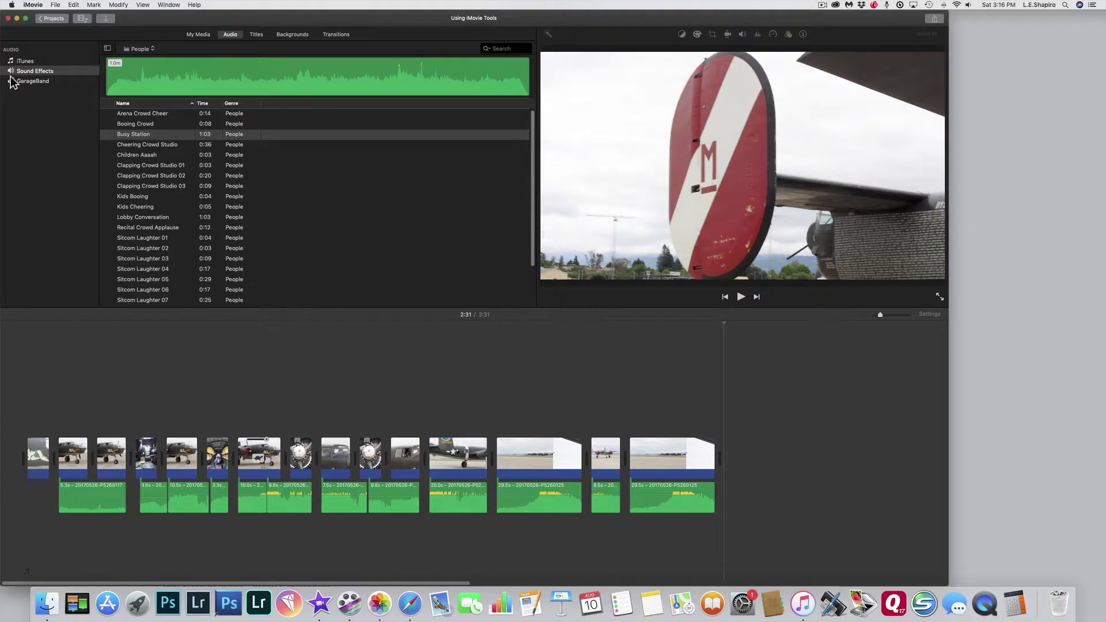
{"action": "left_click", "coordinate": [145, 50]}
{"action": "left_click", "coordinate": [147, 89]}
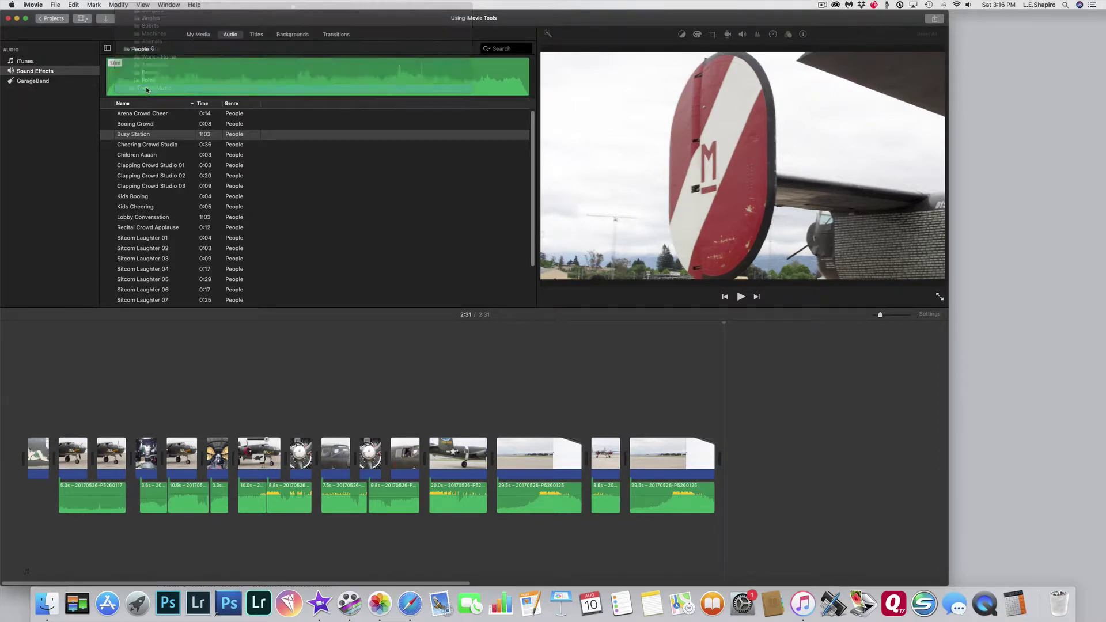
Preview the Bright, Travel, Simple and Modern theme music tracks.
{"action": "left_click", "coordinate": [129, 116]}
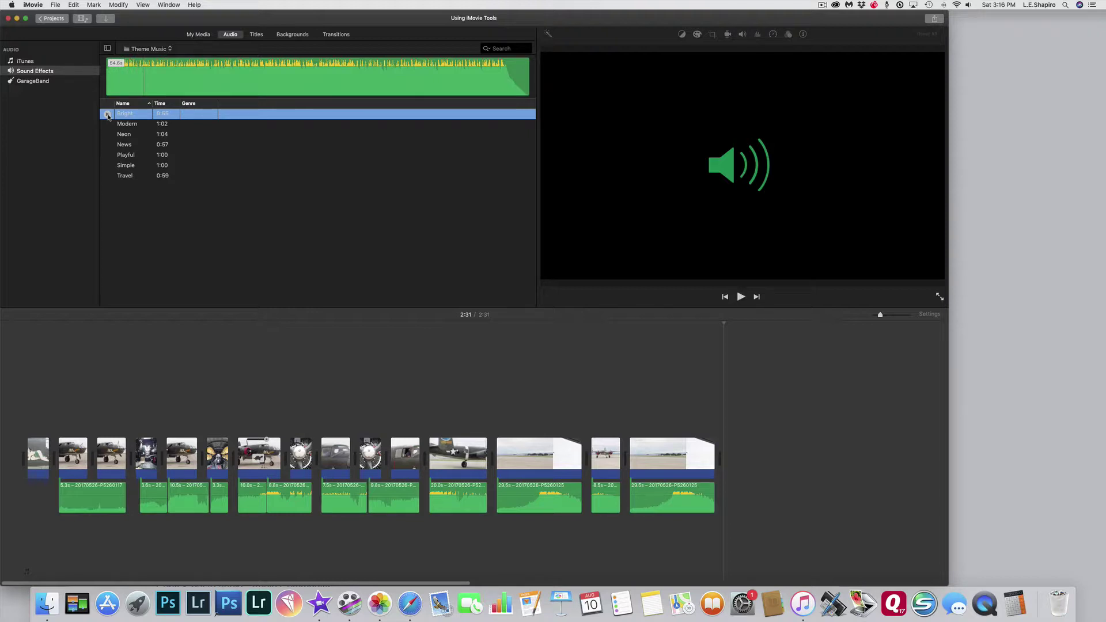
{"action": "left_click", "coordinate": [129, 179]}
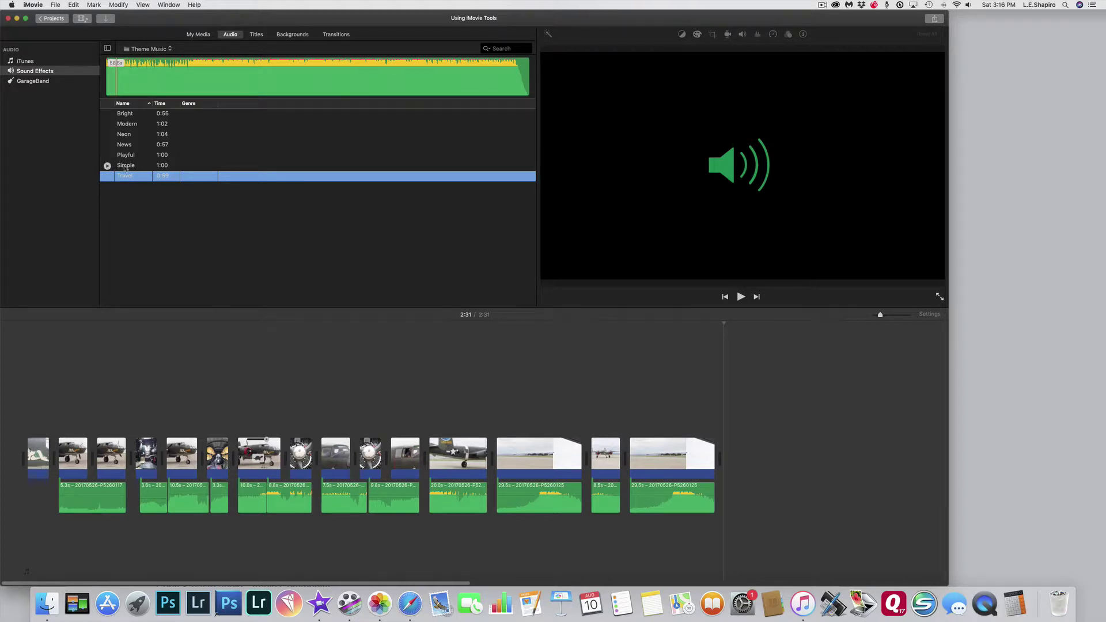
{"action": "left_click", "coordinate": [125, 166]}
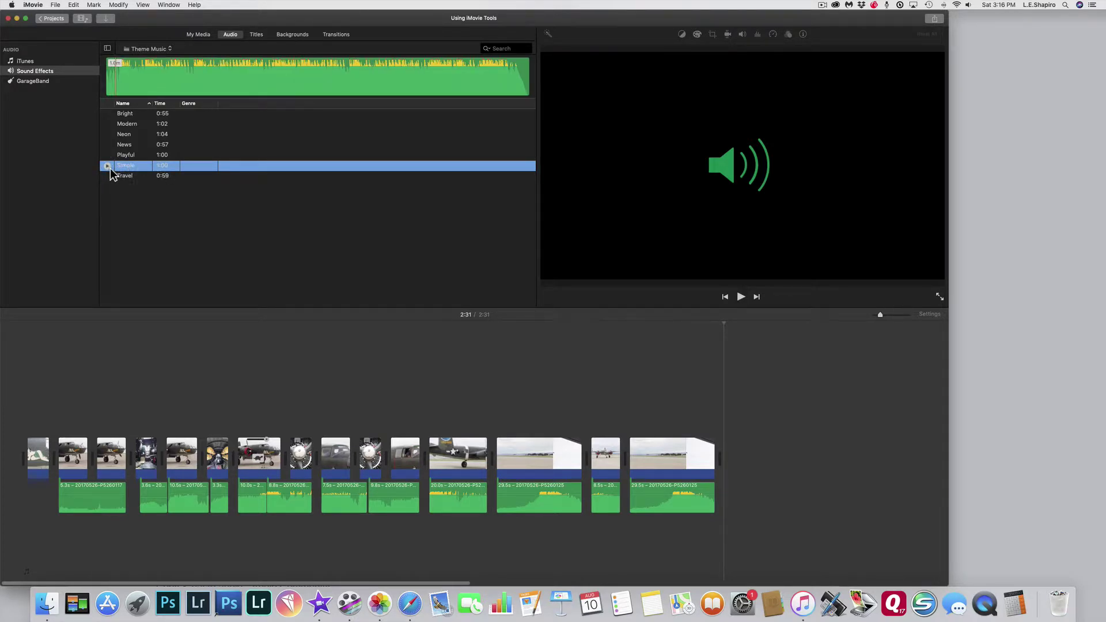
{"action": "left_click", "coordinate": [126, 115]}
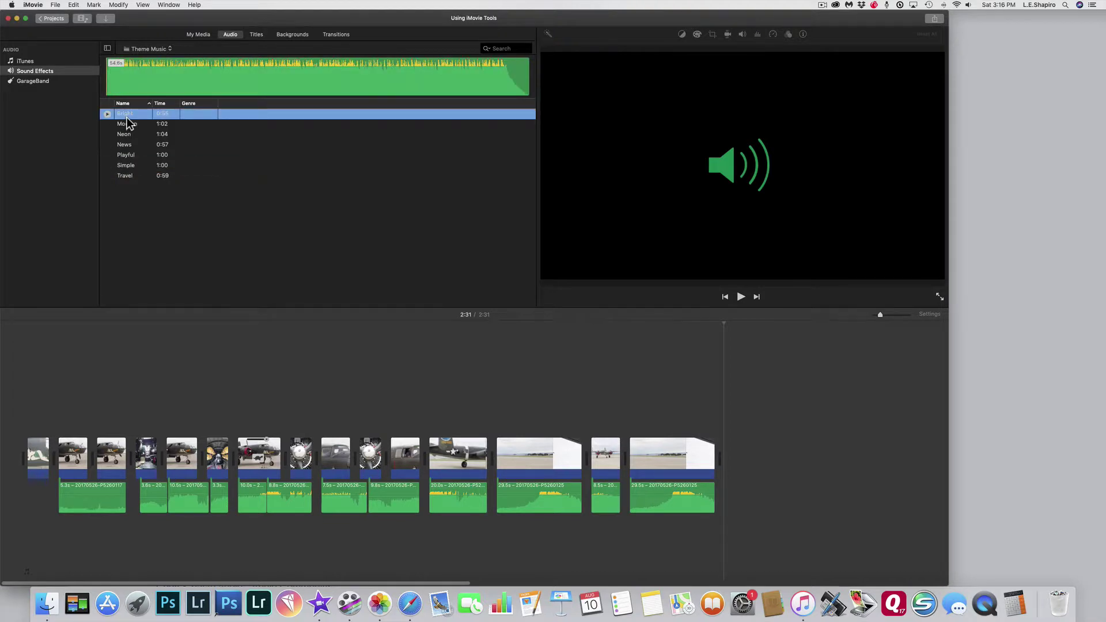
{"action": "left_click", "coordinate": [108, 125]}
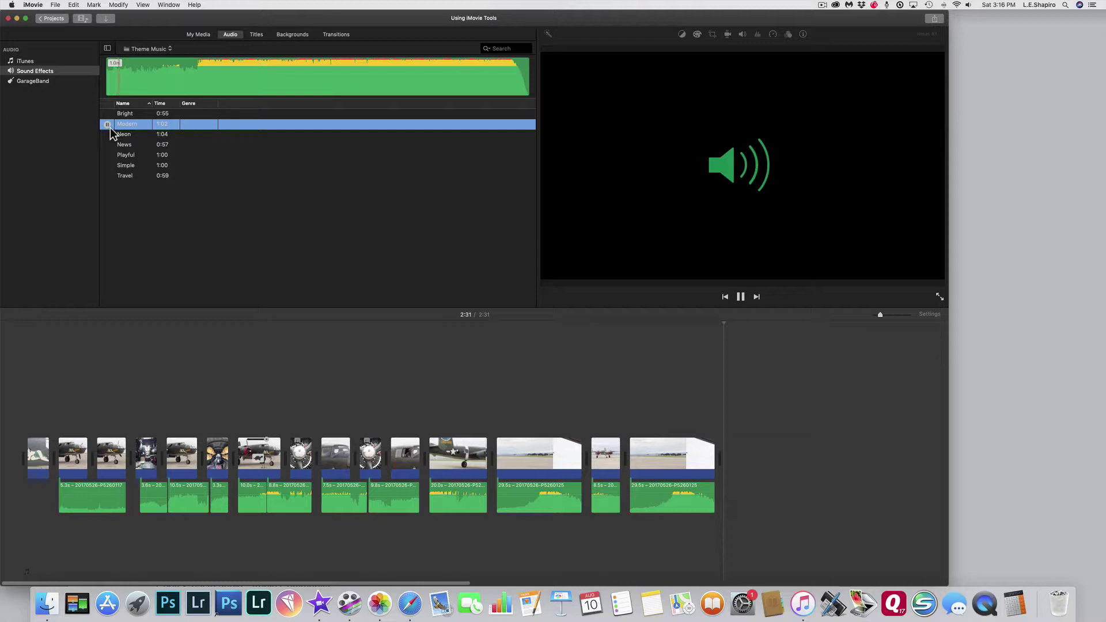
Add the full Bright track beneath the movie from its beginning, and select a middle range of the track's waveform in the library.
{"action": "left_click", "coordinate": [126, 115]}
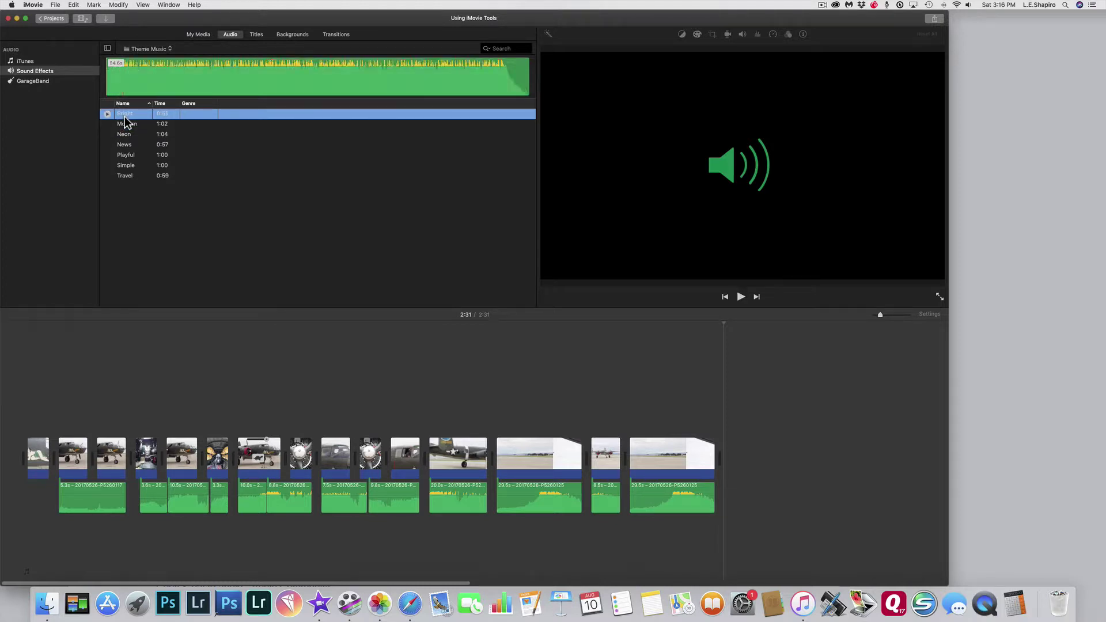
{"action": "left_click_drag", "start_coordinate": [52, 245], "coordinate": [7, 547]}
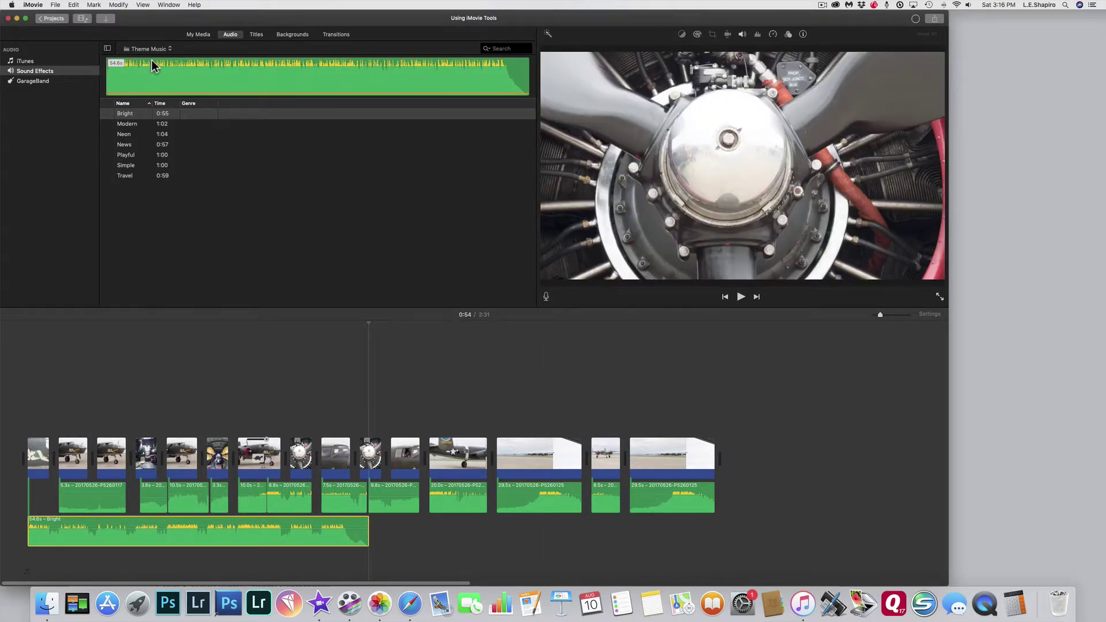
{"action": "left_click_drag", "start_coordinate": [152, 64], "coordinate": [322, 75]}
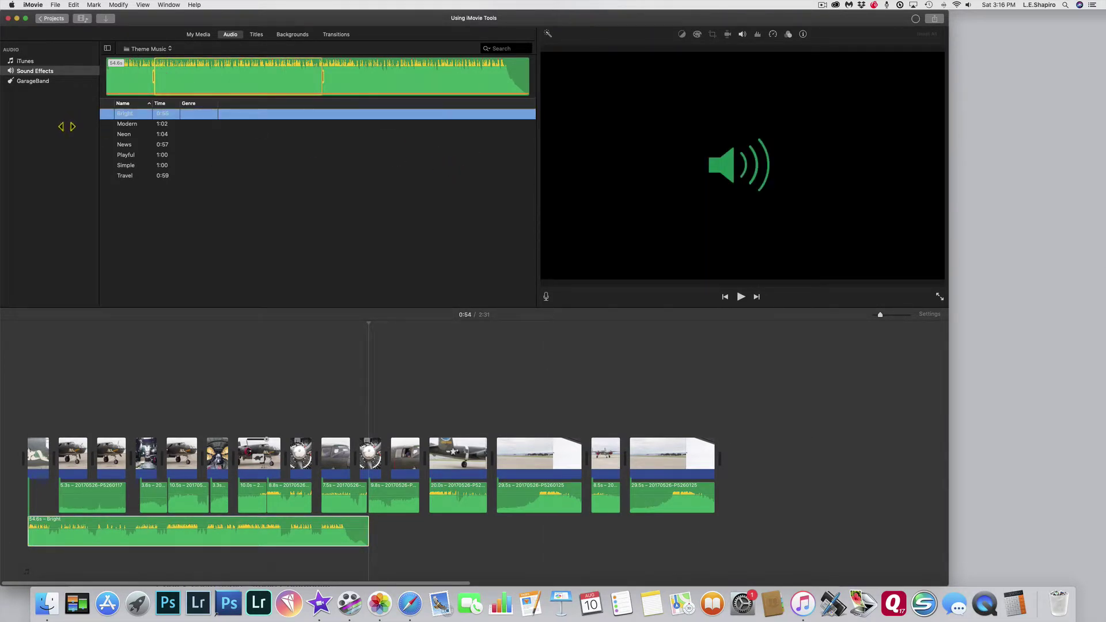
Place two more full copies of the Bright track end to end after the first, and trim the last one to 42.5 seconds.
{"action": "left_click", "coordinate": [112, 86]}
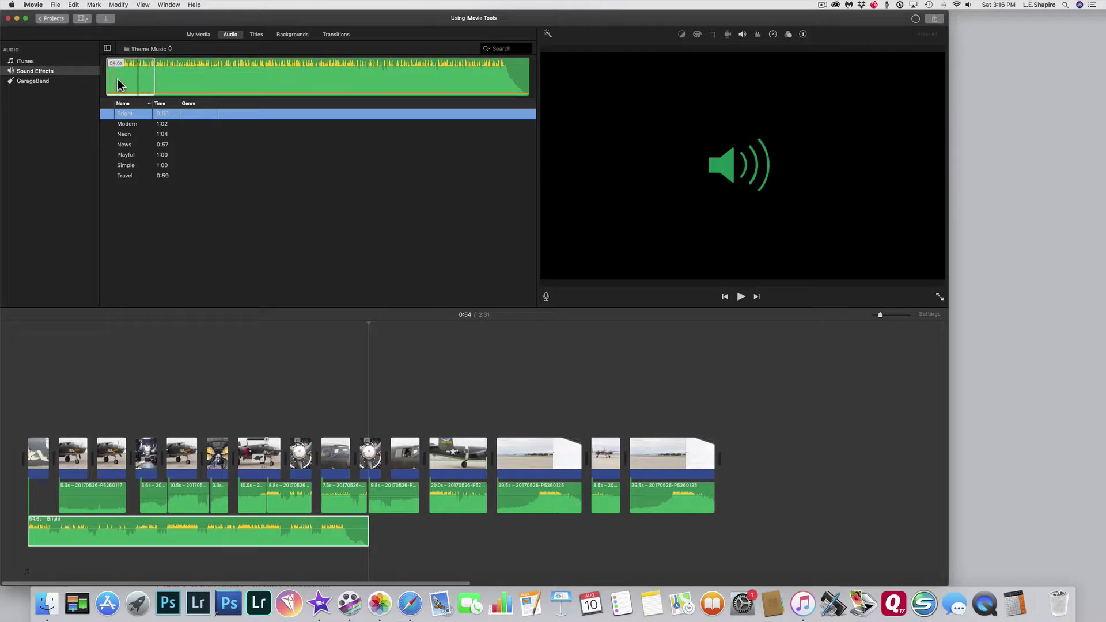
{"action": "mouse_move", "coordinate": [135, 121]}
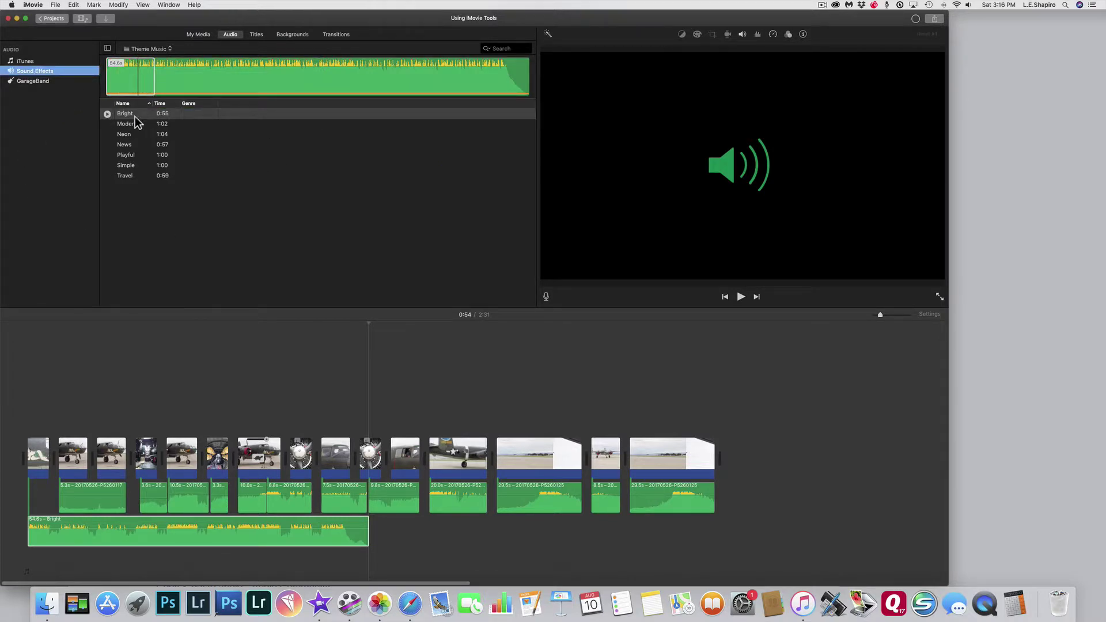
{"action": "left_click_drag", "start_coordinate": [126, 121], "coordinate": [377, 540]}
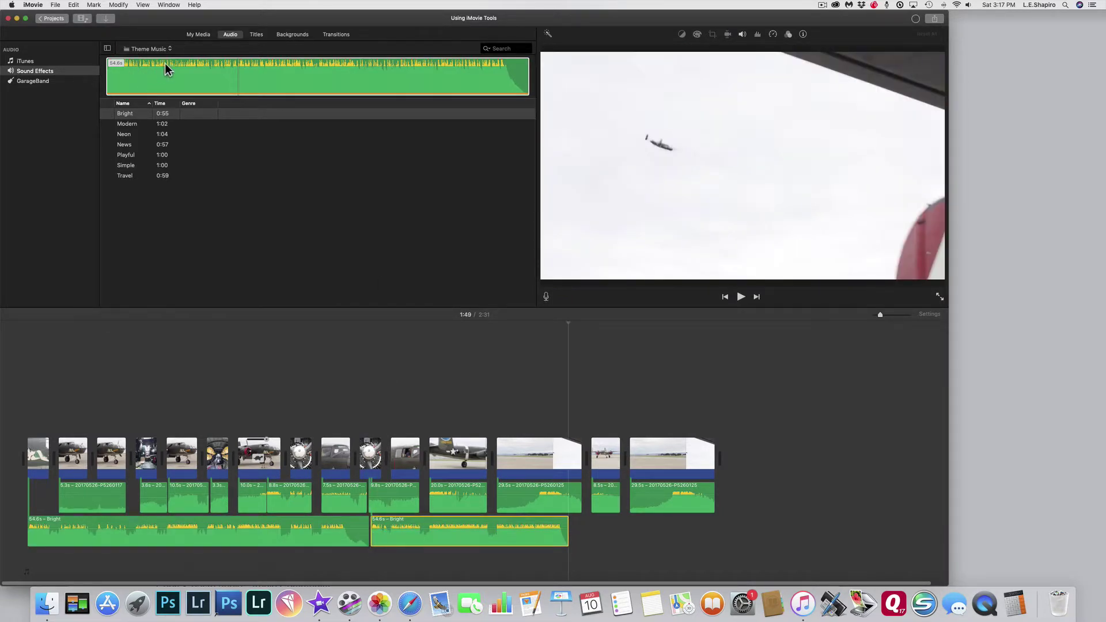
{"action": "left_click", "coordinate": [182, 84]}
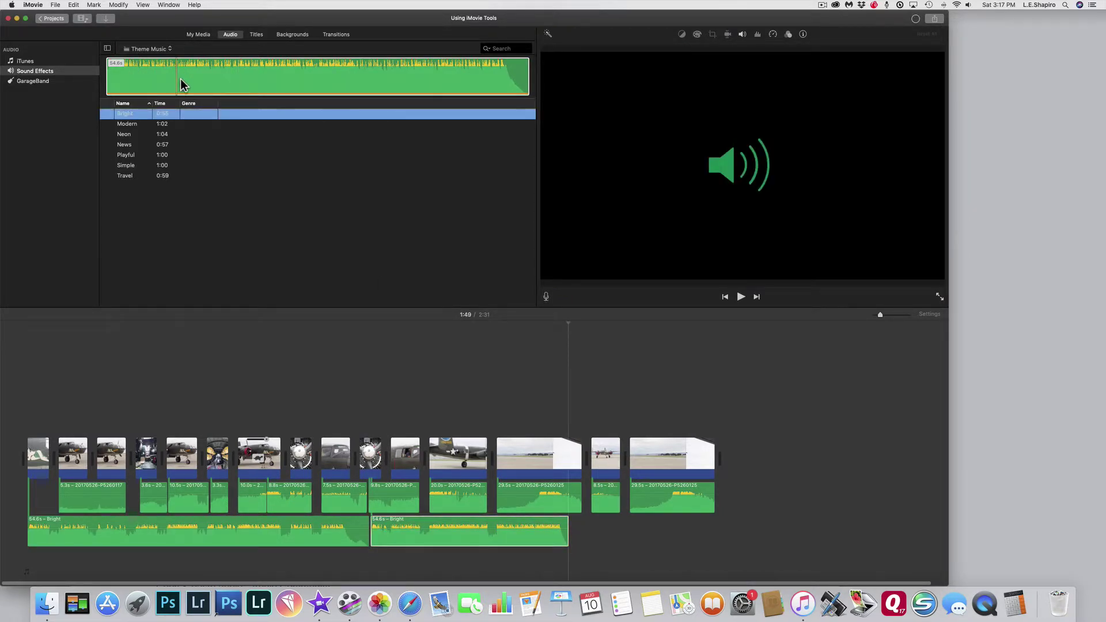
{"action": "left_click_drag", "start_coordinate": [327, 154], "coordinate": [572, 534]}
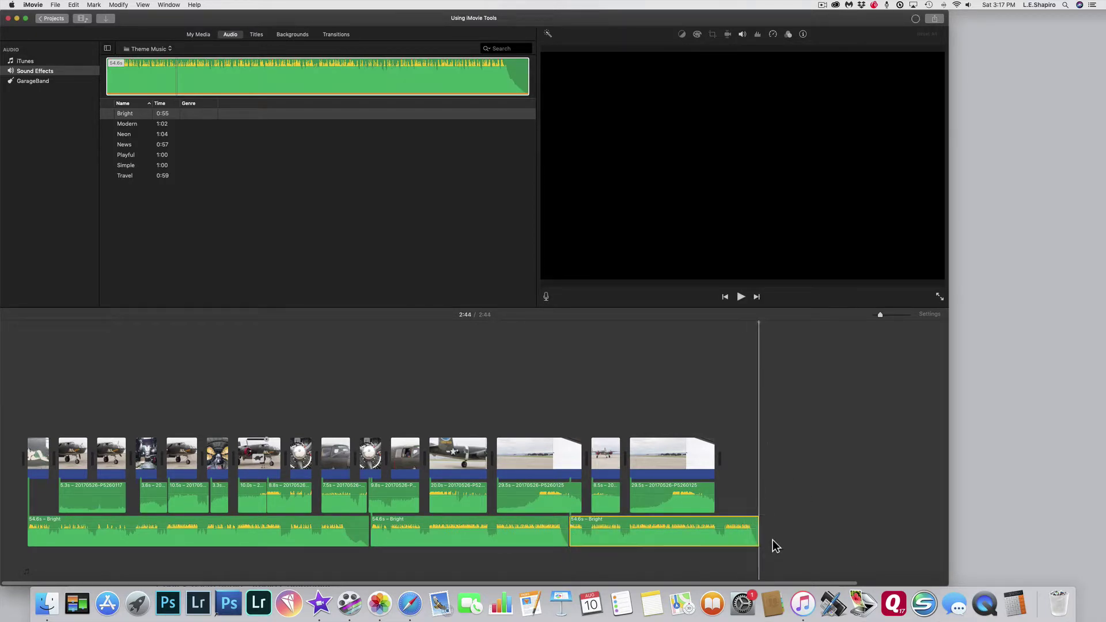
{"action": "left_click_drag", "start_coordinate": [760, 539], "coordinate": [721, 542]}
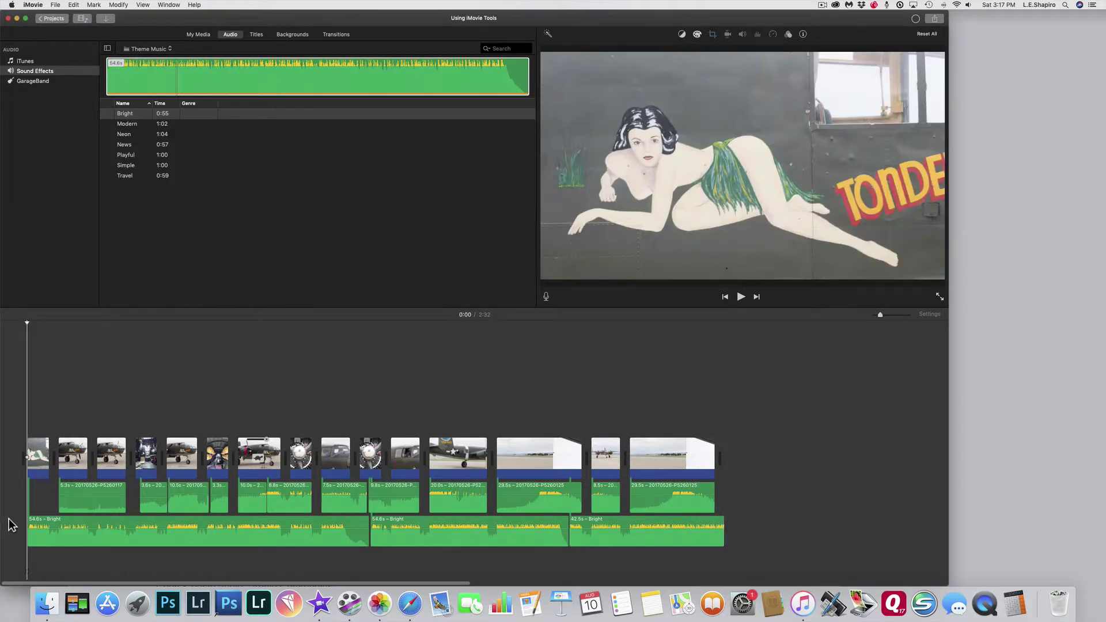
Play the movie's opening and extend the first detached engine audio clip's end to the start of the next one.
{"action": "key", "text": "space"}
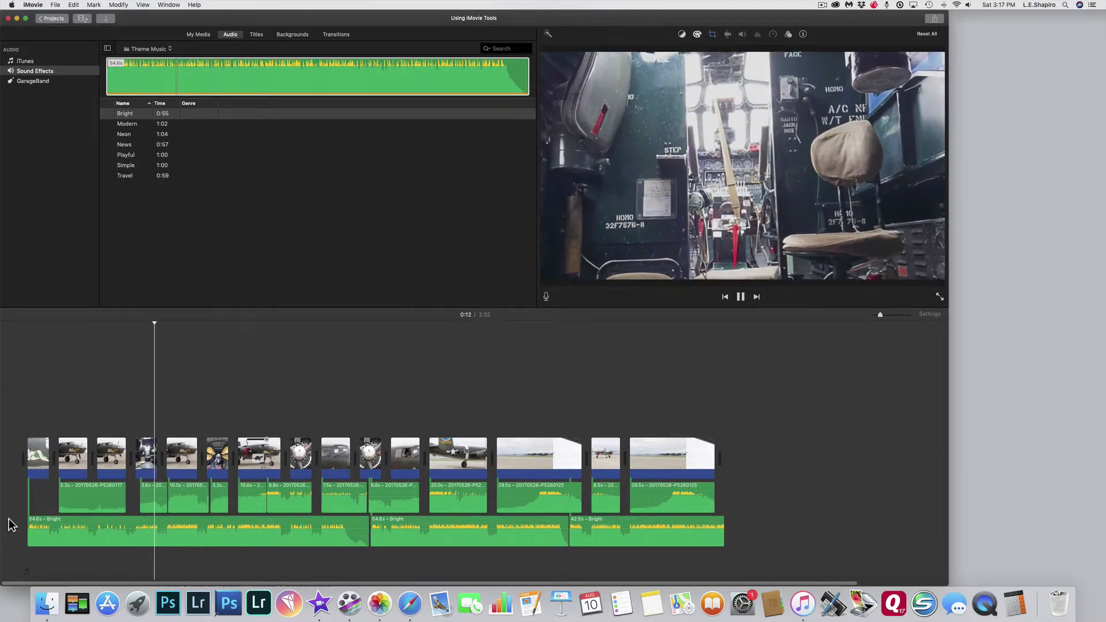
{"action": "key", "text": "space"}
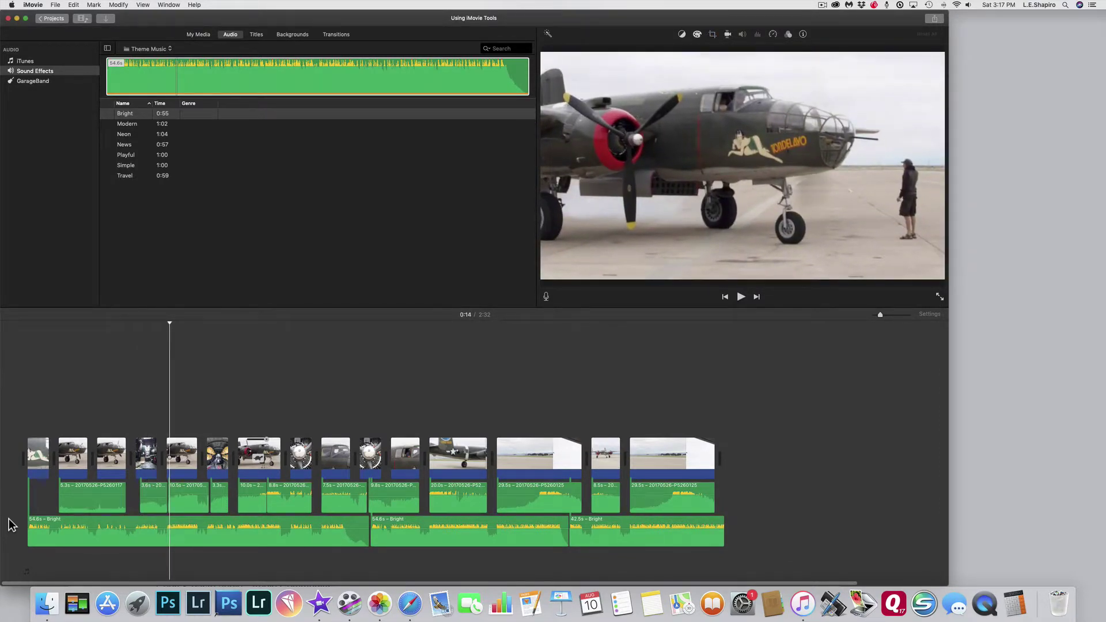
{"action": "left_click", "coordinate": [99, 511]}
{"action": "left_click_drag", "start_coordinate": [114, 514], "coordinate": [99, 506]}
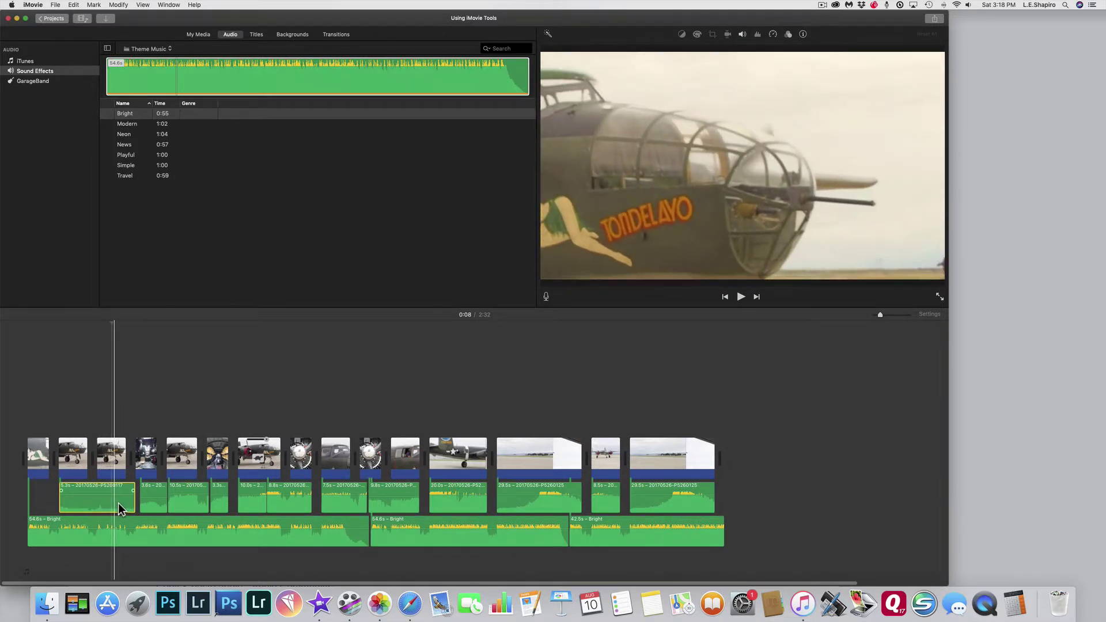
Make the first engine audio clip lower the volume of other clips, and play the opening with the ducked music.
{"action": "left_click", "coordinate": [94, 500]}
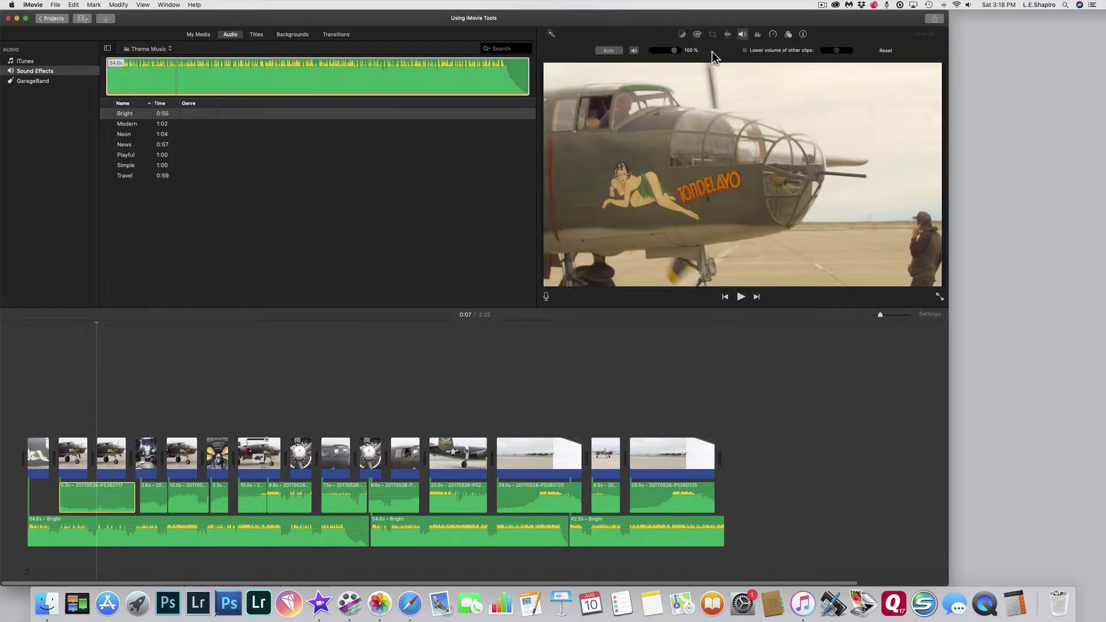
{"action": "left_click", "coordinate": [749, 52]}
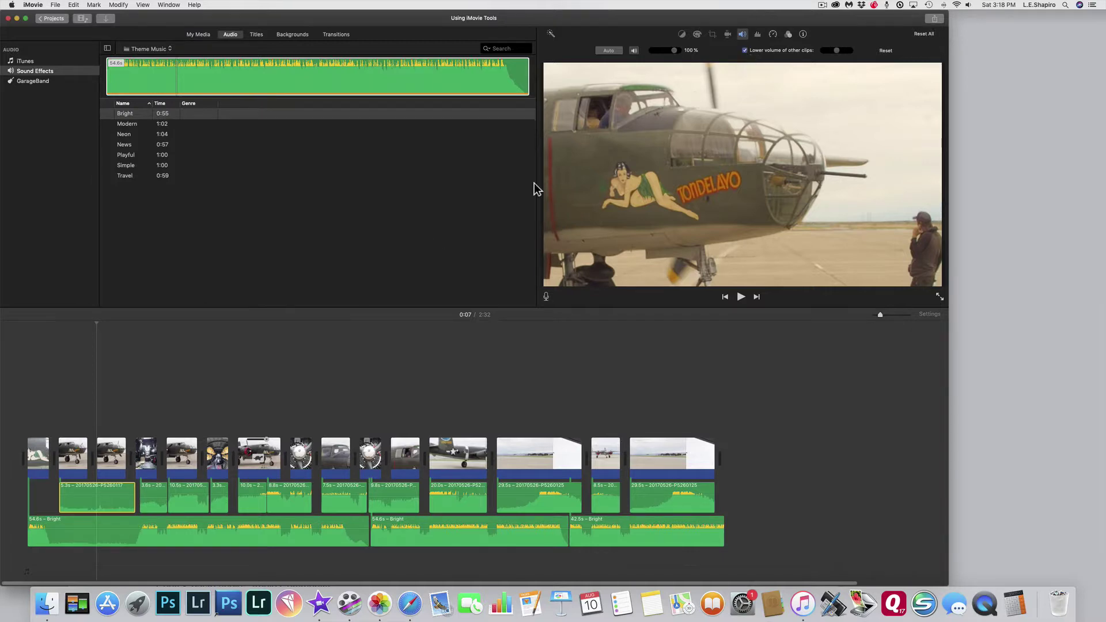
{"action": "left_click", "coordinate": [35, 547]}
{"action": "key", "text": "space"}
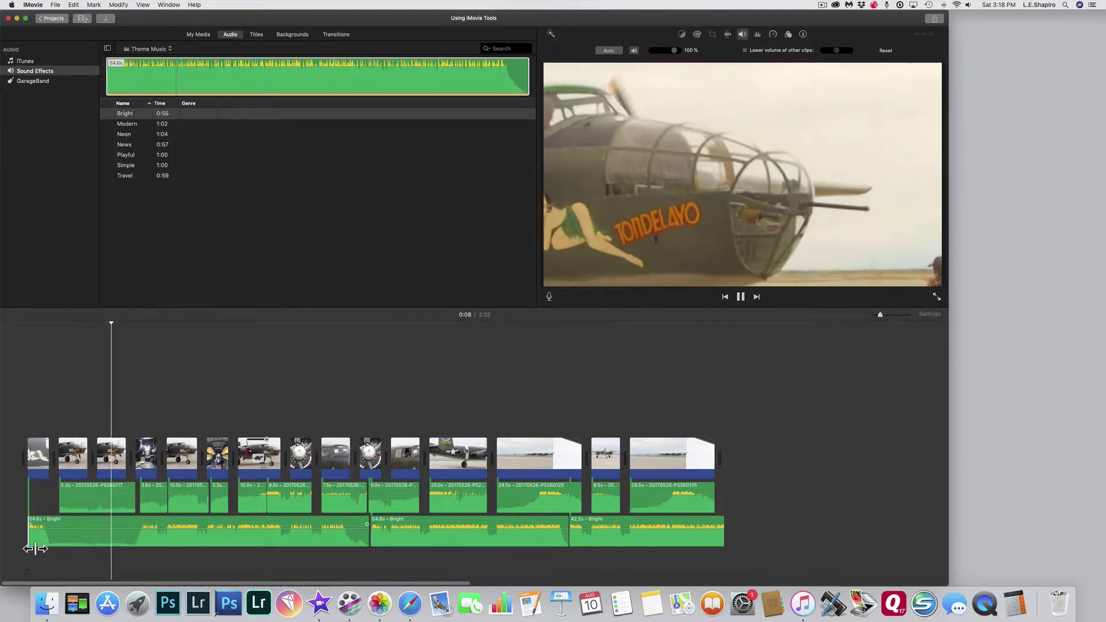
{"action": "key", "text": "space"}
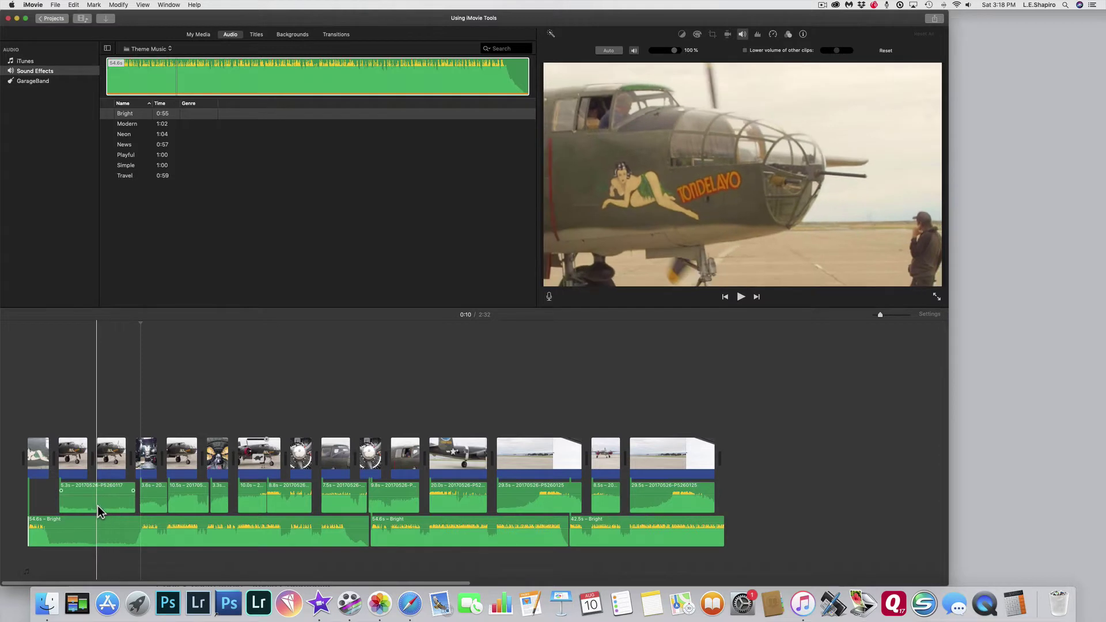
Raise the first engine audio clip's volume to 400% and play the movie from the beginning.
{"action": "left_click", "coordinate": [109, 510]}
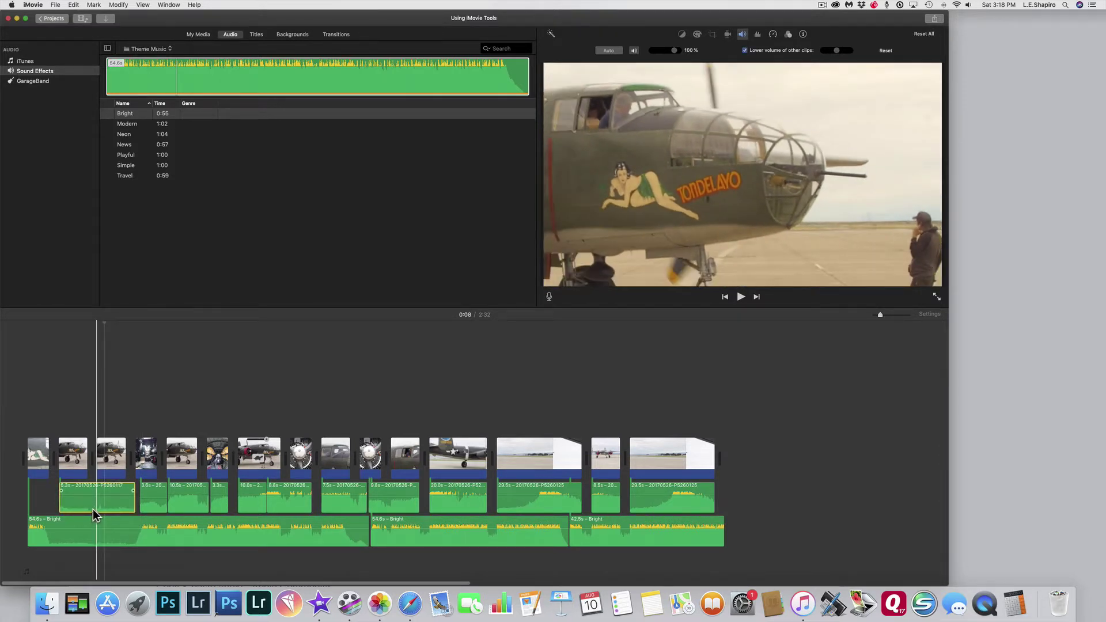
{"action": "left_click_drag", "start_coordinate": [99, 502], "coordinate": [98, 493]}
{"action": "left_click", "coordinate": [28, 568]}
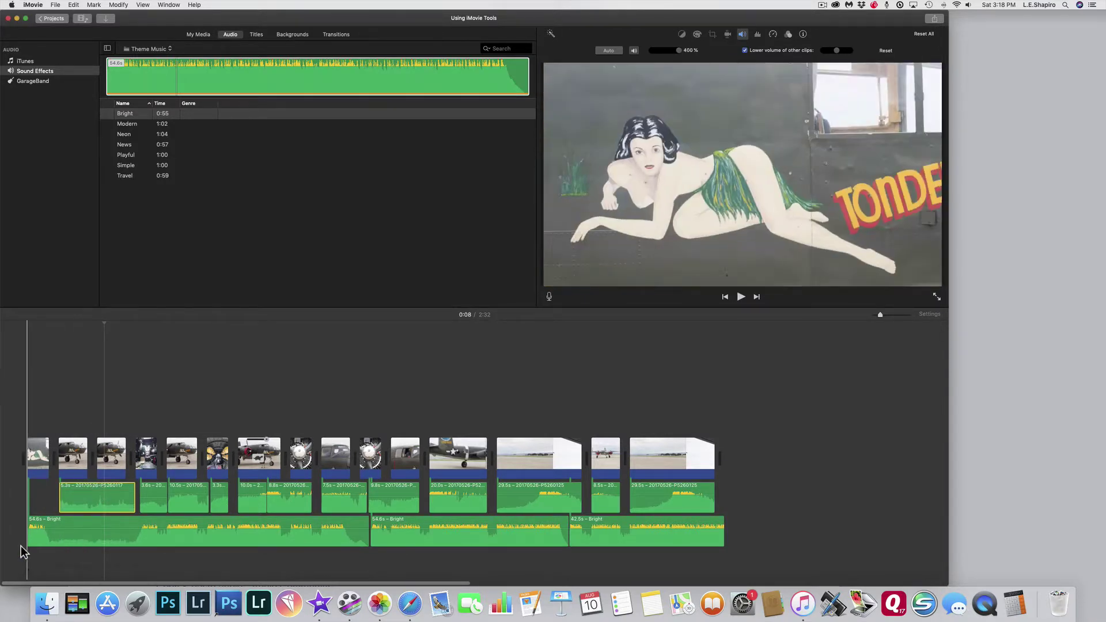
{"action": "key", "text": "space"}
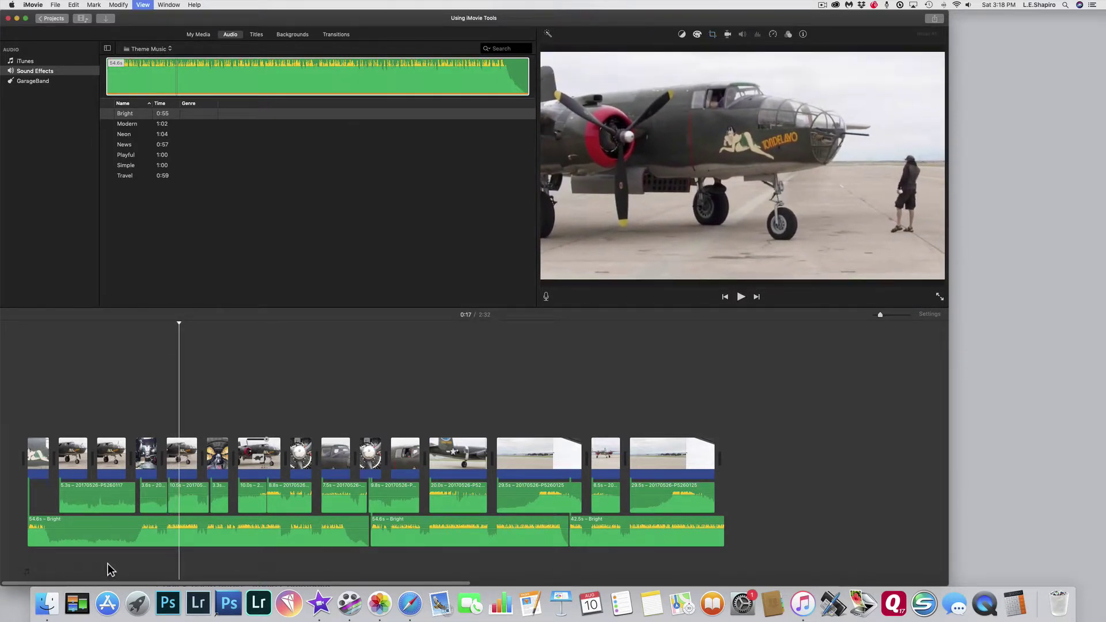
Raise the volume of the 10.5-second engine audio clip and play that section against the music.
{"action": "left_click", "coordinate": [199, 509]}
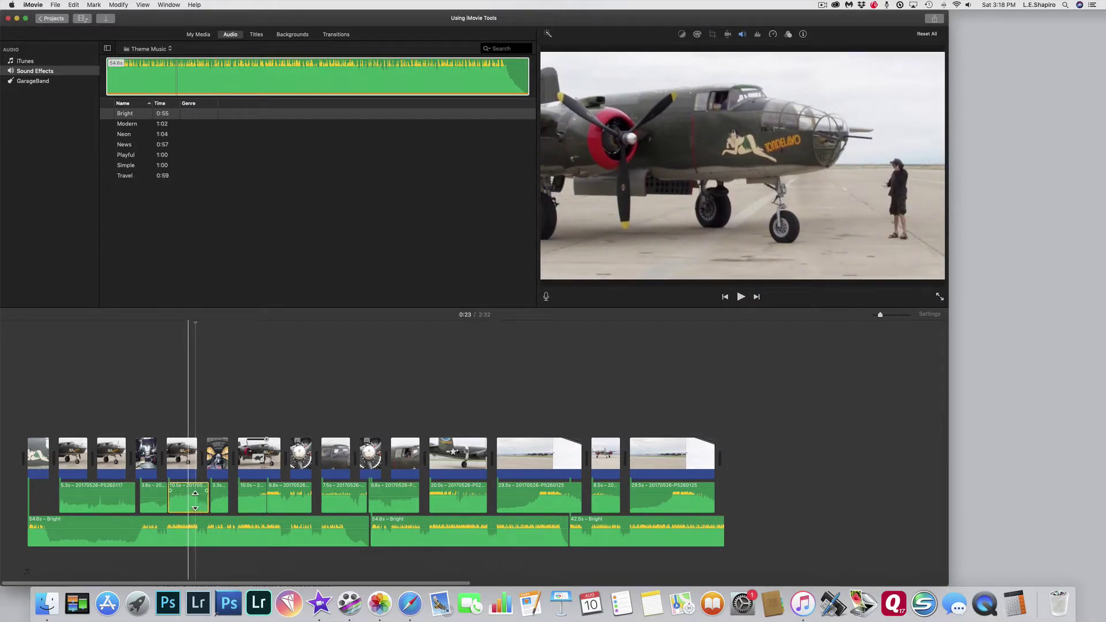
{"action": "left_click_drag", "start_coordinate": [194, 500], "coordinate": [194, 496]}
{"action": "left_click", "coordinate": [145, 525]}
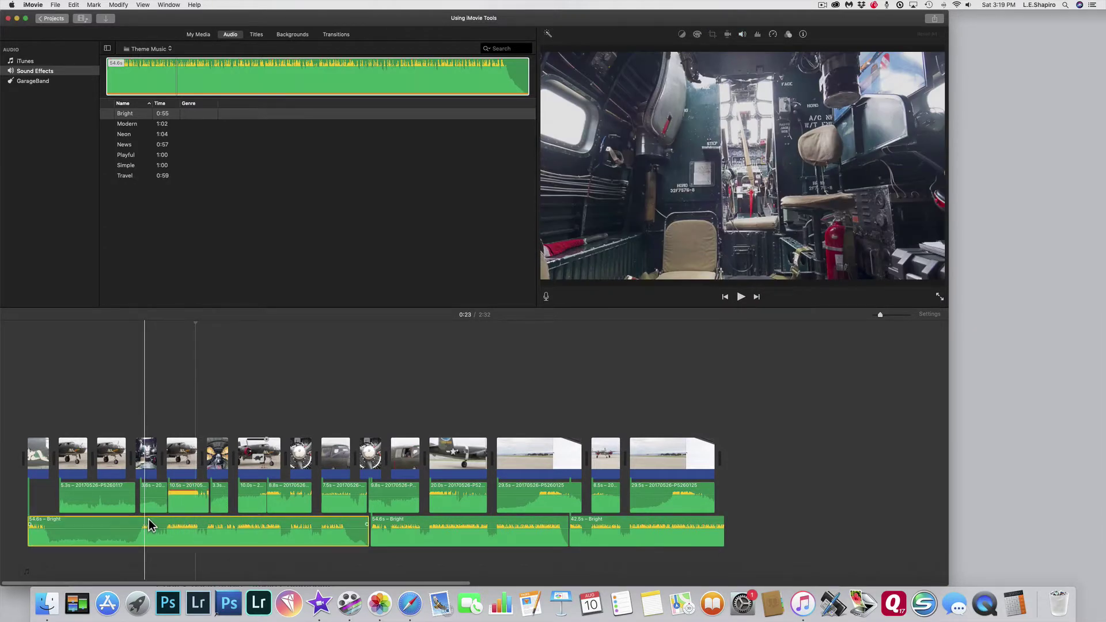
{"action": "key", "text": "space"}
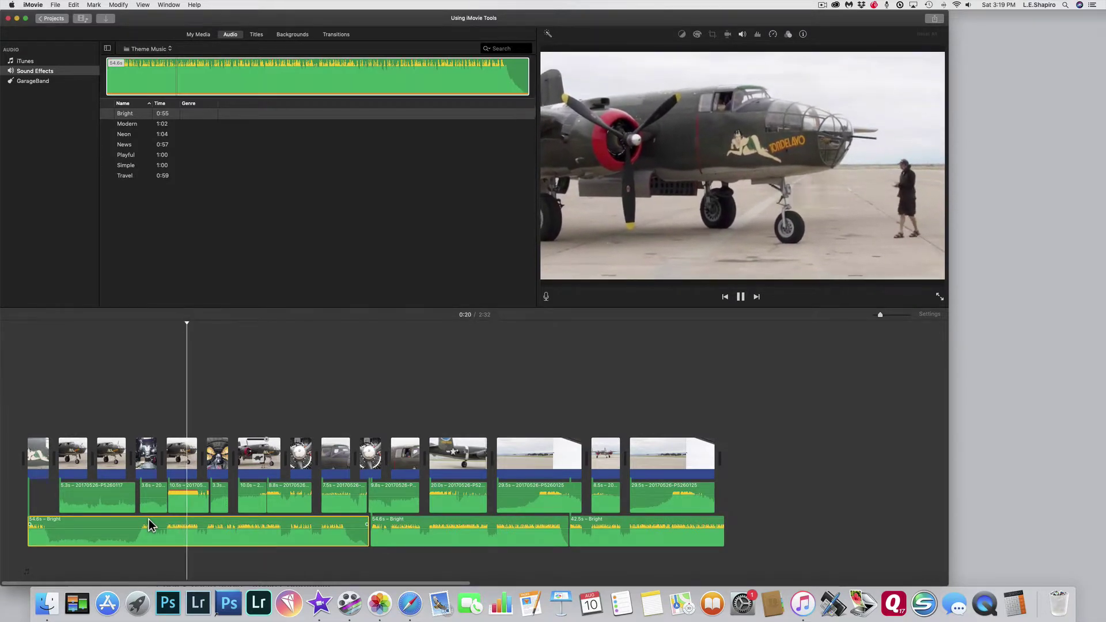
{"action": "key", "text": "space"}
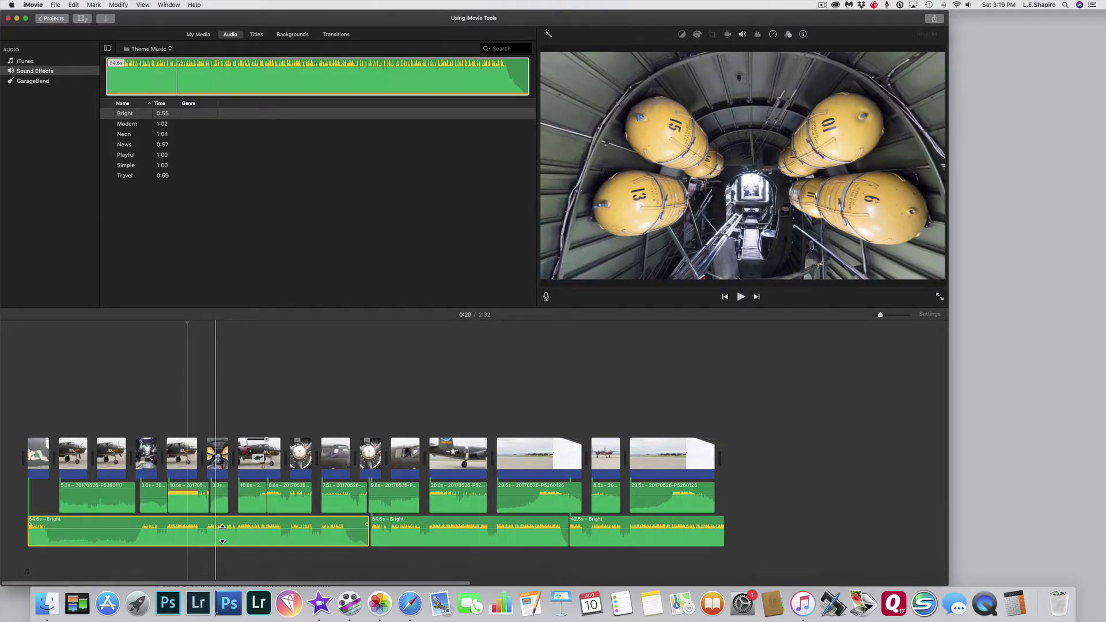
Lower the volume of the first Bright music track and play the section around the 10.5-second engine clip.
{"action": "left_click", "coordinate": [377, 530]}
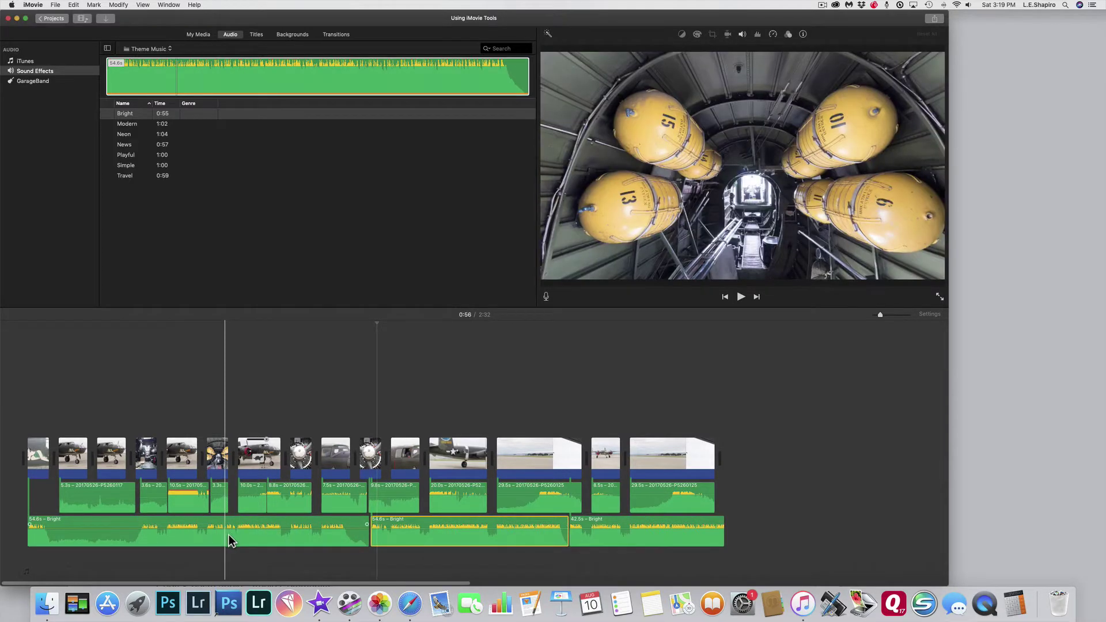
{"action": "left_click", "coordinate": [245, 542]}
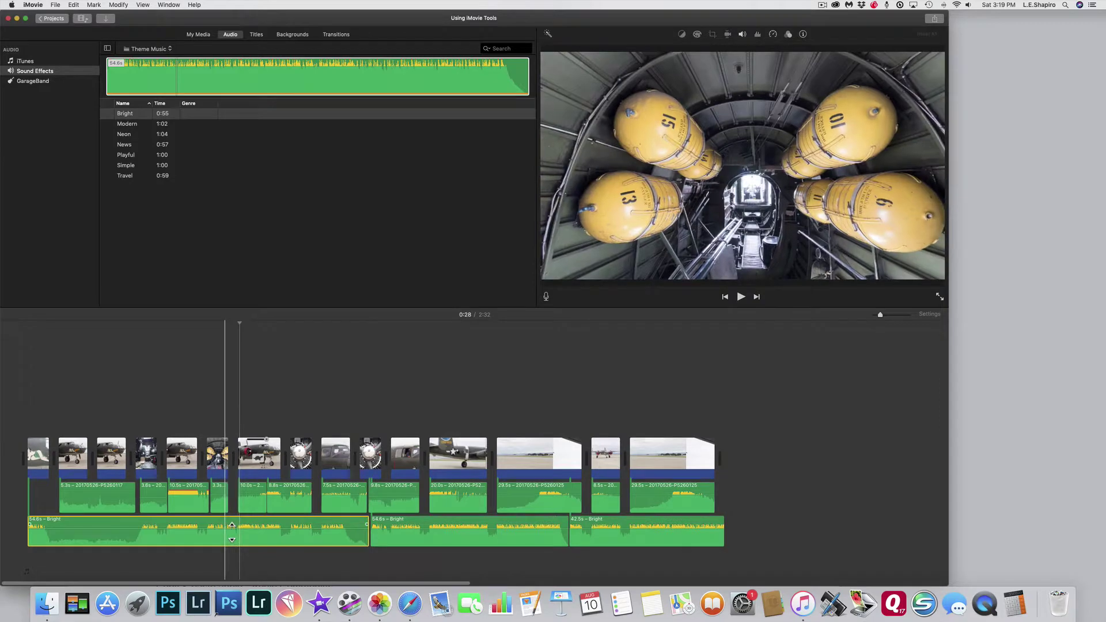
{"action": "left_click_drag", "start_coordinate": [232, 526], "coordinate": [231, 535]}
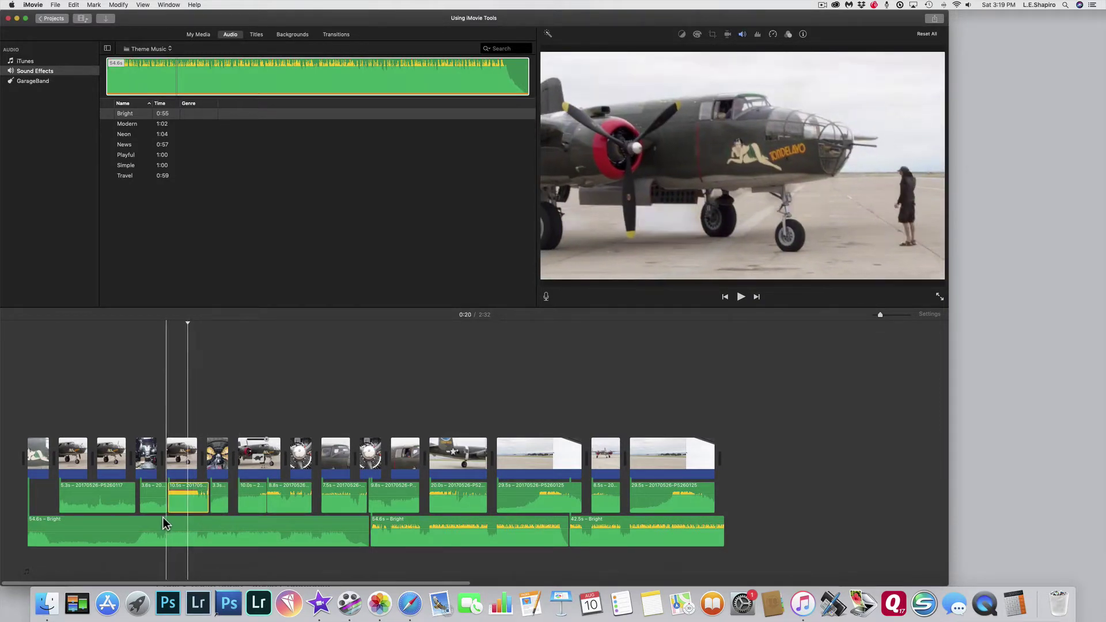
{"action": "left_click", "coordinate": [157, 521]}
{"action": "key", "text": "space"}
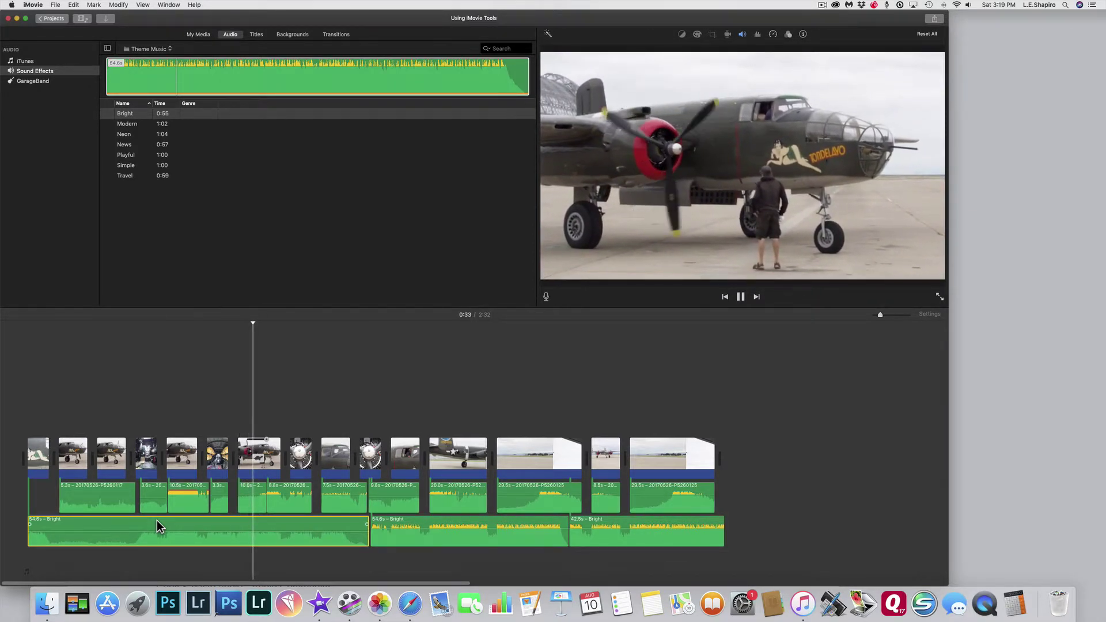
{"action": "key", "text": "space"}
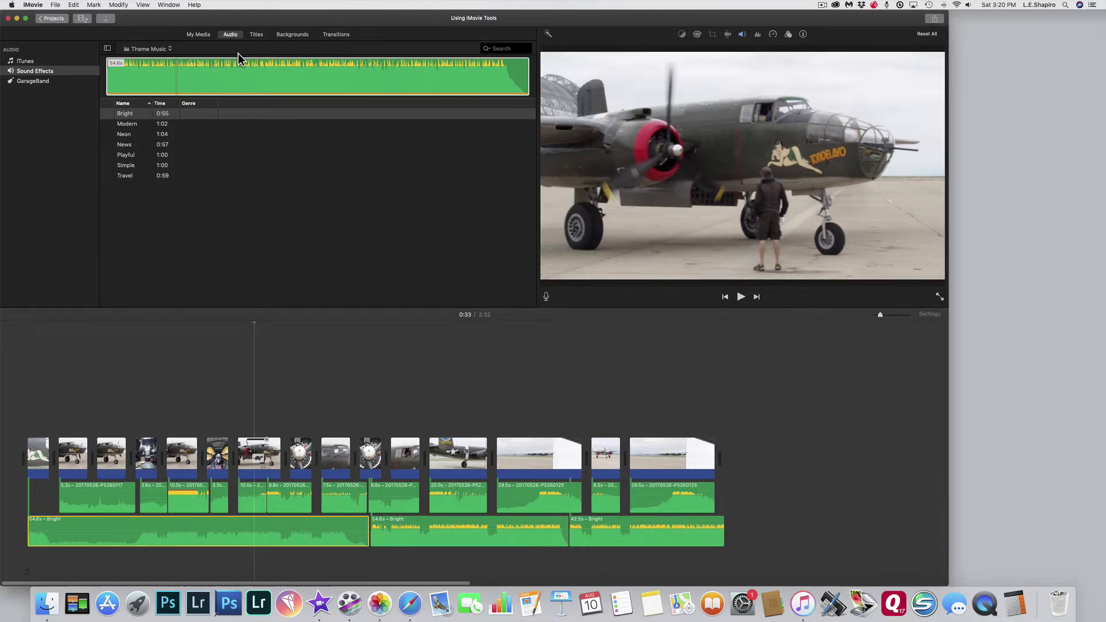
Insert the Educational Globe background at the playhead, and place another copy as an overlay above the opening photo.
{"action": "left_click", "coordinate": [298, 39]}
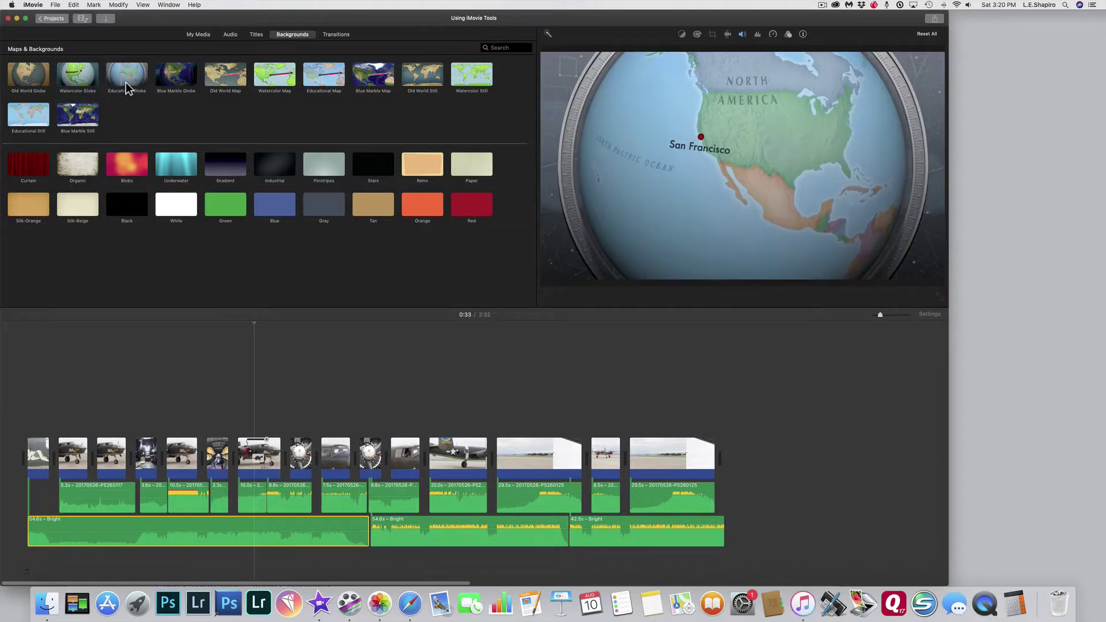
{"action": "key", "text": "w"}
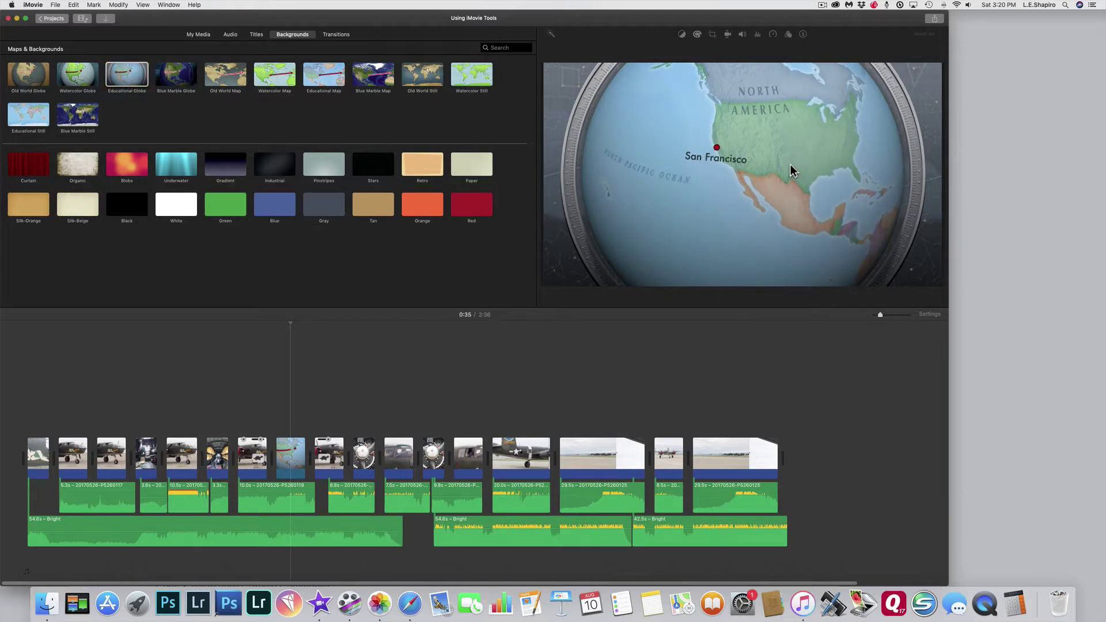
{"action": "left_click_drag", "start_coordinate": [107, 87], "coordinate": [16, 425]}
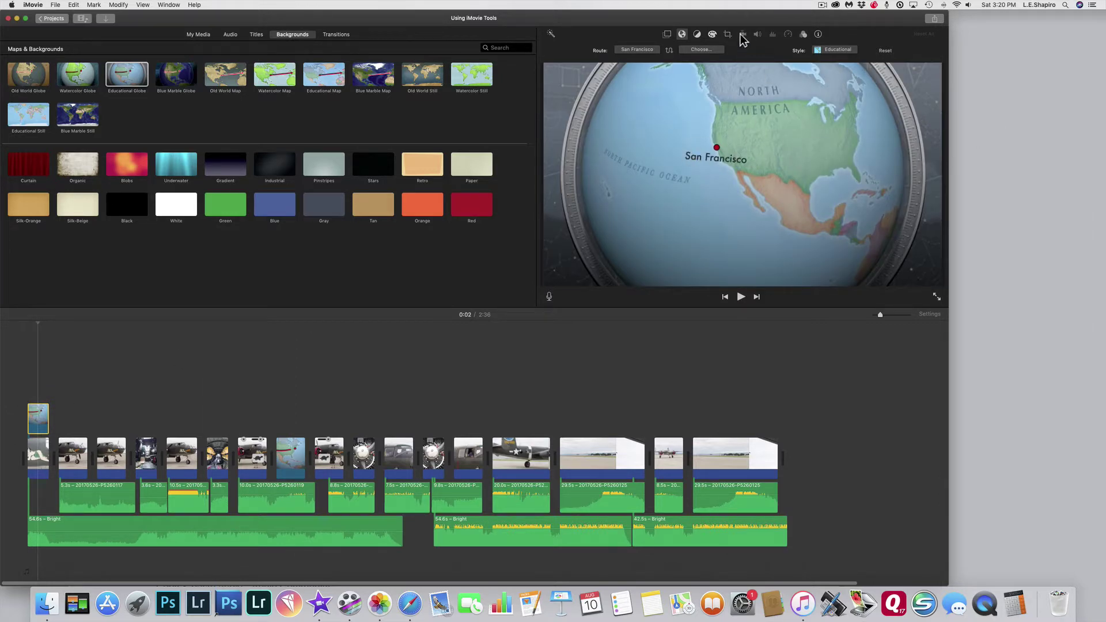
Set the overlay globe's route start location to Mountain View instead of San Francisco.
{"action": "left_click", "coordinate": [640, 51]}
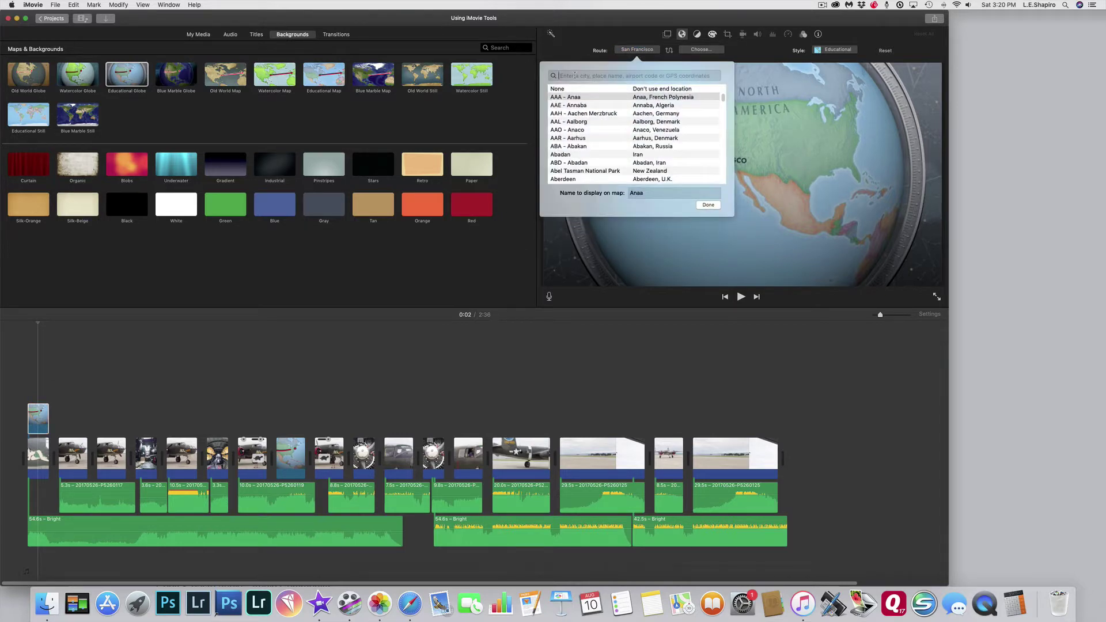
{"action": "type", "text": "Mountai"}
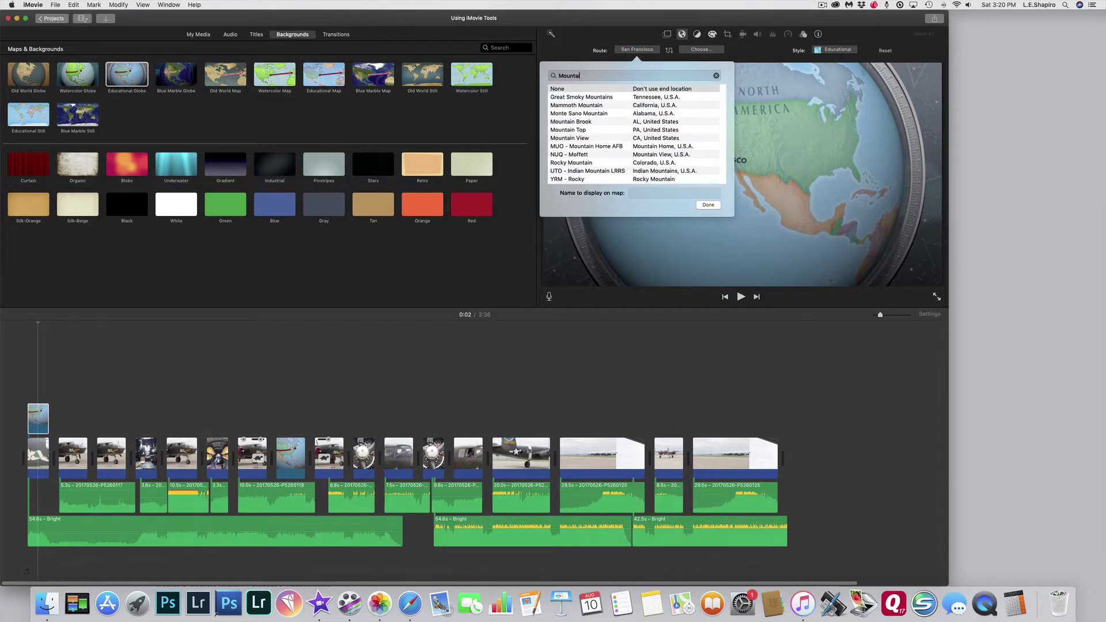
{"action": "type", "text": "n View"}
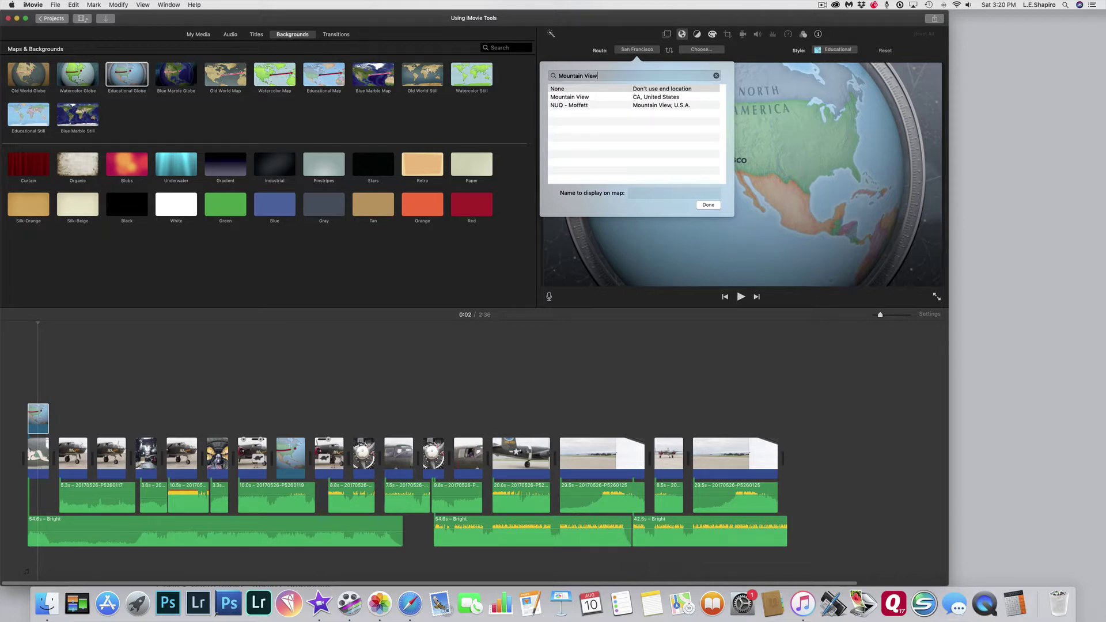
{"action": "left_click", "coordinate": [579, 106]}
{"action": "left_click", "coordinate": [716, 207]}
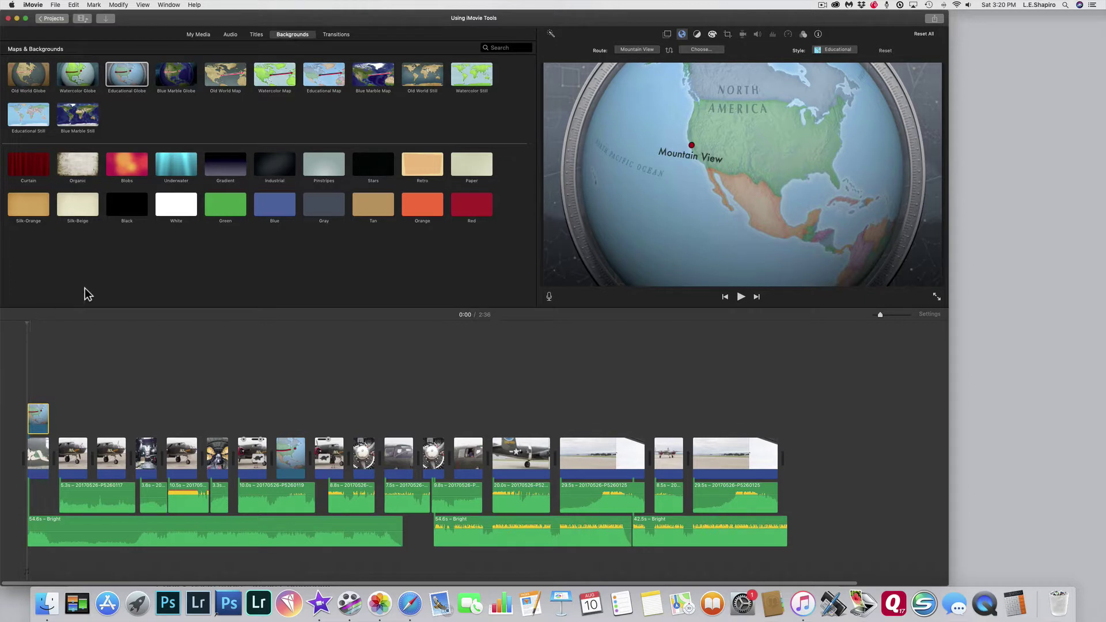
Play the opening with the globe, and move the overlay globe into the main track ahead of the first photo.
{"action": "left_click", "coordinate": [743, 299]}
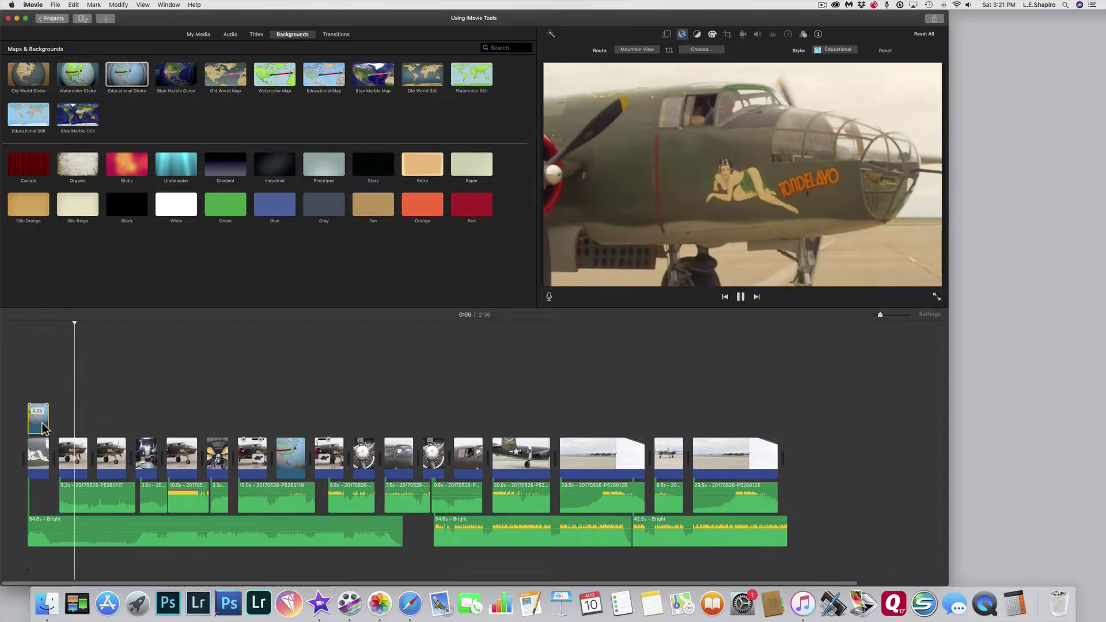
{"action": "left_click", "coordinate": [741, 297]}
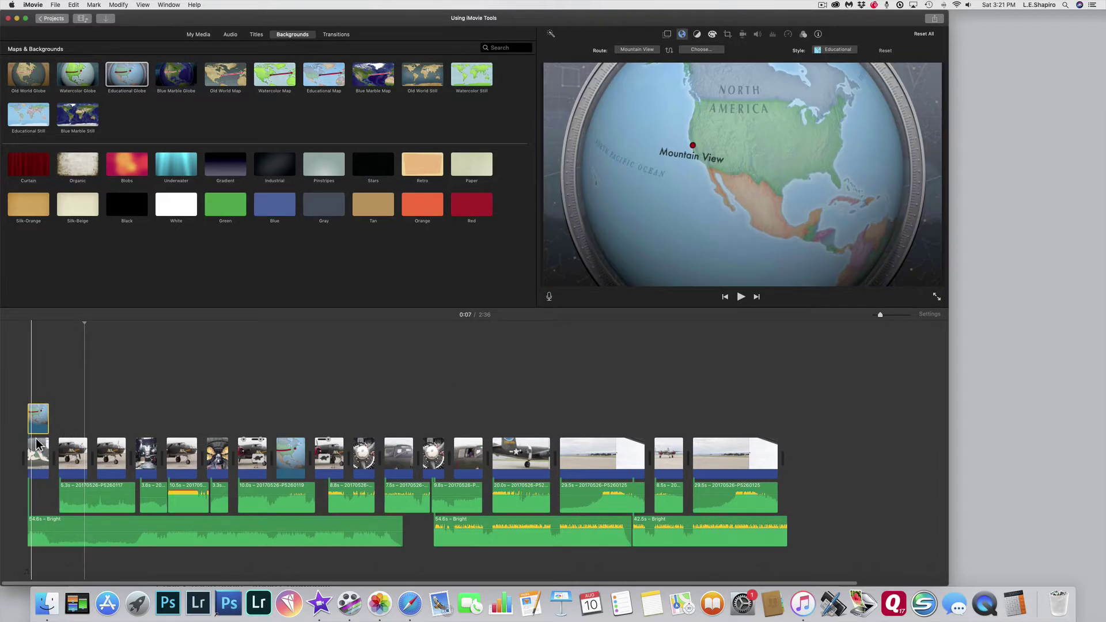
{"action": "left_click_drag", "start_coordinate": [46, 429], "coordinate": [26, 472]}
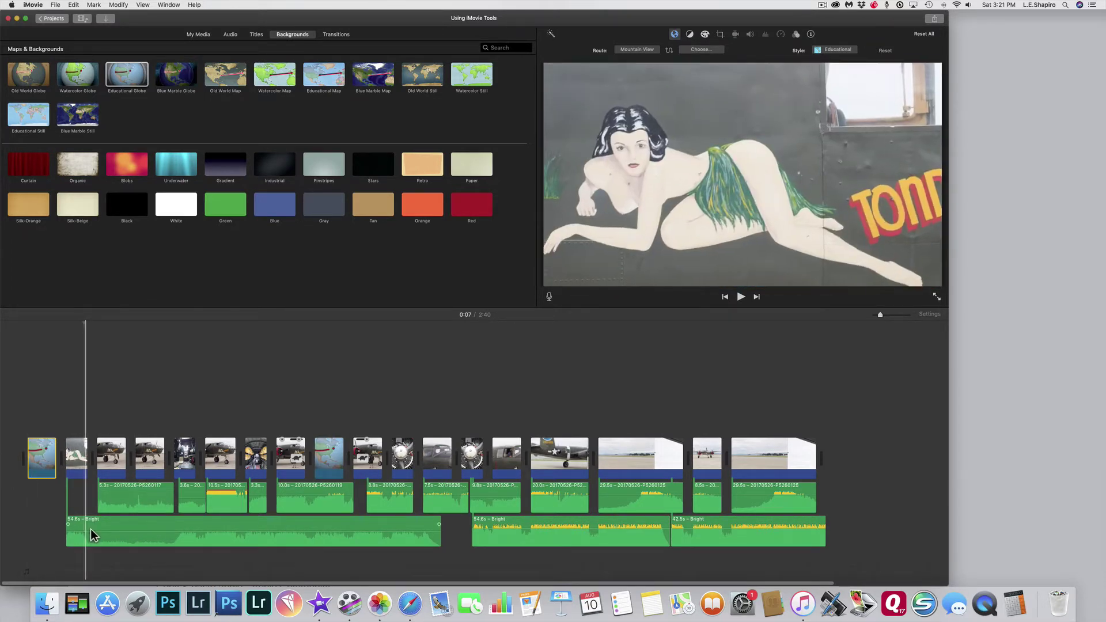
Shift the three Bright music clips earlier so they start at the opening globe without gaps, and extend the last one to the movie's end.
{"action": "left_click", "coordinate": [132, 536]}
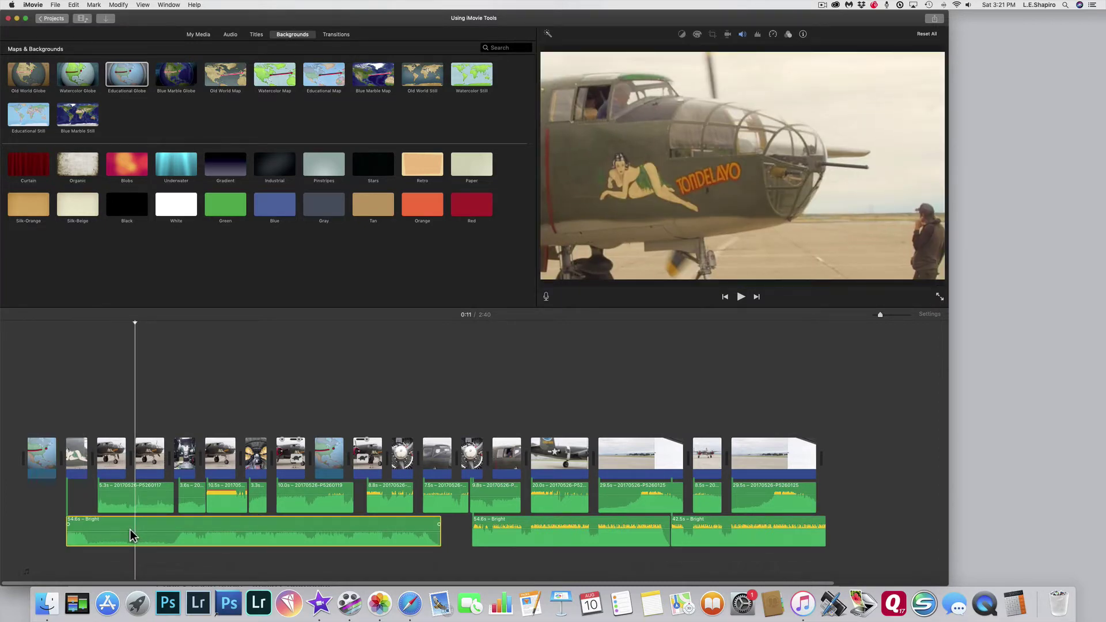
{"action": "left_click", "coordinate": [483, 542], "text": "super"}
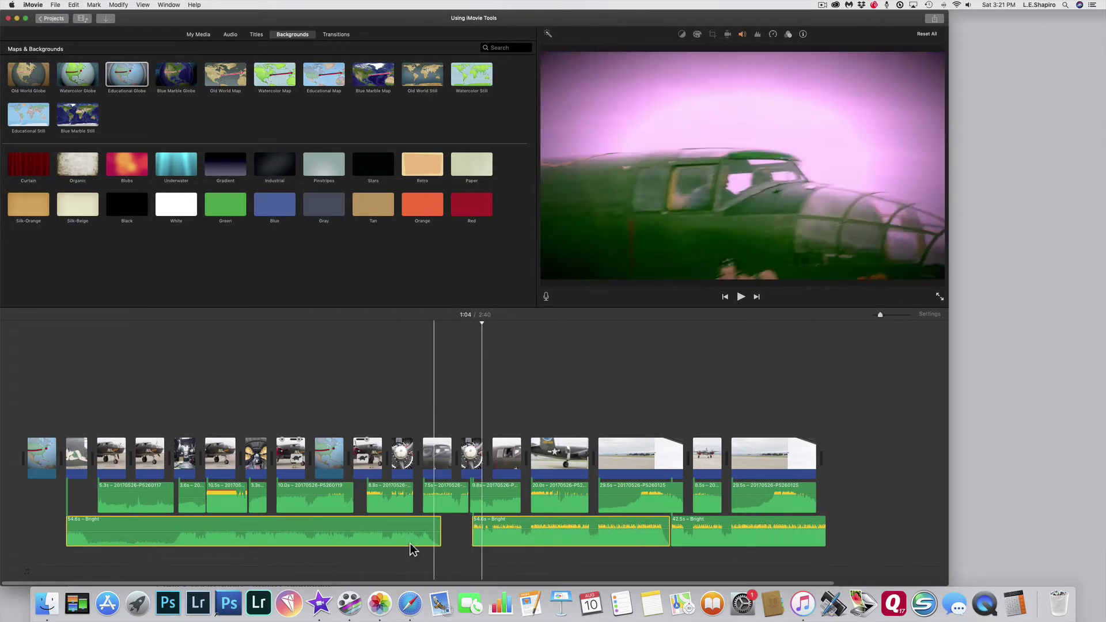
{"action": "left_click", "coordinate": [287, 536]}
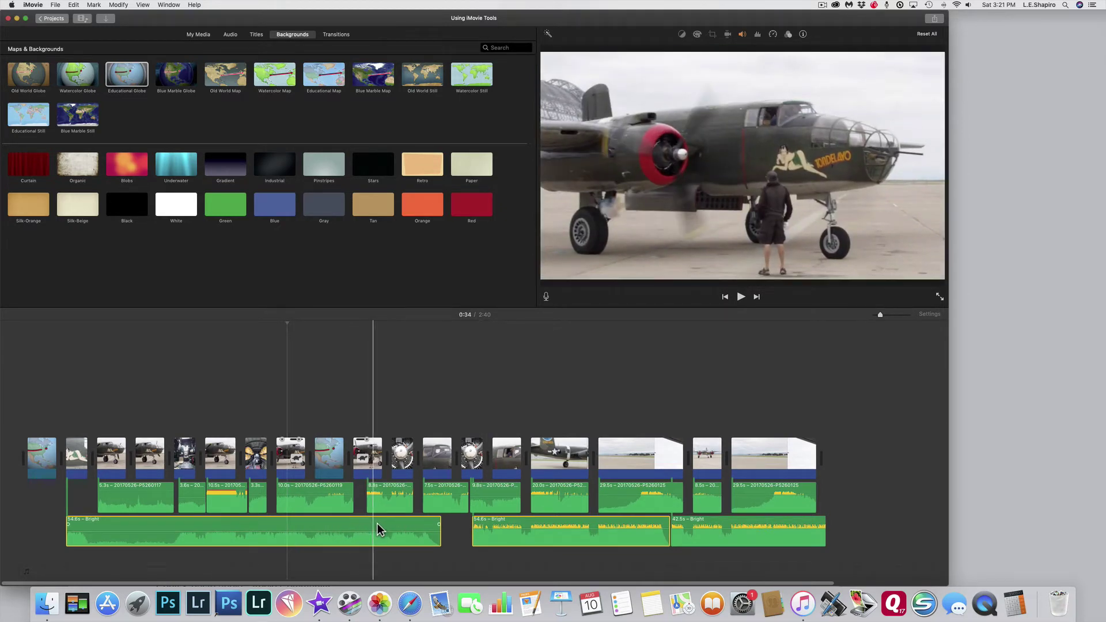
{"action": "left_click_drag", "start_coordinate": [377, 524], "coordinate": [330, 528]}
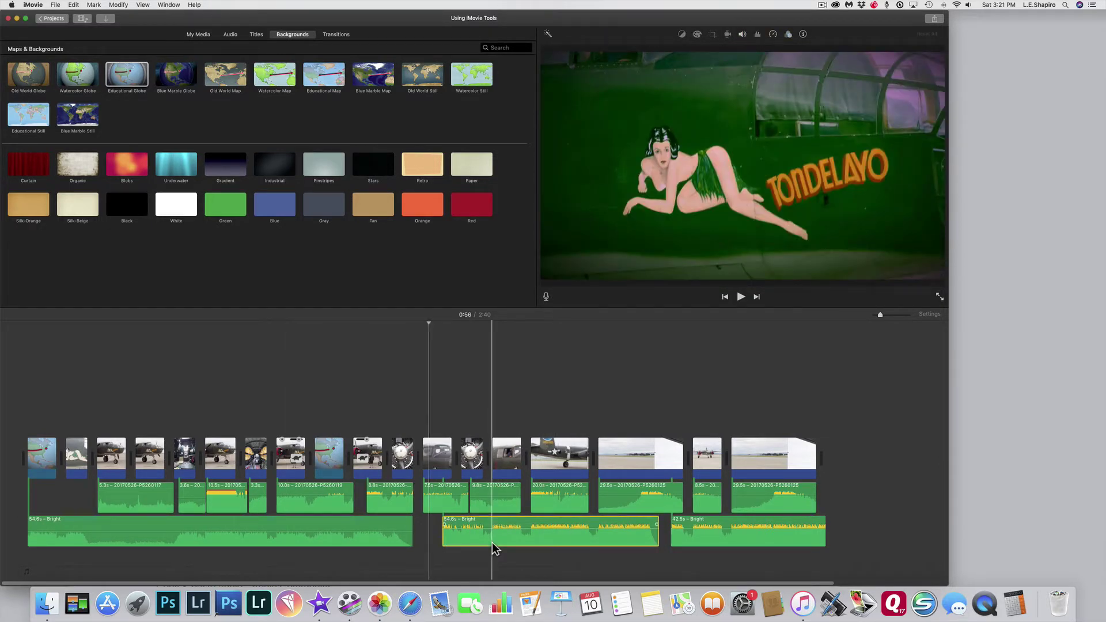
{"action": "mouse_move", "coordinate": [493, 547]}
{"action": "left_mouse_down"}
{"action": "mouse_move", "coordinate": [465, 544]}
{"action": "mouse_move", "coordinate": [474, 544]}
{"action": "left_mouse_up"}
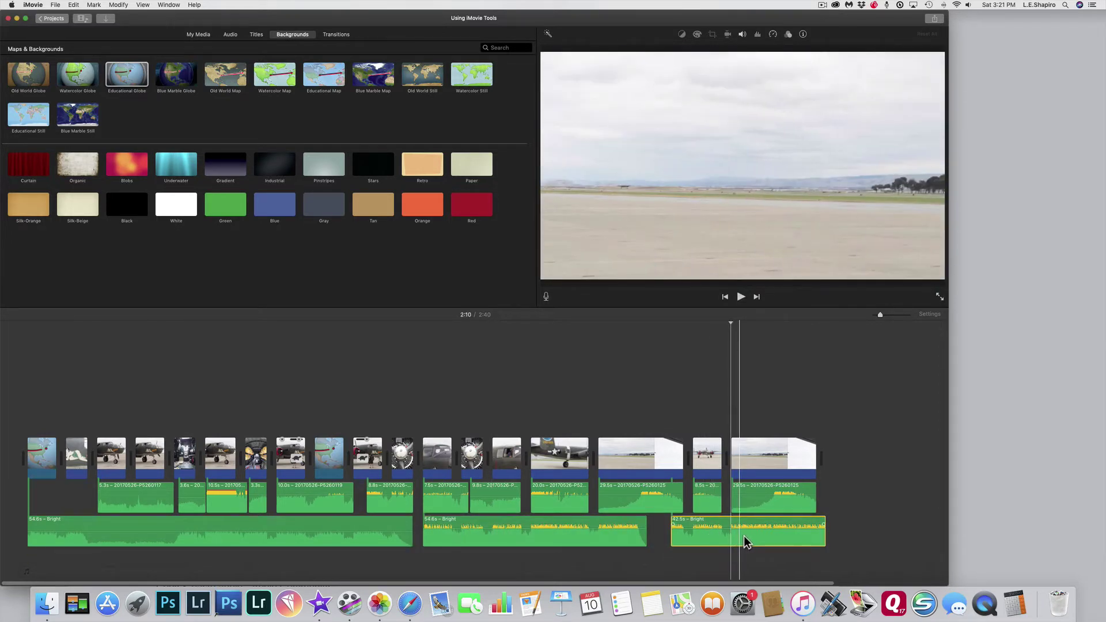
{"action": "left_click_drag", "start_coordinate": [732, 538], "coordinate": [821, 536]}
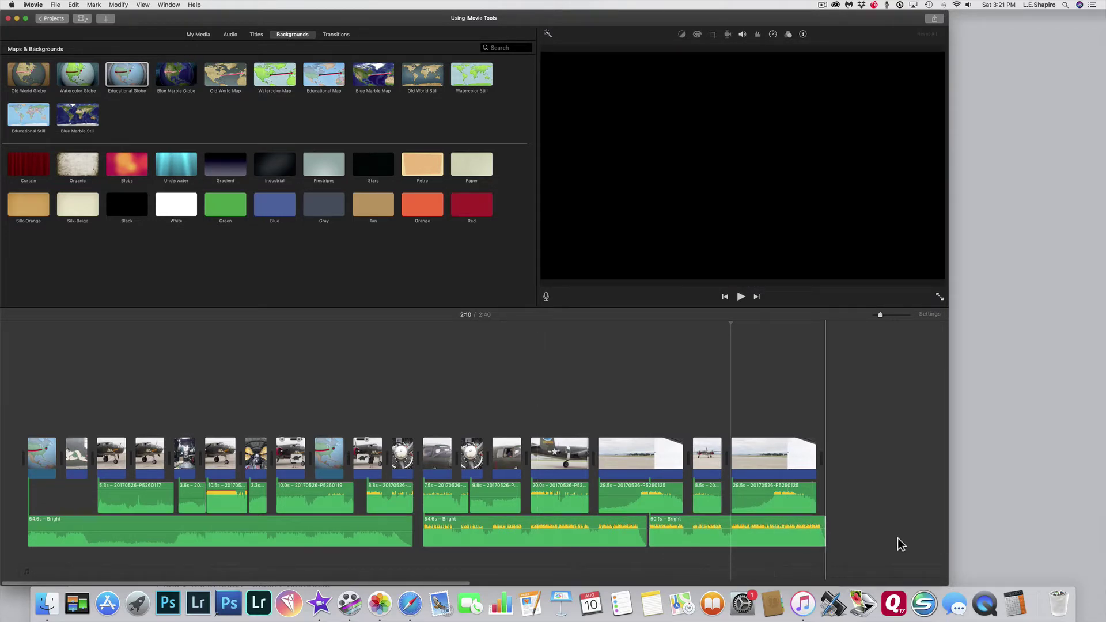
{"action": "key", "text": "space"}
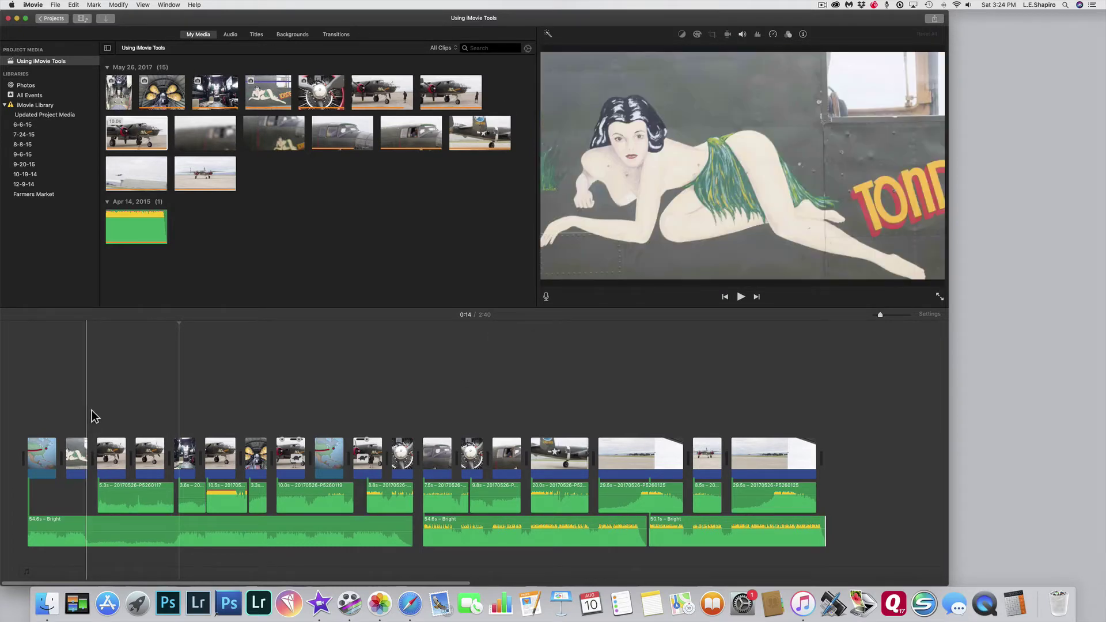
Add a Reveal title above the first photo, directly after the opening globe.
{"action": "left_click", "coordinate": [46, 465]}
{"action": "left_click", "coordinate": [46, 464]}
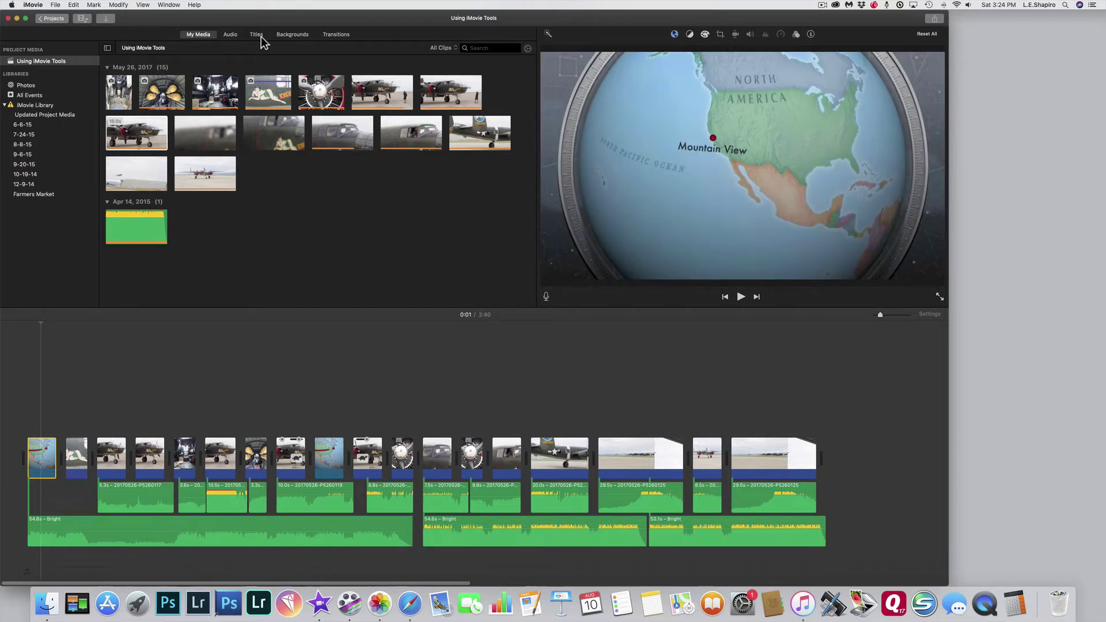
{"action": "left_click", "coordinate": [261, 37]}
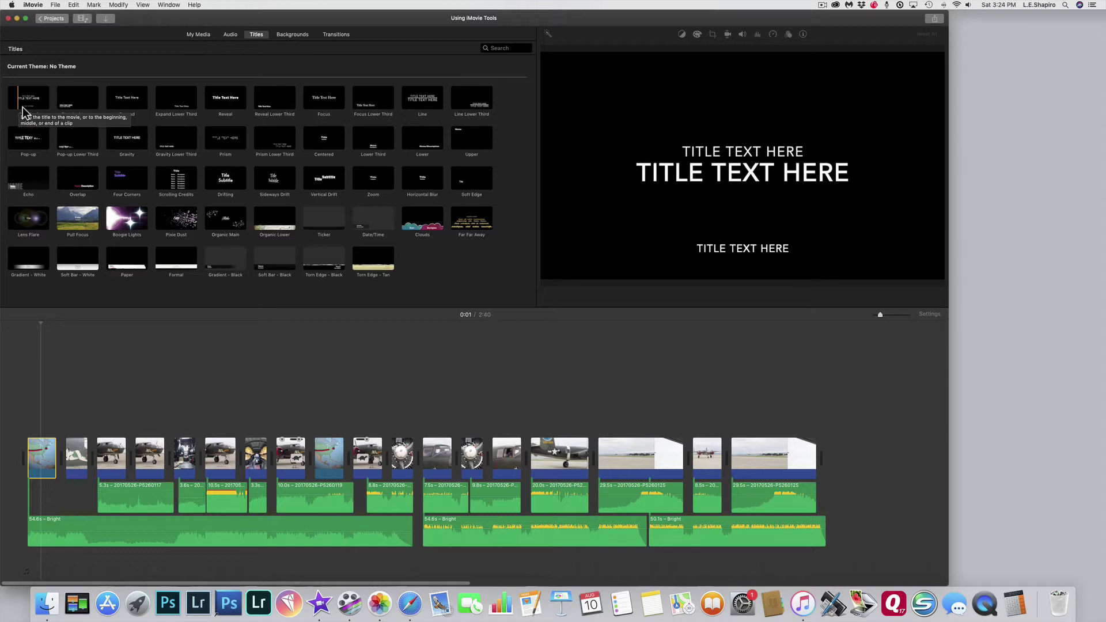
{"action": "left_click", "coordinate": [228, 106]}
{"action": "left_click_drag", "start_coordinate": [228, 106], "coordinate": [68, 433]}
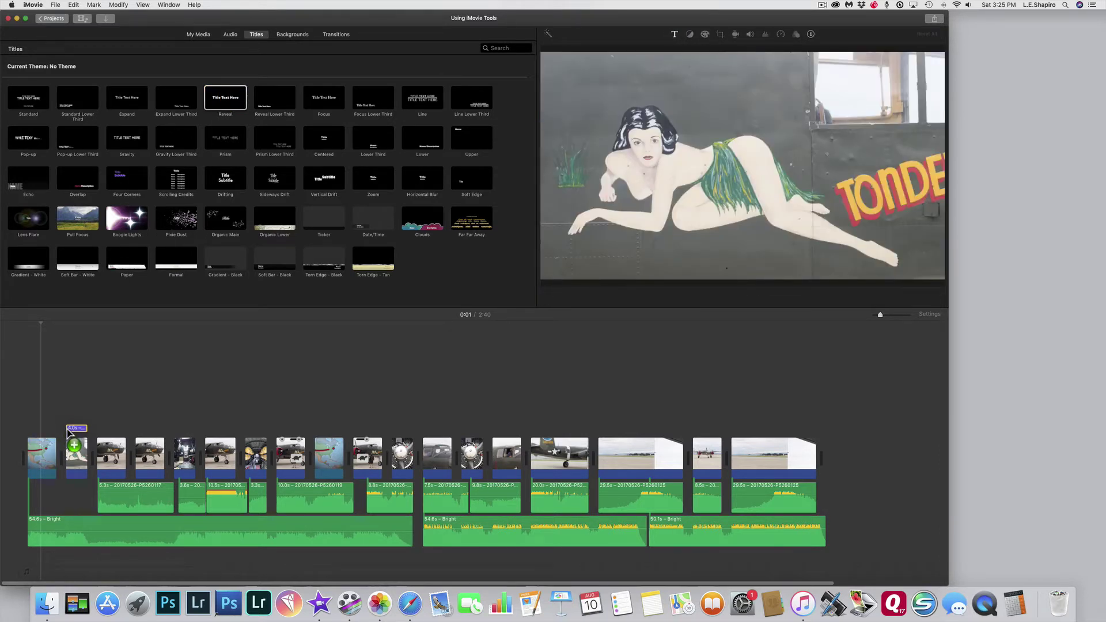
{"action": "left_click_drag", "start_coordinate": [69, 432], "coordinate": [76, 436]}
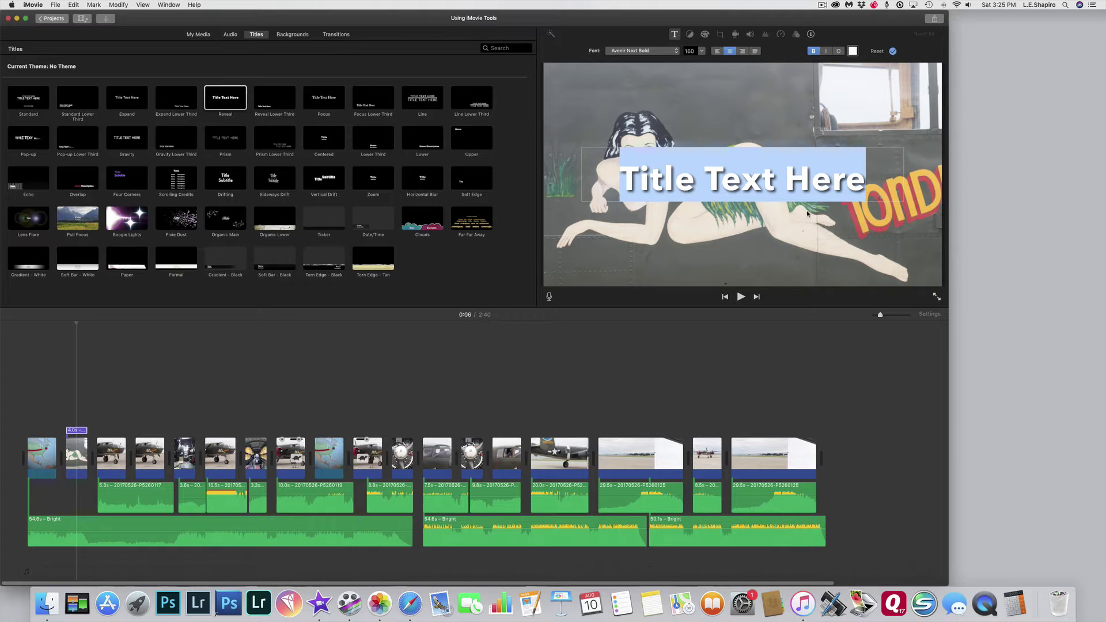
Set the Reveal title's text to "B25 Tondelayo WWII Bomber".
{"action": "type", "text": "B25"}
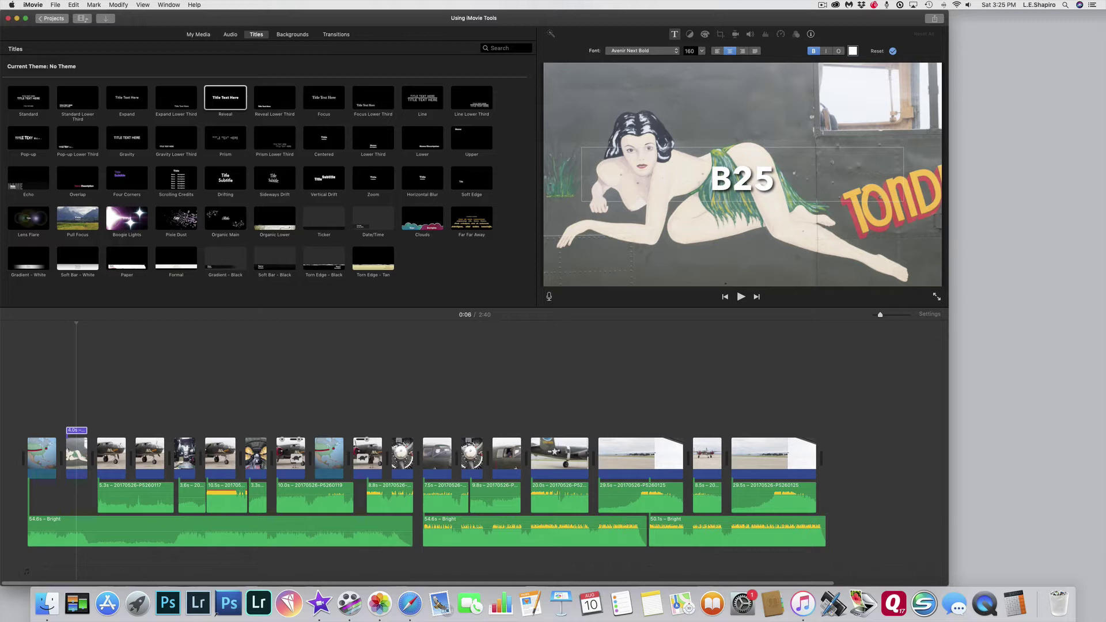
{"action": "type", "text": " To"}
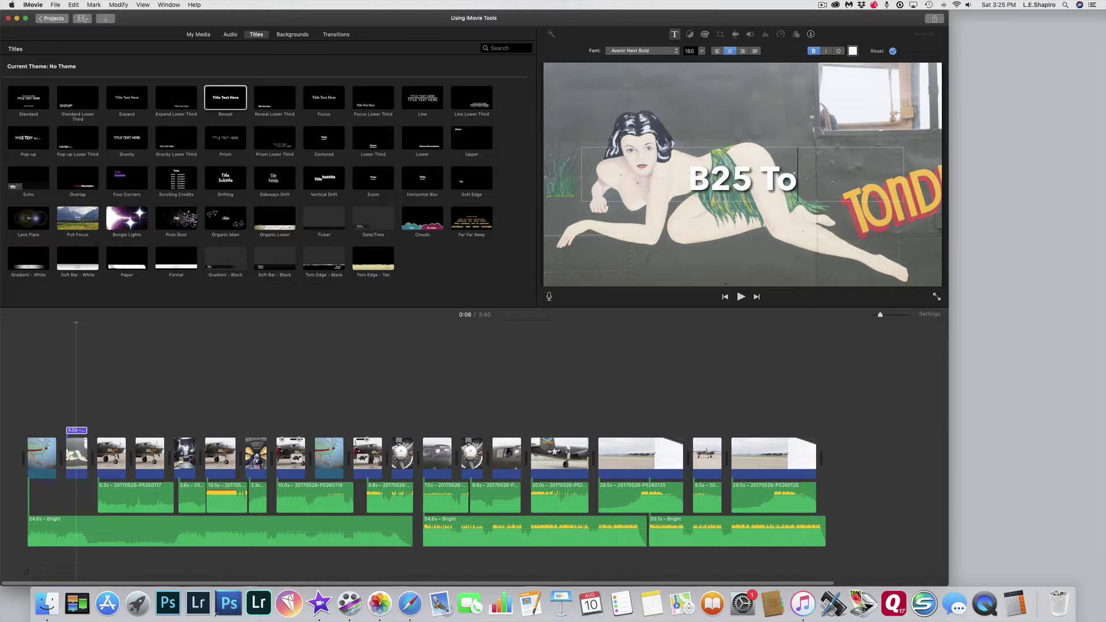
{"action": "type", "text": "ndela"}
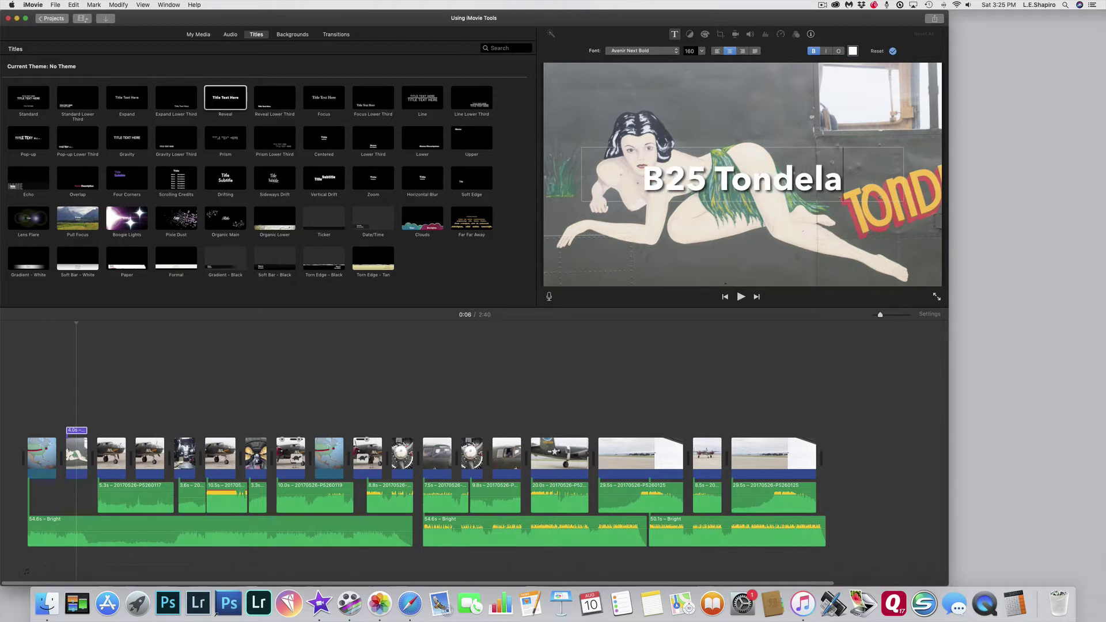
{"action": "type", "text": "yo B"}
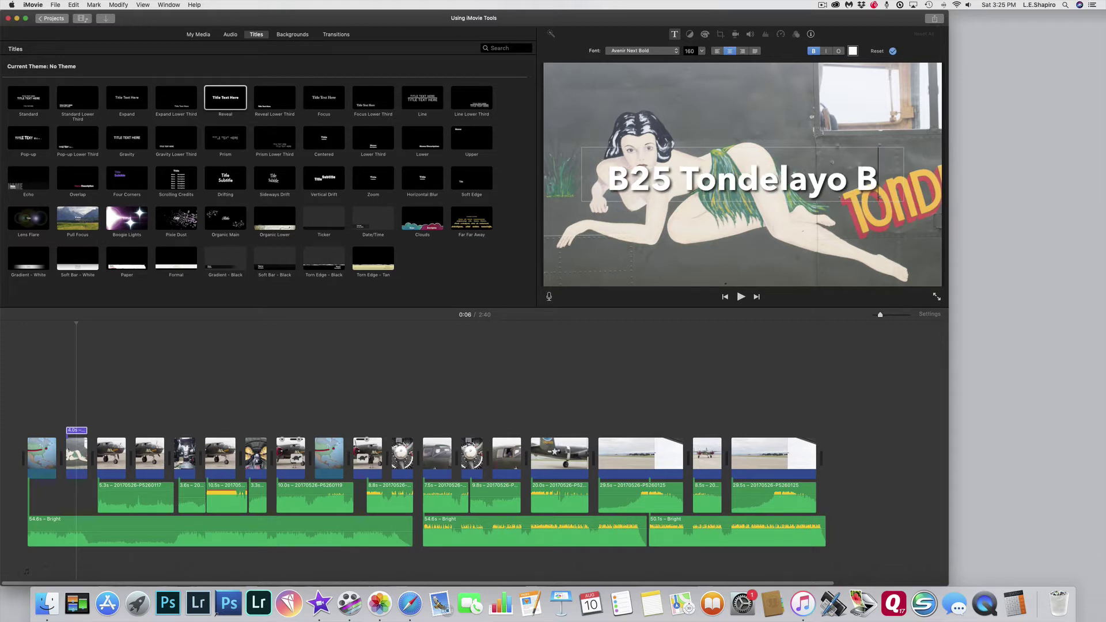
{"action": "type", "text": "omber"}
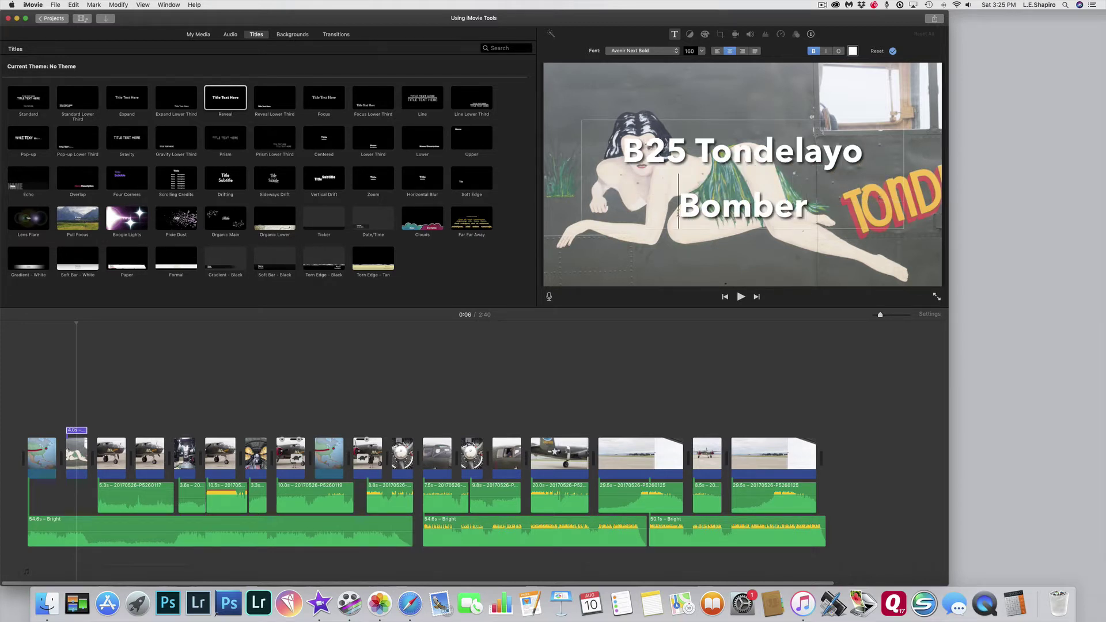
{"action": "type", "text": "WWII"}
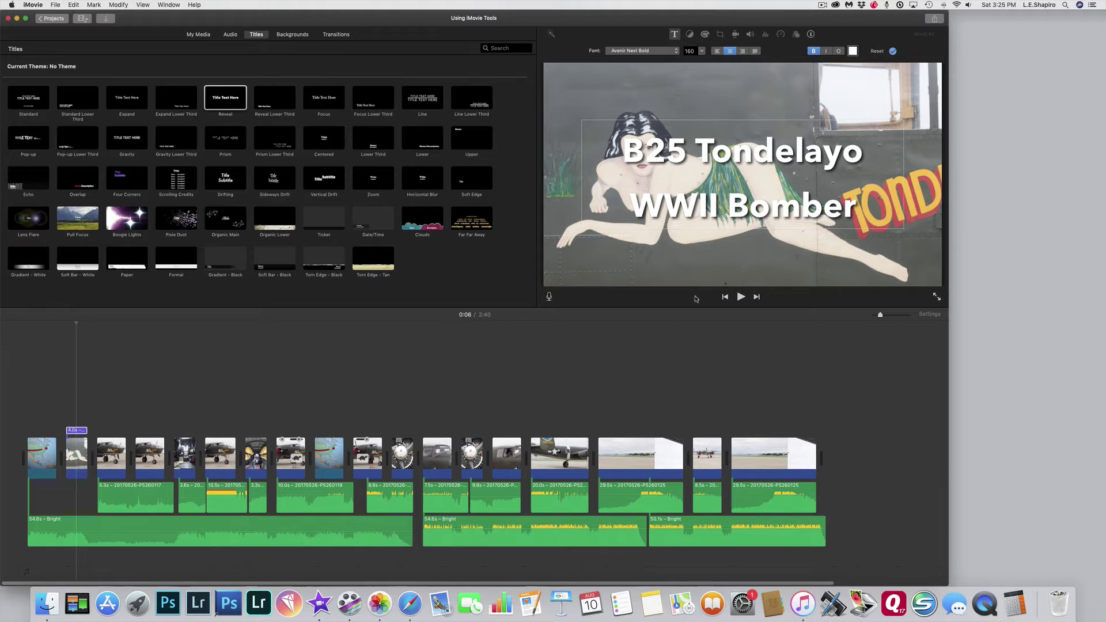
Play the movie from the opening globe through the first photo to preview the title.
{"action": "left_click", "coordinate": [742, 297]}
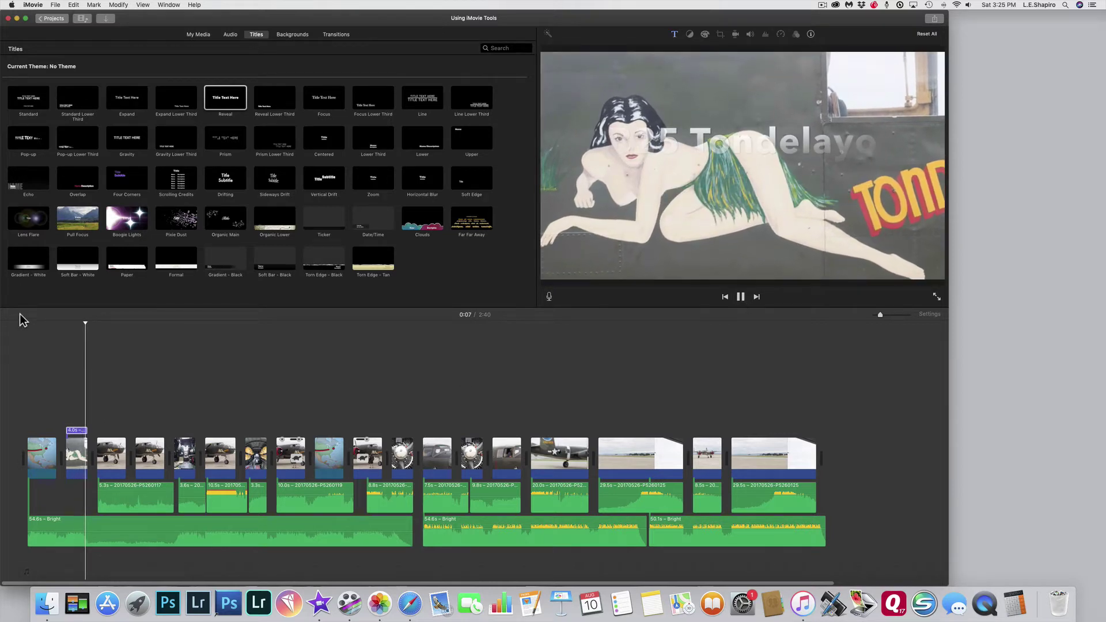
{"action": "left_click", "coordinate": [104, 327]}
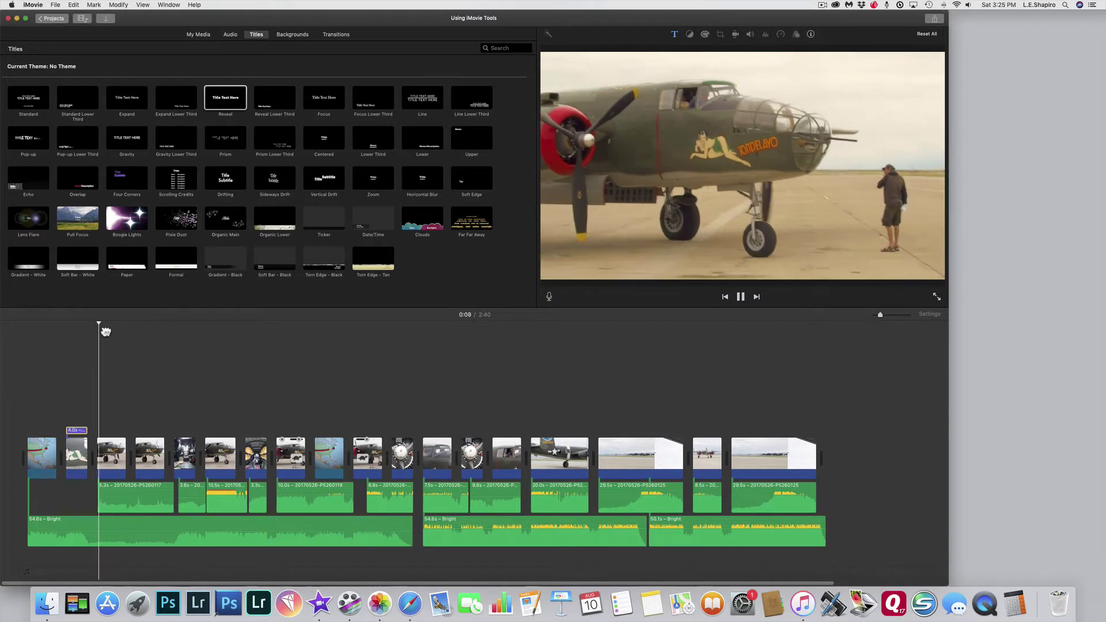
{"action": "left_click_drag", "start_coordinate": [108, 327], "coordinate": [2, 353]}
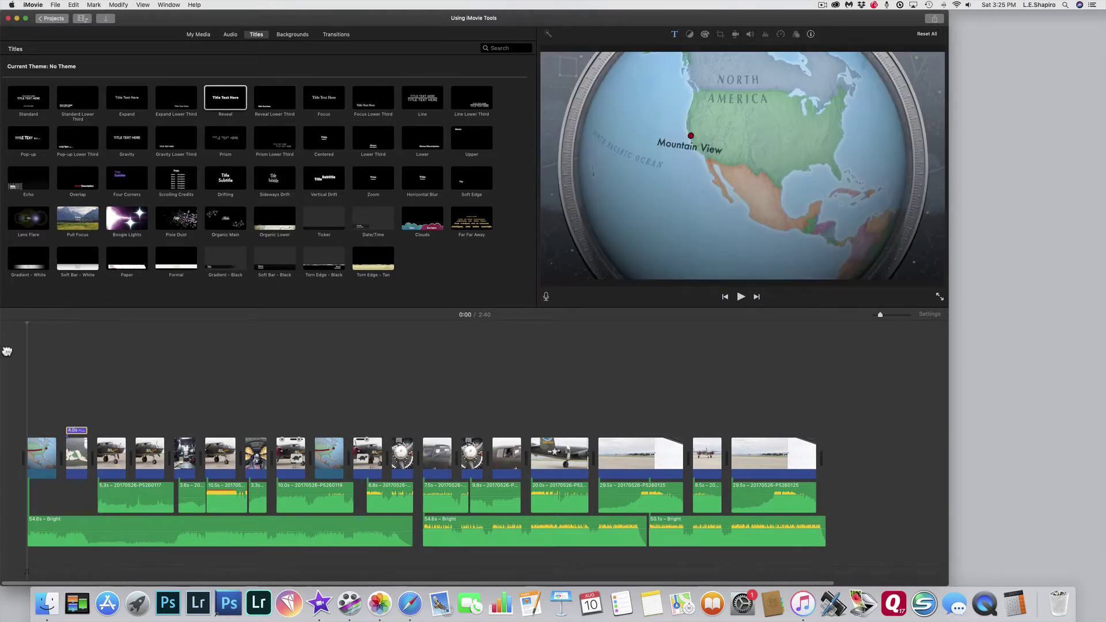
{"action": "key", "text": "space"}
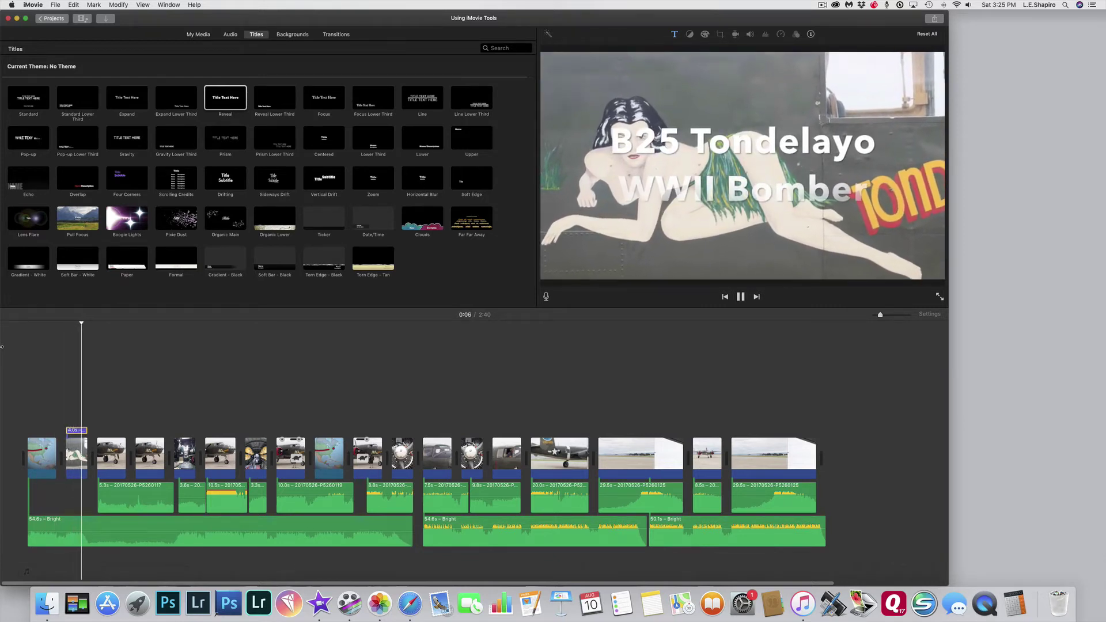
{"action": "key", "text": "space"}
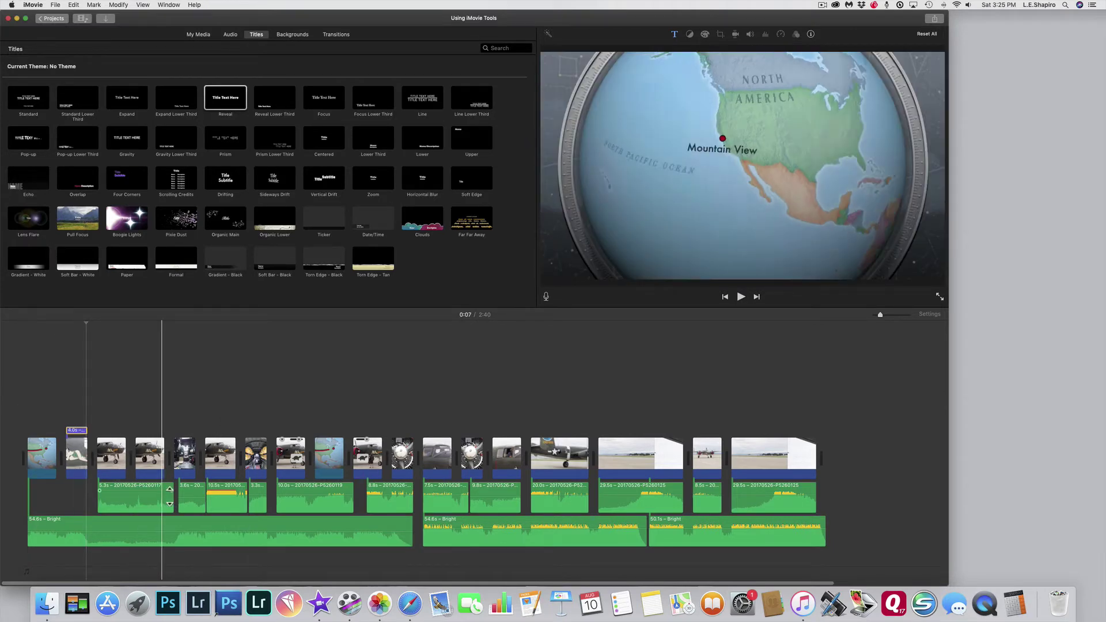
Expand the Reveal title's text to "The Flight of the B25 Tondelayo WWII Bomber".
{"action": "double_click", "coordinate": [84, 434]}
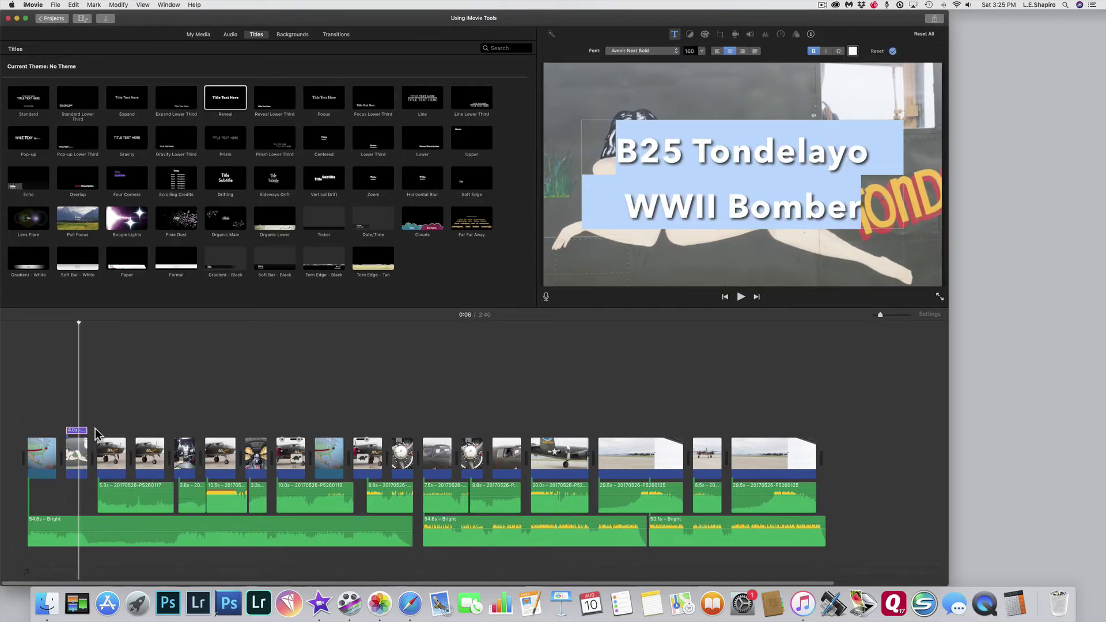
{"action": "left_click", "coordinate": [618, 159]}
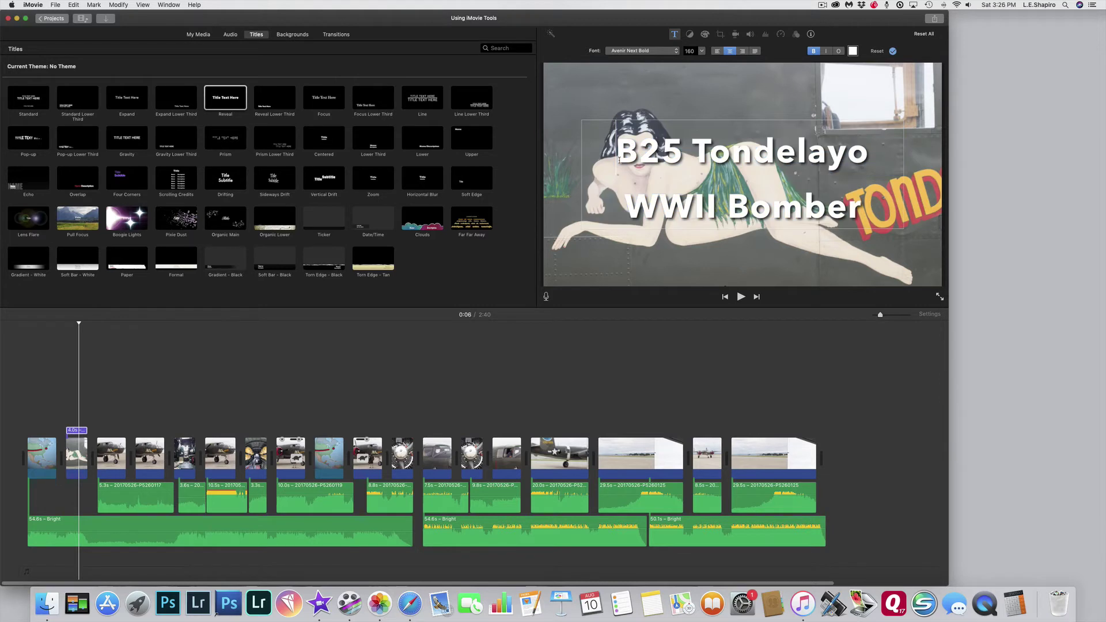
{"action": "type", "text": "The F"}
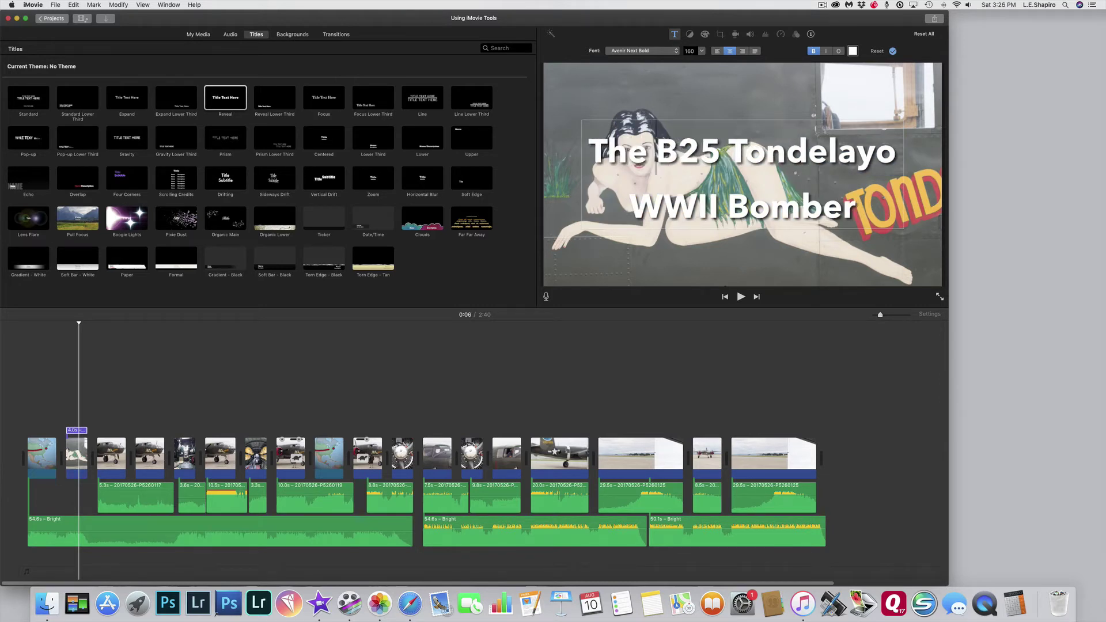
{"action": "type", "text": "light o"}
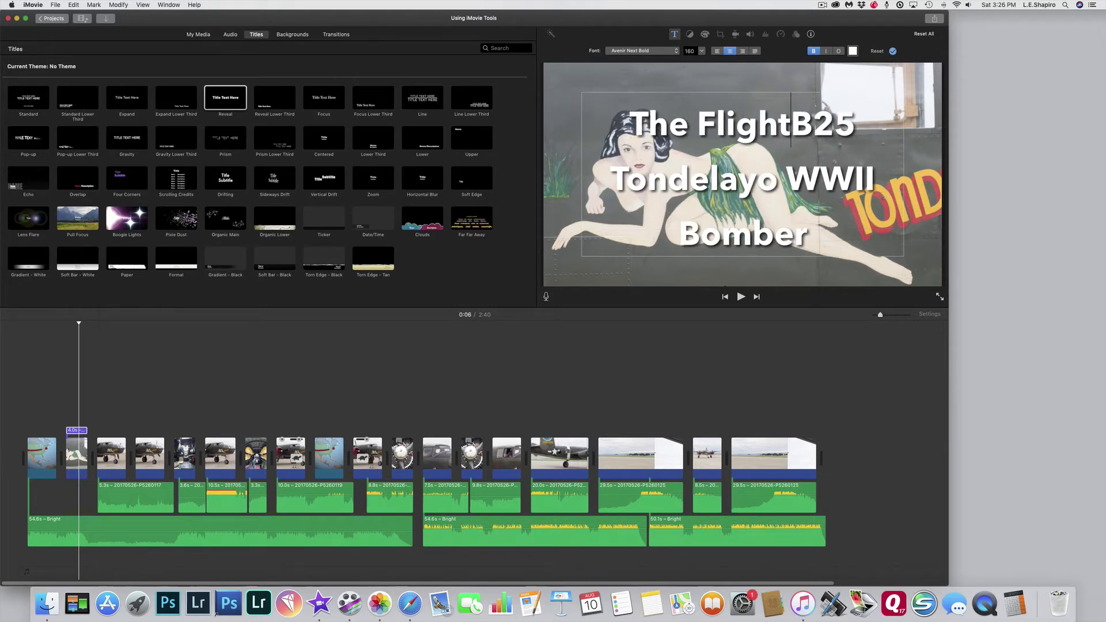
{"action": "type", "text": "f the"}
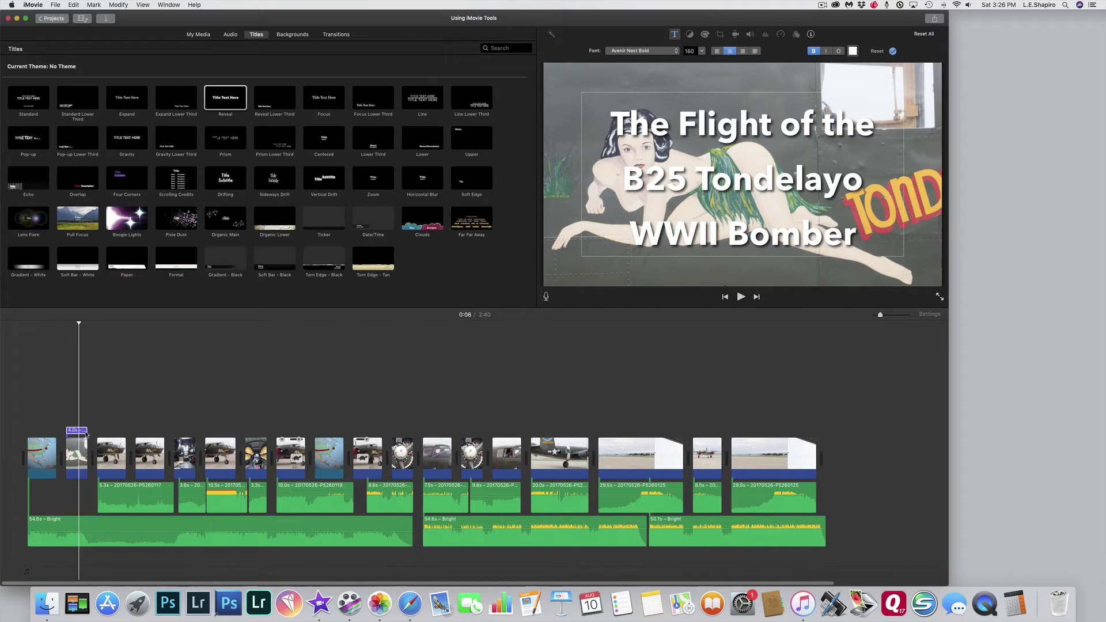
Extend the title beyond the first photo to the start of the next clip, and play the opening from the beginning.
{"action": "left_click_drag", "start_coordinate": [93, 441], "coordinate": [98, 438]}
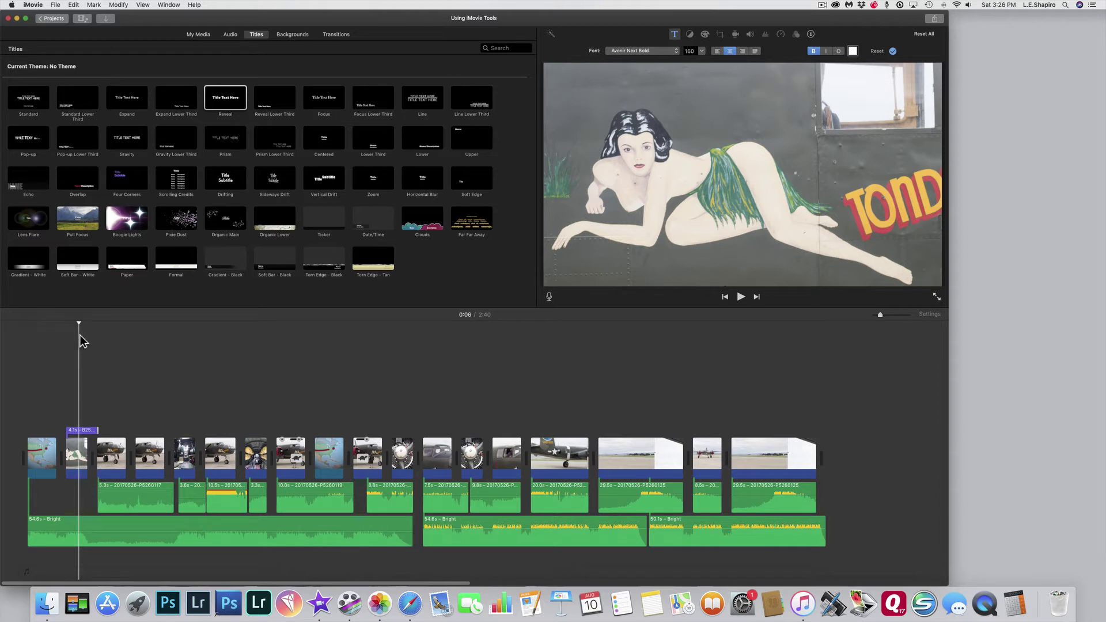
{"action": "key", "text": "Home"}
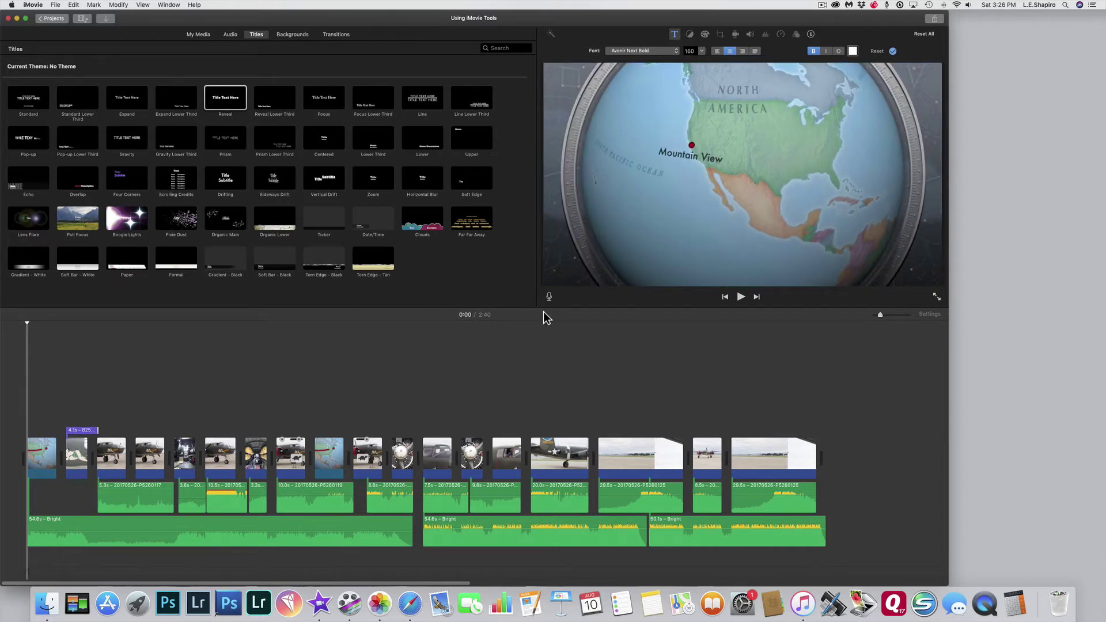
{"action": "key", "text": "space"}
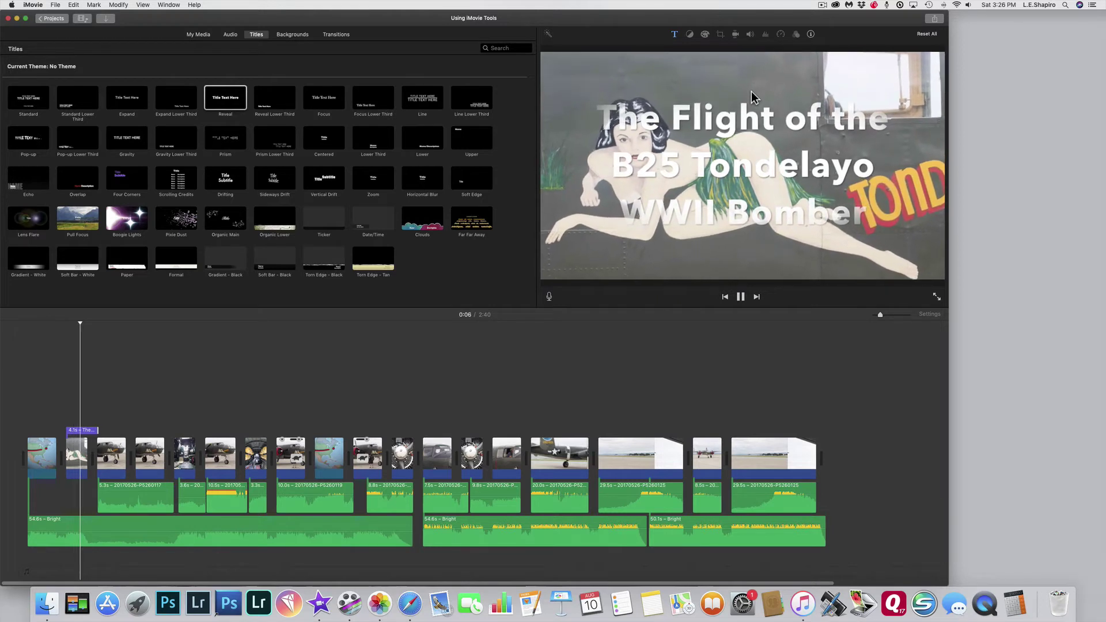
{"action": "key", "text": "space"}
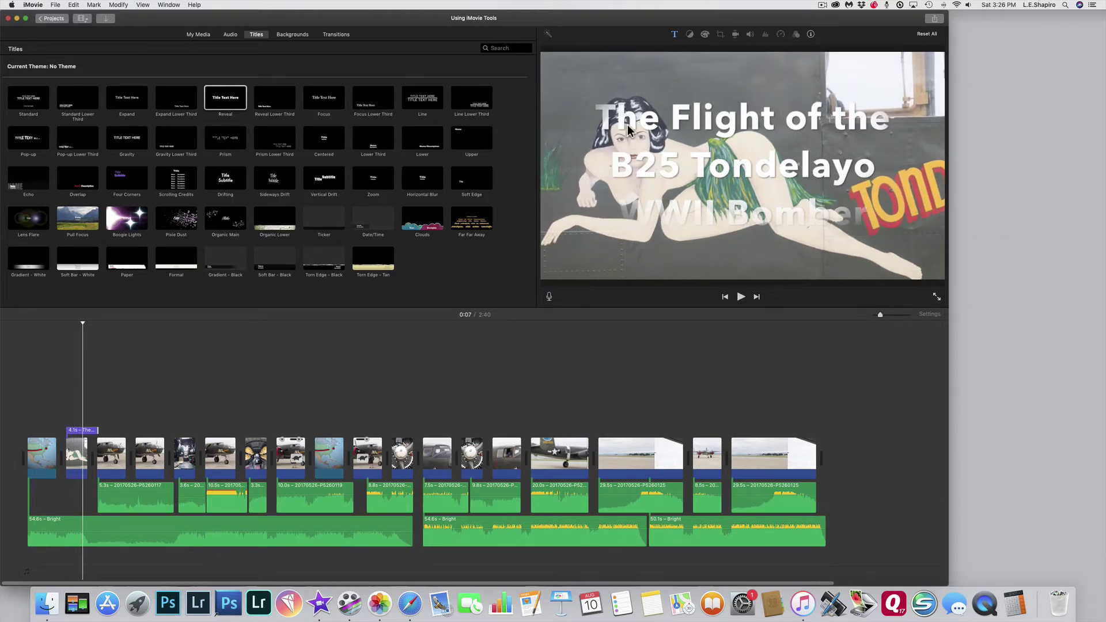
Add a Gravity title spanning the first photo and the next clip, with the text "THE FLIGHT OF THE B25 TONDELAYO WWII BOMBER".
{"action": "left_click", "coordinate": [680, 34]}
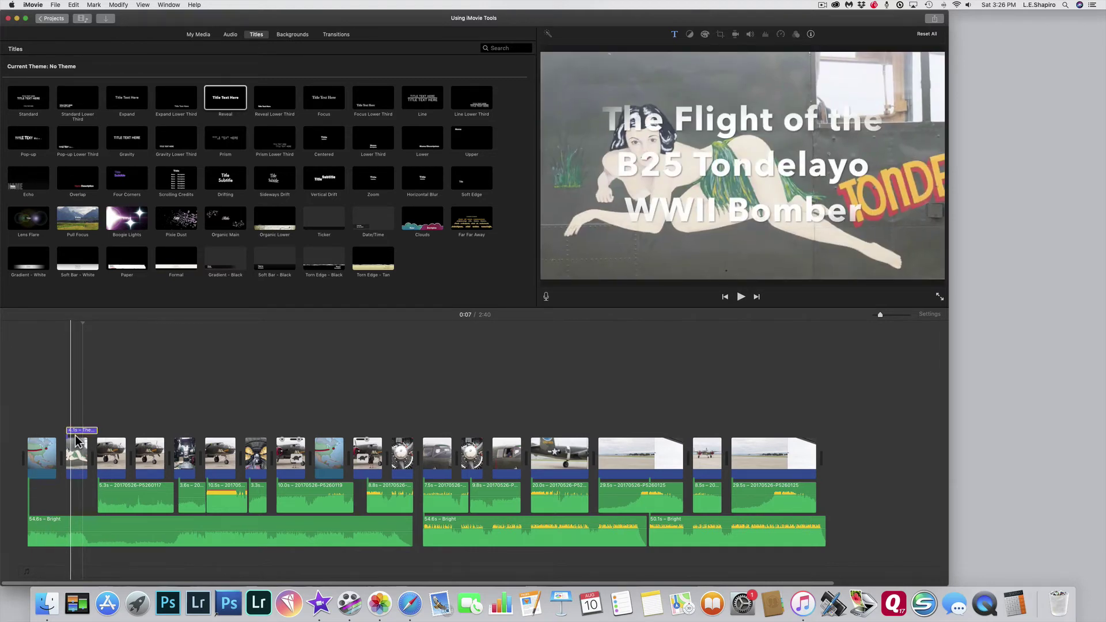
{"action": "double_click", "coordinate": [82, 434]}
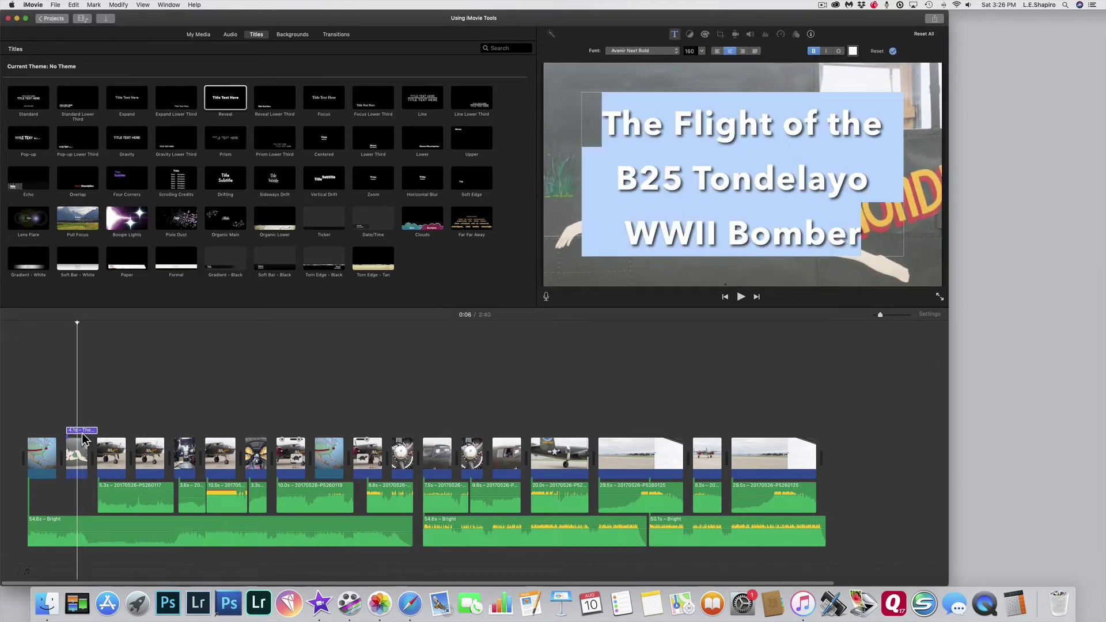
{"action": "key", "text": "BackSpace"}
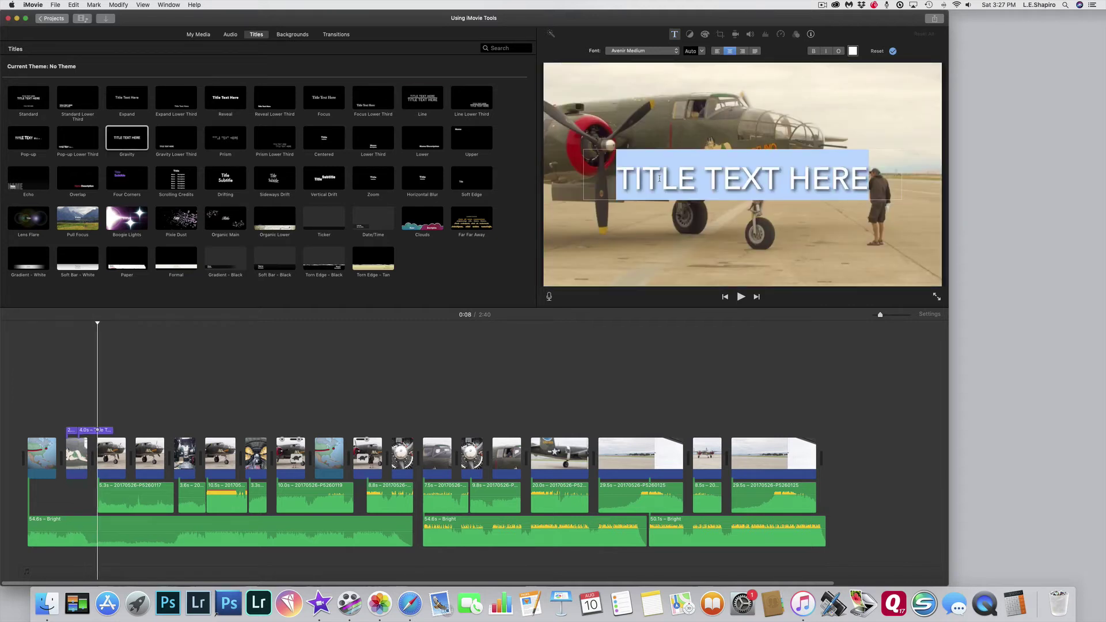
{"action": "type", "text": "THE FLIGHT OF THE B25 TONDELAYO WWII BOMBER"}
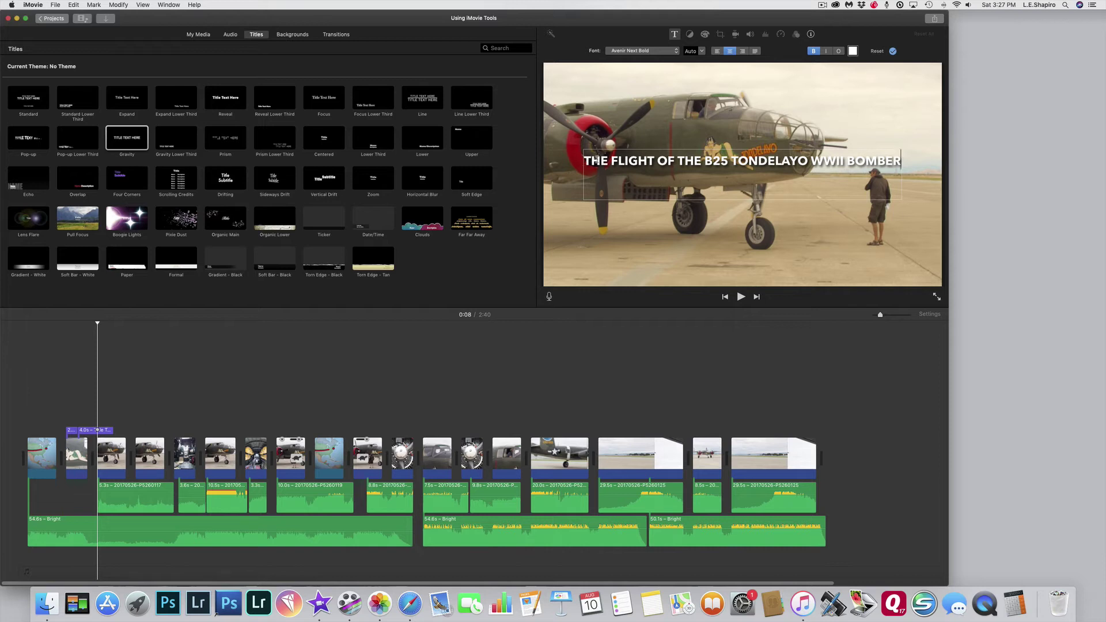
Set the Gravity title's font size to 124.
{"action": "left_click_drag", "start_coordinate": [585, 163], "coordinate": [835, 172]}
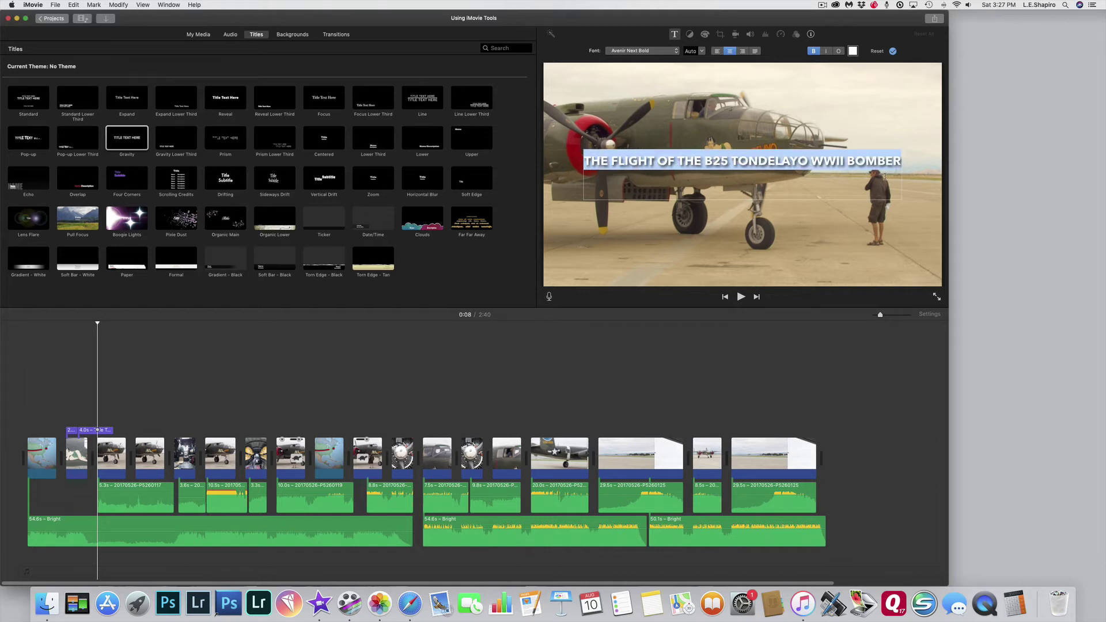
{"action": "left_click", "coordinate": [702, 51]}
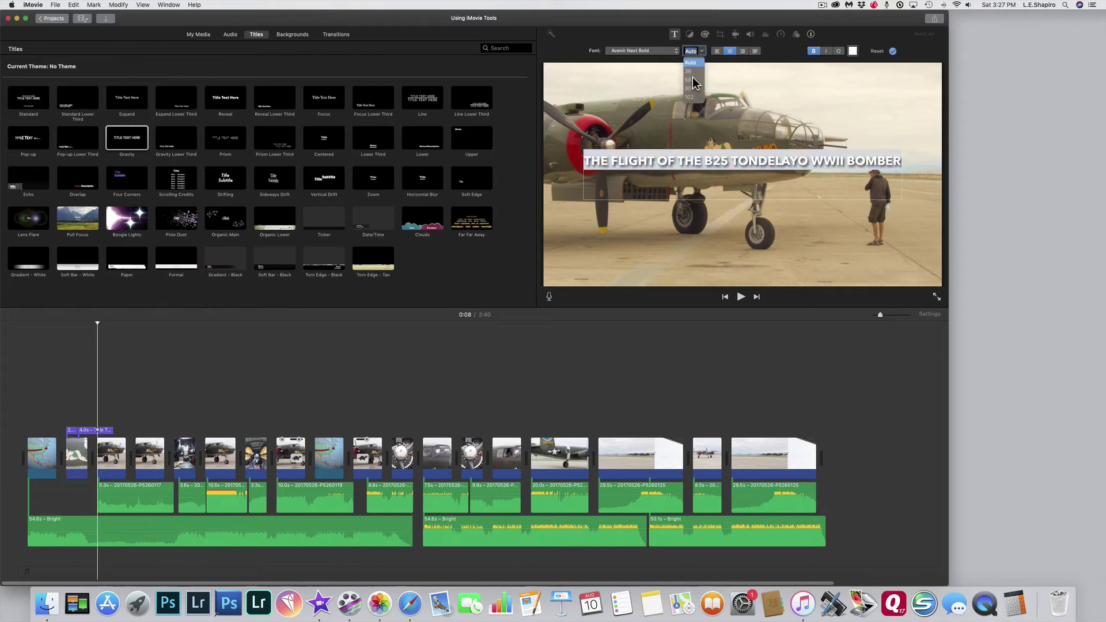
{"action": "left_click", "coordinate": [690, 72]}
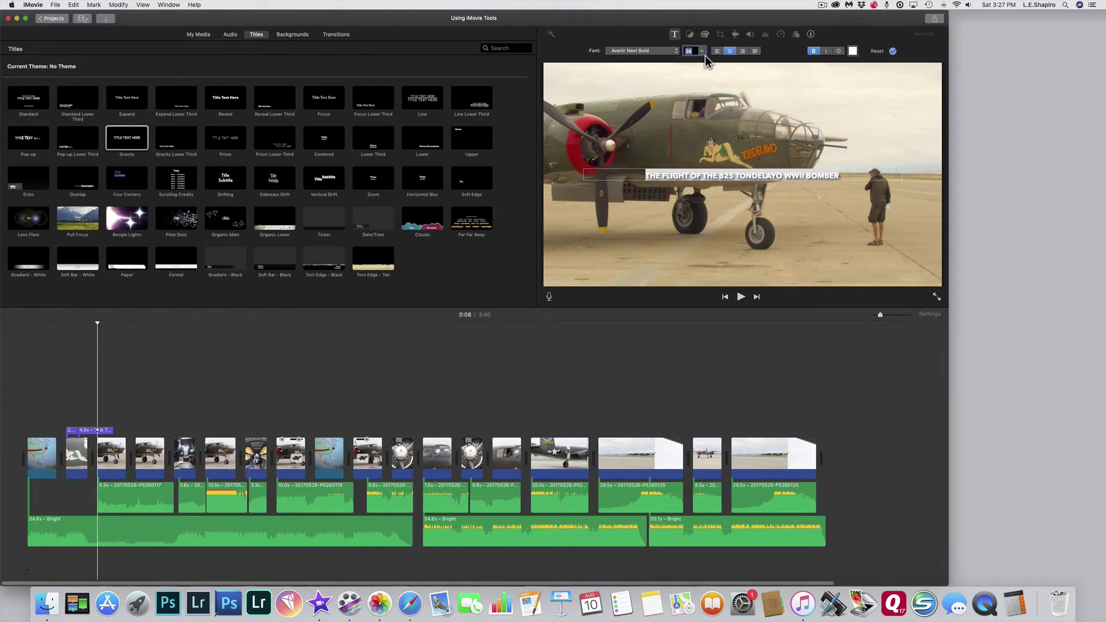
{"action": "left_click", "coordinate": [704, 53]}
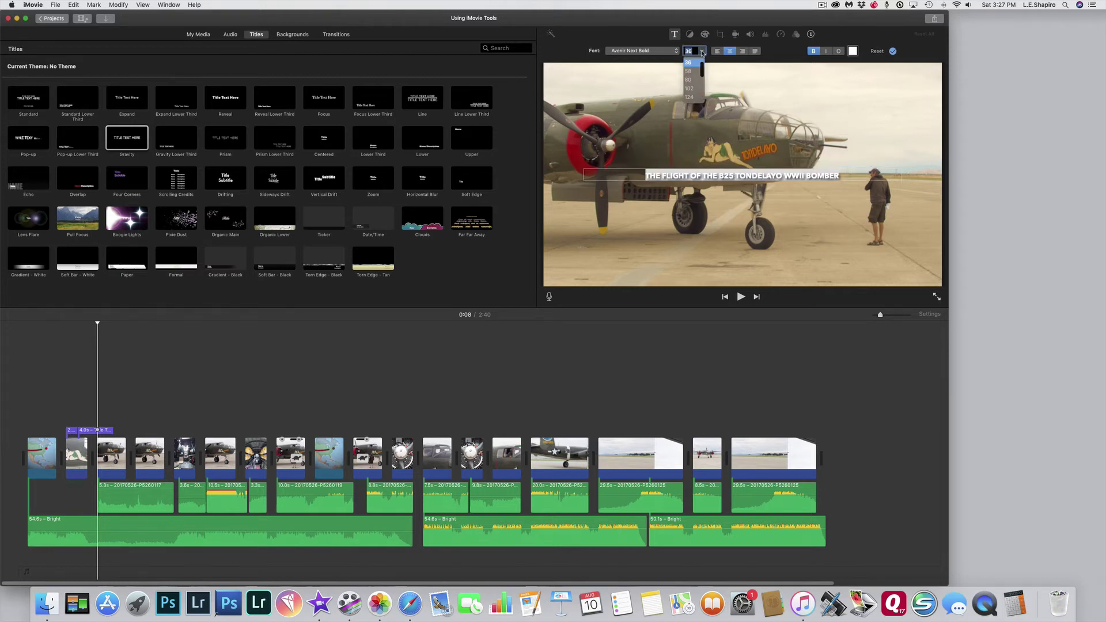
{"action": "left_click", "coordinate": [688, 80]}
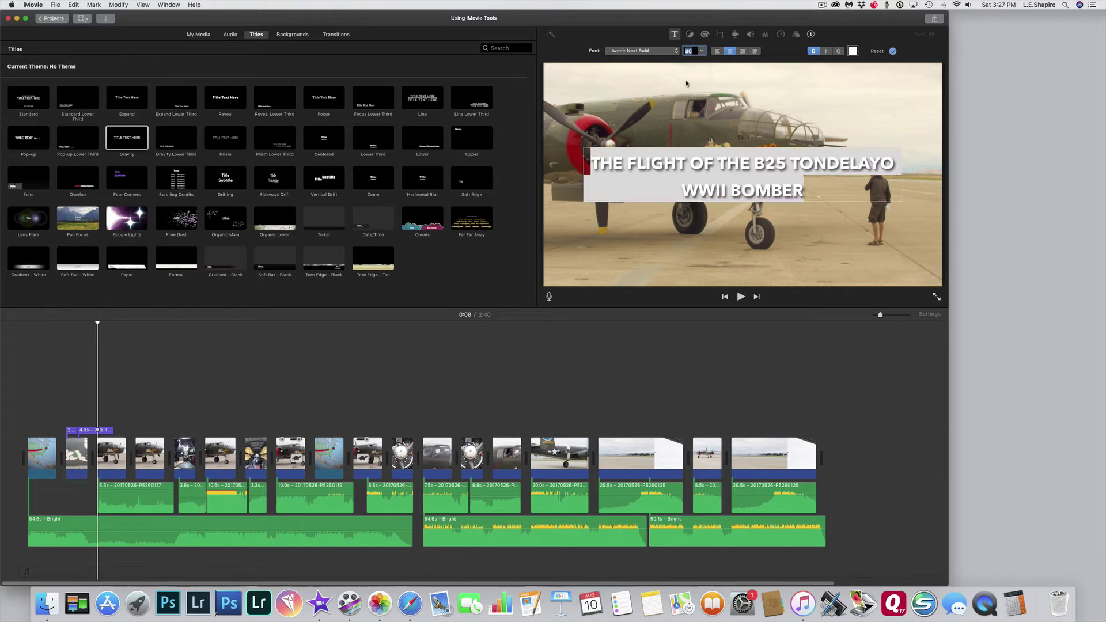
{"action": "left_click", "coordinate": [706, 53]}
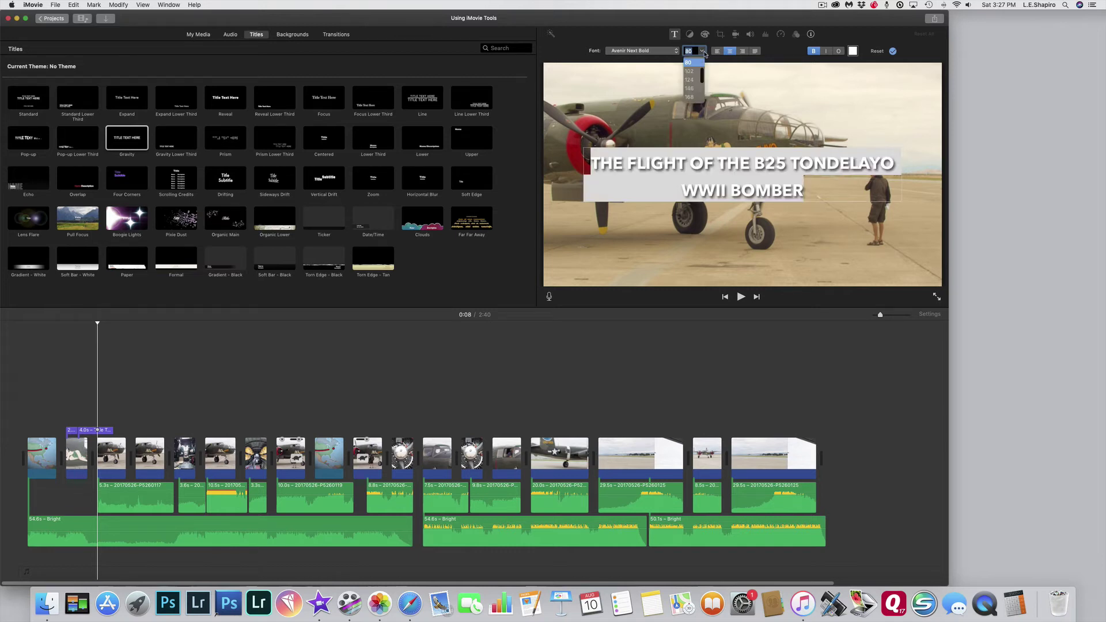
{"action": "left_click", "coordinate": [689, 80]}
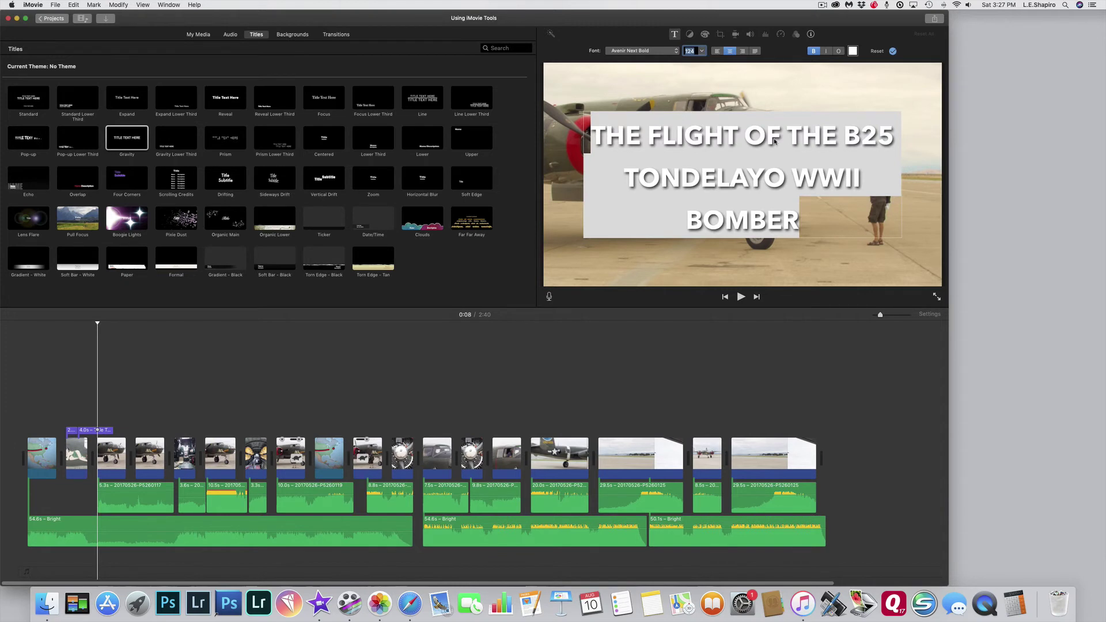
Break the Gravity title's text so "WWII BOMBER" sits on its own line, and keep only this title, placed over the first photo.
{"action": "left_click", "coordinate": [789, 180]}
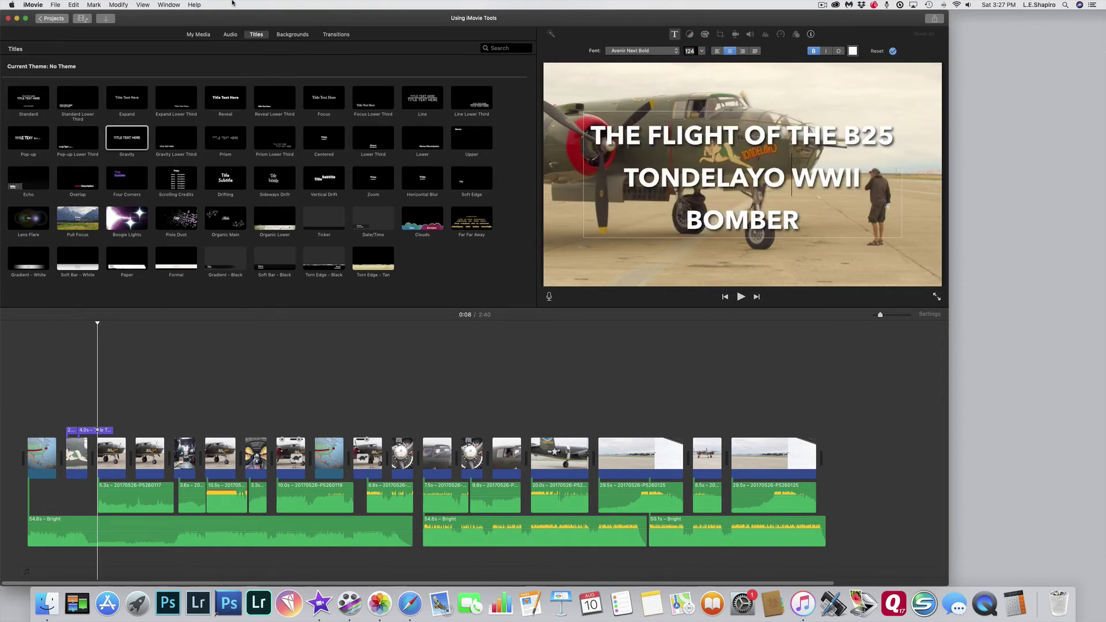
{"action": "key", "text": "super+a"}
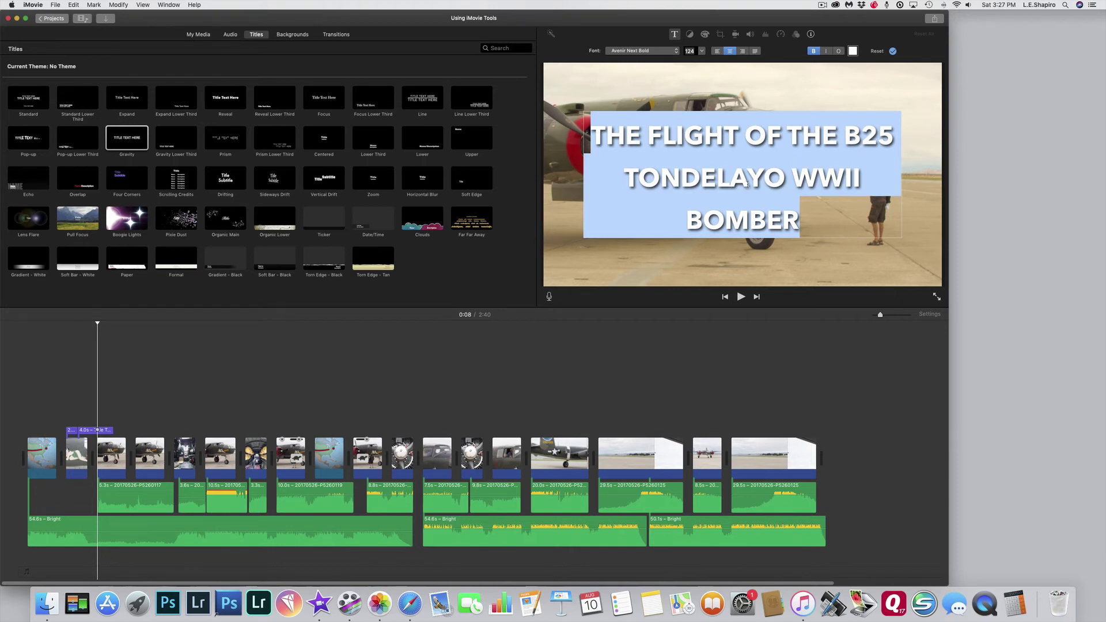
{"action": "left_click", "coordinate": [799, 182]}
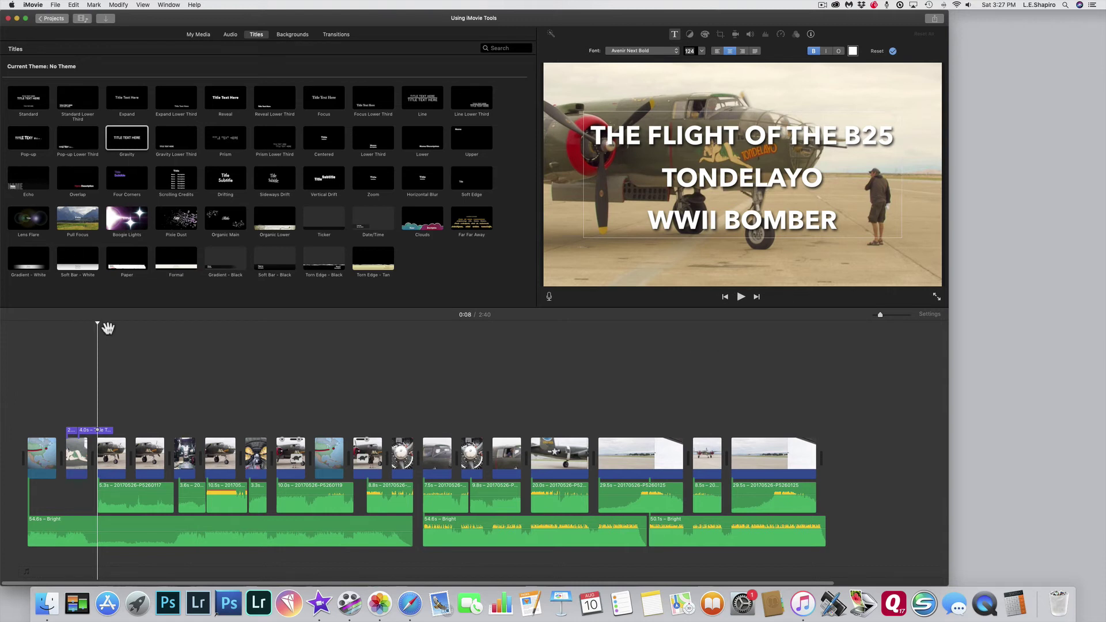
{"action": "key", "text": "Tab"}
{"action": "left_click", "coordinate": [87, 431]}
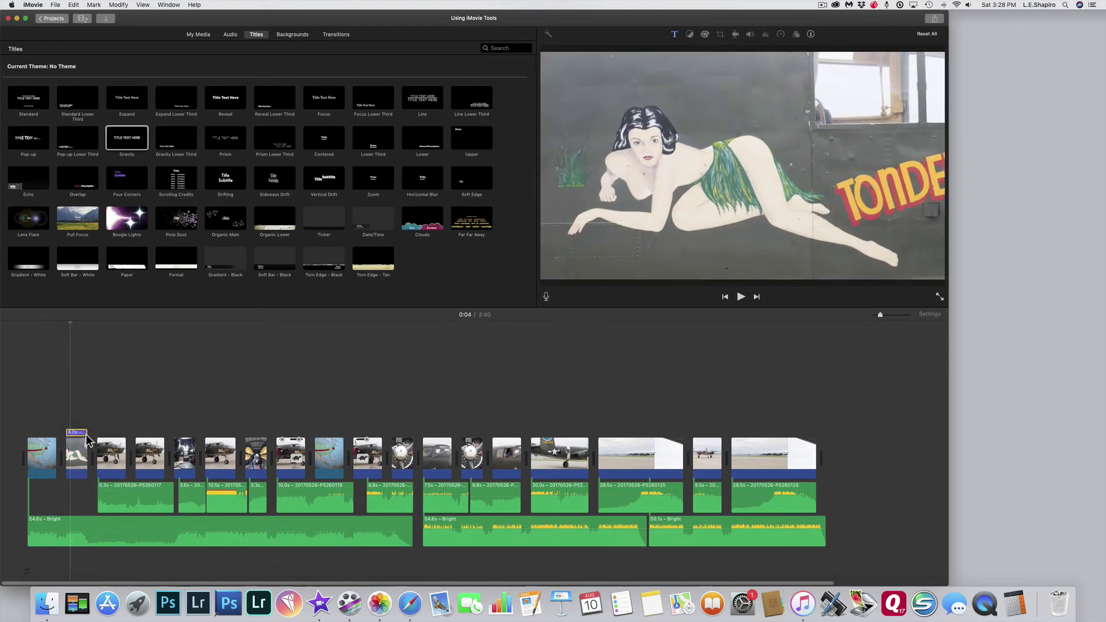
Extend the title past the first photo into the next clip, to 5.2 seconds, and play the opening.
{"action": "left_click_drag", "start_coordinate": [85, 434], "coordinate": [111, 441]}
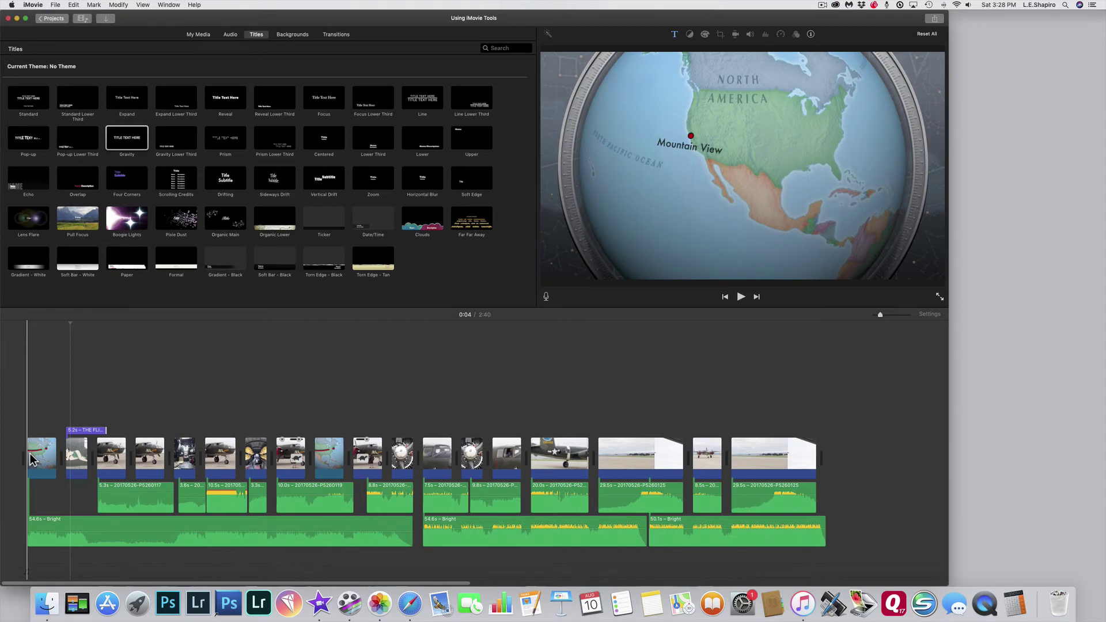
{"action": "key", "text": "space"}
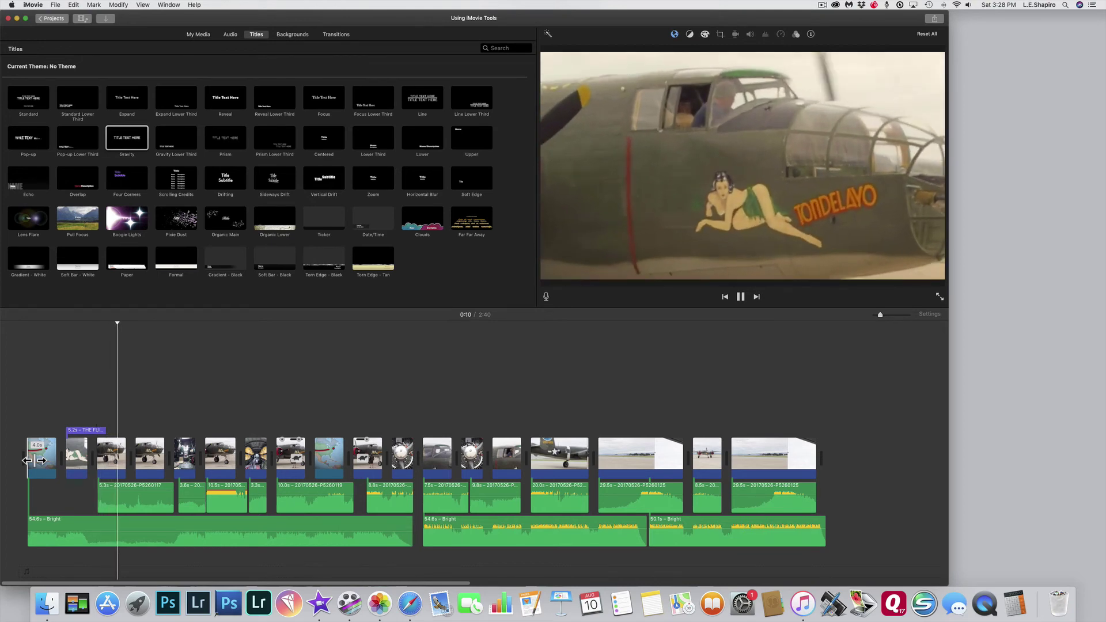
{"action": "key", "text": "space"}
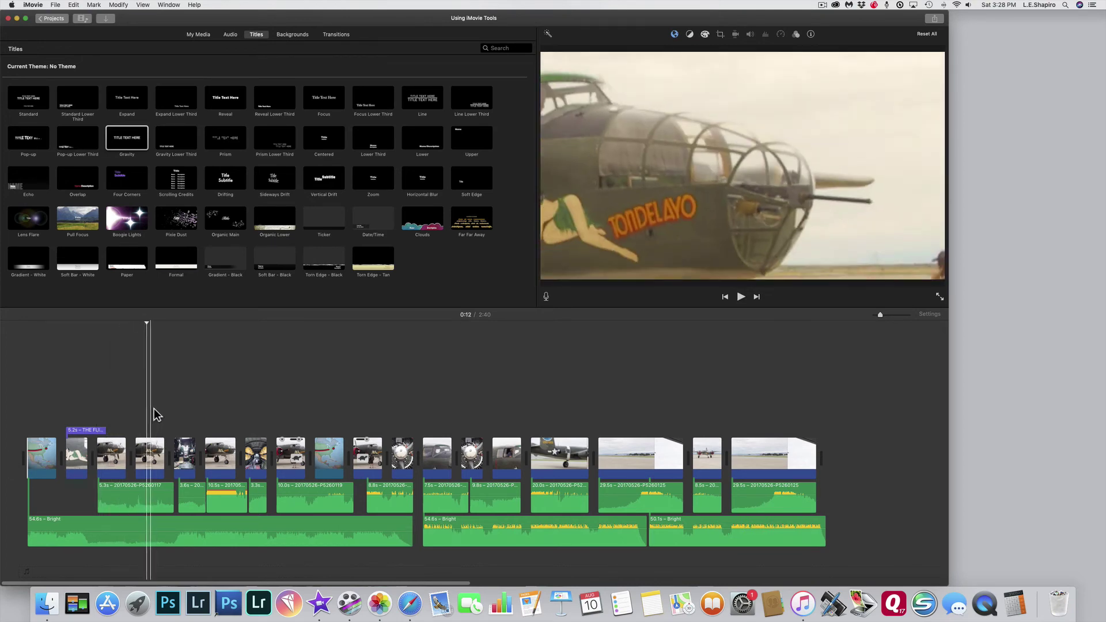
Trim the title so it ends with the first photo, and play from the opening globe into the title.
{"action": "left_click", "coordinate": [101, 430]}
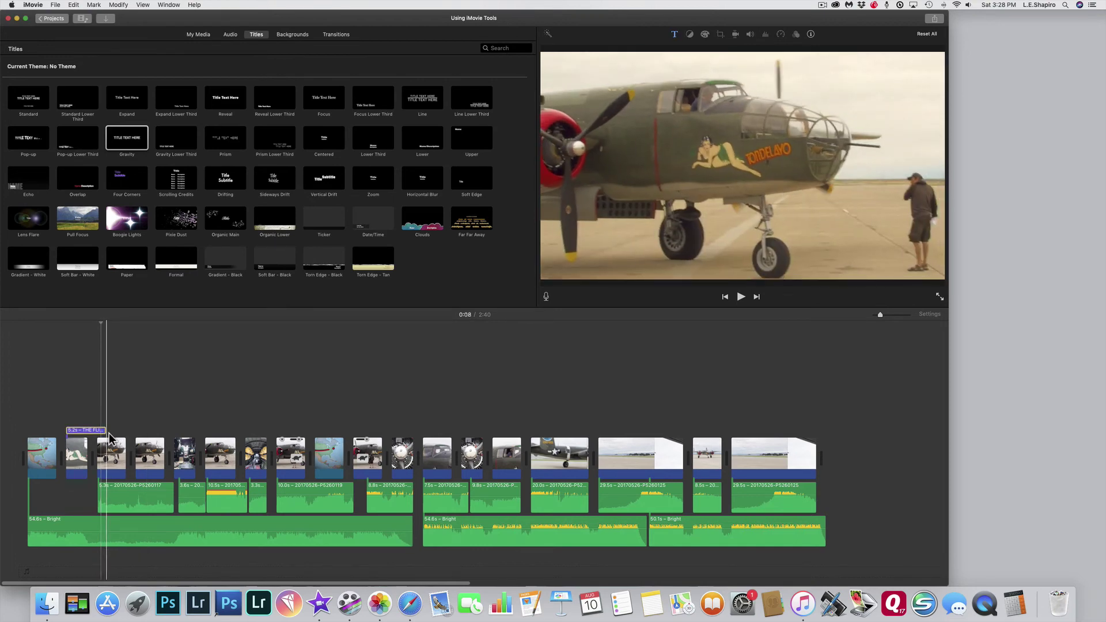
{"action": "left_click_drag", "start_coordinate": [109, 435], "coordinate": [99, 440]}
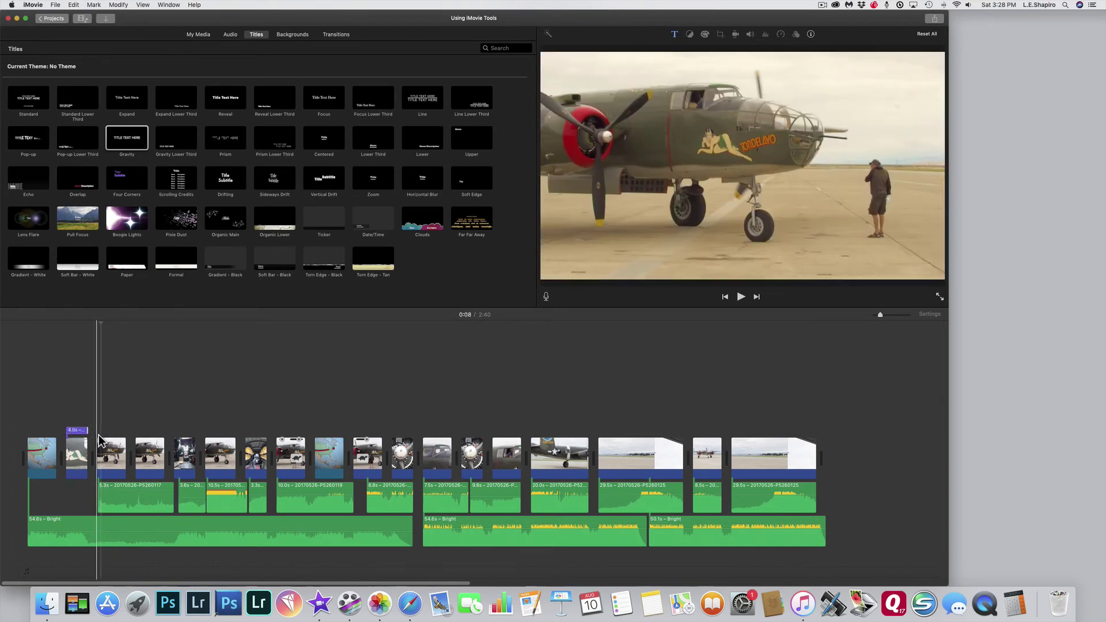
{"action": "left_click", "coordinate": [26, 514]}
{"action": "left_click", "coordinate": [51, 513]}
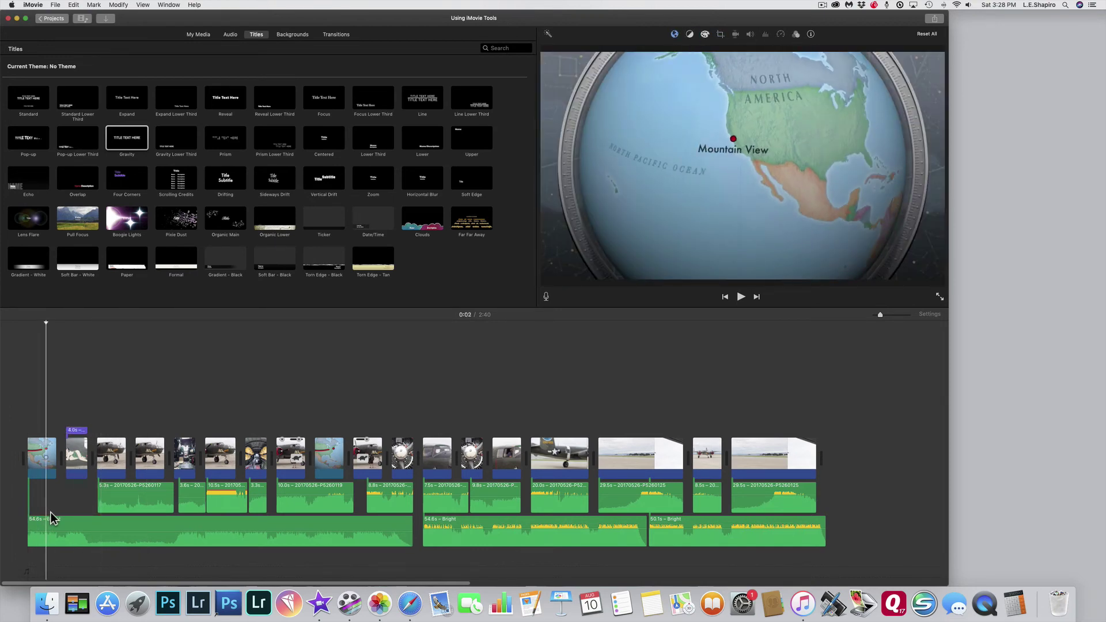
{"action": "key", "text": "space"}
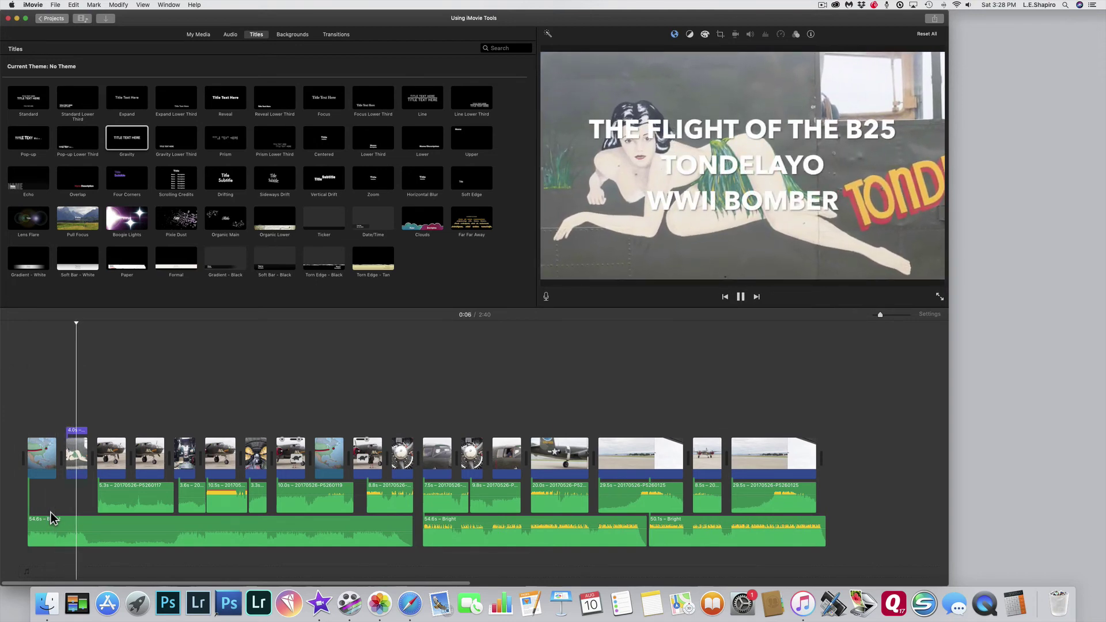
{"action": "key", "text": "space"}
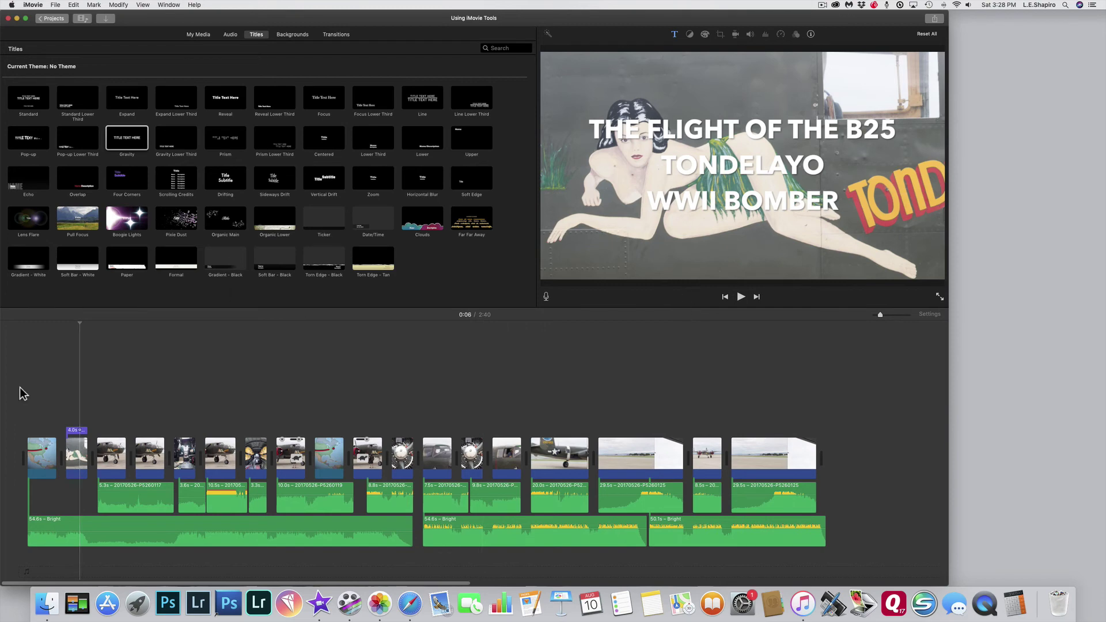
Change the colour of the opening title's text to red.
{"action": "left_click", "coordinate": [80, 438]}
{"action": "double_click", "coordinate": [80, 441]}
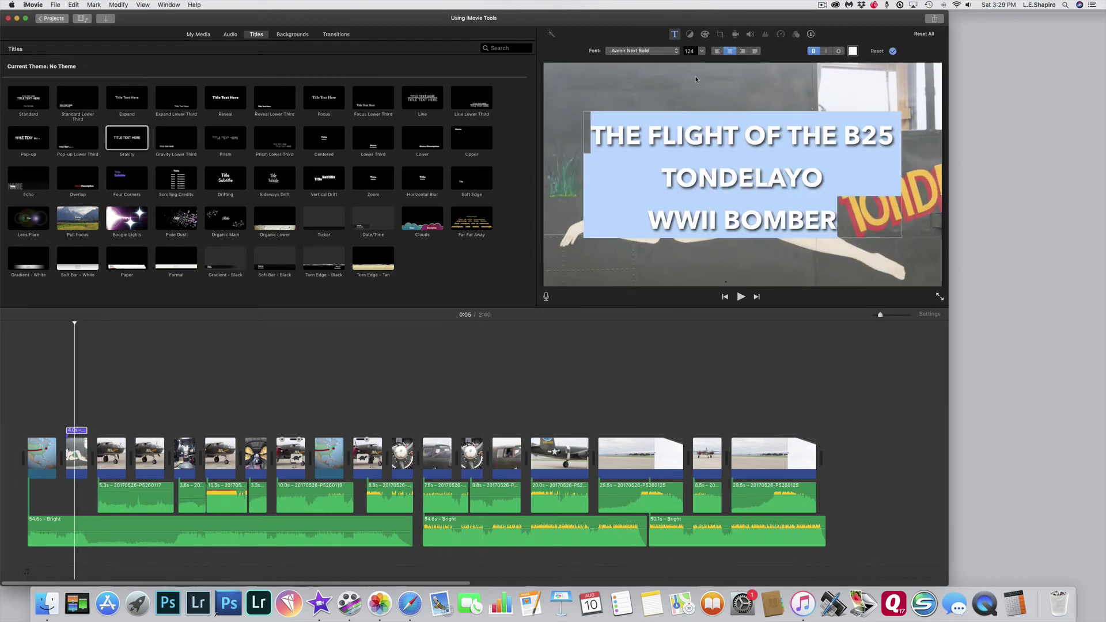
{"action": "left_click", "coordinate": [853, 51]}
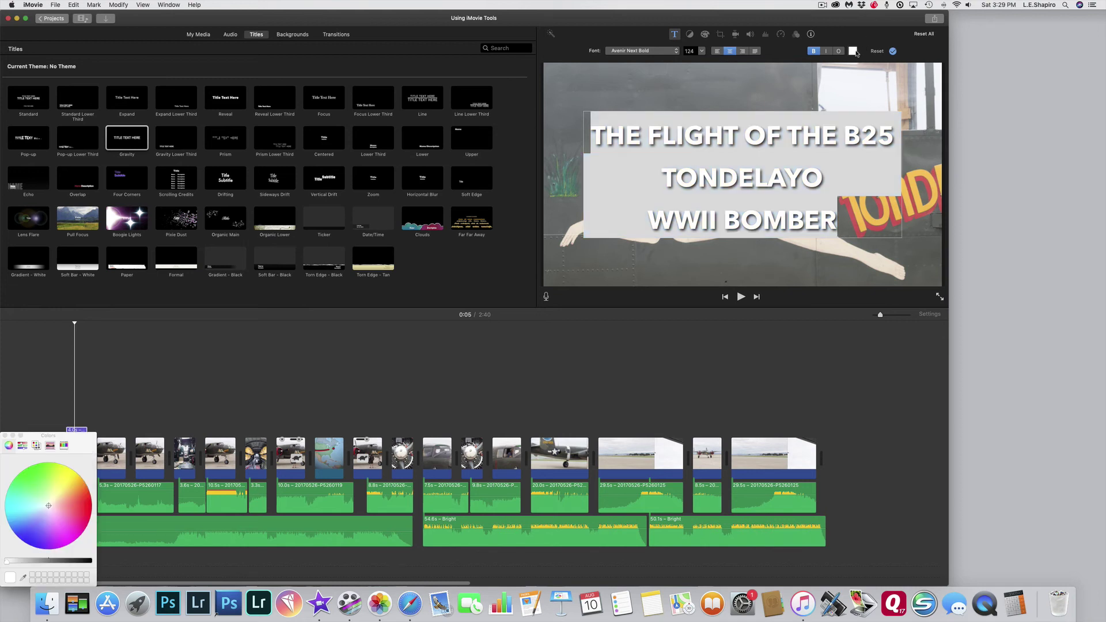
{"action": "left_click", "coordinate": [87, 507]}
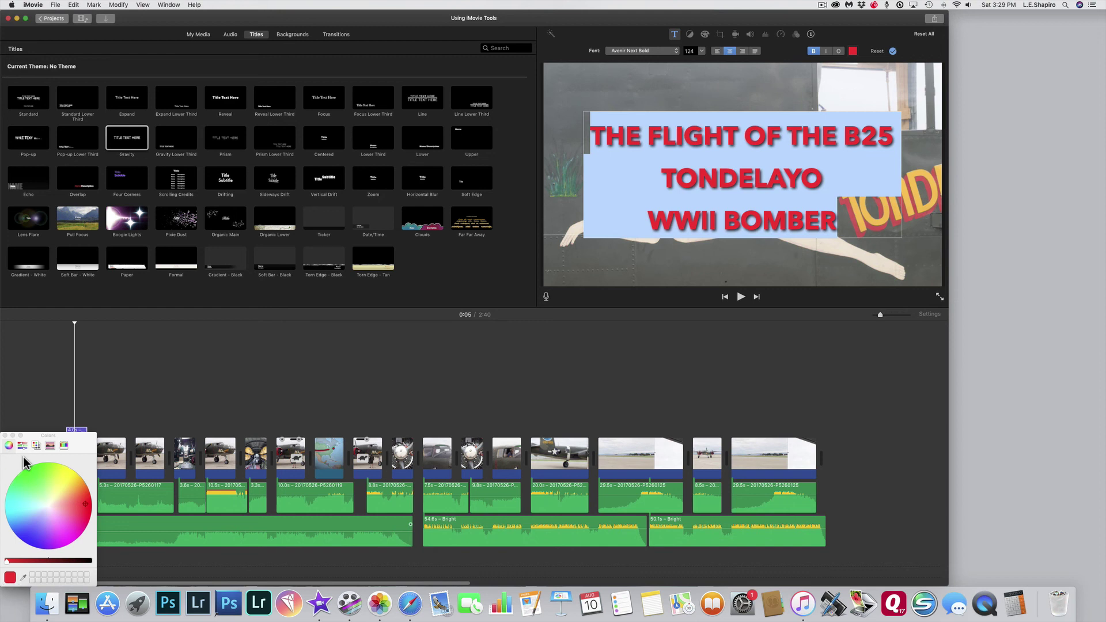
{"action": "left_click", "coordinate": [724, 344]}
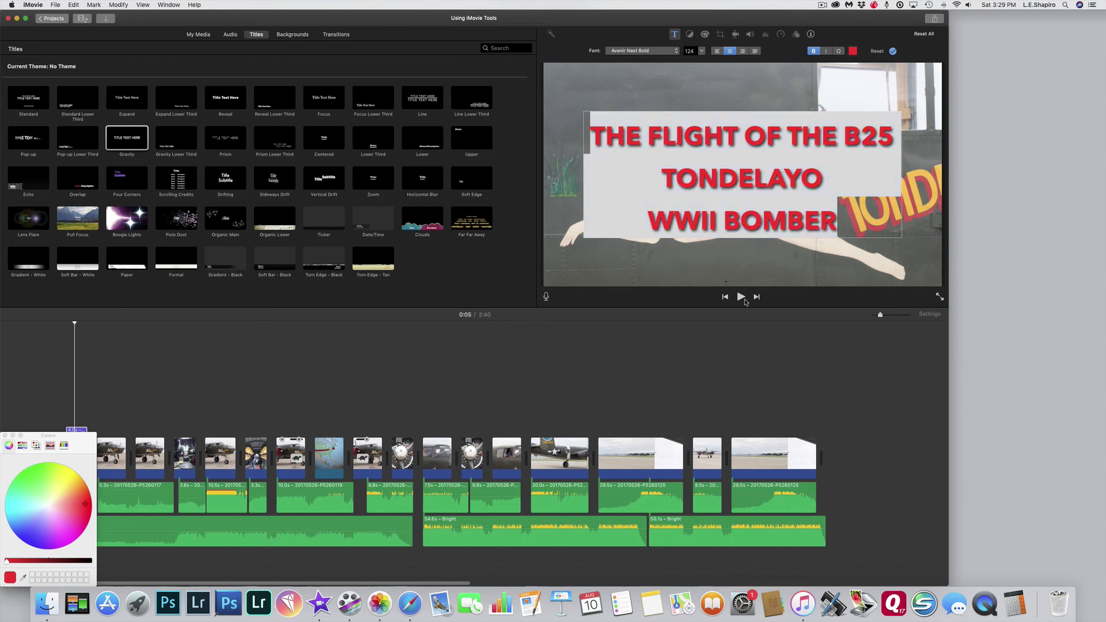
{"action": "left_click", "coordinate": [5, 436]}
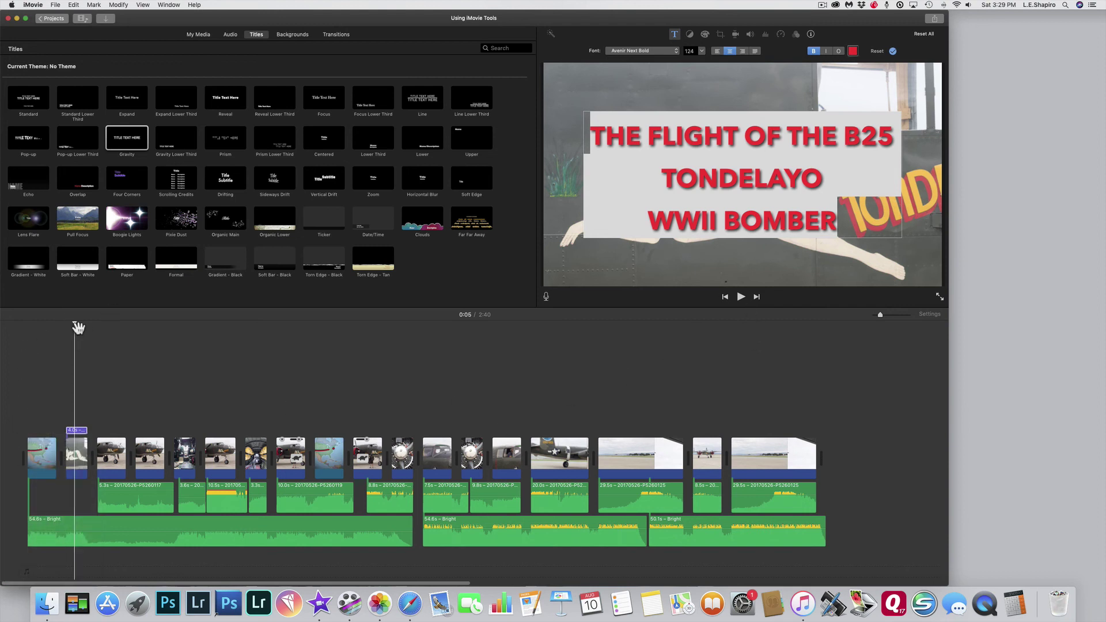
Play the movie from the opening globe into the next clip to preview the red title.
{"action": "left_click_drag", "start_coordinate": [78, 328], "coordinate": [58, 339]}
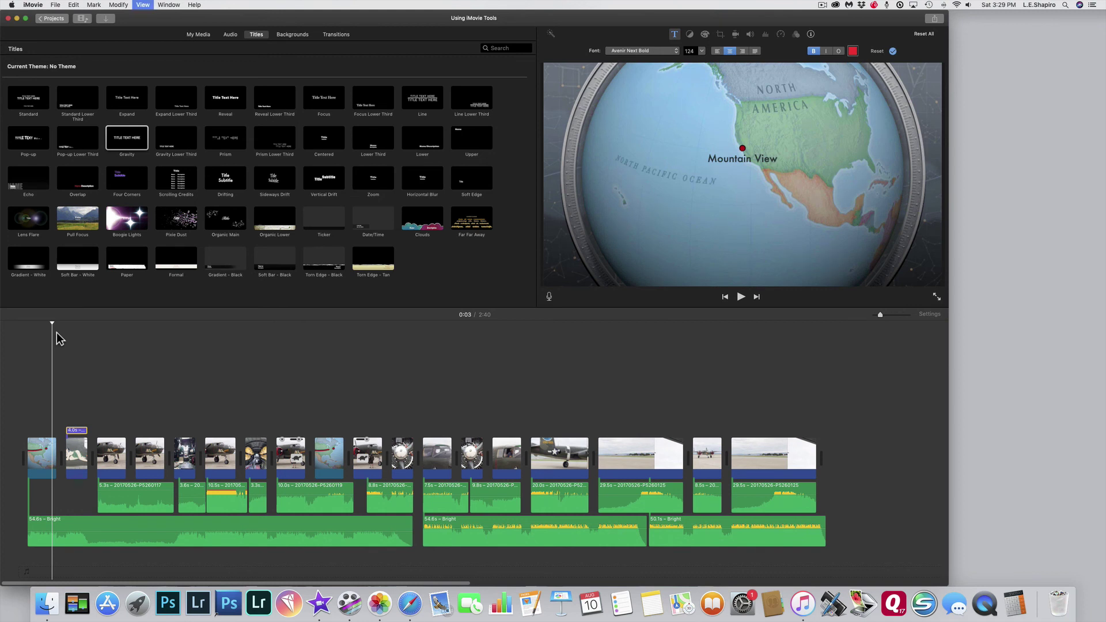
{"action": "key", "text": "space"}
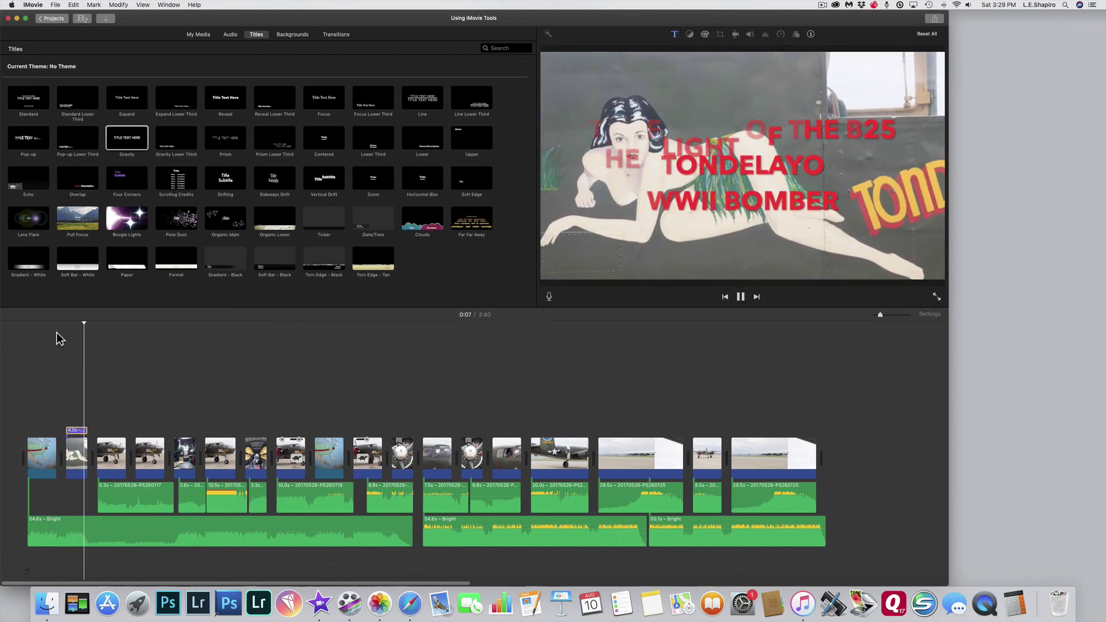
{"action": "key", "text": "space"}
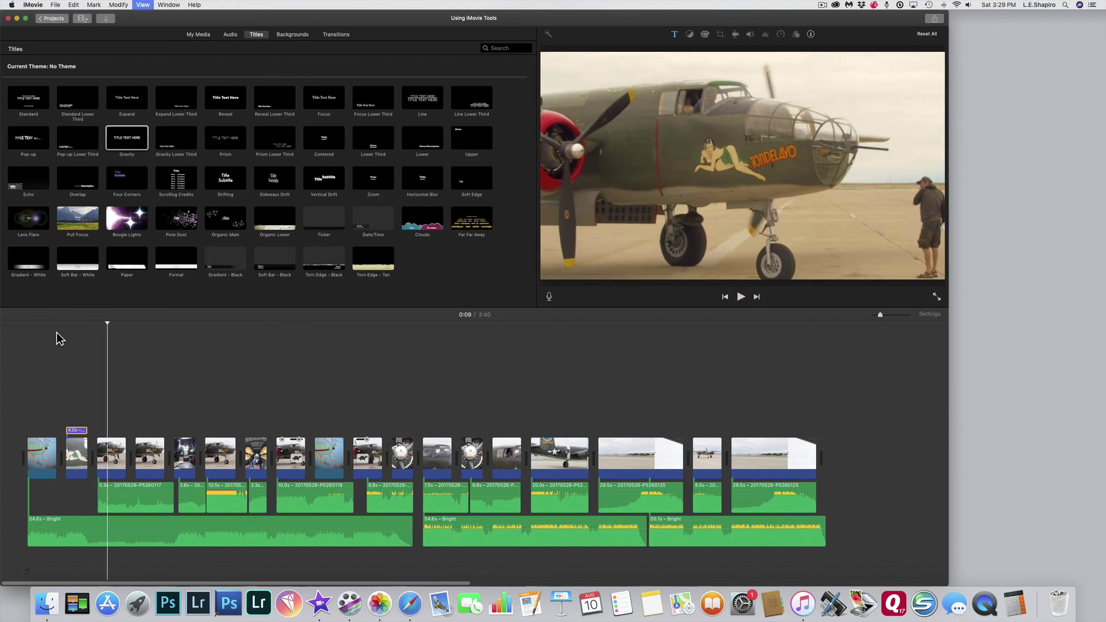